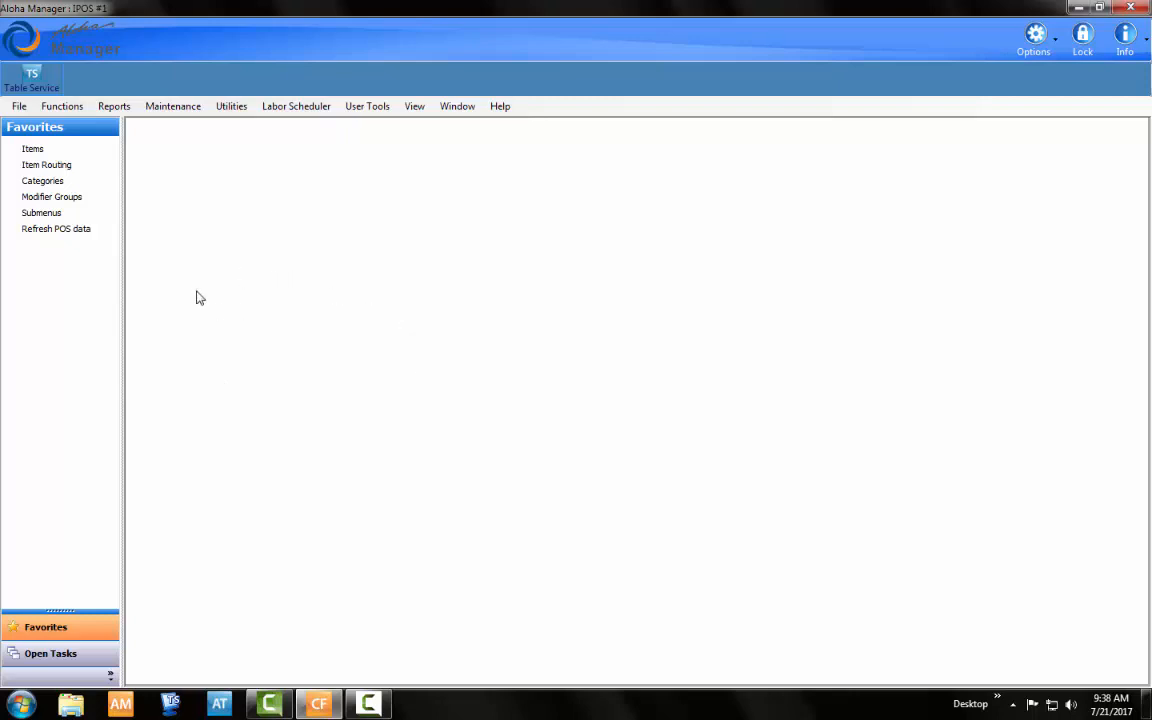
# - Open the Table Service Screen Designer
pyautogui.click(166, 108)
pyautogui.moveTo(228, 180)
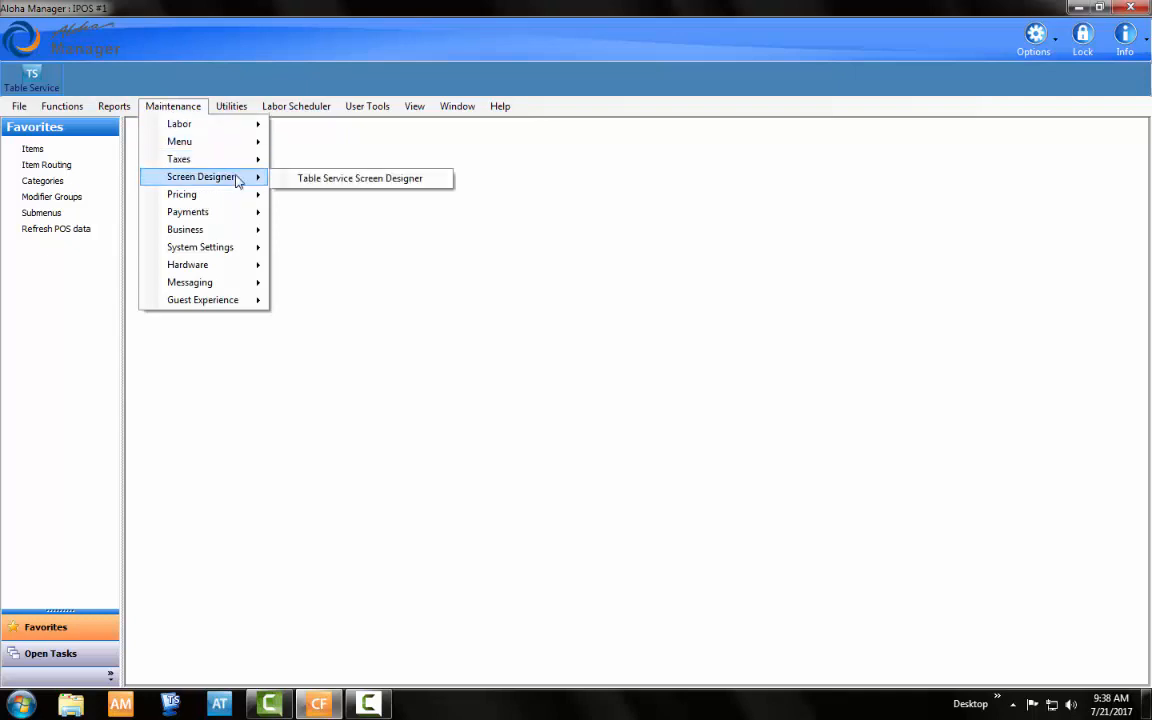
pyautogui.click(326, 180)
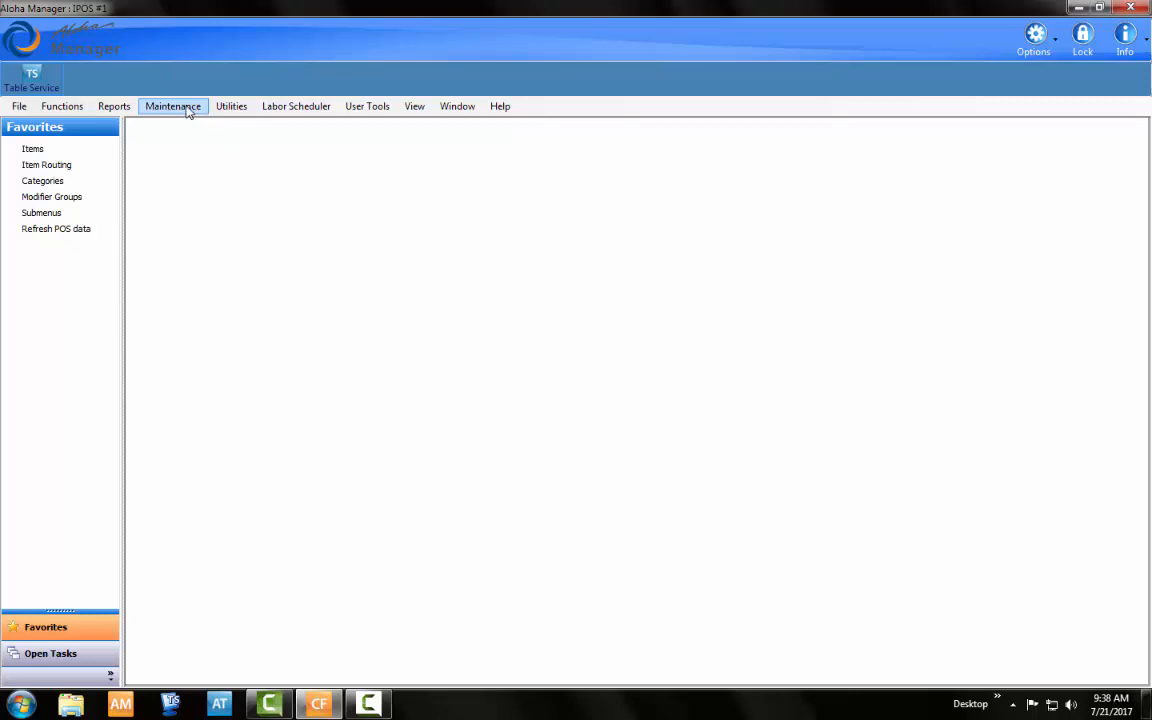
pyautogui.click(190, 106)
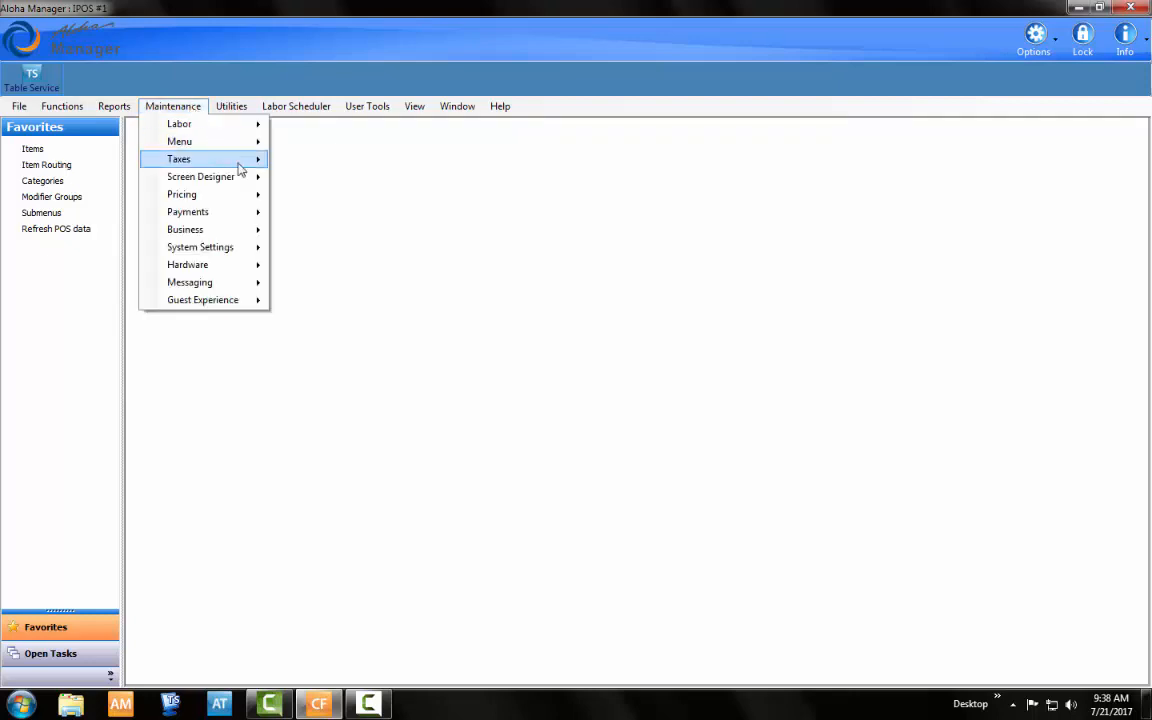
pyautogui.moveTo(247, 177)
pyautogui.click(310, 178)
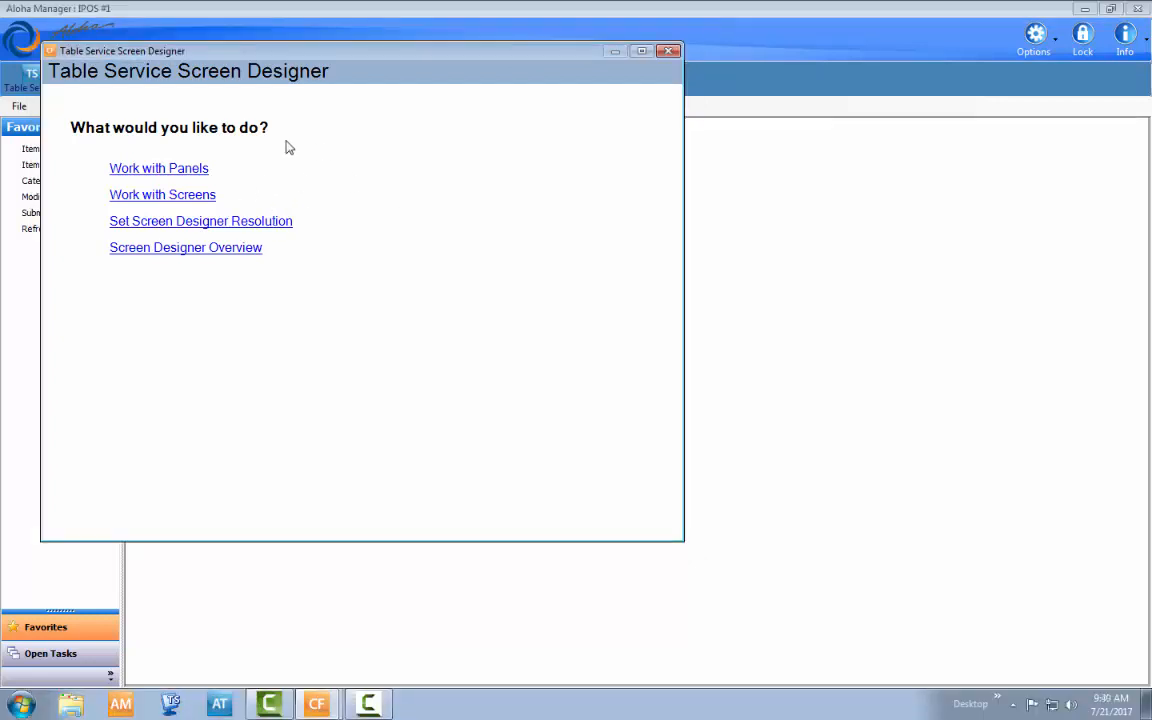
# - Set the Screen Designer resolution to 1024x768
pyautogui.click(250, 220)
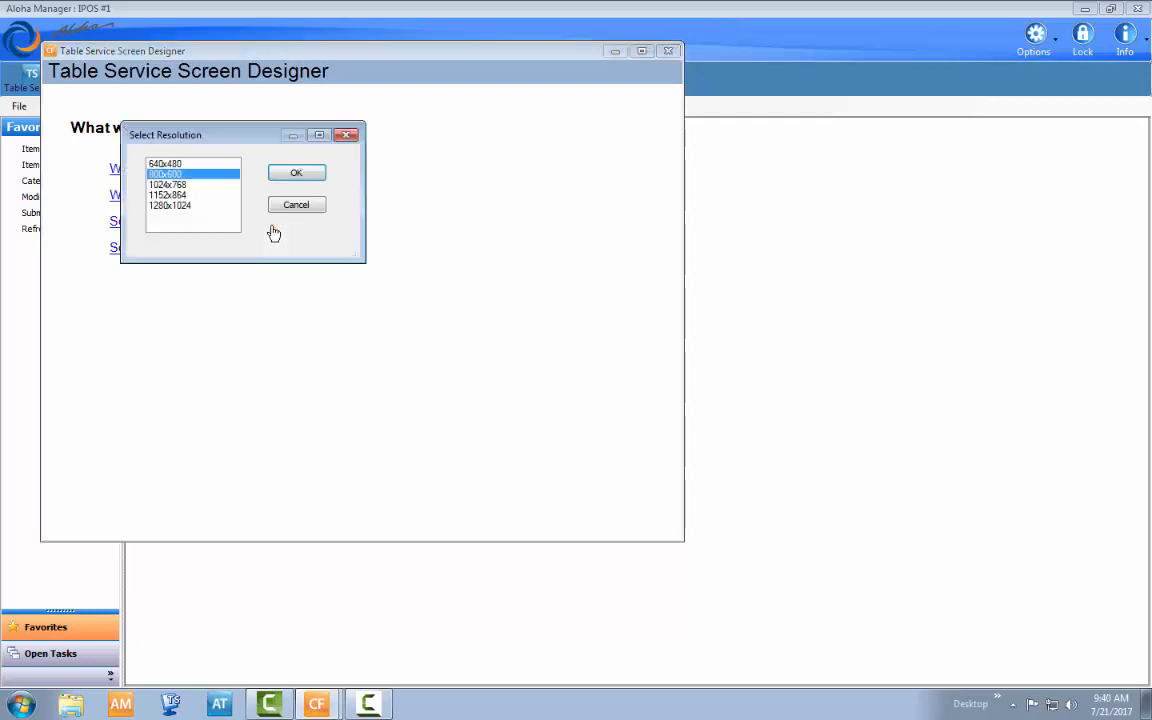
pyautogui.click(168, 185)
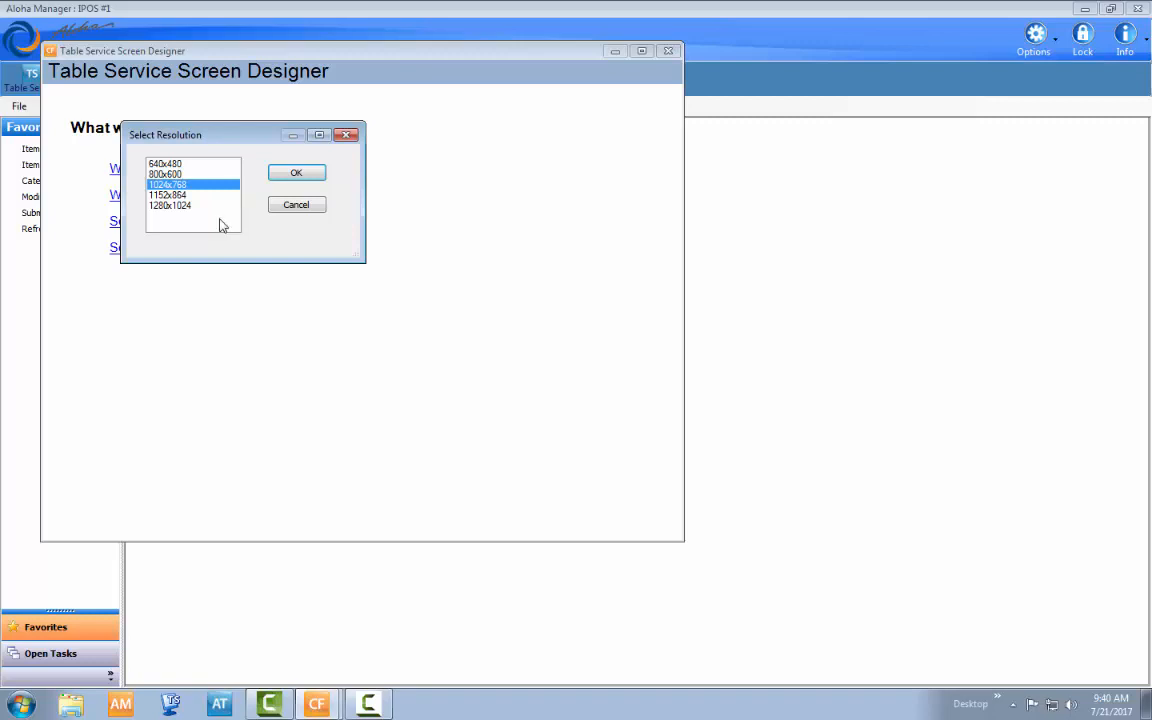
pyautogui.click(296, 175)
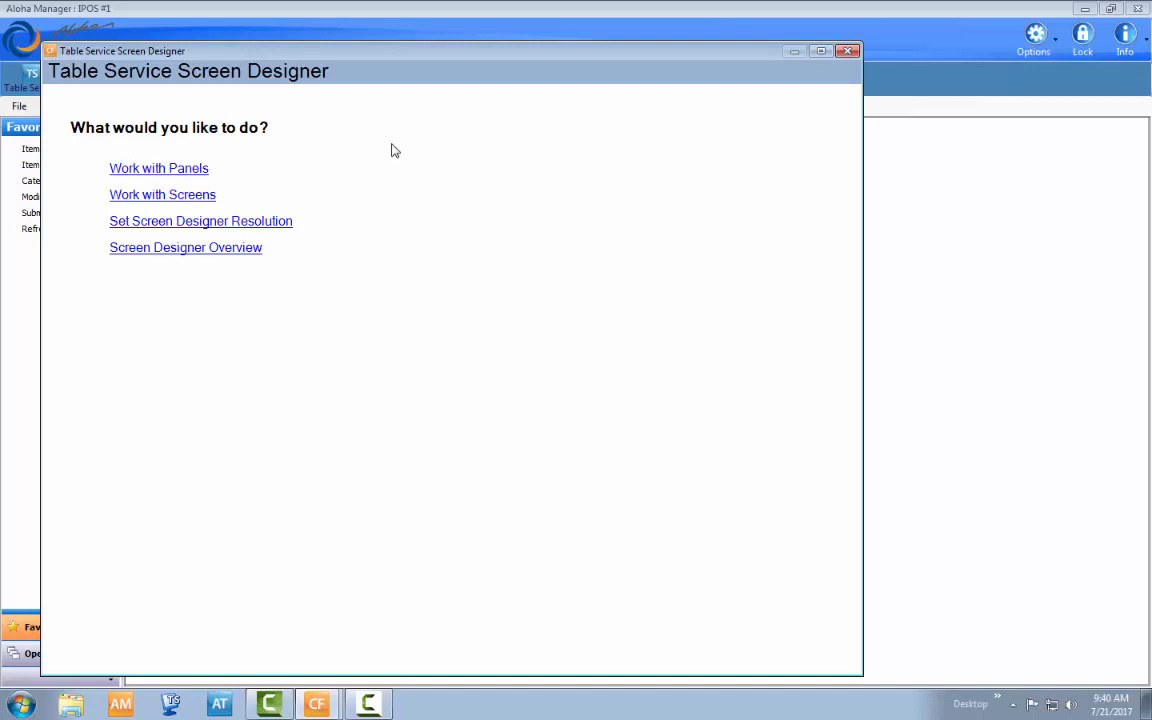
# - Open the Panel Editor, switch from it to the Screen Editor, and preview screen 10 Main Screen
pyautogui.click(192, 170)
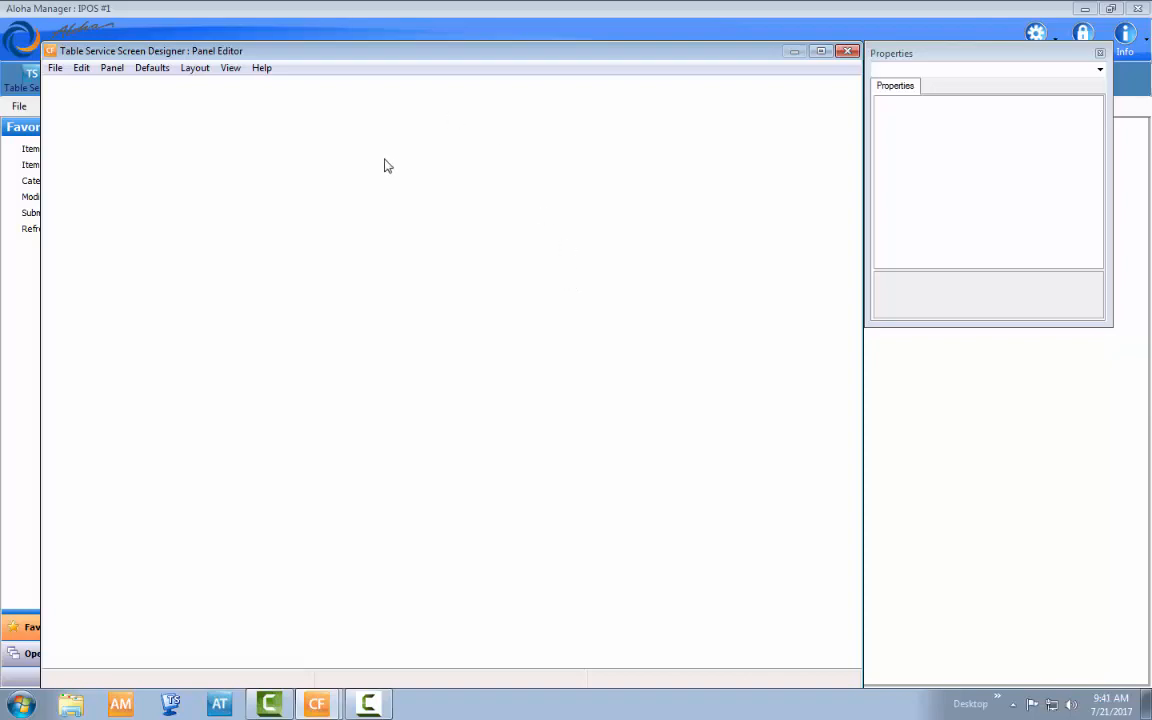
pyautogui.click(54, 67)
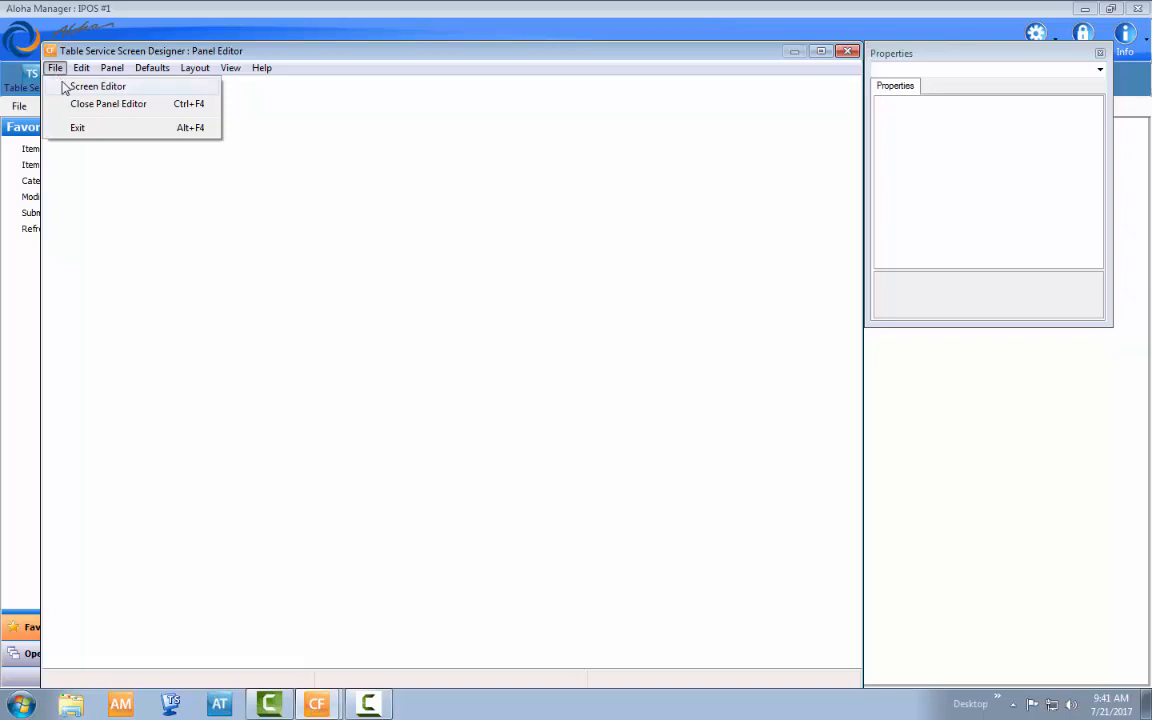
pyautogui.click(63, 88)
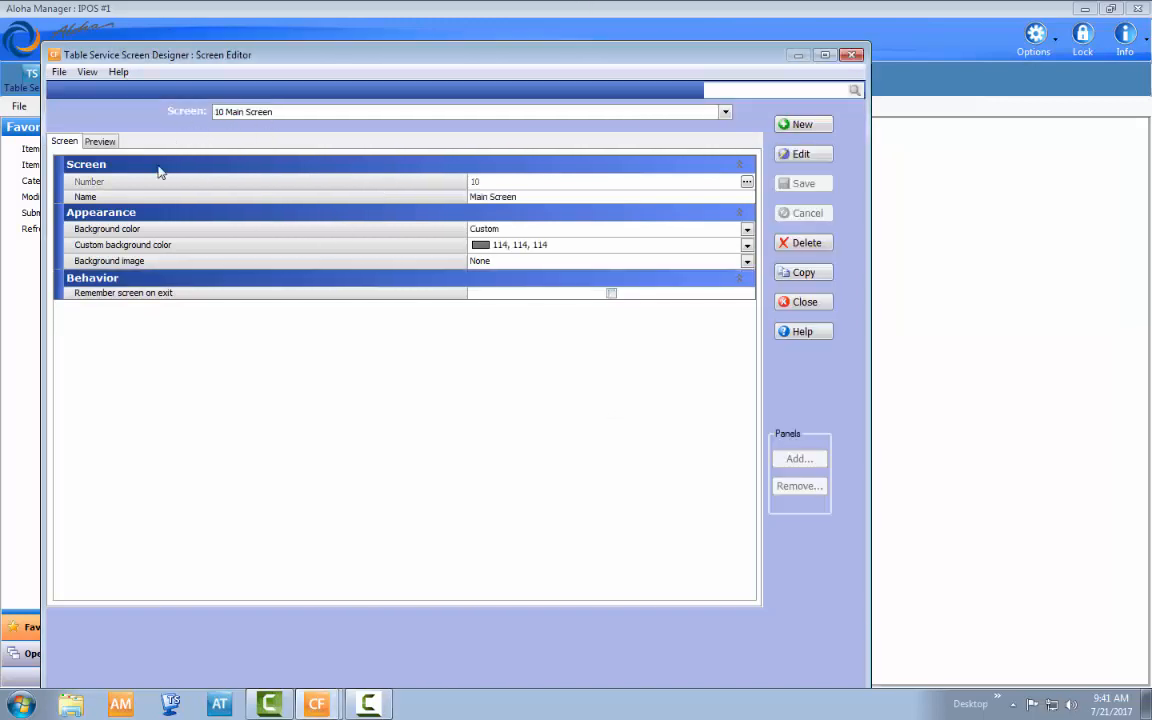
pyautogui.click(111, 139)
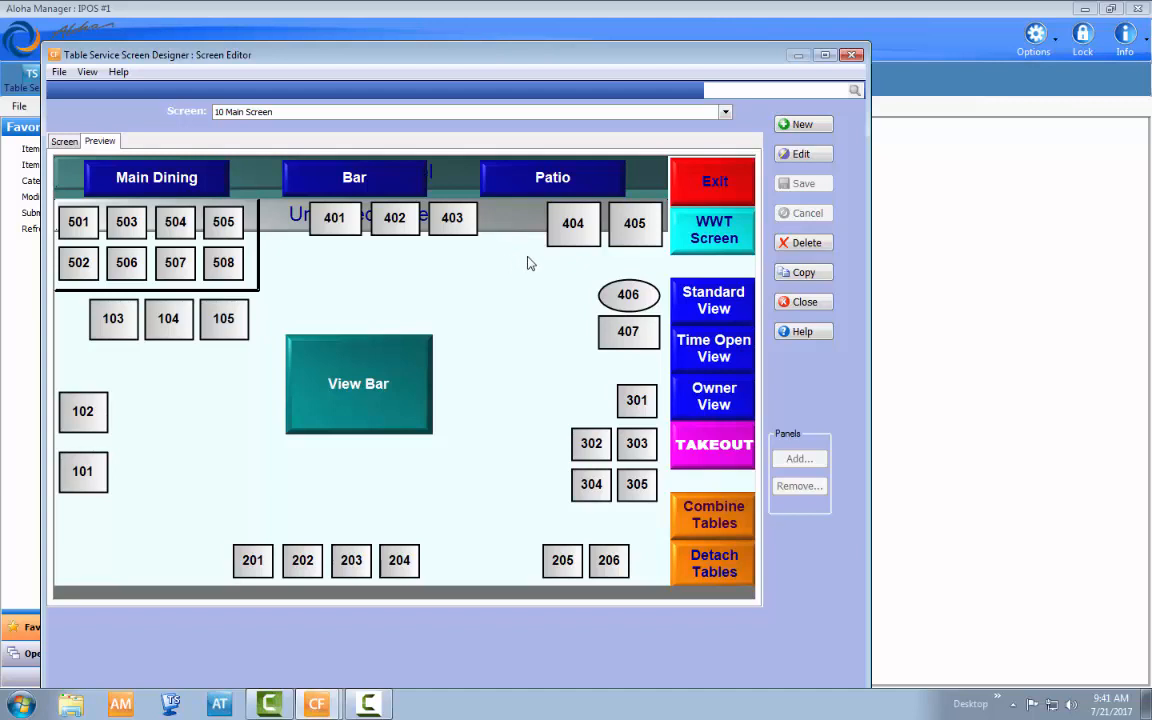
# - Return to the Panel Editor and show all panels for screen 10 Main Screen
pyautogui.click(59, 72)
pyautogui.click(80, 90)
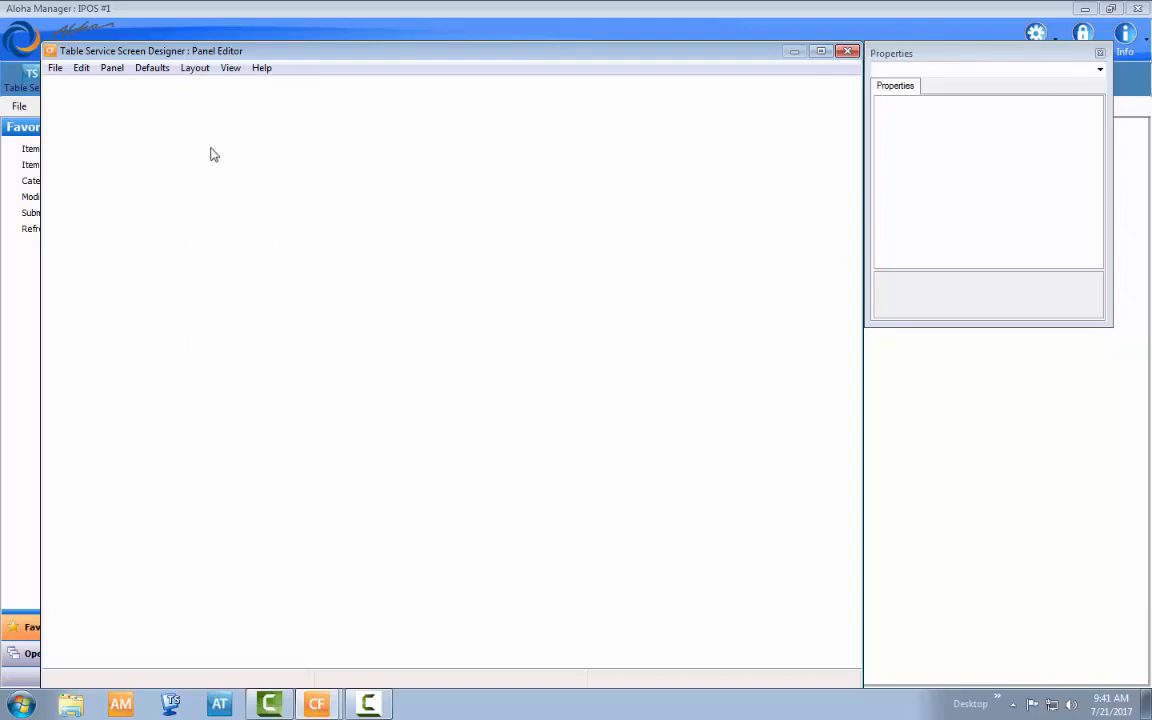
pyautogui.rightClick(291, 161)
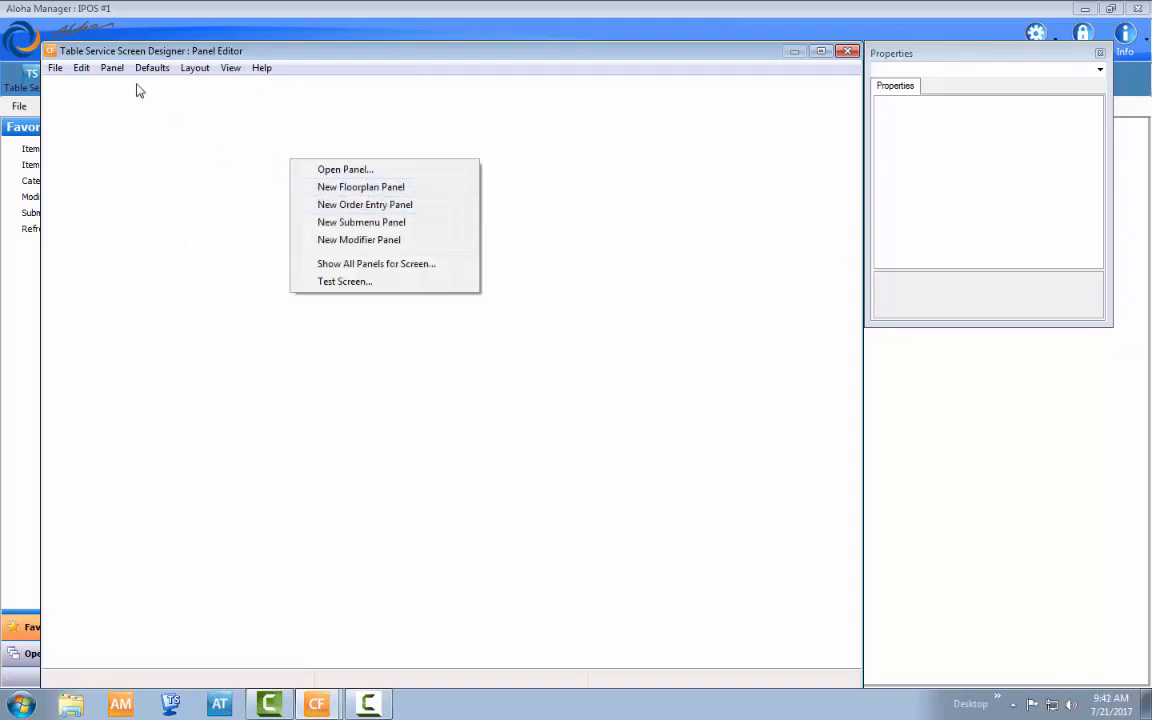
pyautogui.click(100, 70)
pyautogui.click(110, 68)
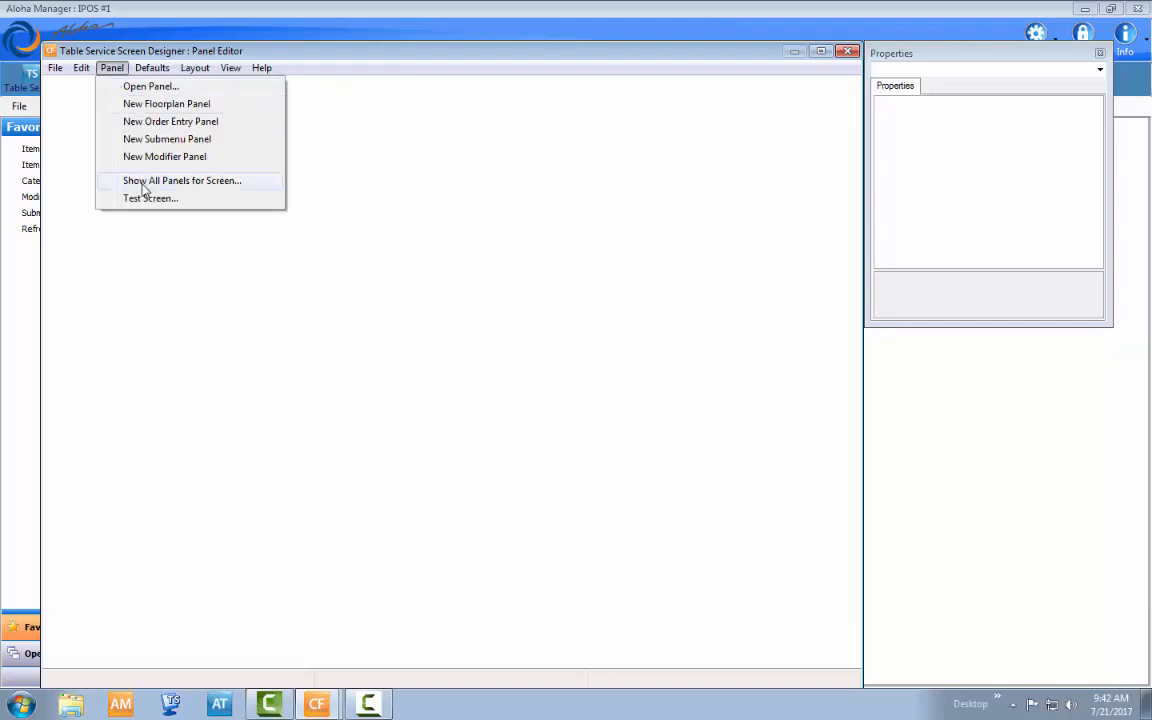
pyautogui.click(250, 181)
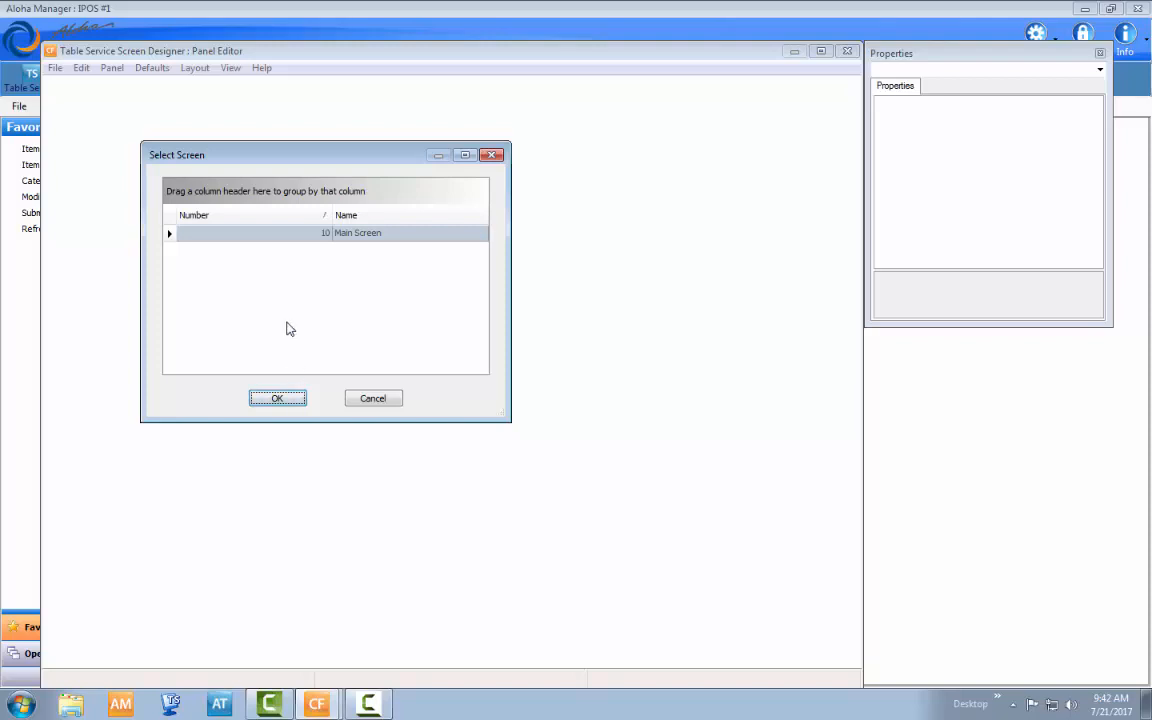
pyautogui.click(278, 399)
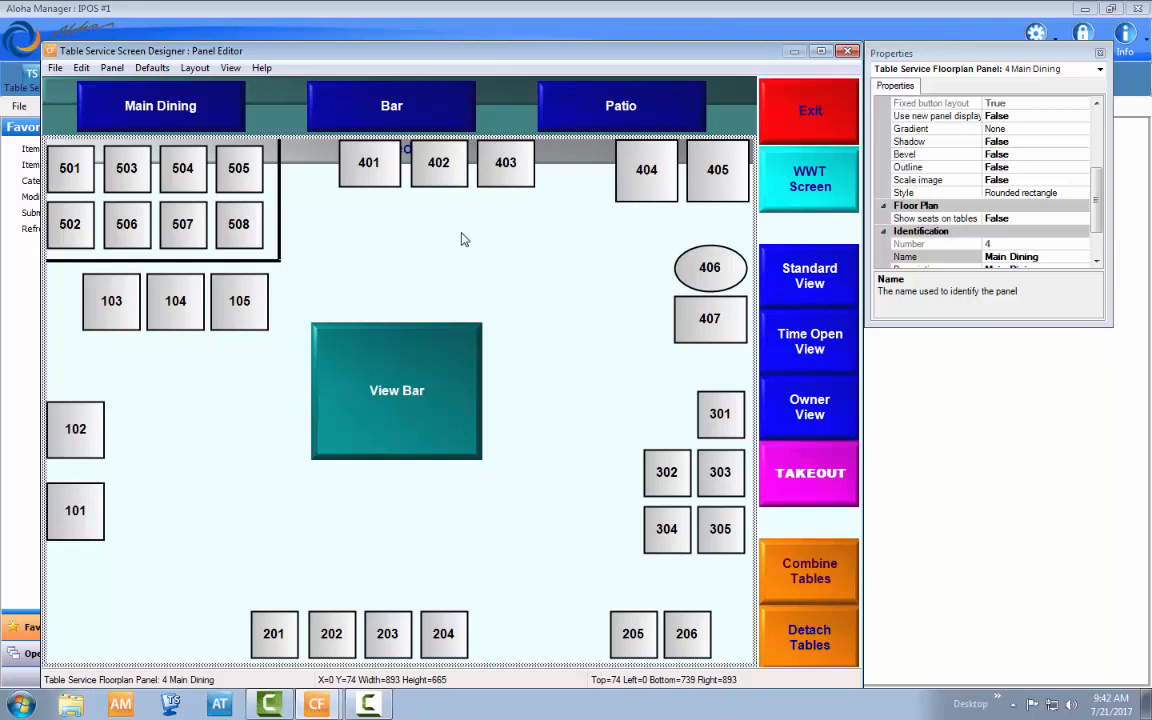
# - Examine the properties of the PODS, Main Dining and Functions panels, enlarging the Properties window to fit the whole list
pyautogui.click(250, 108)
pyautogui.click(380, 243)
pyautogui.click(797, 205)
pyautogui.click(817, 238)
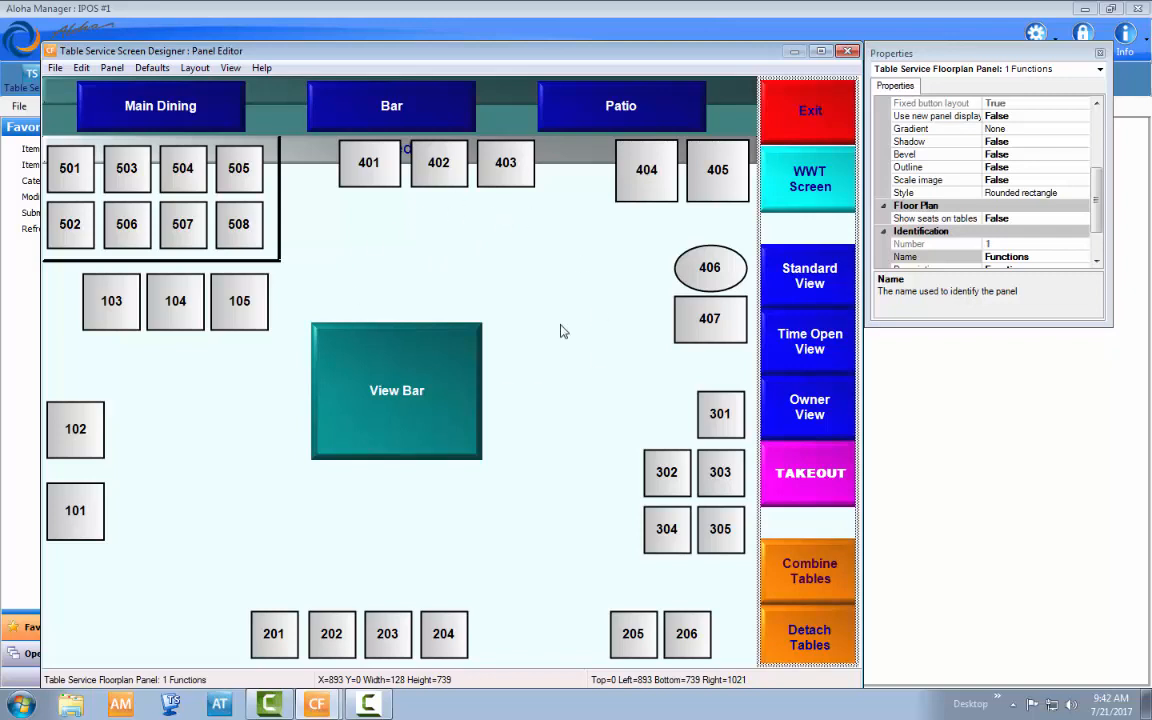
pyautogui.click(586, 265)
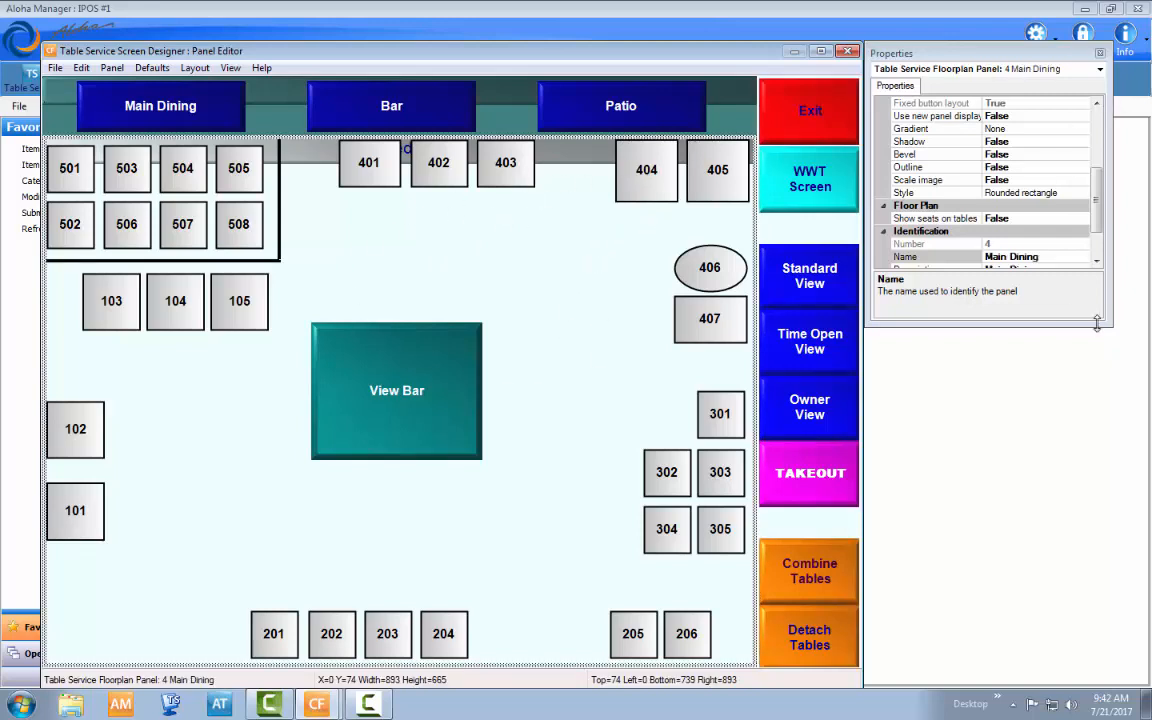
pyautogui.moveTo(1111, 325); pyautogui.dragTo(1128, 551)
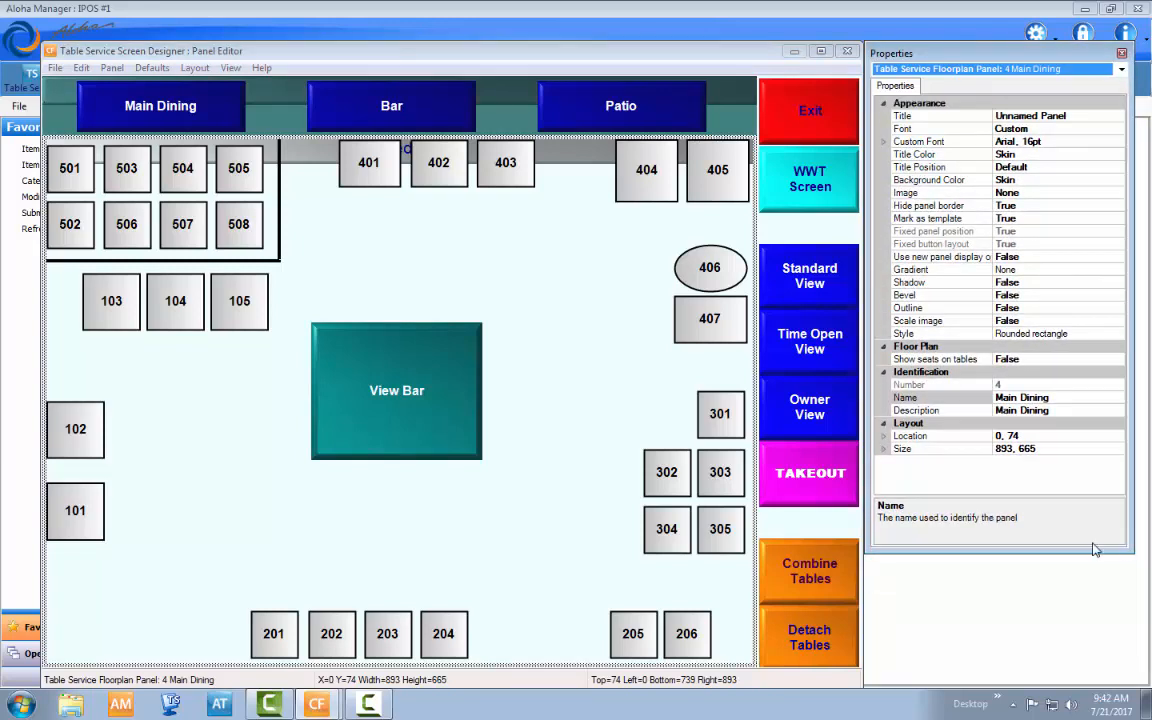
pyautogui.click(797, 224)
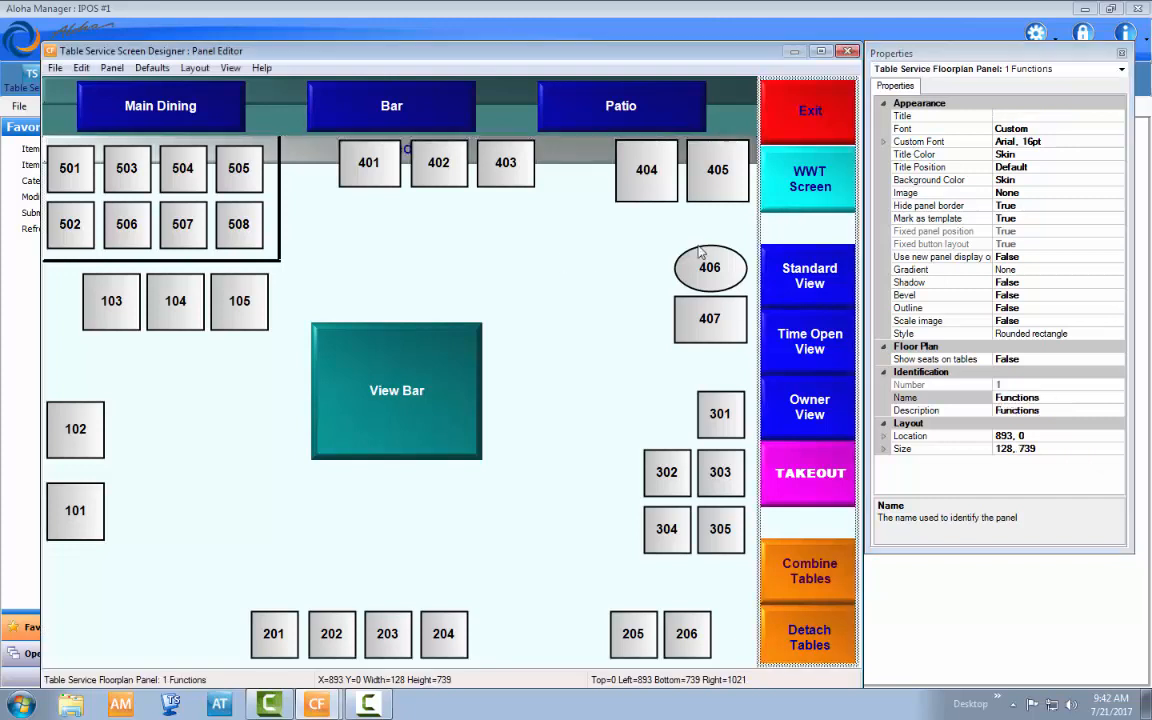
pyautogui.click(596, 234)
pyautogui.click(508, 113)
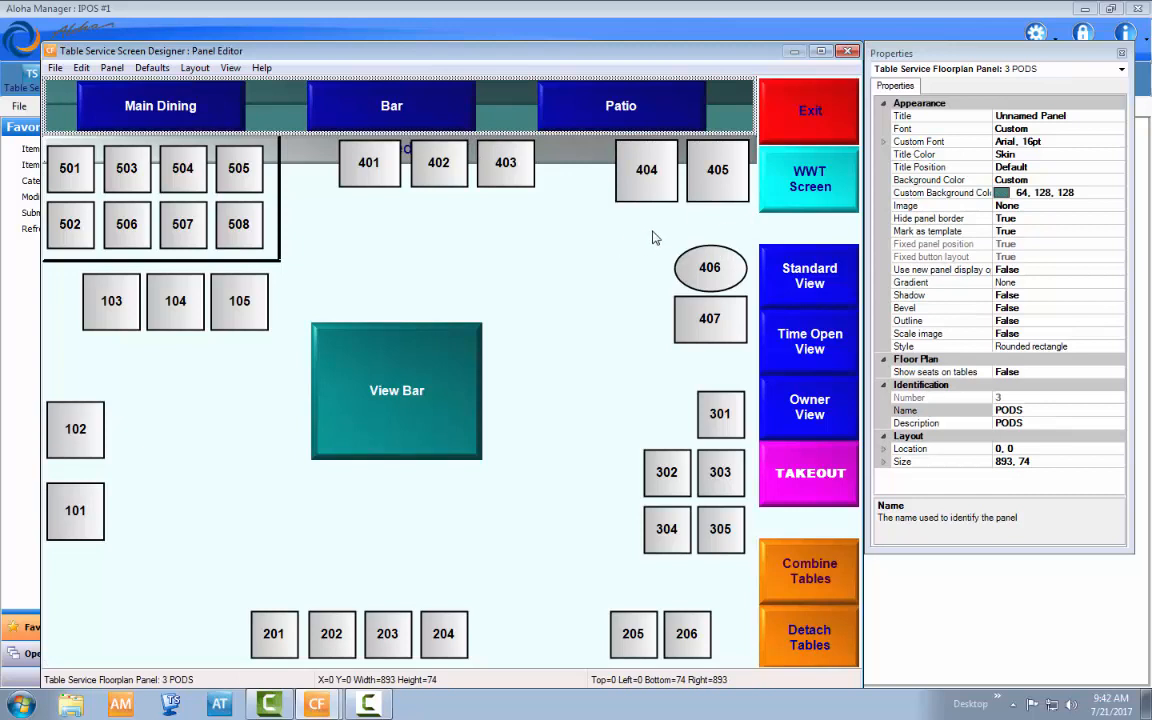
# - Unlock the Main Dining panel by setting both Mark as template and Fixed button layout to False
pyautogui.click(541, 269)
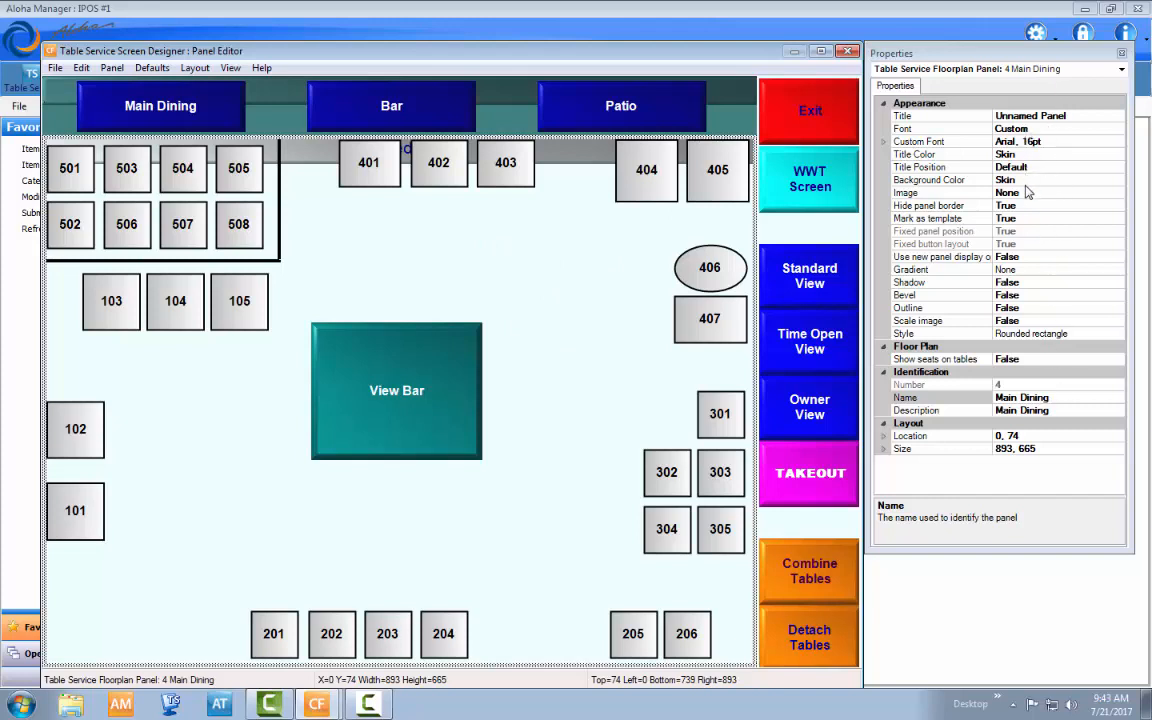
pyautogui.click(1049, 219)
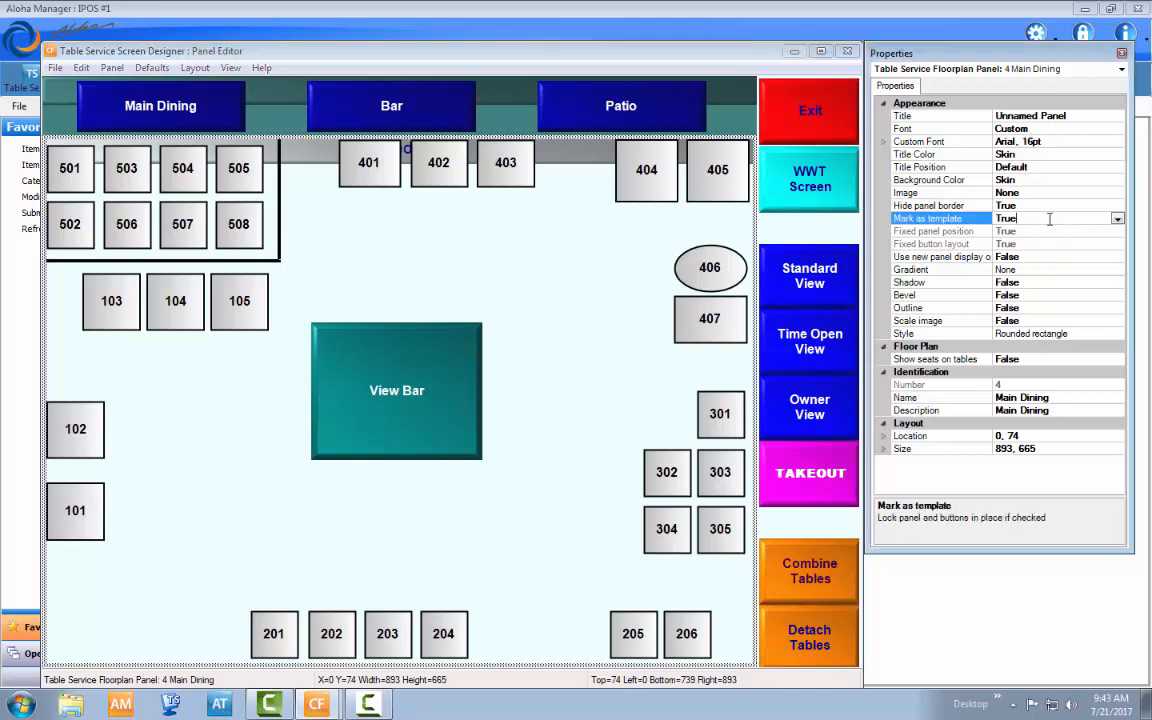
pyautogui.click(1117, 219)
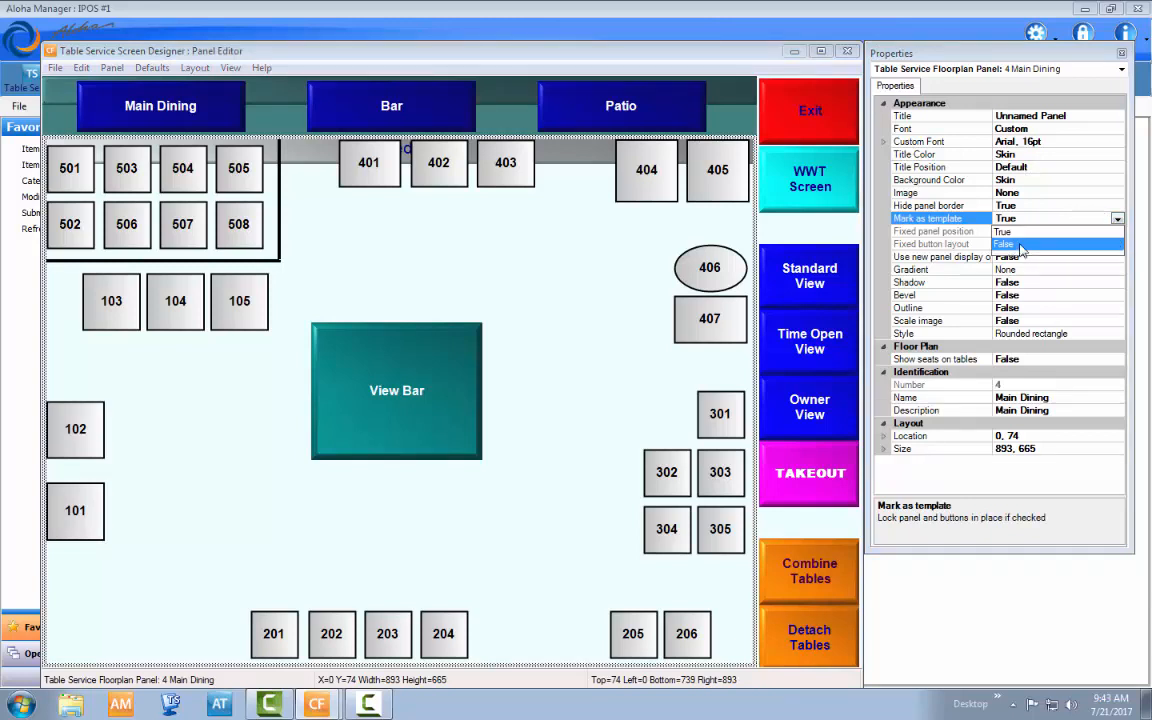
pyautogui.click(925, 226)
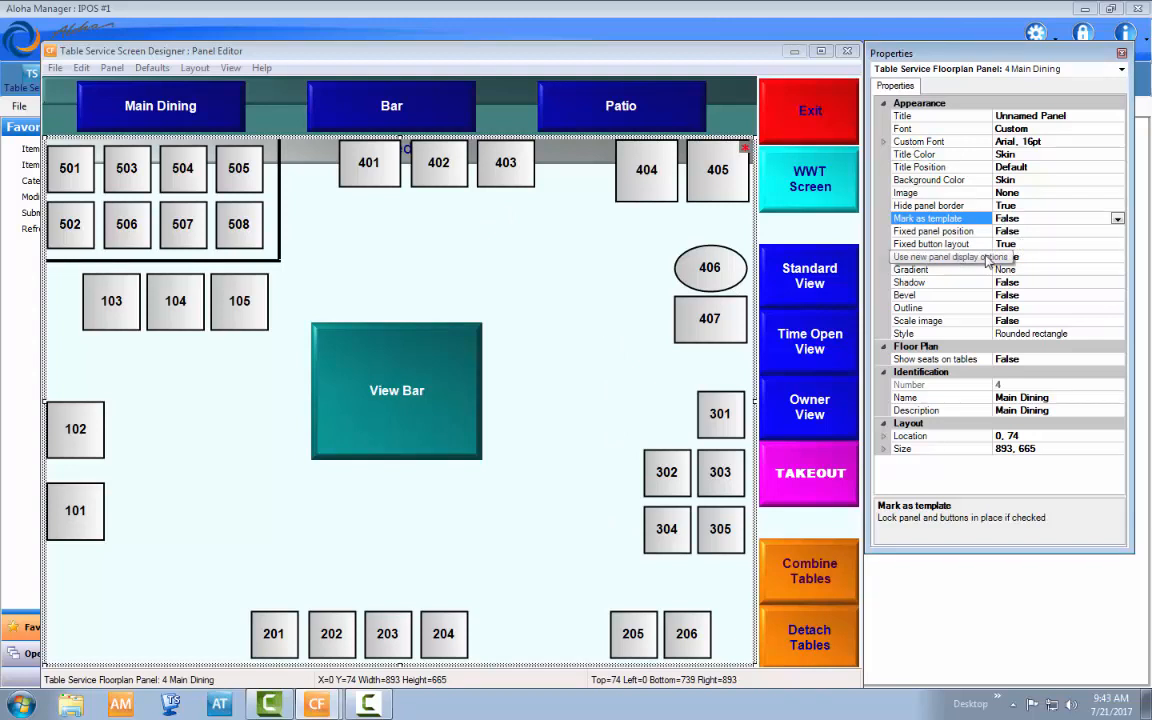
pyautogui.click(1121, 246)
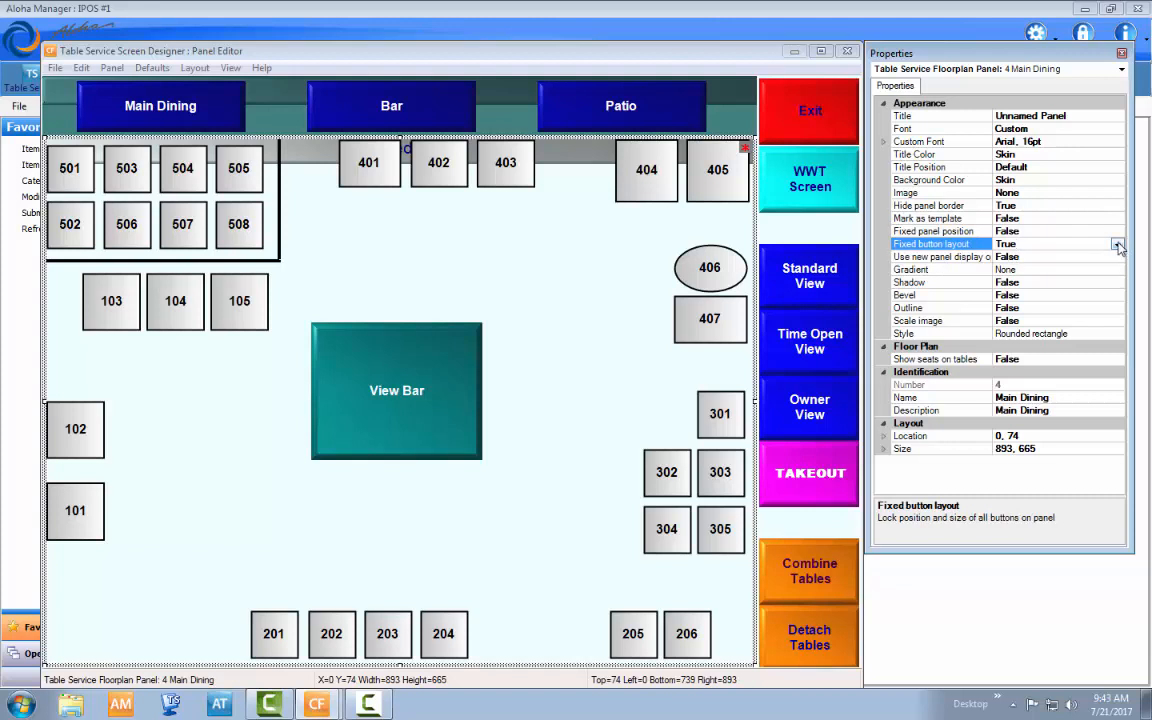
pyautogui.click(1118, 245)
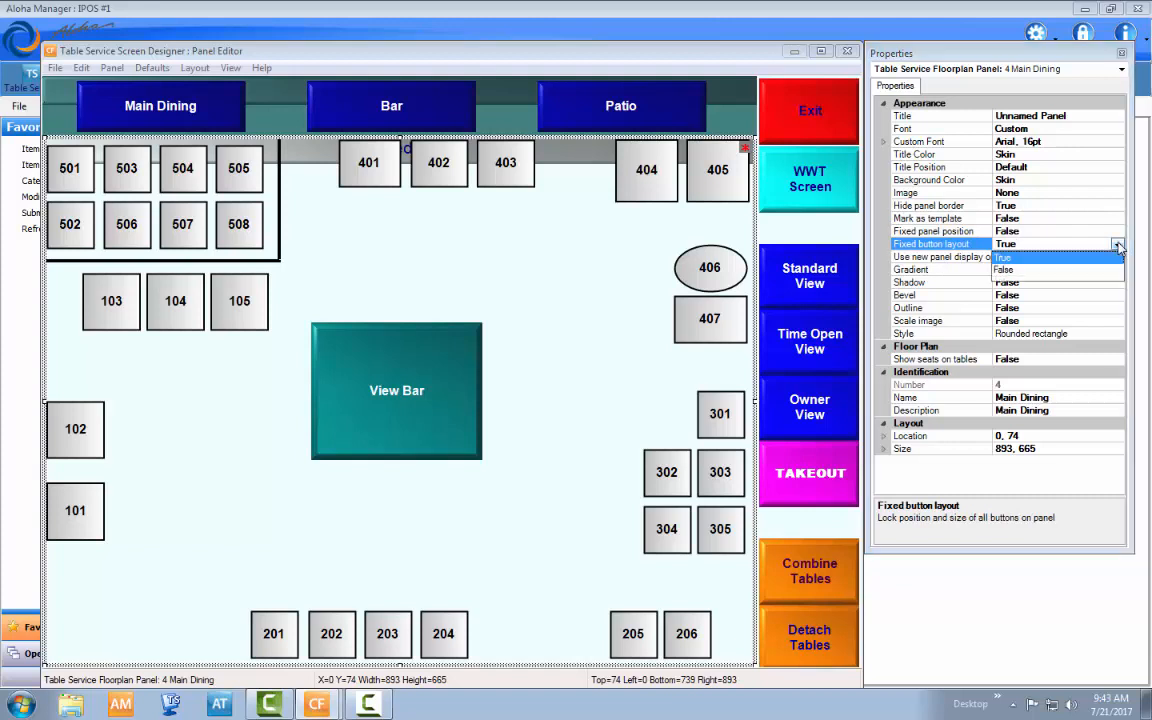
pyautogui.click(1003, 271)
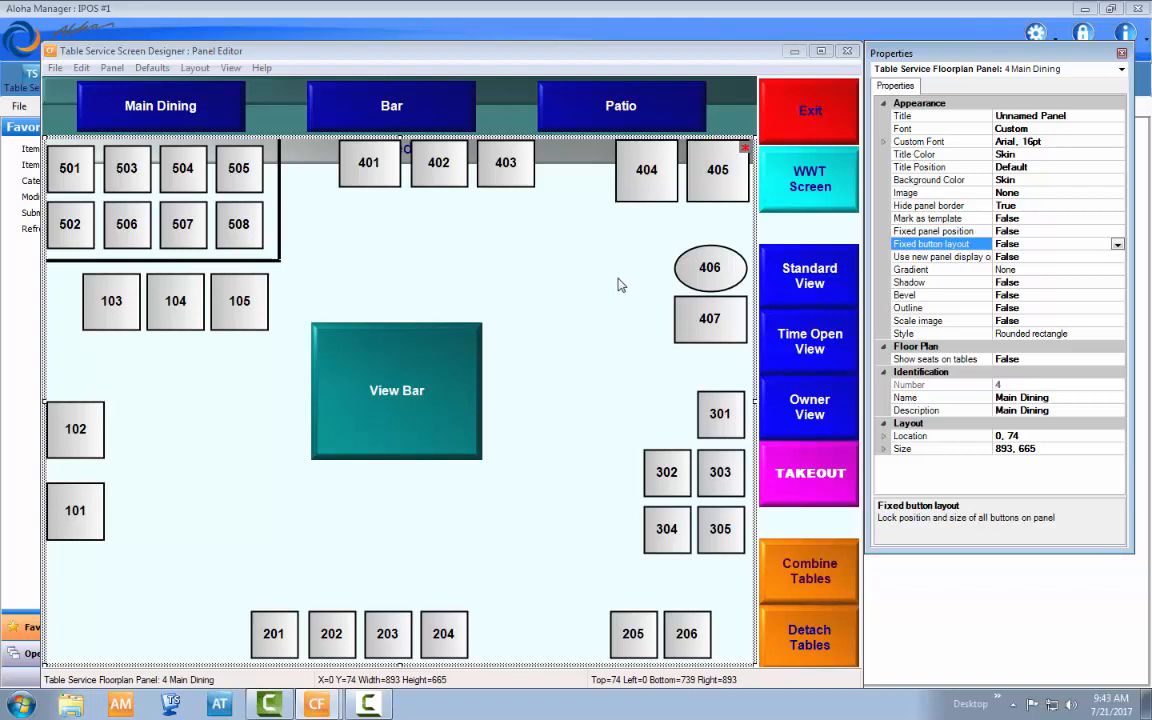
# - Unlock the PODS panel by setting both Mark as template and Fixed button layout to False
pyautogui.click(476, 110)
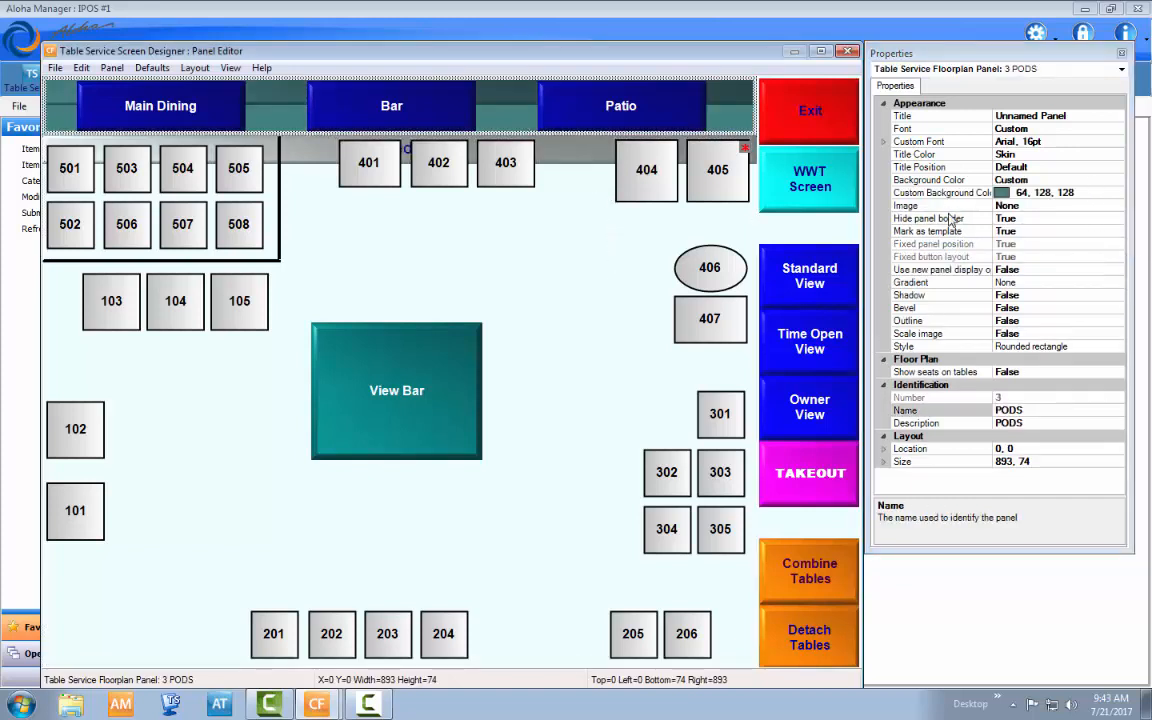
pyautogui.click(1116, 231)
pyautogui.click(1117, 232)
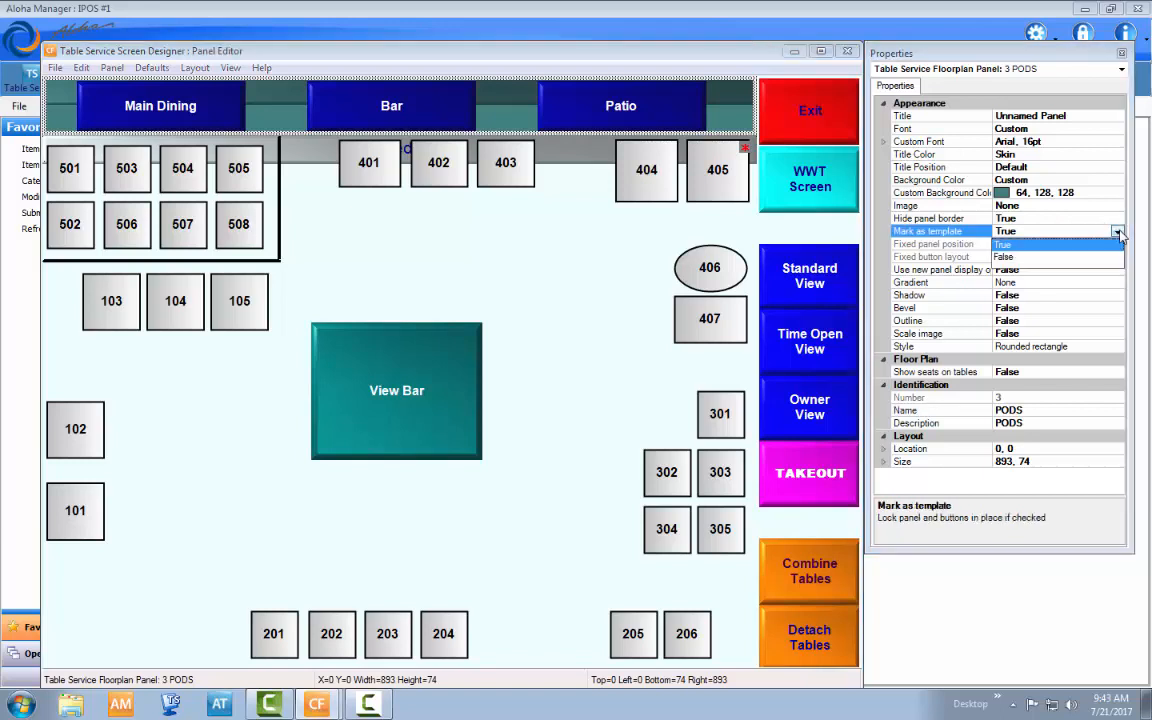
pyautogui.click(1116, 257)
pyautogui.click(1117, 258)
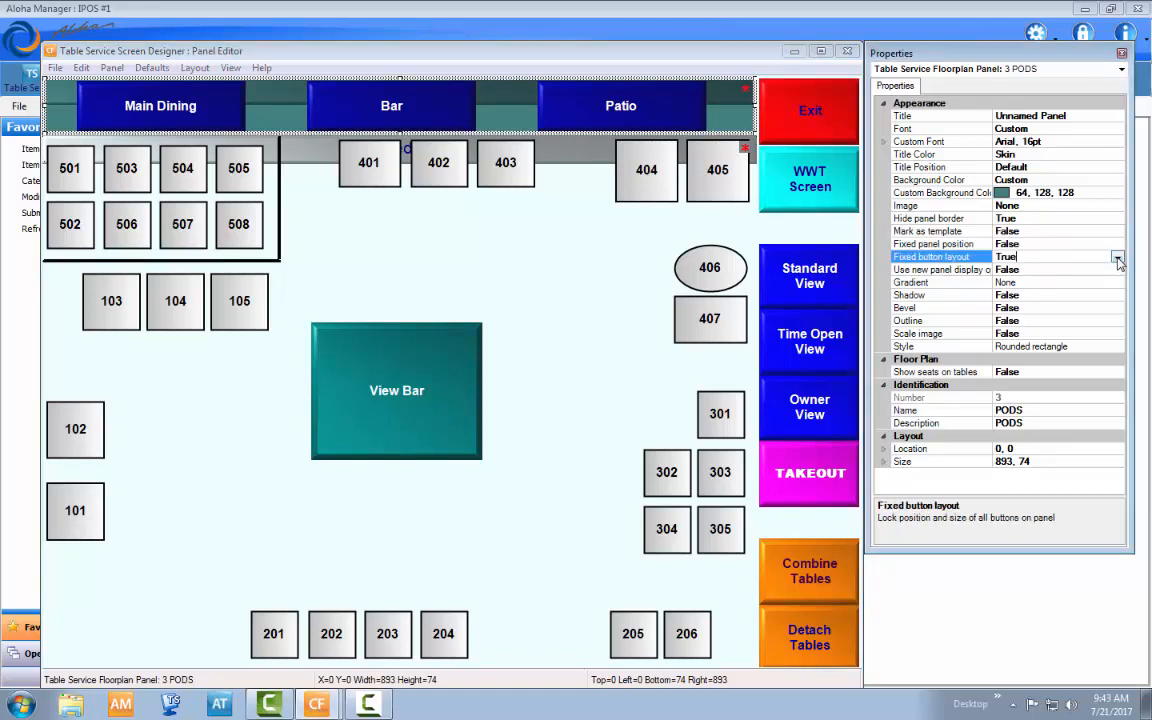
pyautogui.click(1118, 258)
pyautogui.click(1018, 283)
# - Unlock the Functions panel by setting both Mark as template and Fixed button layout to False
pyautogui.click(775, 228)
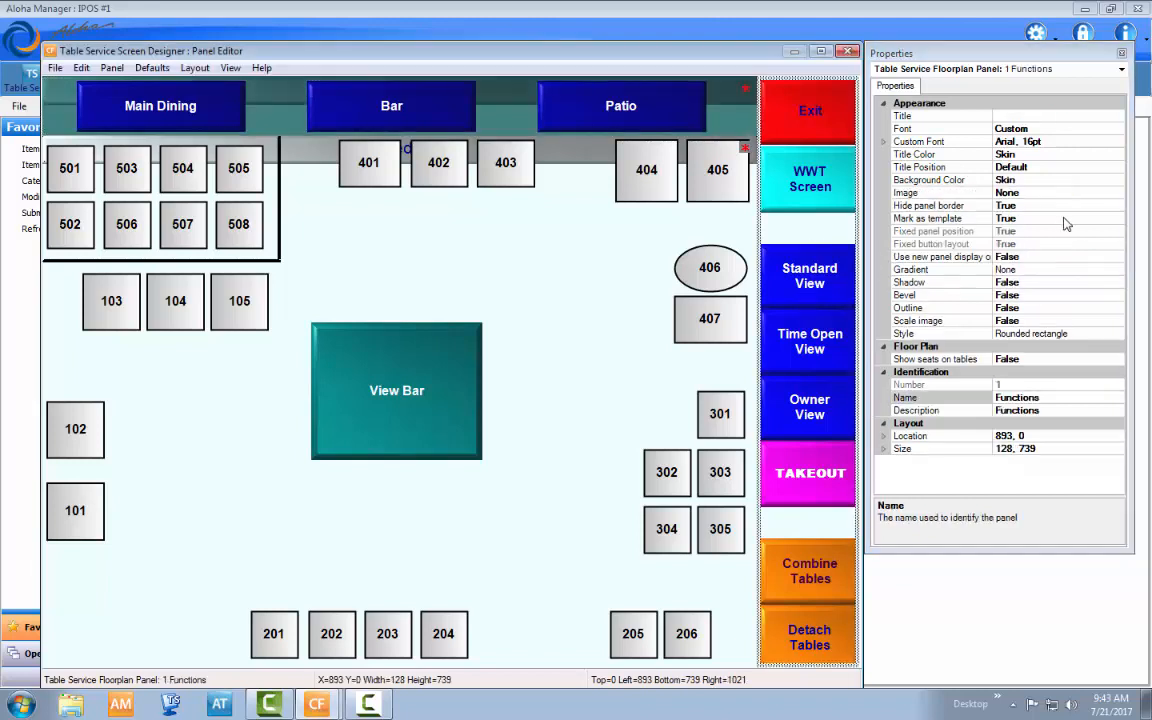
pyautogui.click(1119, 219)
pyautogui.click(1118, 220)
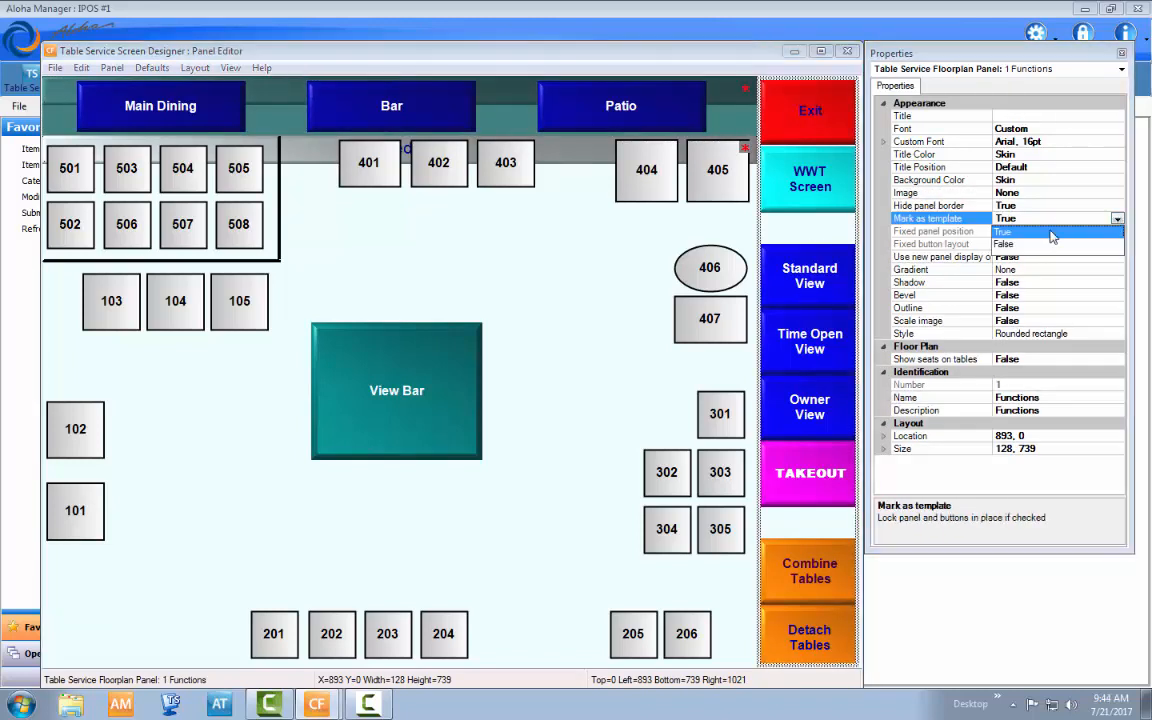
pyautogui.click(1043, 245)
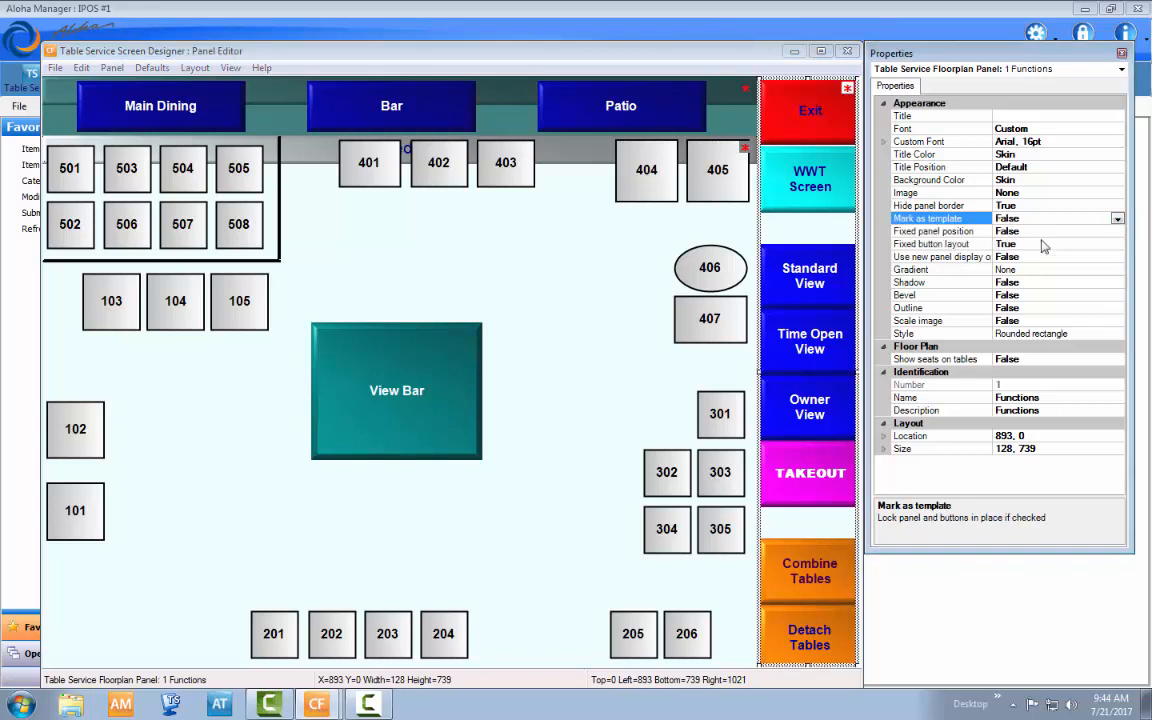
pyautogui.click(1118, 245)
pyautogui.click(1118, 246)
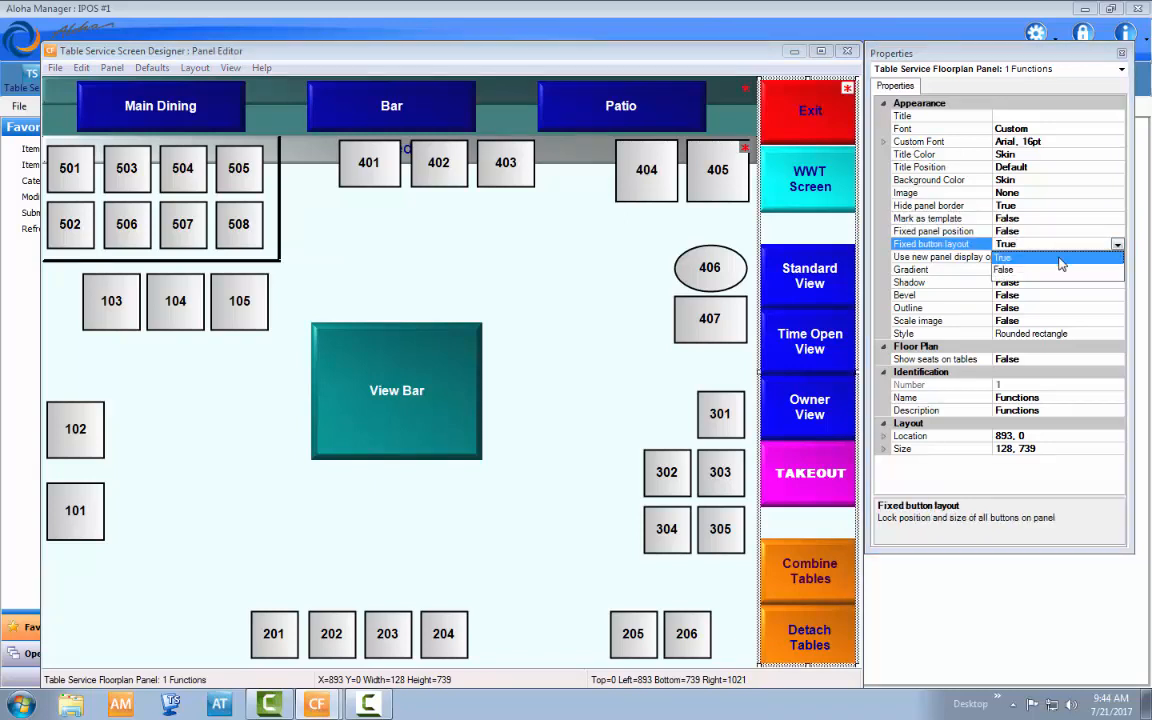
pyautogui.click(953, 244)
# - Save all open panels of the Main Screen
pyautogui.click(450, 292)
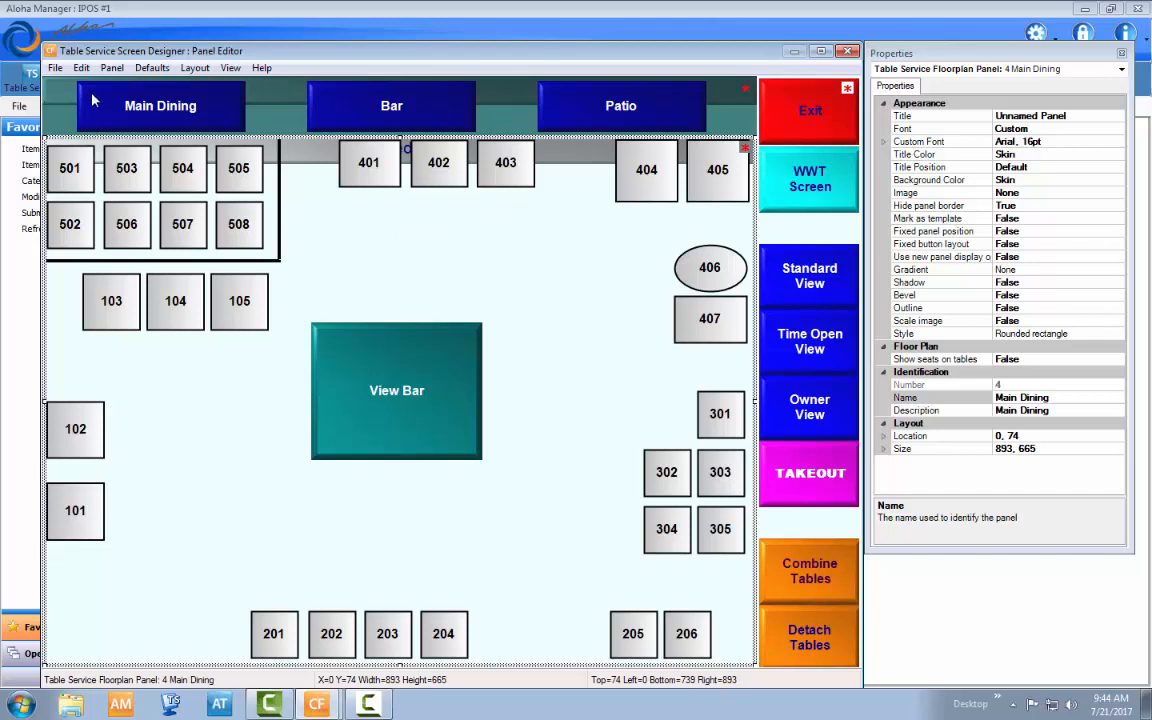
pyautogui.click(56, 68)
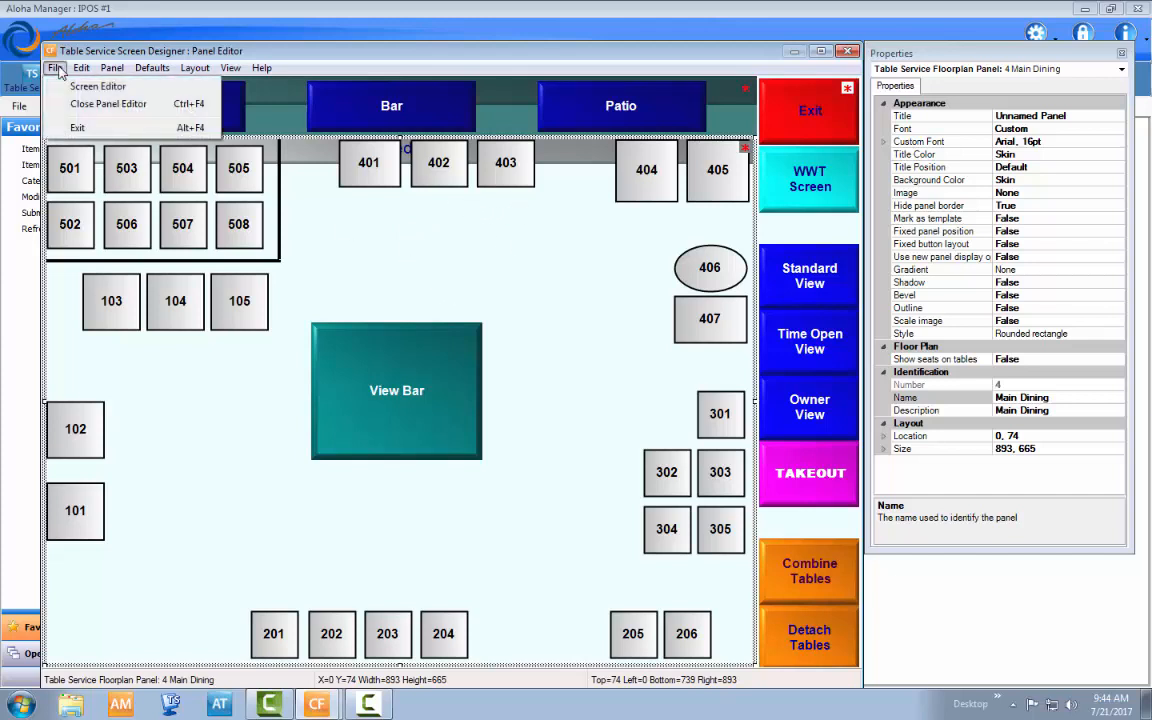
pyautogui.moveTo(85, 73)
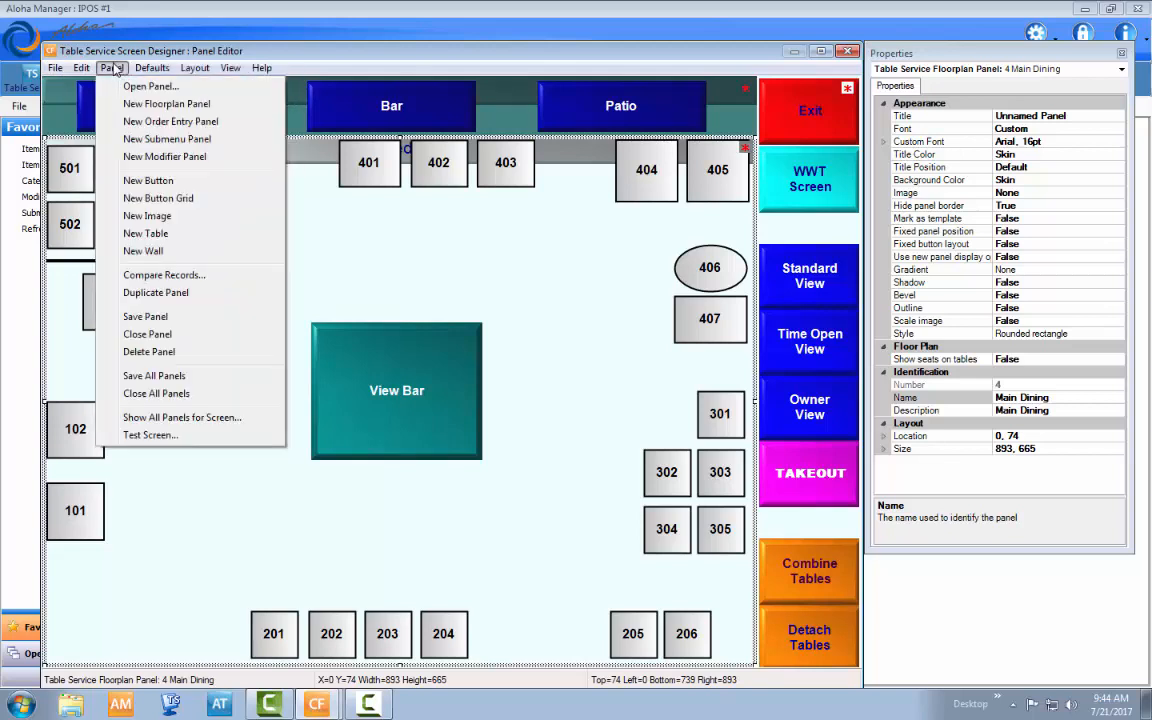
pyautogui.click(167, 378)
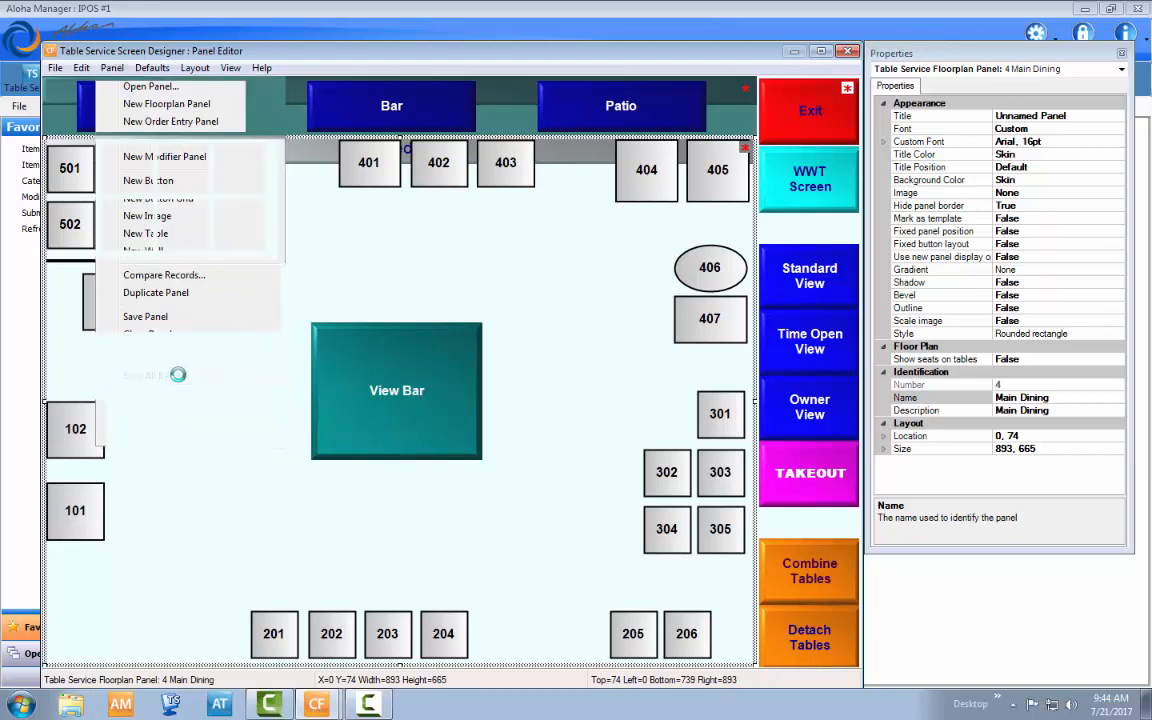
pyautogui.click(120, 69)
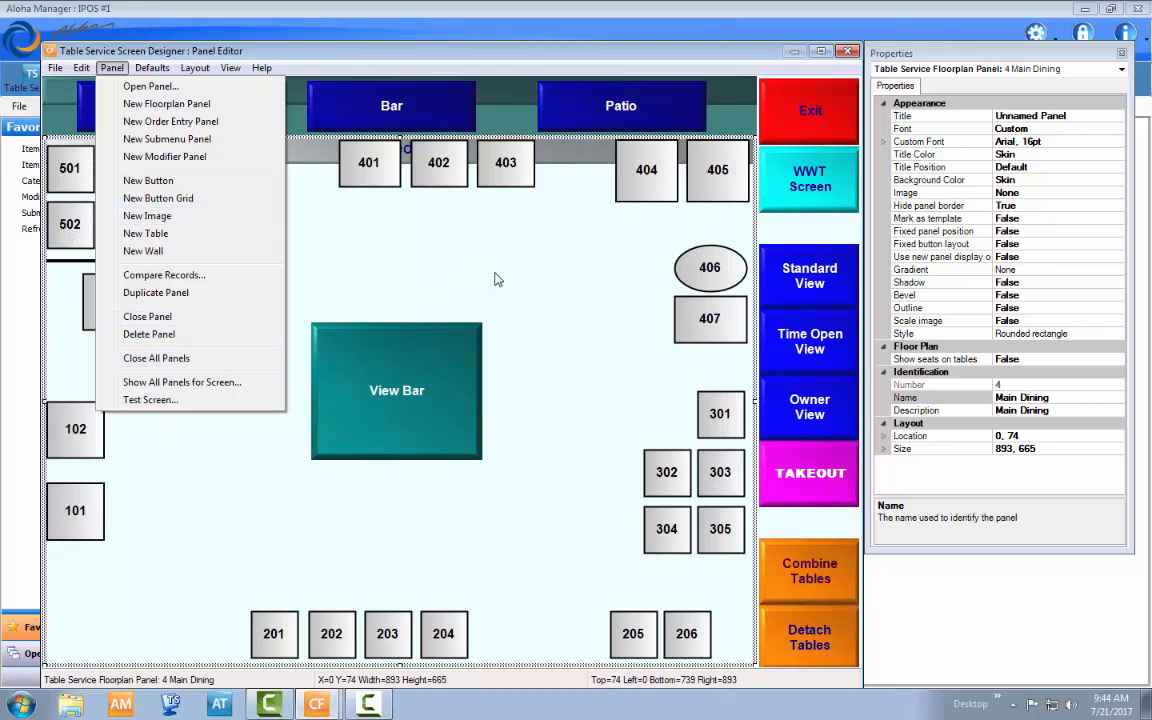
pyautogui.click(106, 70)
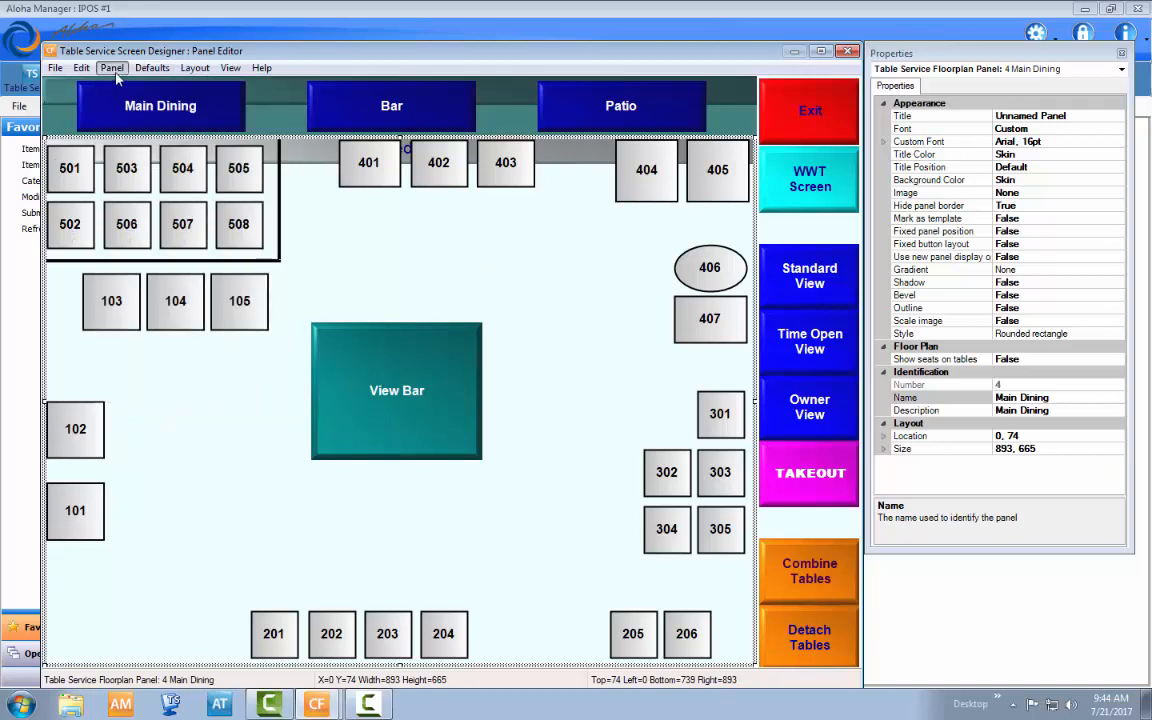
pyautogui.click(105, 72)
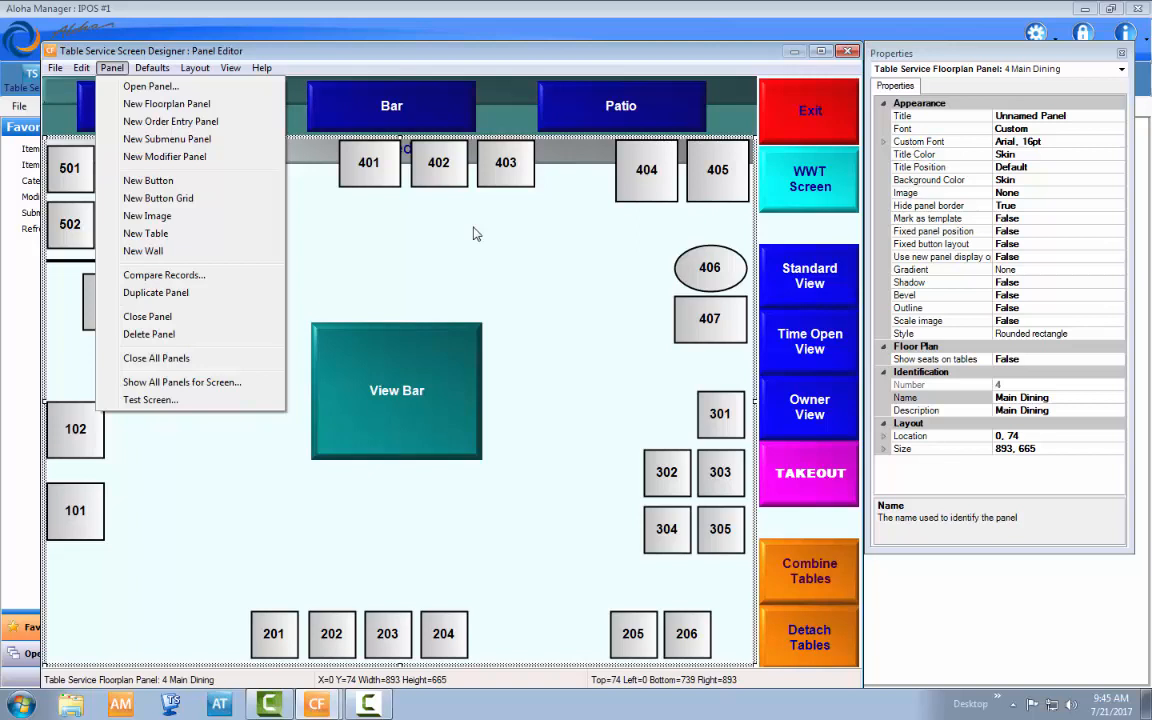
pyautogui.click(615, 263)
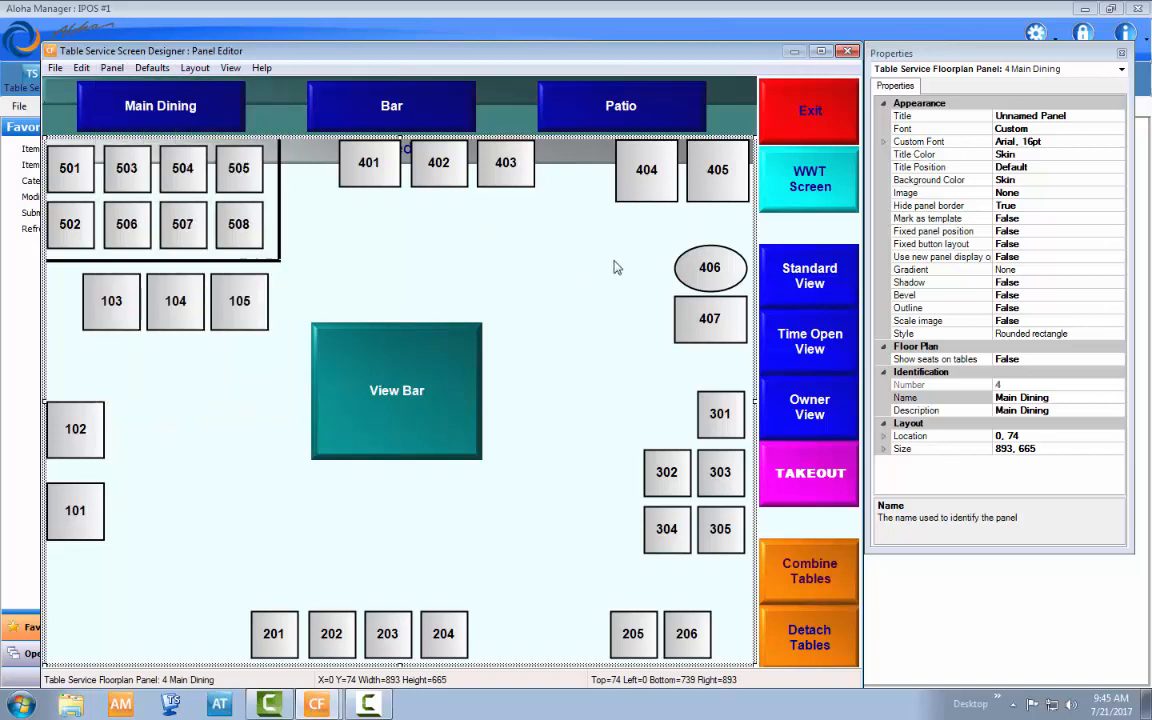
# - Examine the properties of the View Bar button and of tables 402 to 405 on the Main Dining panel
pyautogui.click(440, 383)
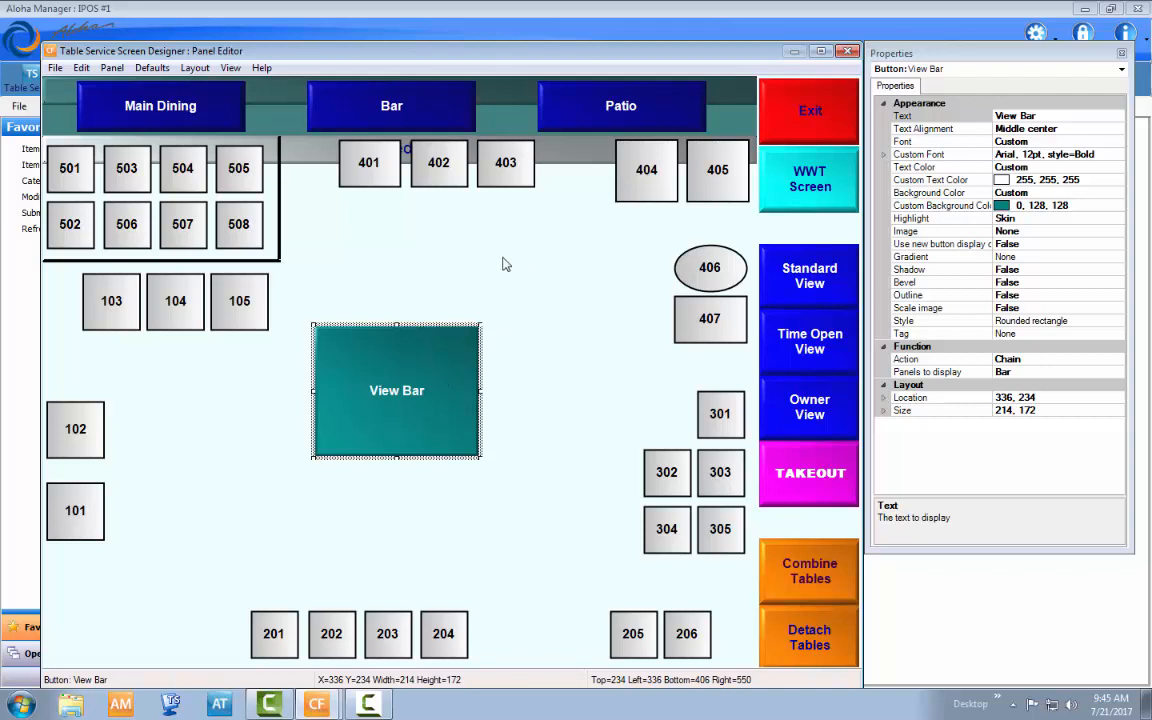
pyautogui.click(462, 167)
pyautogui.click(508, 163)
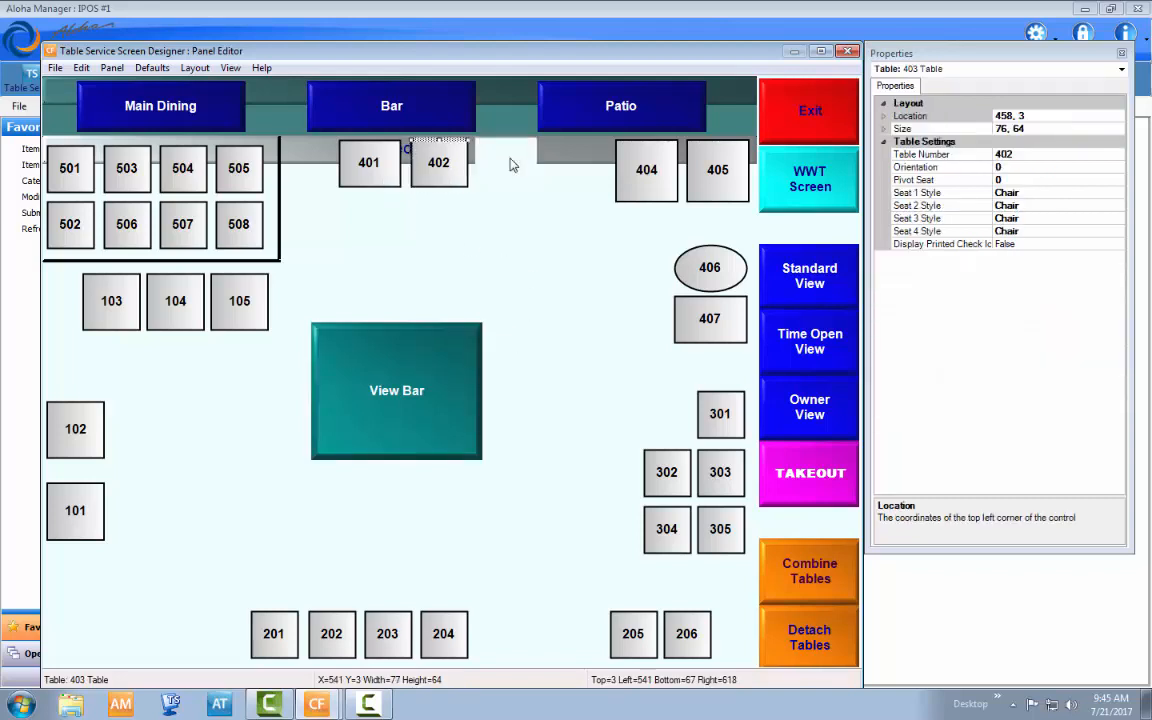
pyautogui.click(640, 162)
pyautogui.click(740, 172)
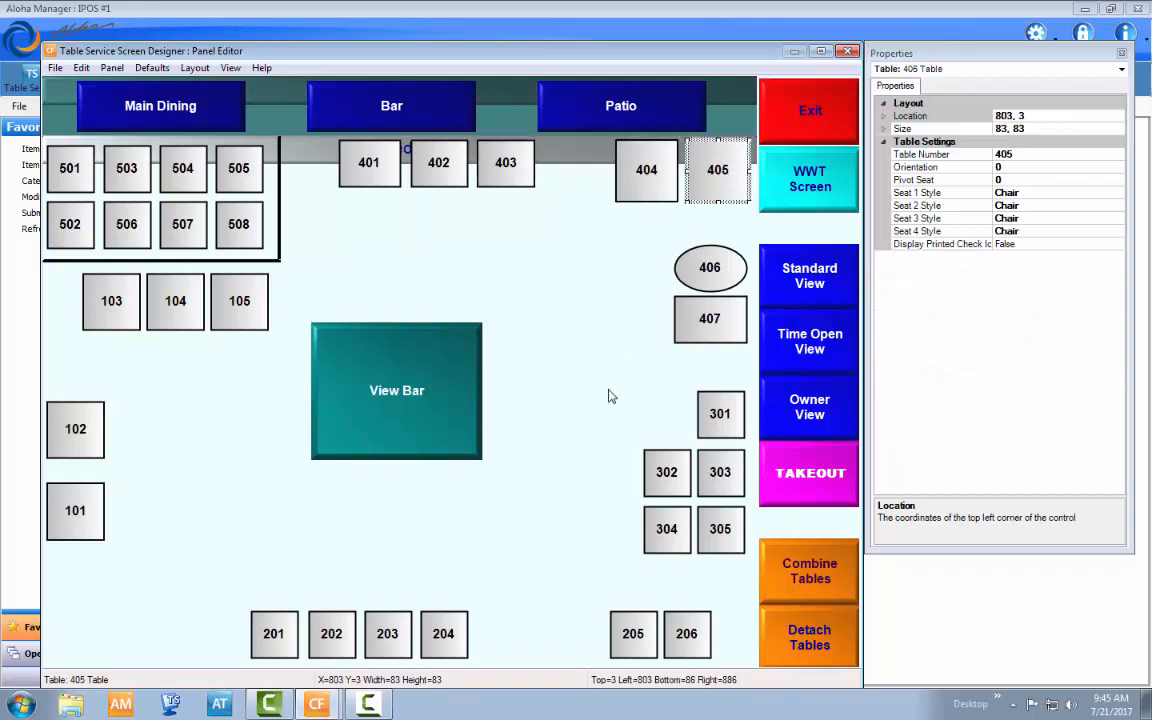
pyautogui.click(441, 381)
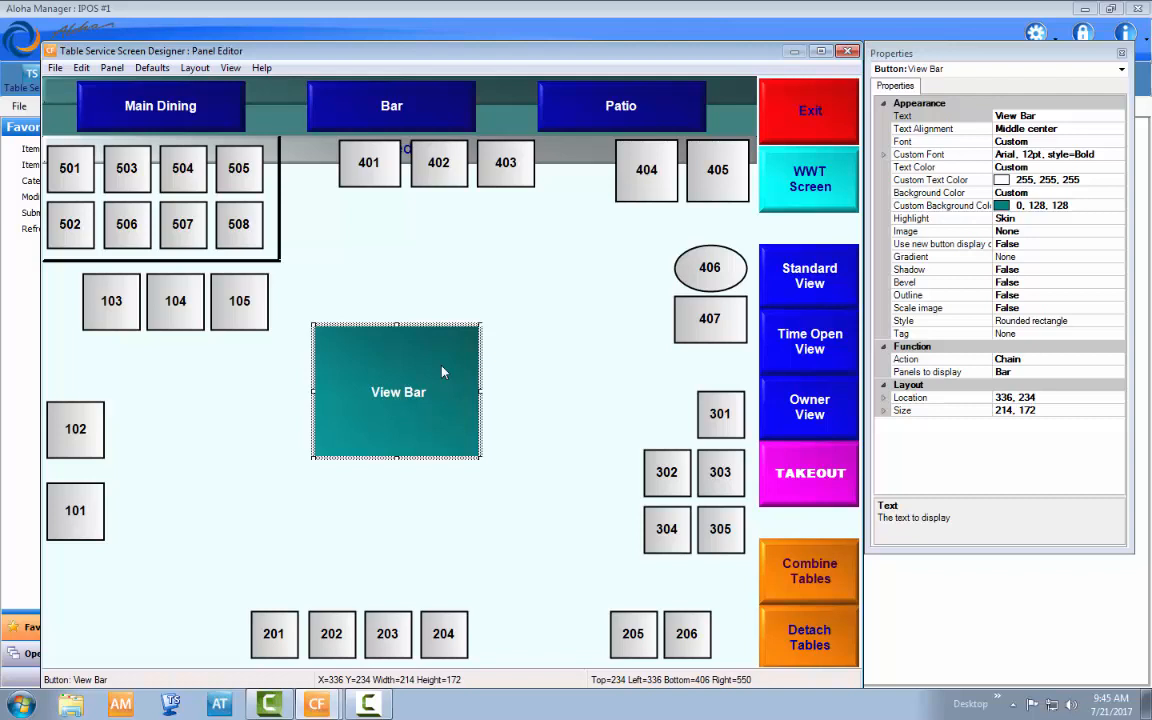
# - Switch to Aloha Manager and open the Table Definition settings under the system settings
pyautogui.click(1087, 645)
pyautogui.click(178, 108)
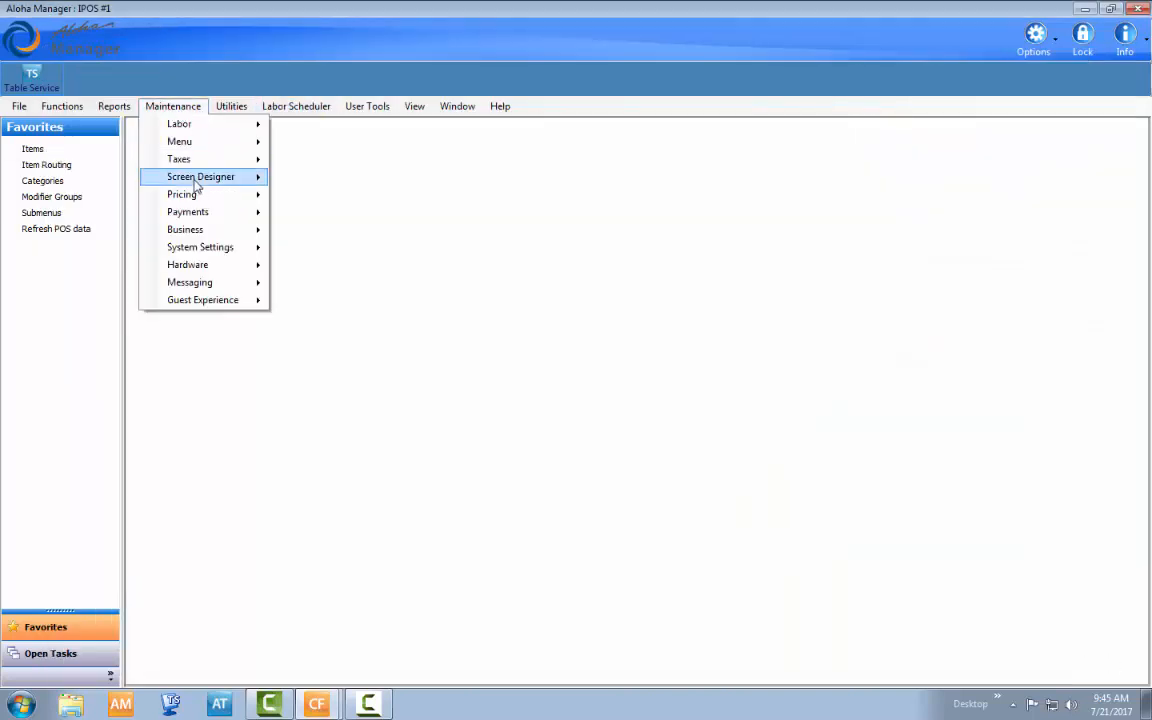
pyautogui.moveTo(226, 247)
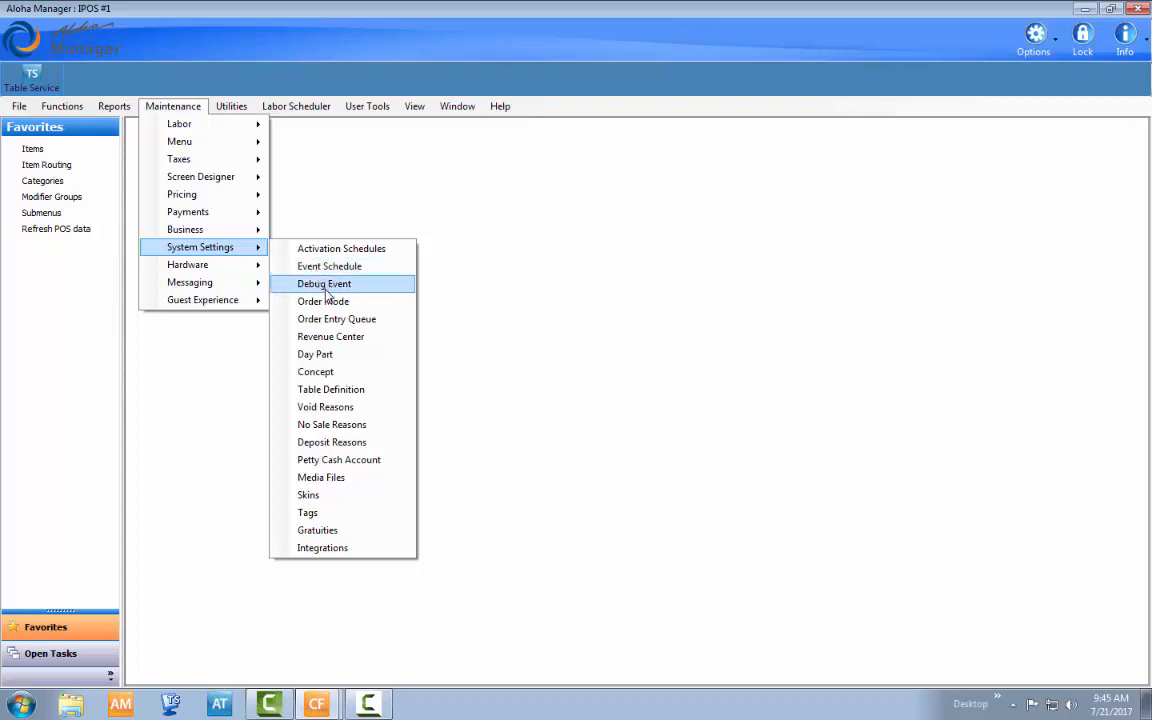
pyautogui.click(321, 389)
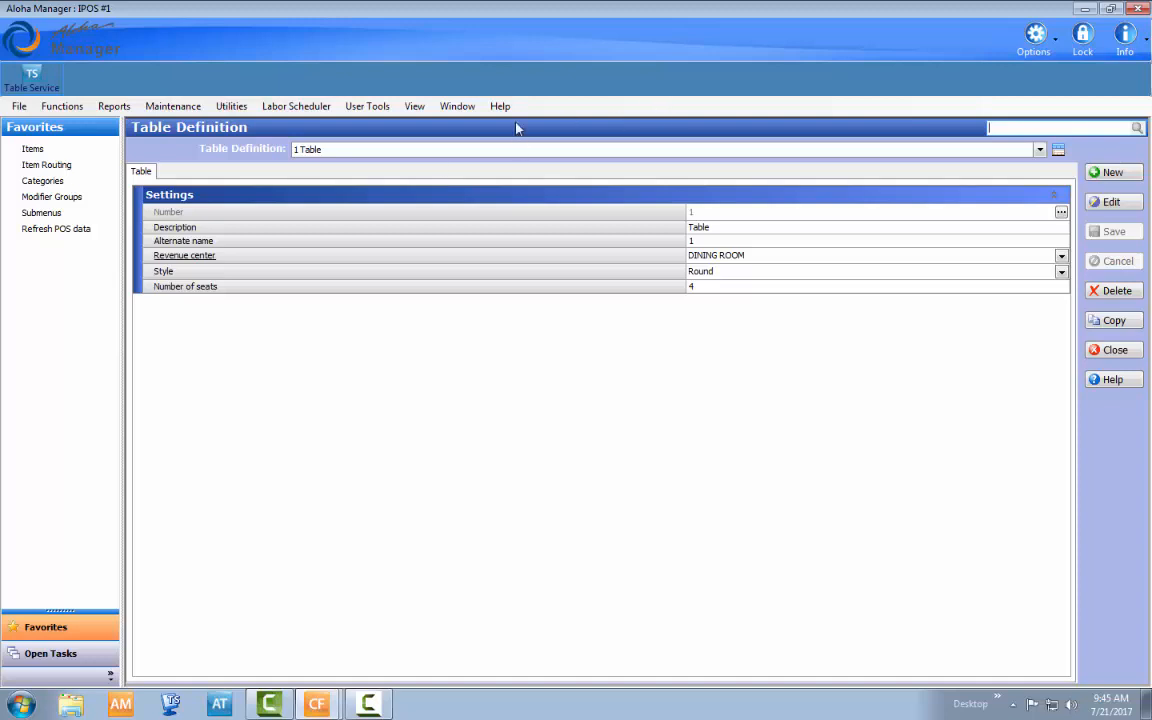
# - Display all table definitions as a grid and widen the Revenue center column to show the full names
pyautogui.click(1058, 150)
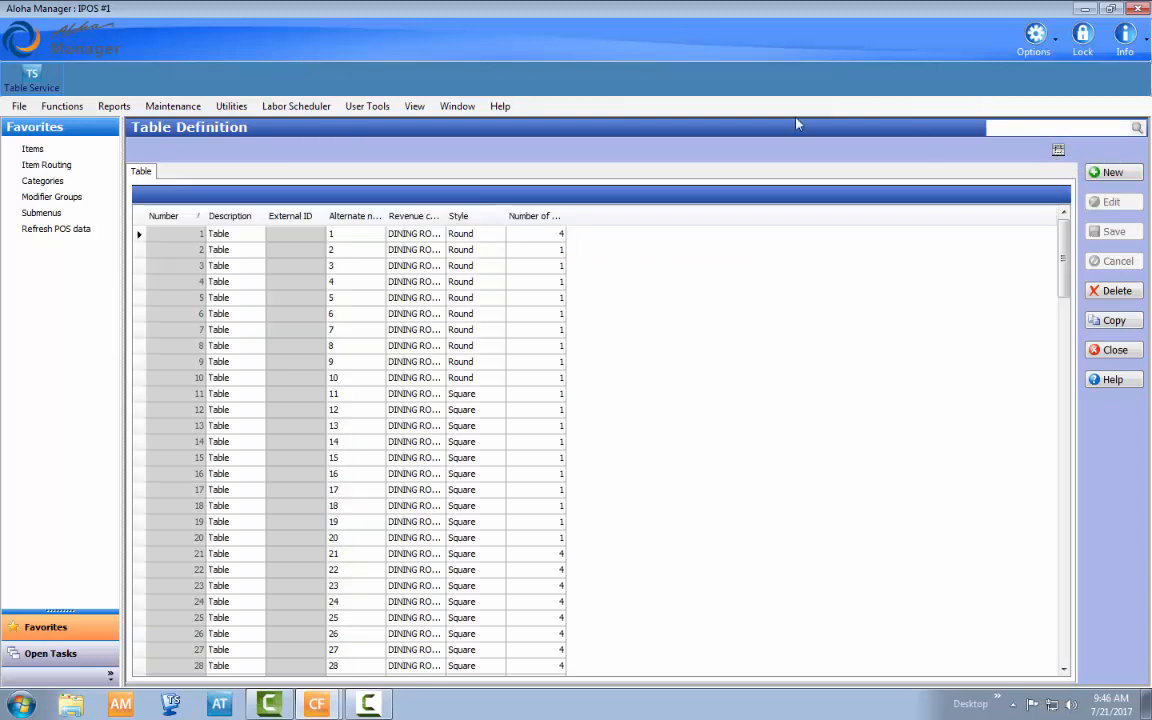
pyautogui.moveTo(444, 215); pyautogui.dragTo(482, 215)
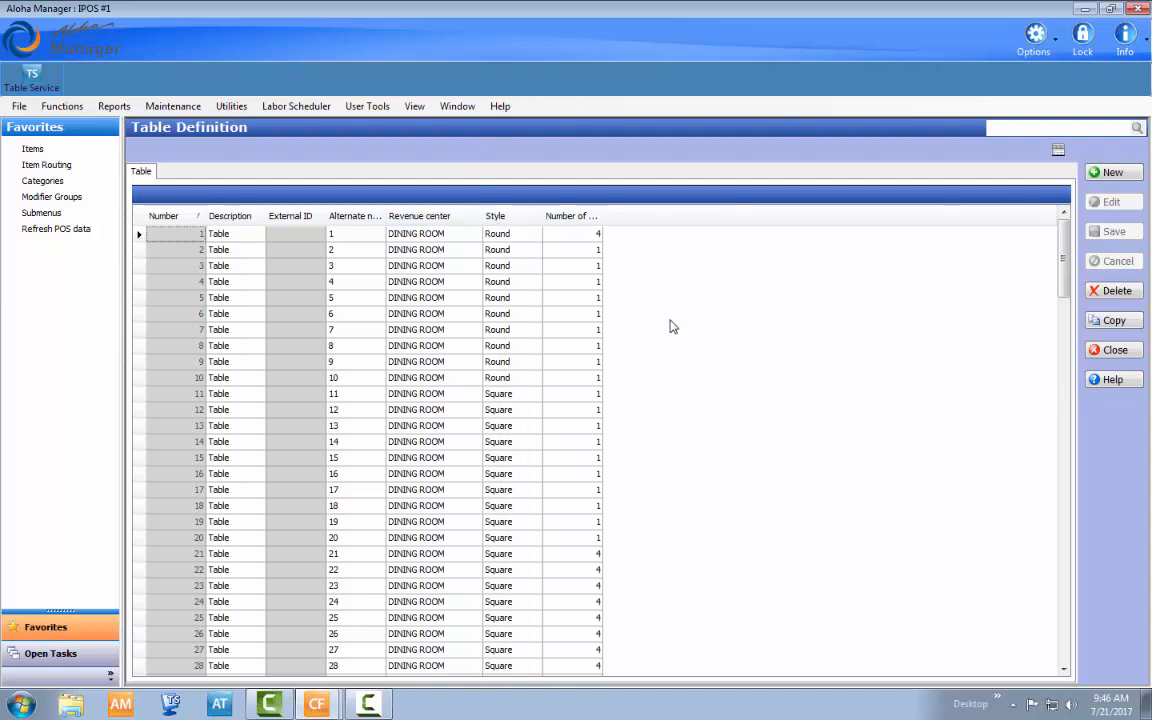
pyautogui.scroll(-3, 722, 311)
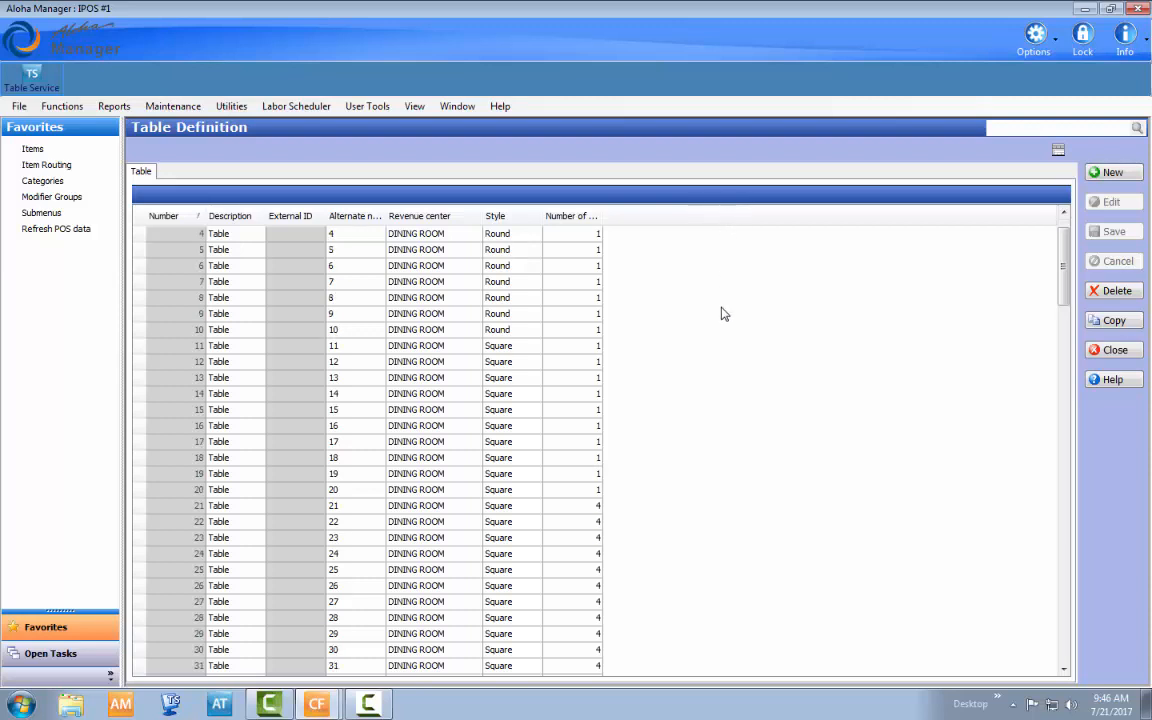
pyautogui.scroll(3, 755, 400)
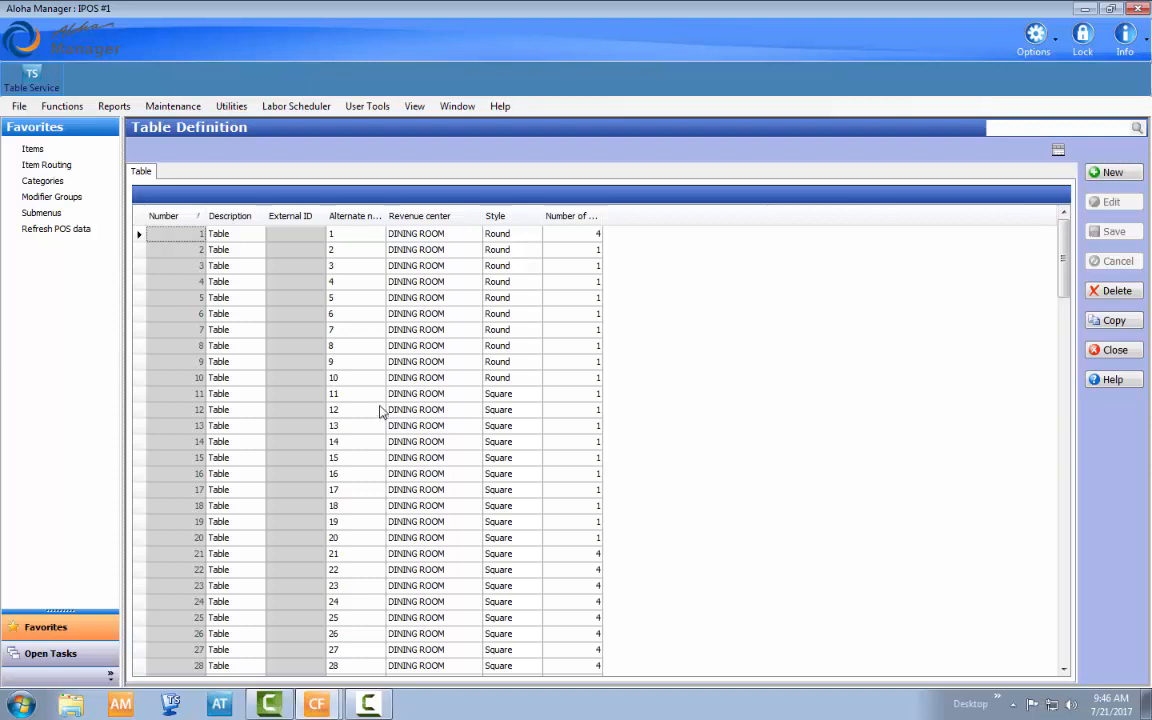
# - Examine the alternate name of table 12 and the revenue center choices for table 1, leaving the values as they are
pyautogui.click(342, 410)
pyautogui.moveTo(348, 411); pyautogui.dragTo(311, 426)
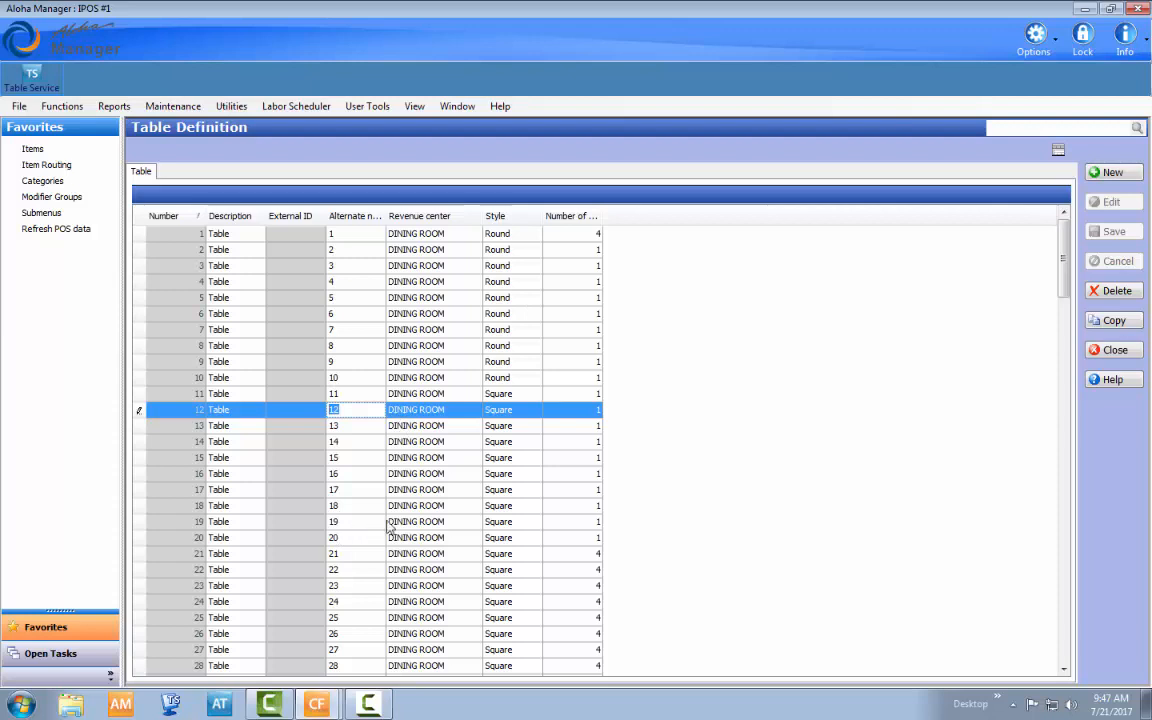
pyautogui.click(469, 236)
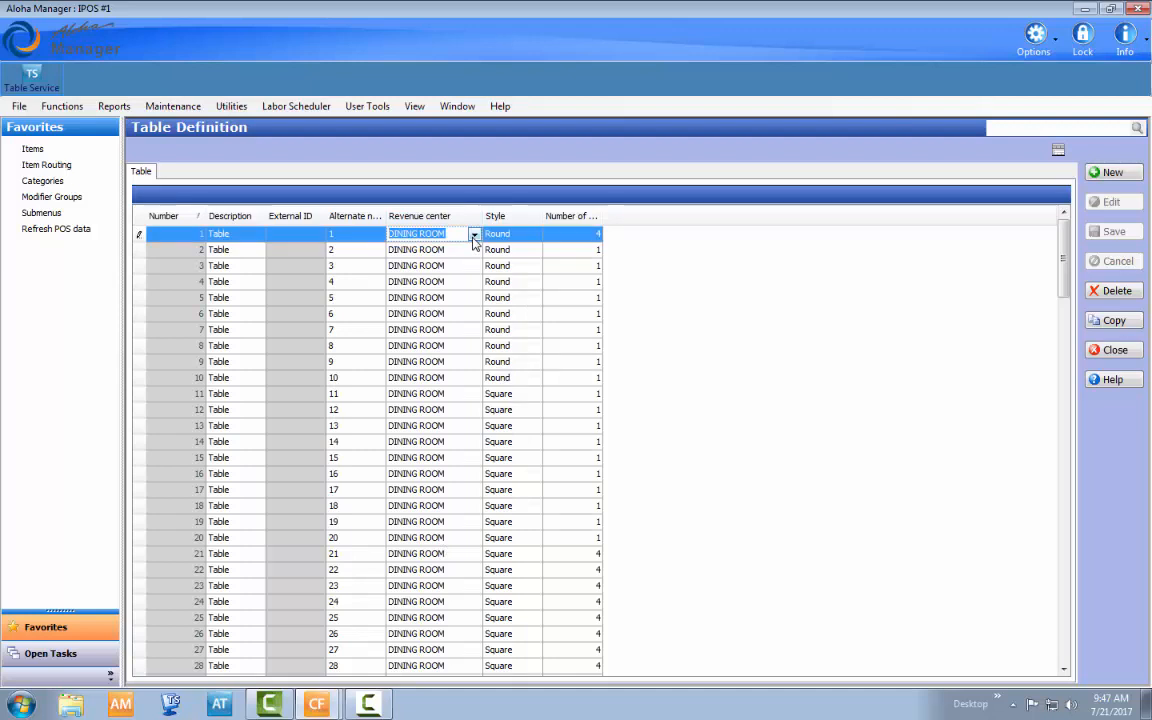
pyautogui.click(474, 235)
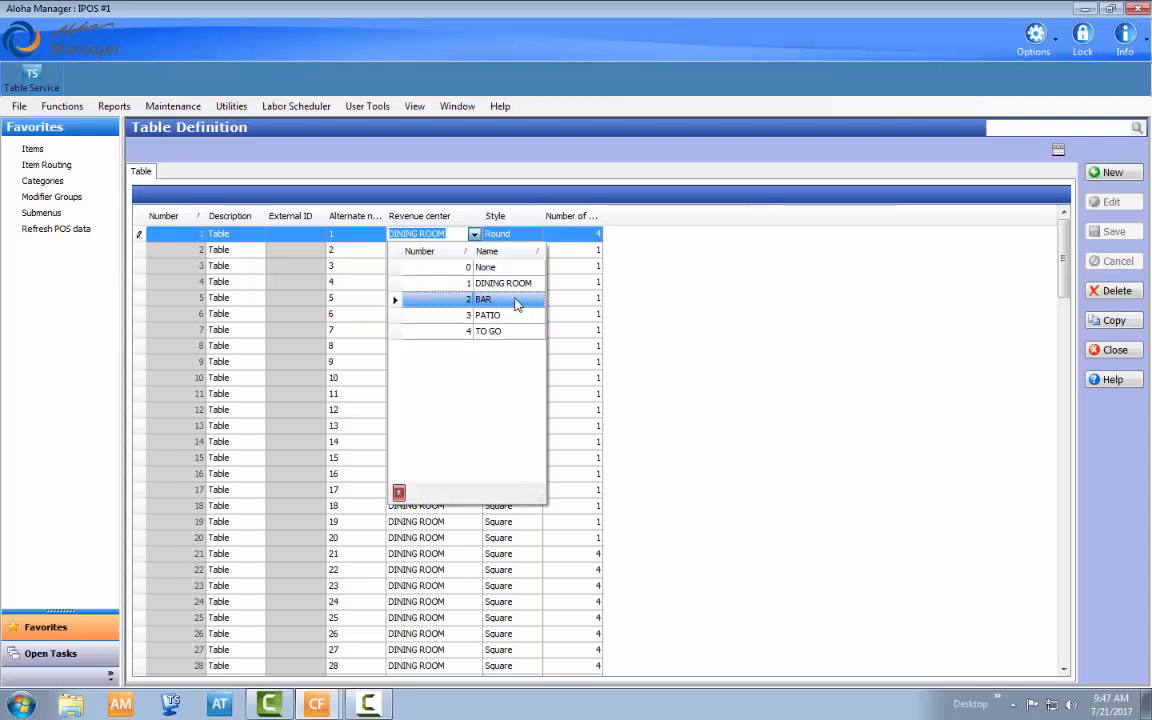
pyautogui.press('Up')
pyautogui.click(567, 366)
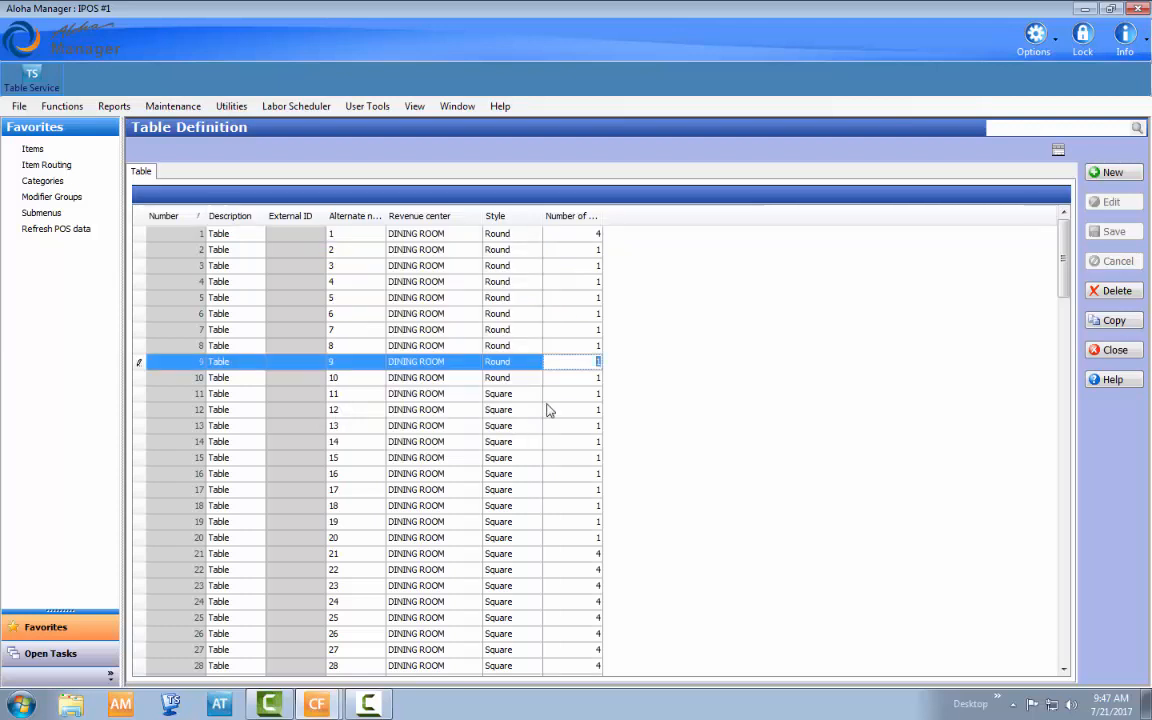
# - Check which styles are available for the tables, such as tables 3 and 13, without changing them
pyautogui.click(527, 266)
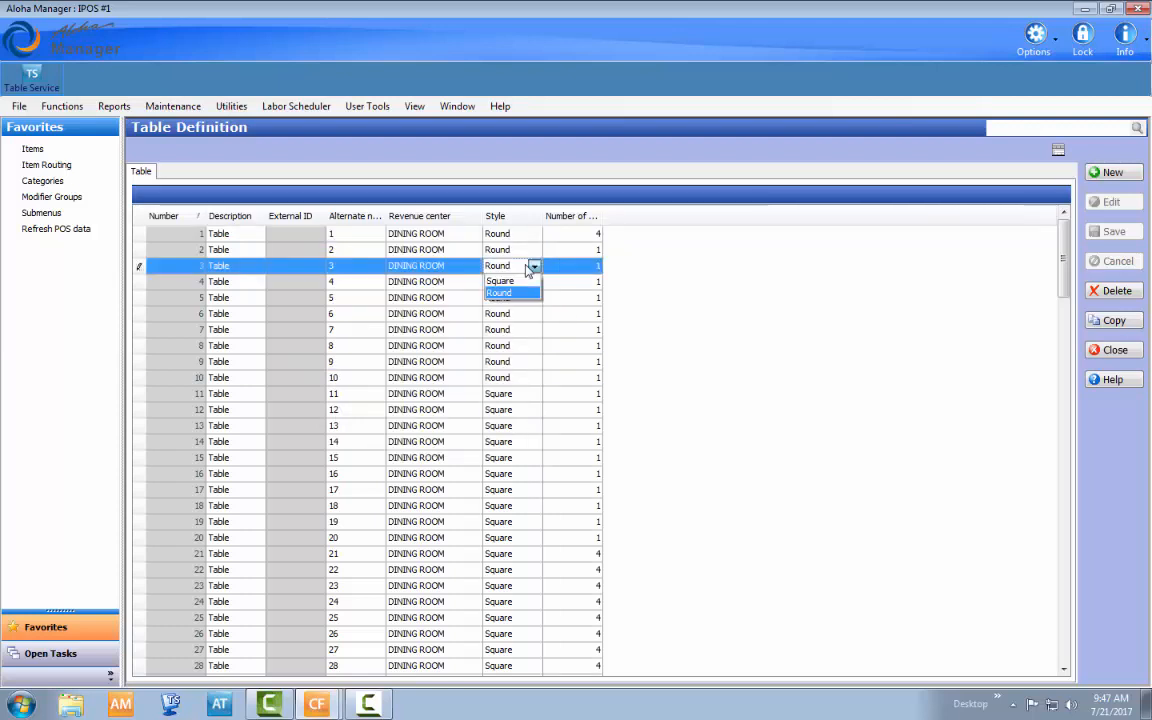
pyautogui.click(528, 363)
pyautogui.click(522, 428)
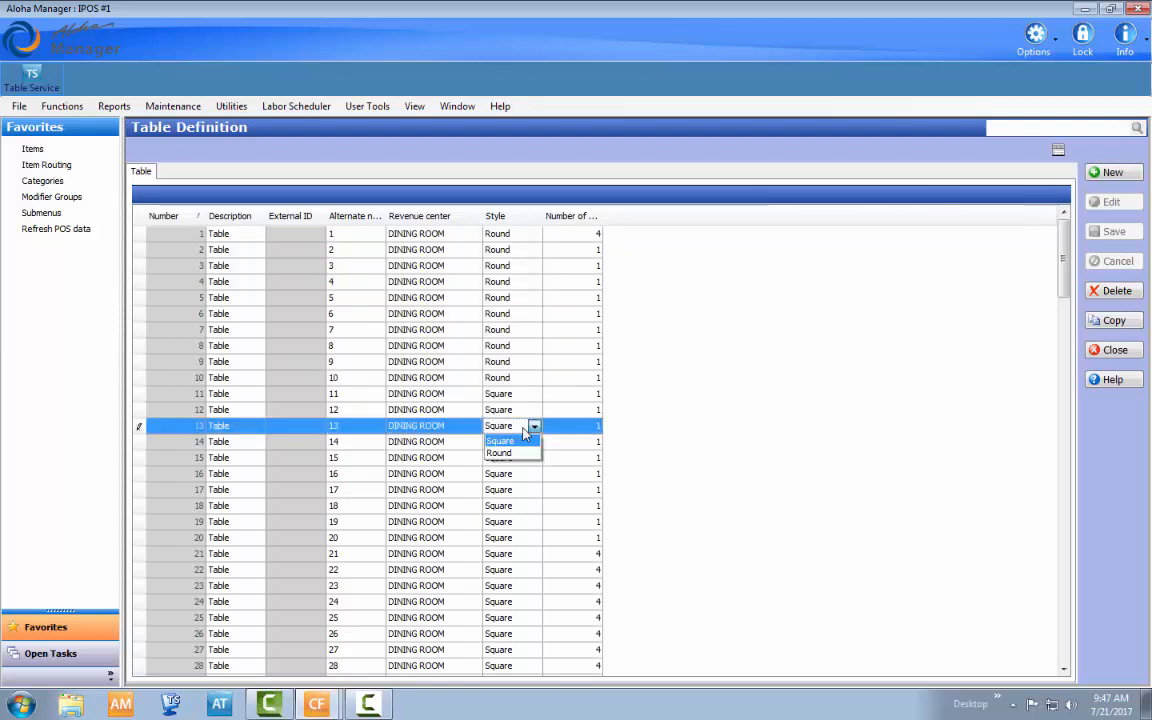
pyautogui.click(512, 298)
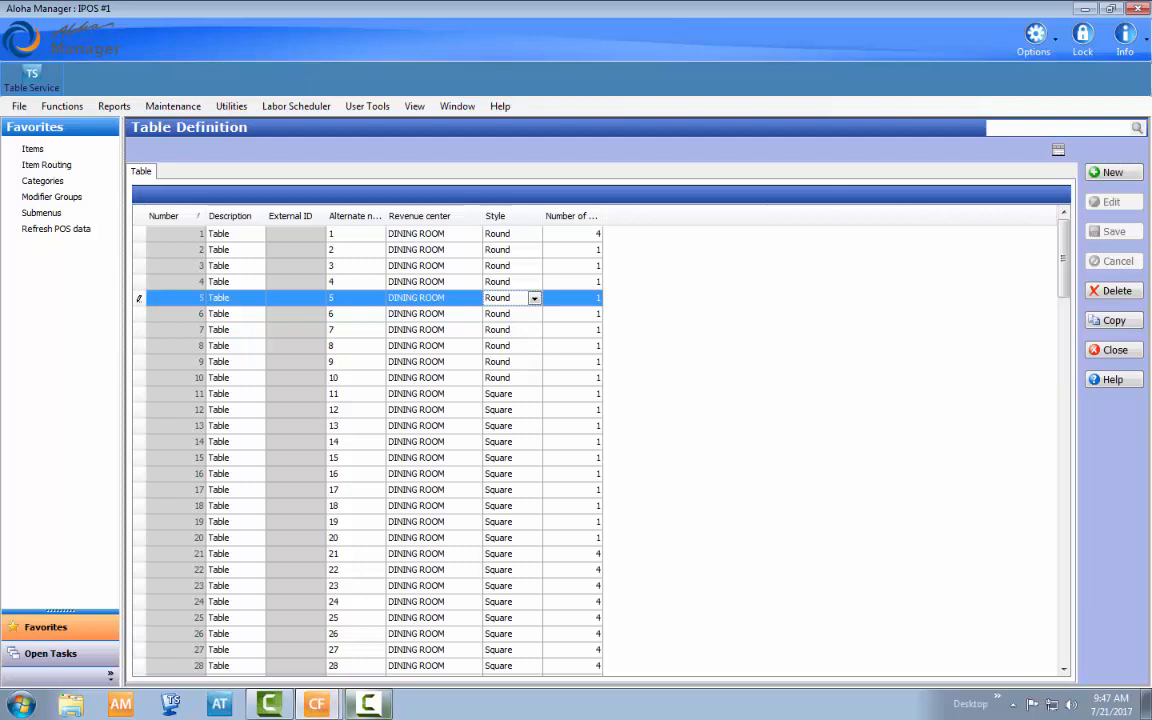
# - Switch to the Table Service Screen Designer's Panel Editor to work on the Main Dining floorplan
pyautogui.click(360, 710)
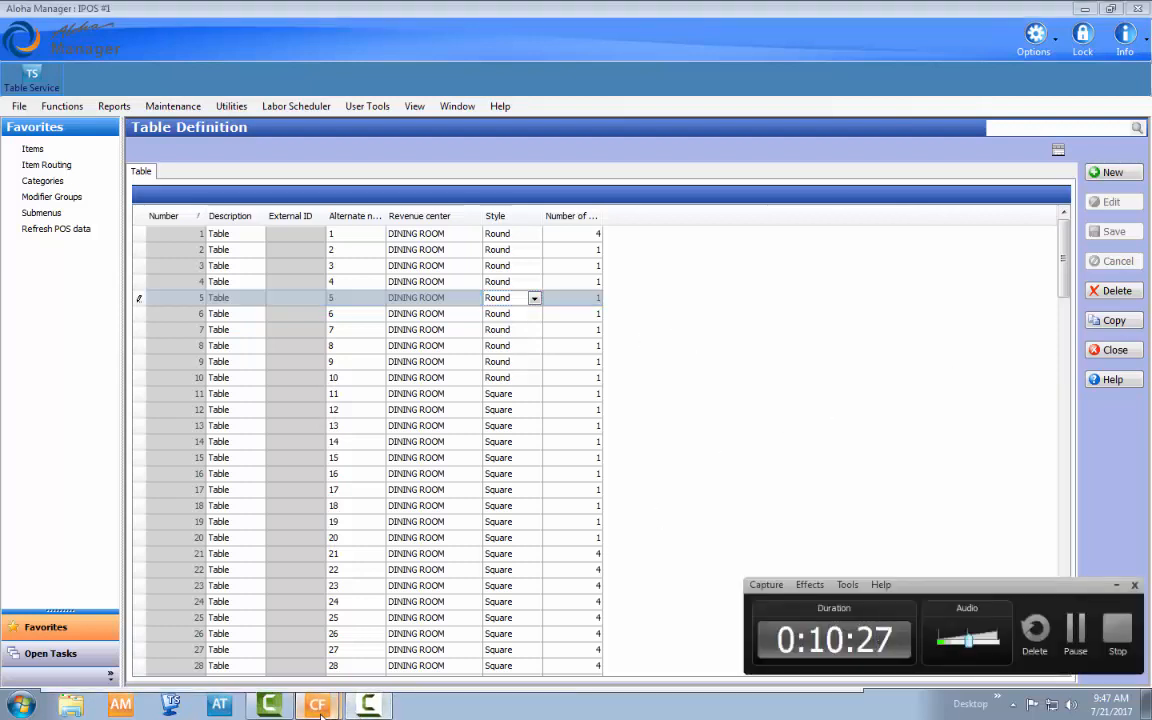
pyautogui.moveTo(328, 690)
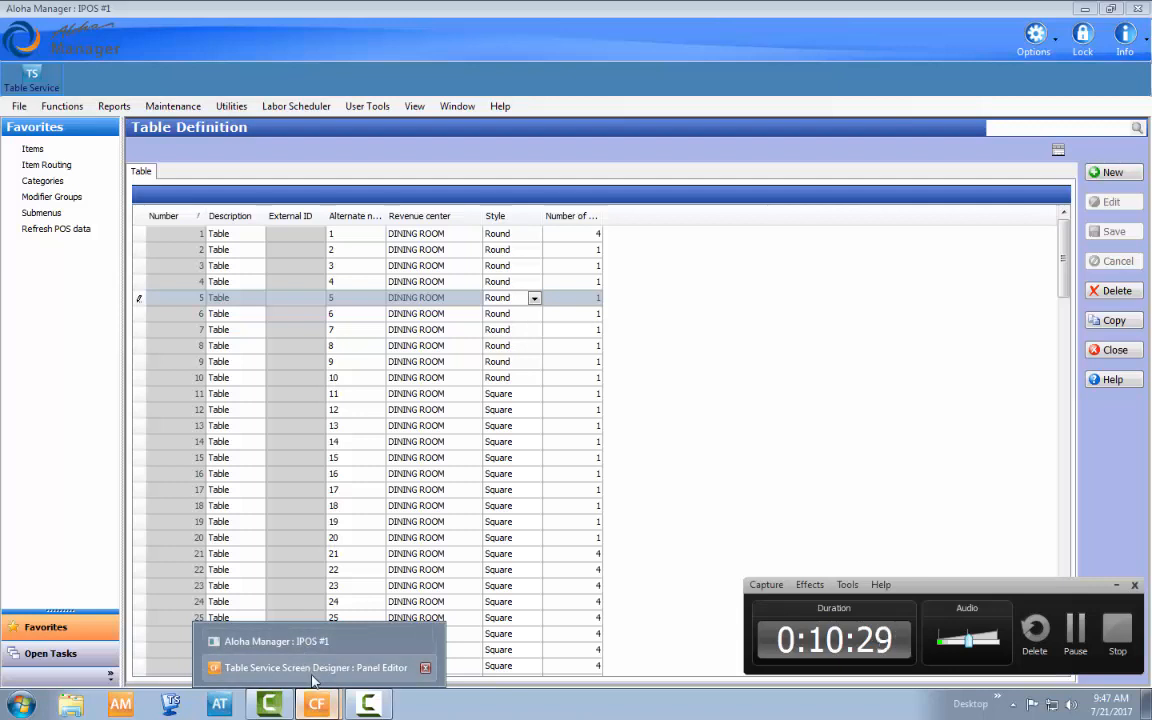
pyautogui.click(315, 668)
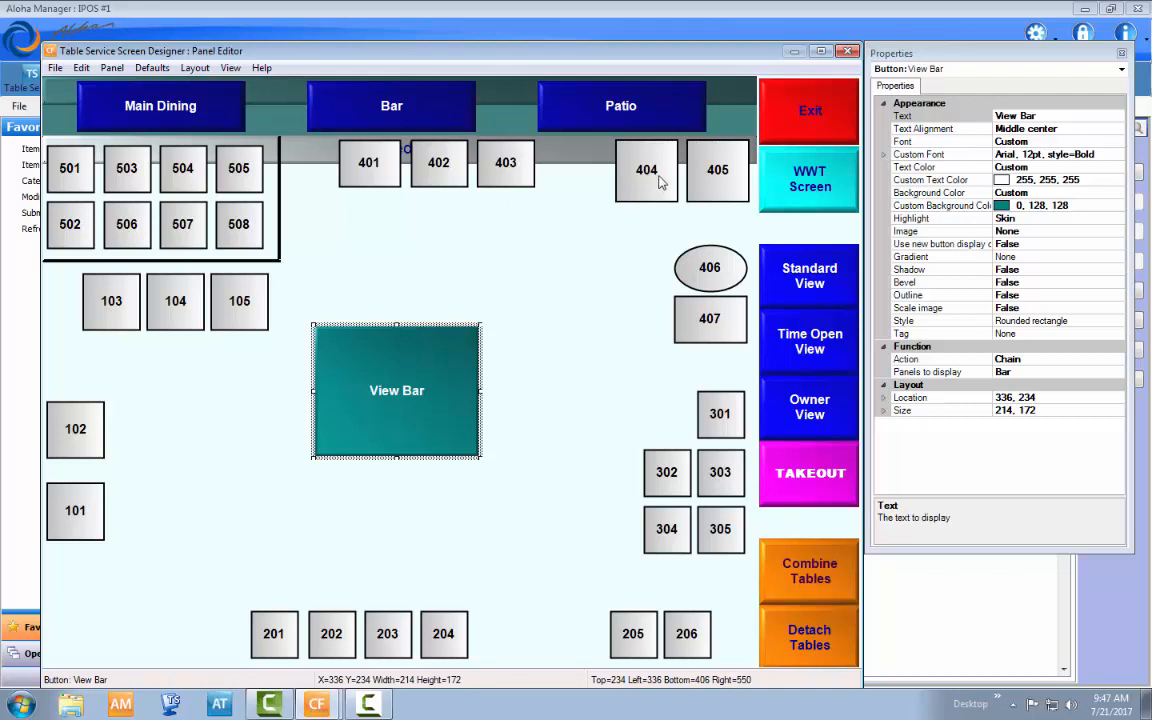
# - Select tables 401, 402 and 105 together and clear the selection
pyautogui.click(357, 175)
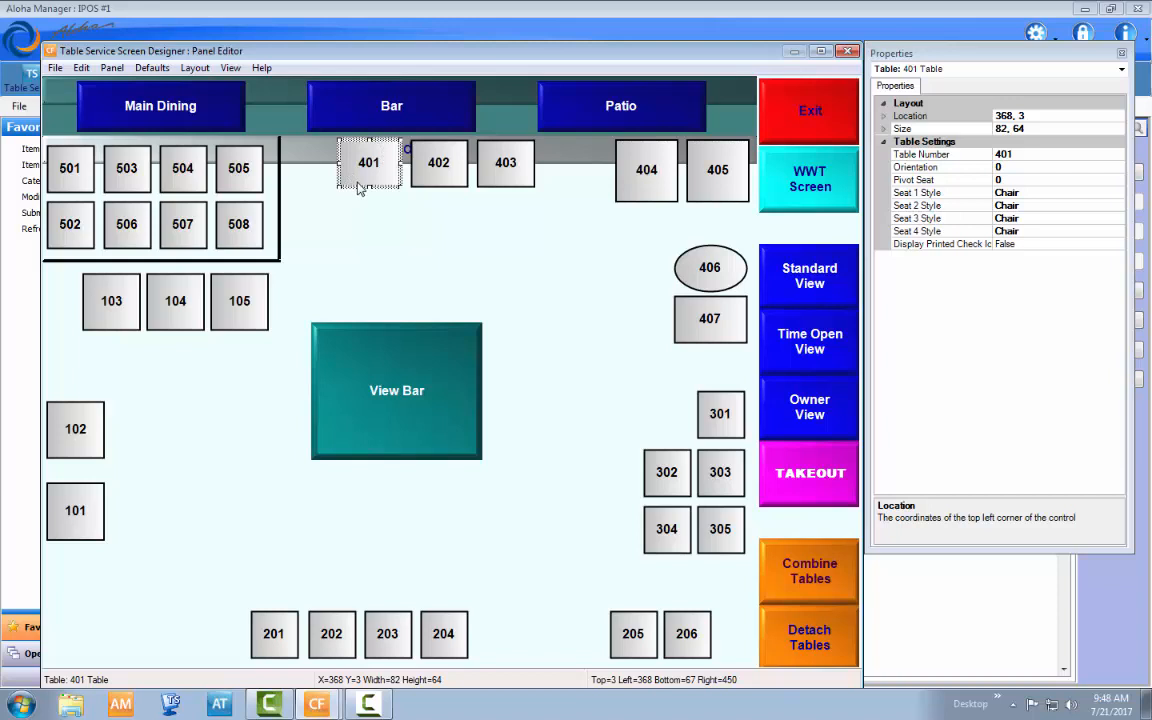
pyautogui.keyDown('ctrl'); pyautogui.click(452, 170); pyautogui.keyUp('ctrl')
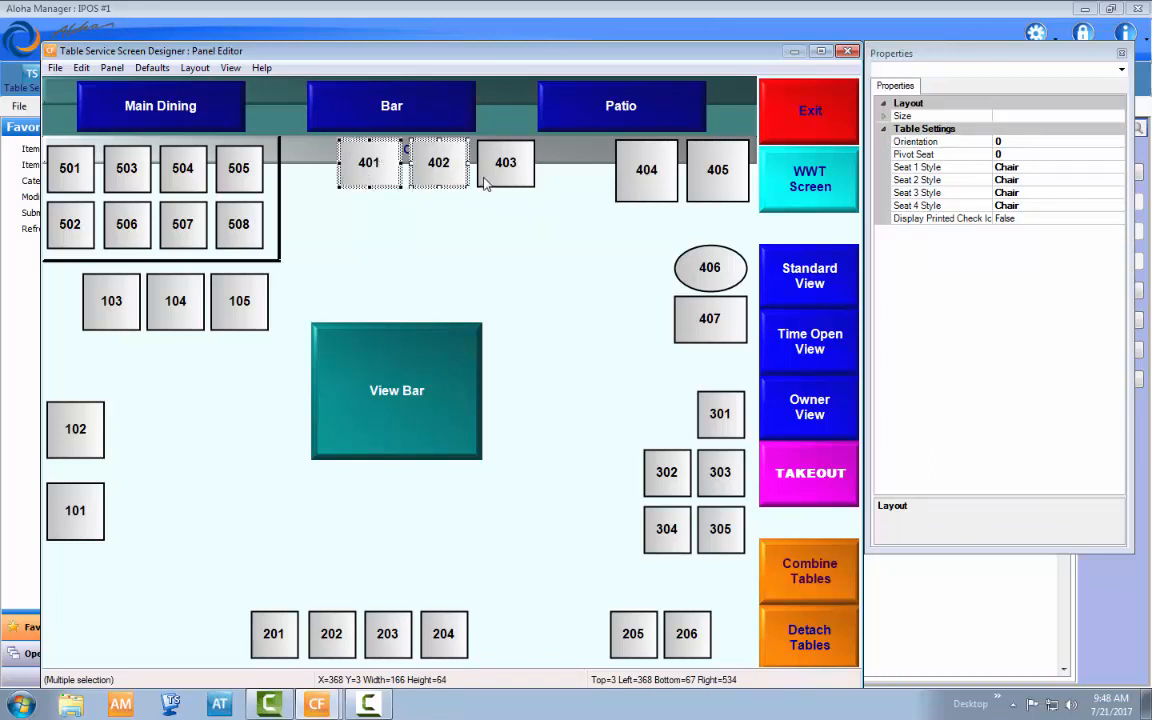
pyautogui.keyDown('ctrl'); pyautogui.click(240, 298); pyautogui.keyUp('ctrl')
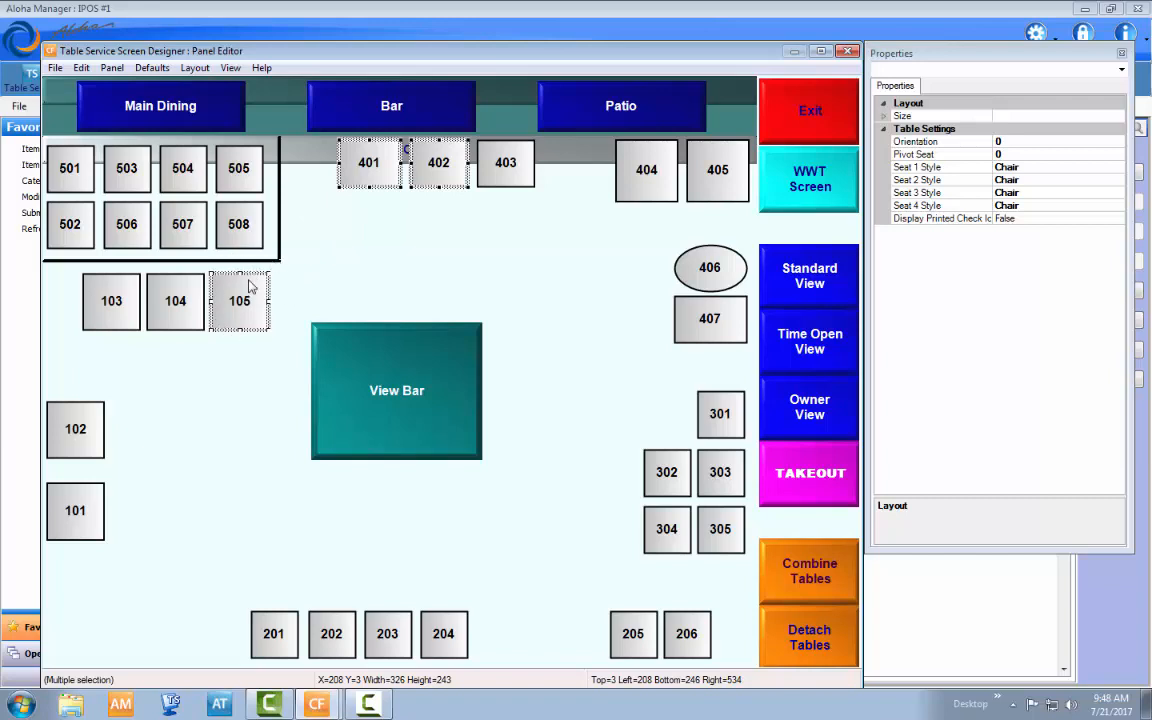
pyautogui.click(456, 210)
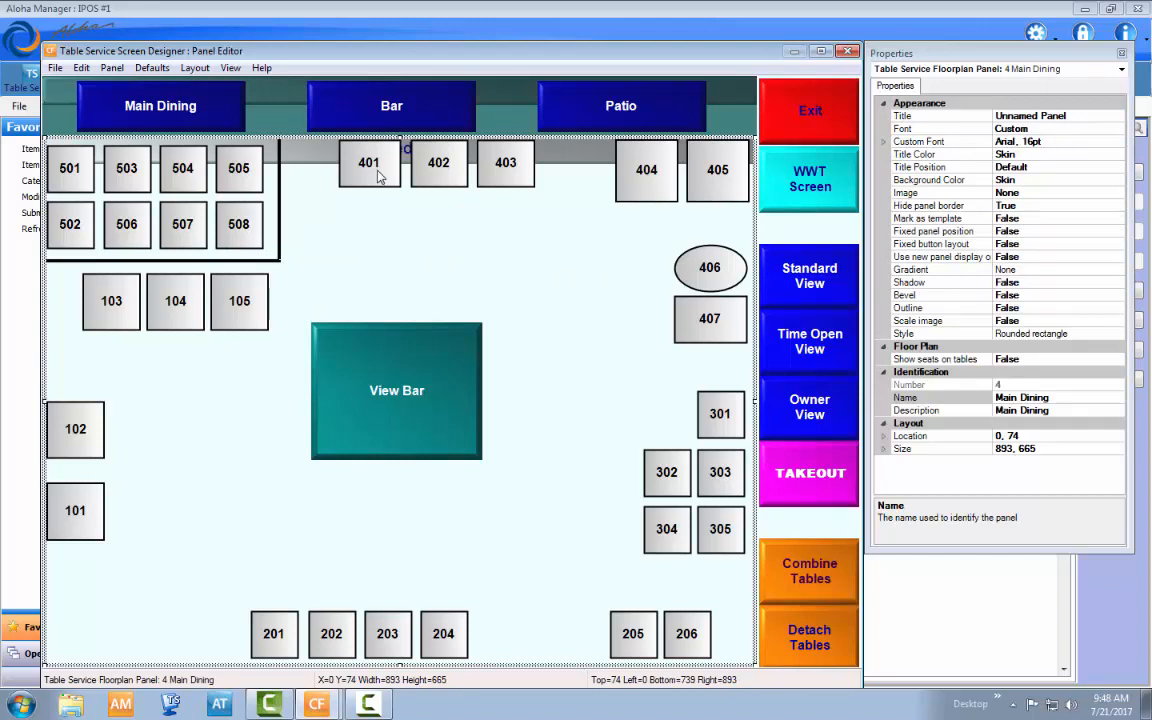
# - Move table 403 slightly to the right, to about location 547, 3
pyautogui.click(510, 164)
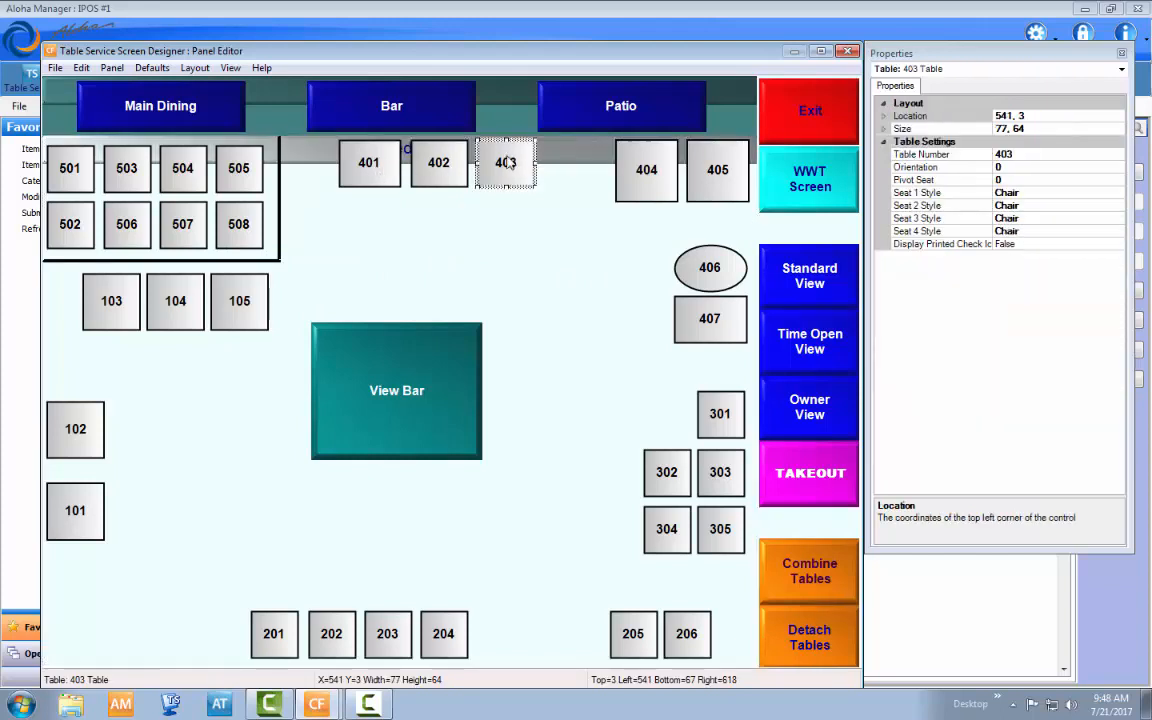
pyautogui.moveTo(508, 164)
pyautogui.mouseDown()
pyautogui.moveTo(510, 250)
pyautogui.moveTo(514, 166)
pyautogui.mouseUp()
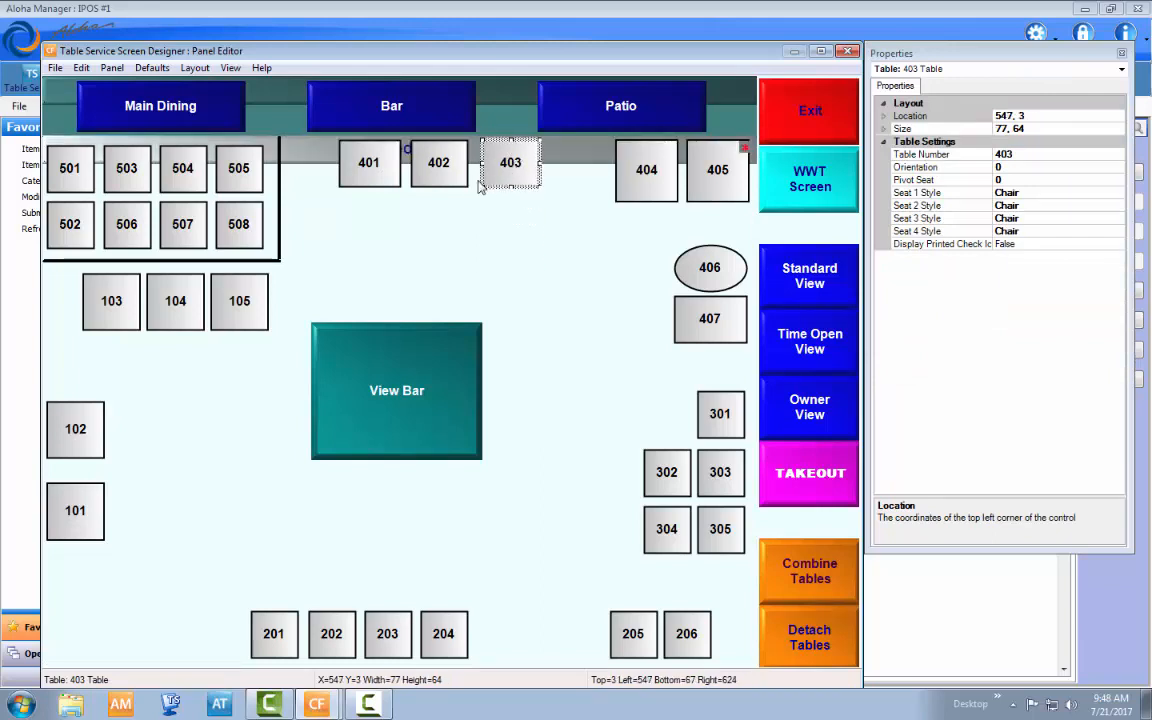
# - Try selecting tables 401, 402 and 403 as a group, clearing the selection after each attempt
pyautogui.keyDown('ctrl'); pyautogui.click(420, 170); pyautogui.keyUp('ctrl')
pyautogui.keyDown('ctrl'); pyautogui.click(385, 175); pyautogui.keyUp('ctrl')
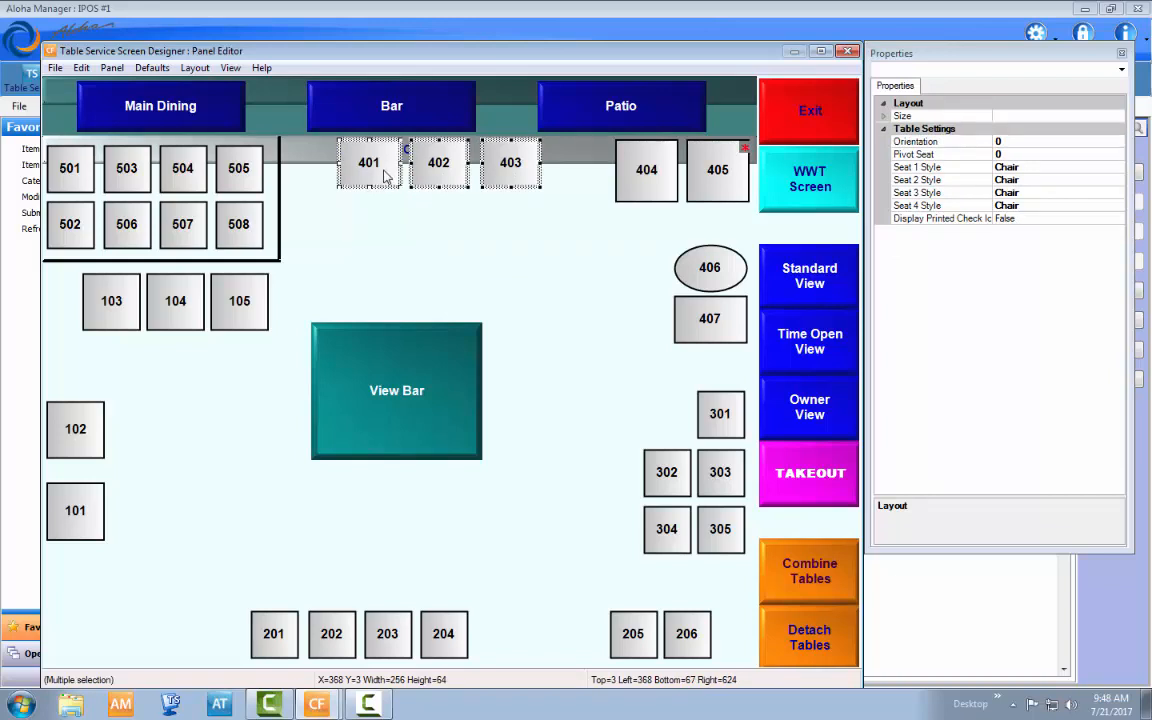
pyautogui.click(488, 233)
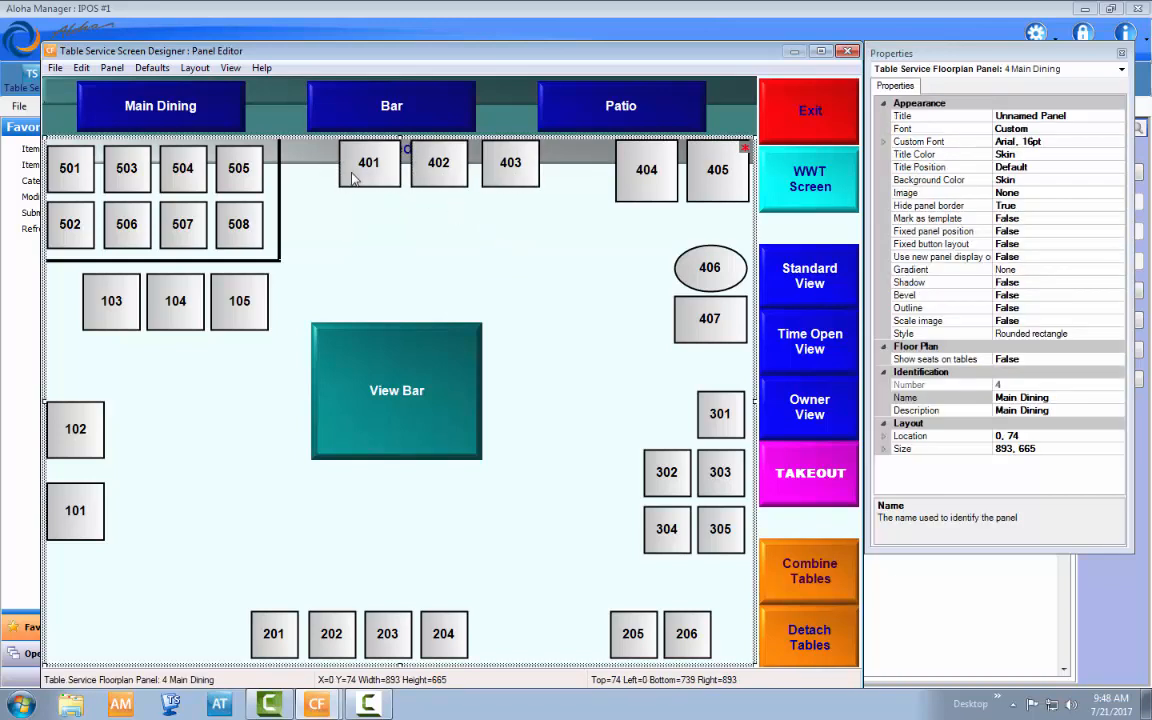
pyautogui.click(355, 175)
pyautogui.keyDown('ctrl'); pyautogui.click(440, 168); pyautogui.keyUp('ctrl')
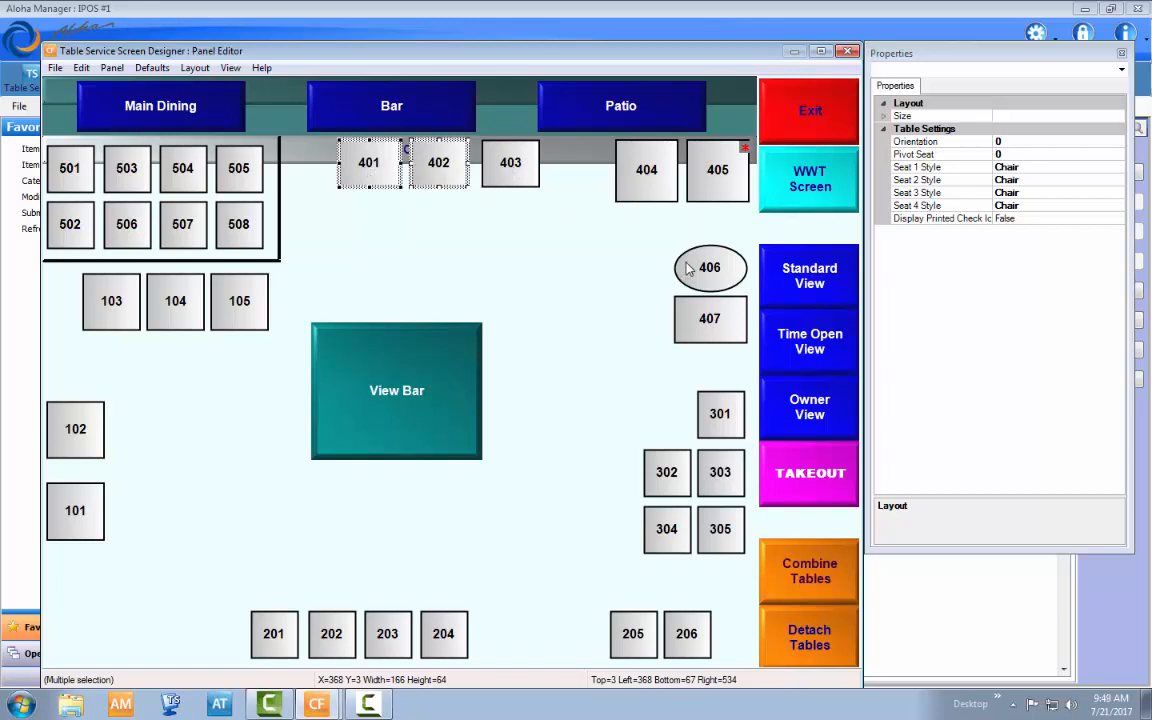
pyautogui.click(378, 216)
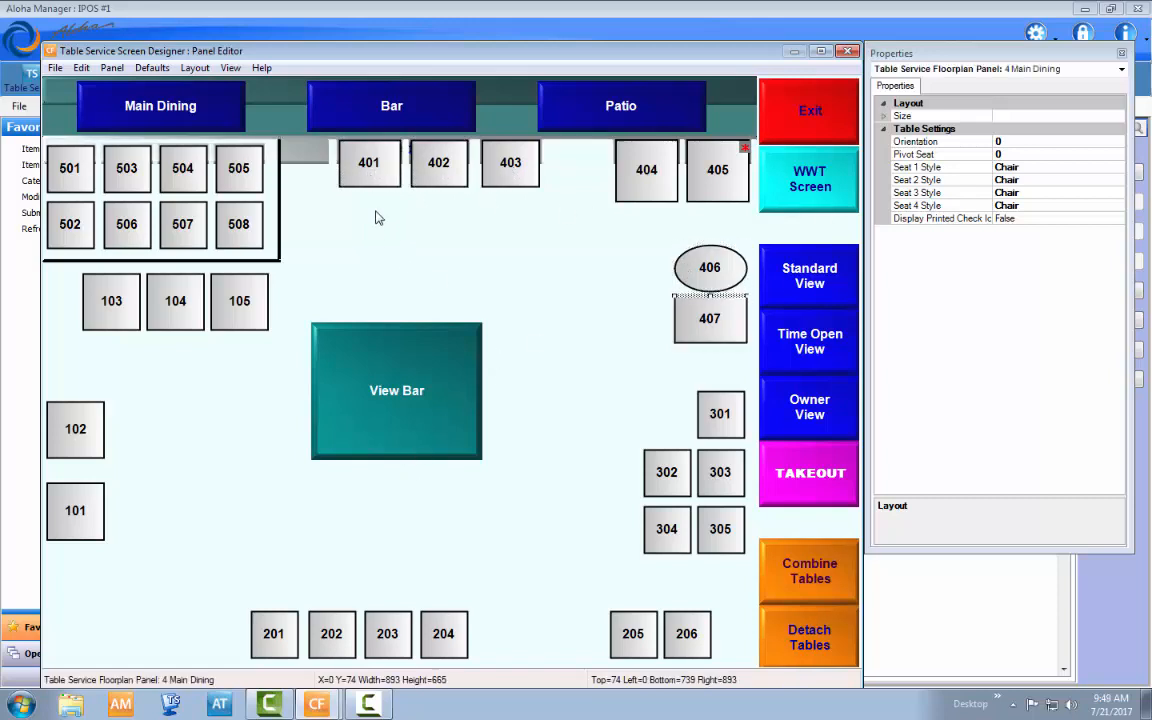
# - Select tables 401, 402 and 403 and move them down together to about X 363, Y 57, below the panel title
pyautogui.click(375, 158)
pyautogui.keyDown('ctrl'); pyautogui.click(440, 165); pyautogui.keyUp('ctrl')
pyautogui.keyDown('ctrl'); pyautogui.click(507, 167); pyautogui.keyUp('ctrl')
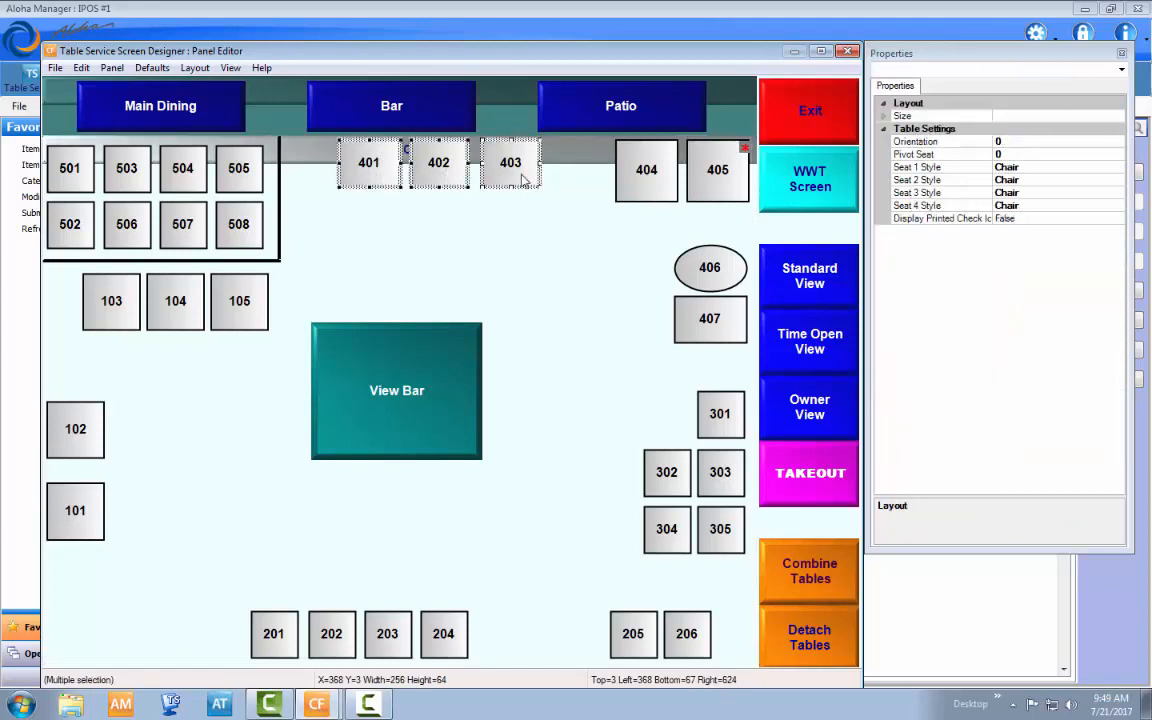
pyautogui.moveTo(503, 175); pyautogui.dragTo(516, 217)
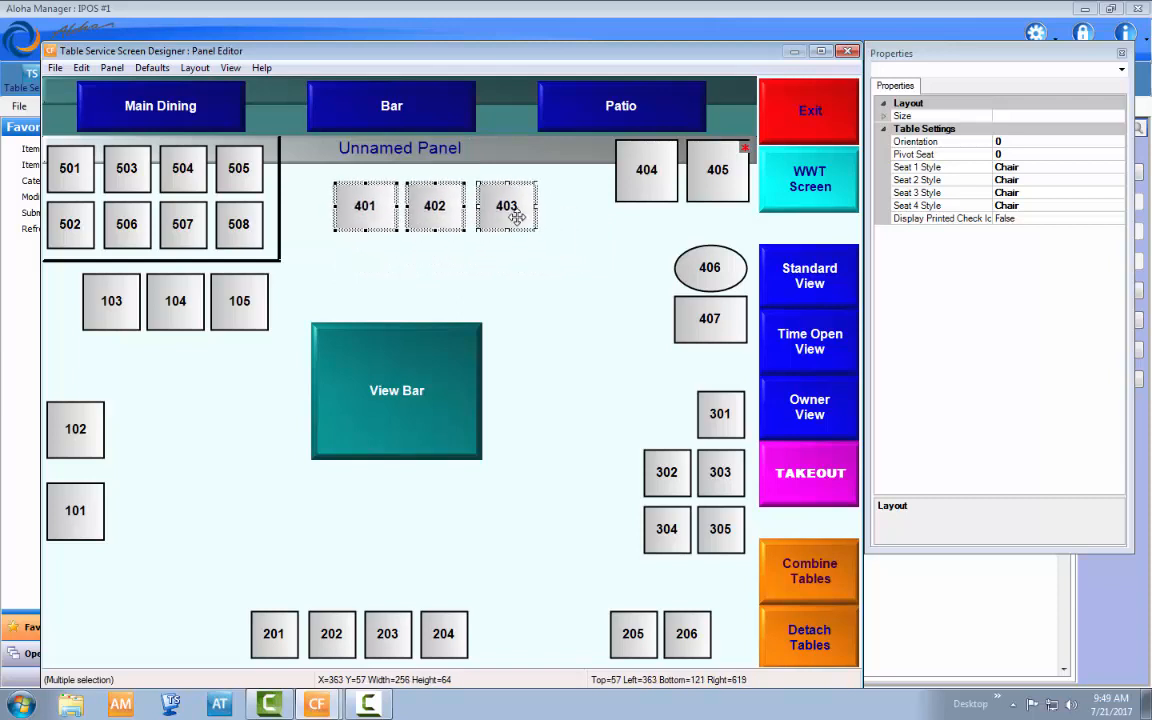
# - Nudge the selected tables 3 units up and 2 units right, and return them by the same amounts
pyautogui.press('Up')
pyautogui.press('Up')
pyautogui.press('Up')
pyautogui.press('Right')
pyautogui.press('Right')
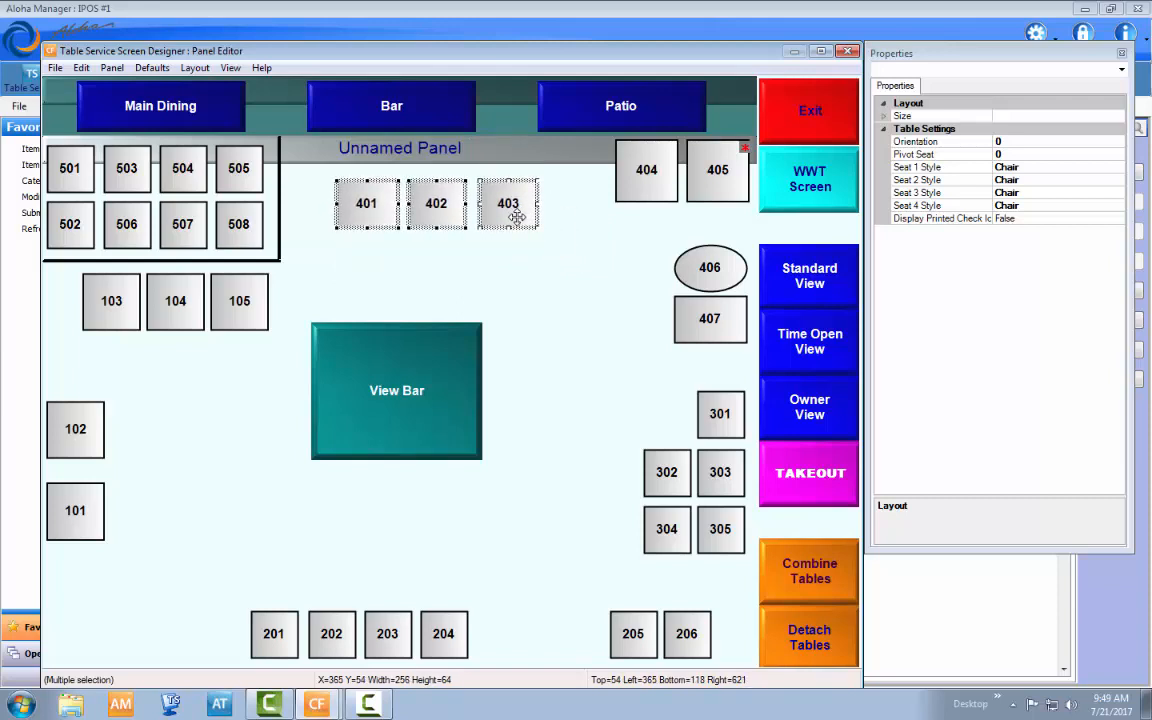
pyautogui.press('Down')
pyautogui.press('Down')
pyautogui.press('Down')
pyautogui.press('Left')
pyautogui.press('Left')
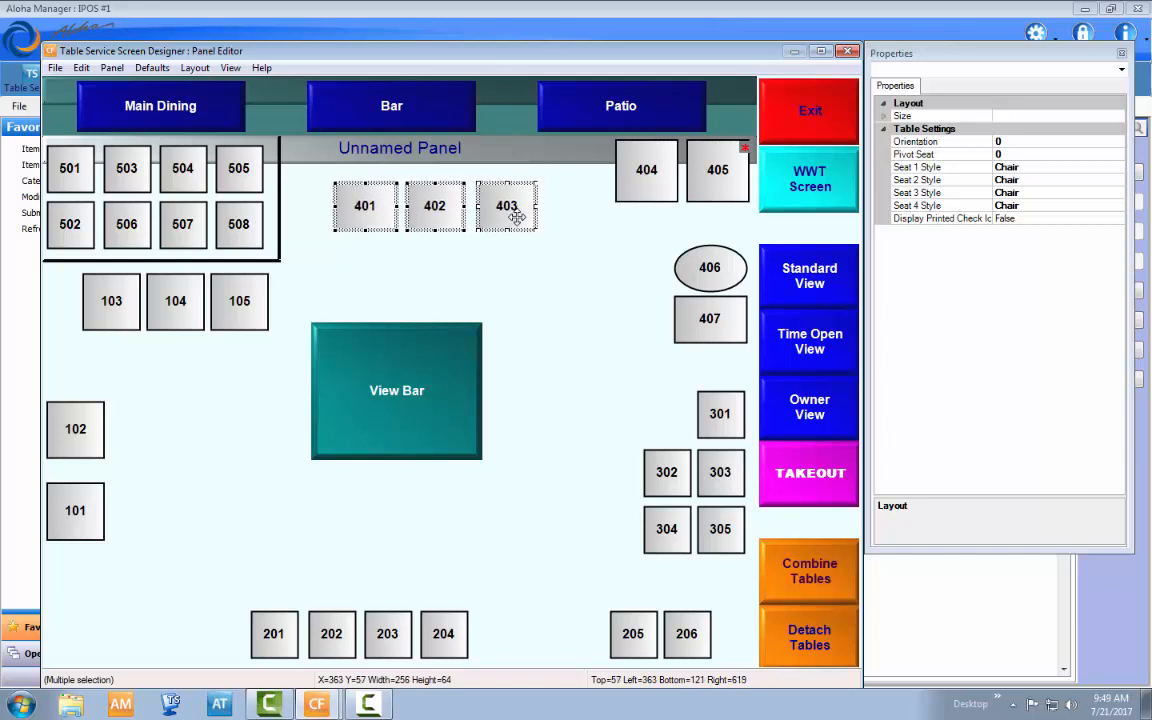
# - Nudge tables 401, 402 and 403 together 3 units left and 6 units up to X 360, Y 51, and deselect them
pyautogui.press('Left')
pyautogui.press('Left')
pyautogui.press('Left')
pyautogui.press('Up')
pyautogui.press('Up')
pyautogui.press('Up')
pyautogui.press('Up')
pyautogui.press('Up')
pyautogui.press('Up')
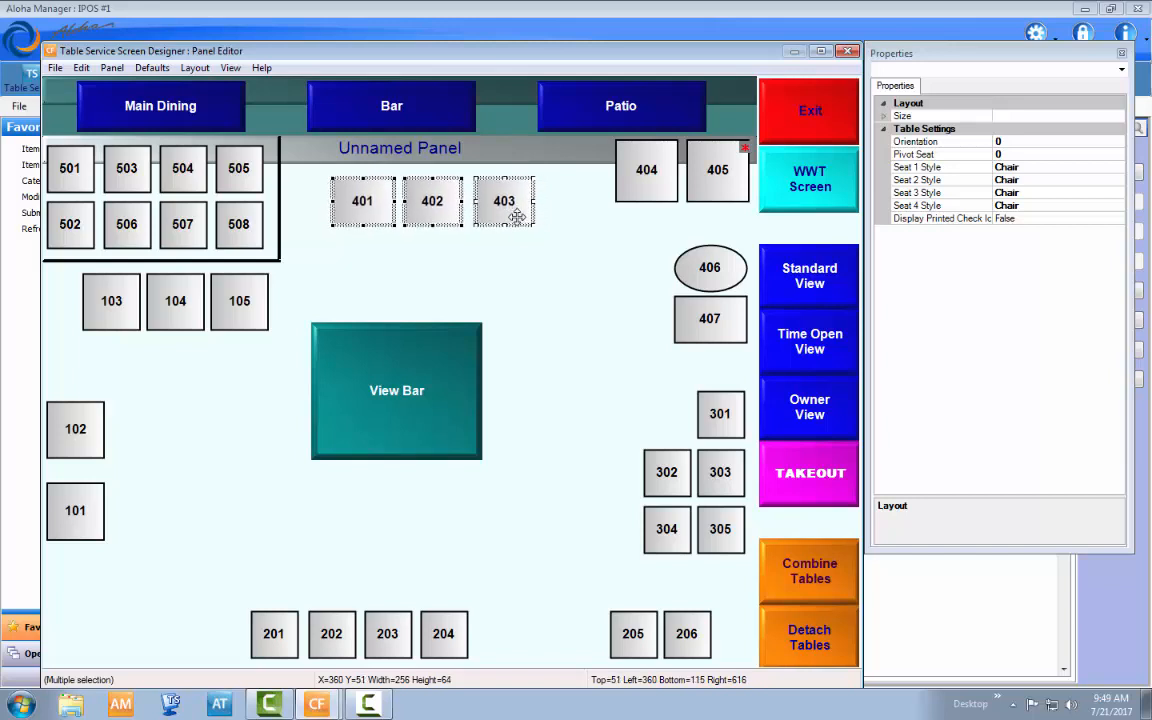
pyautogui.click(521, 268)
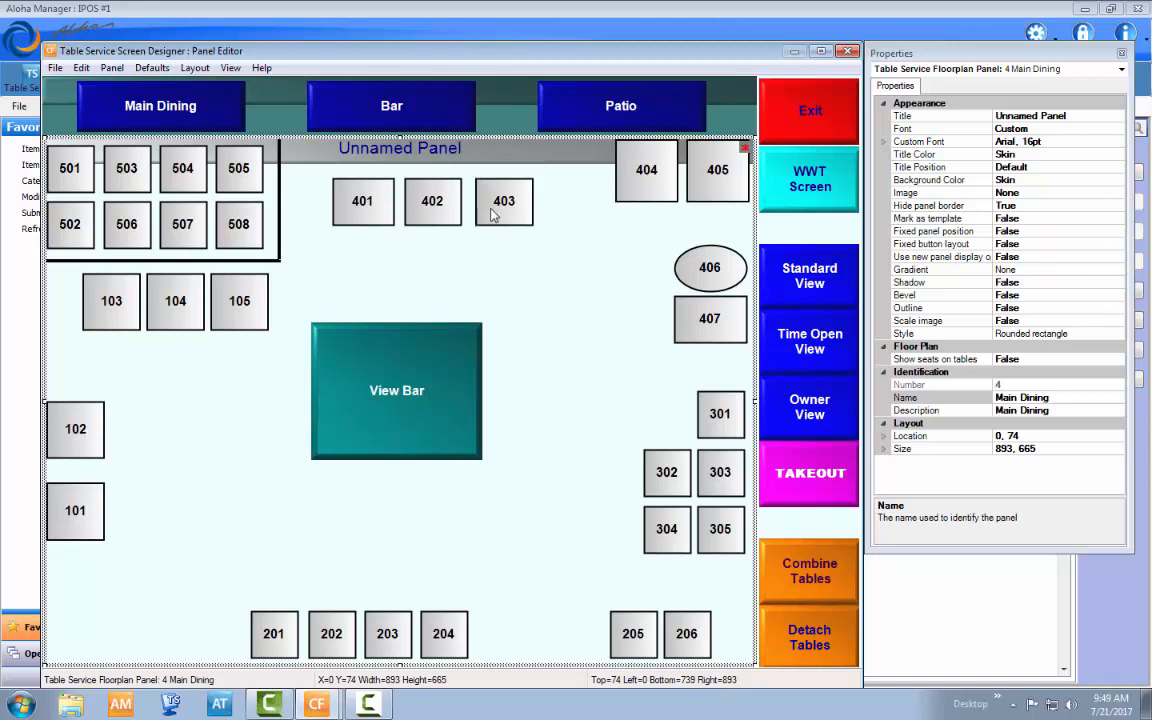
# - Move table 403 right to about location 587, 53 and space tables 401, 402 and 403 evenly horizontally
pyautogui.moveTo(488, 206); pyautogui.dragTo(550, 209)
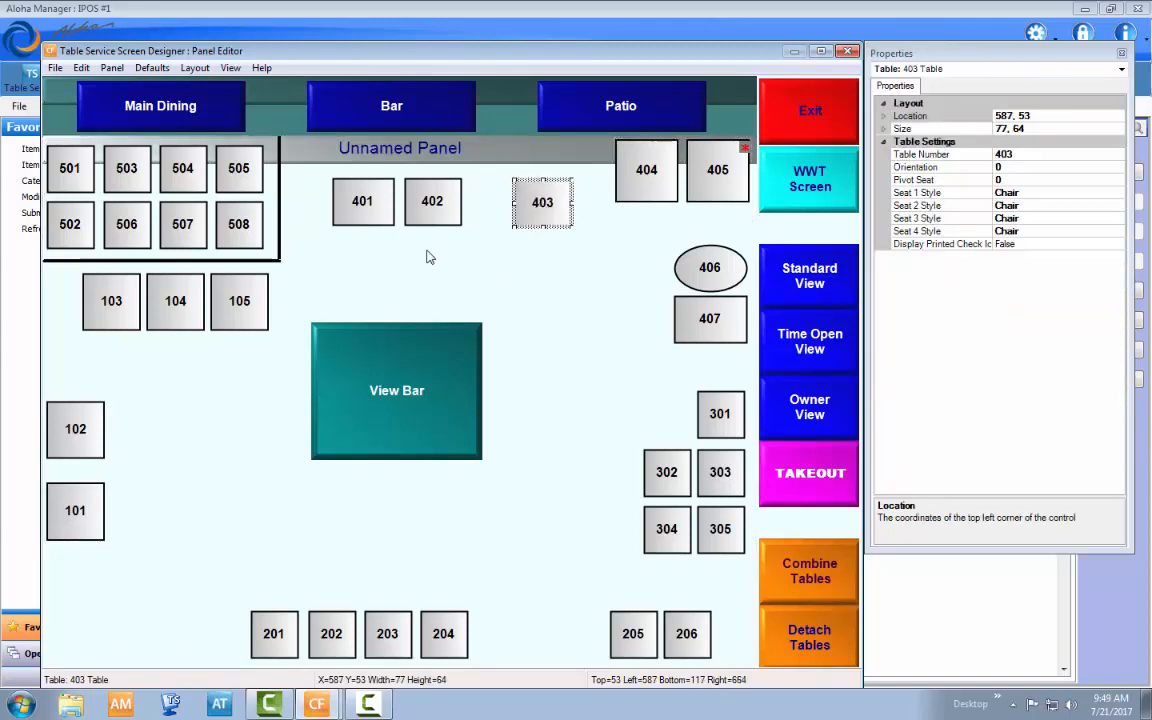
pyautogui.click(370, 210)
pyautogui.keyDown('ctrl'); pyautogui.click(458, 198); pyautogui.keyUp('ctrl')
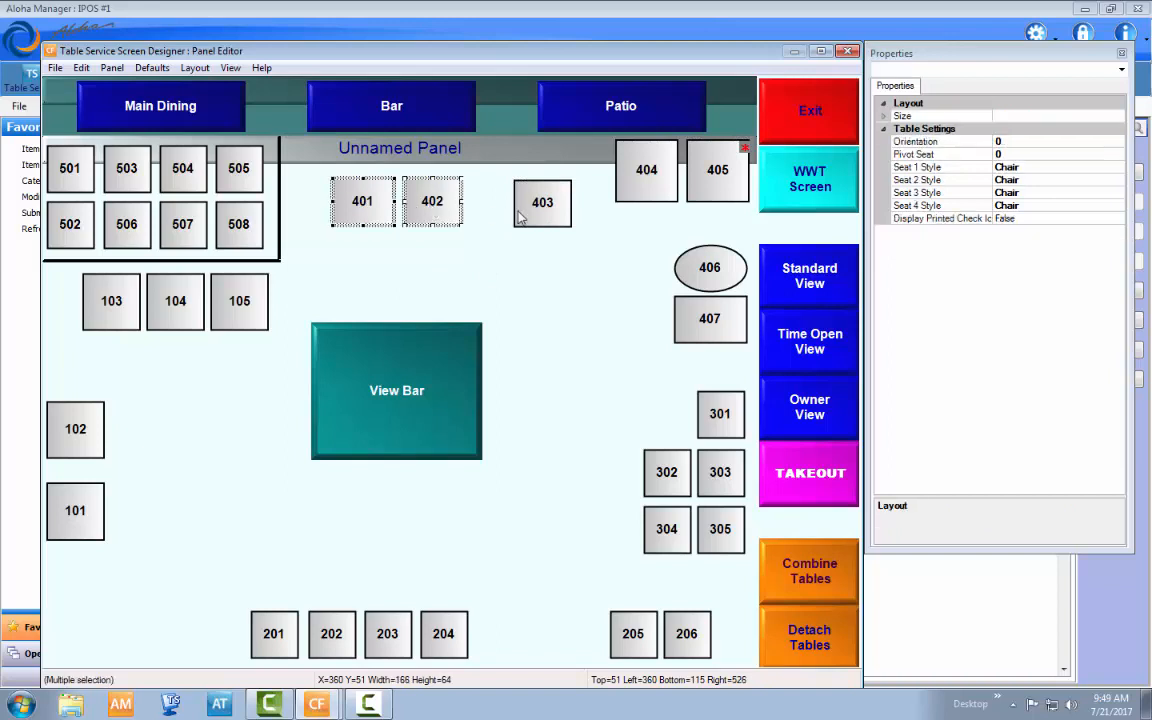
pyautogui.keyDown('ctrl'); pyautogui.click(520, 218); pyautogui.keyUp('ctrl')
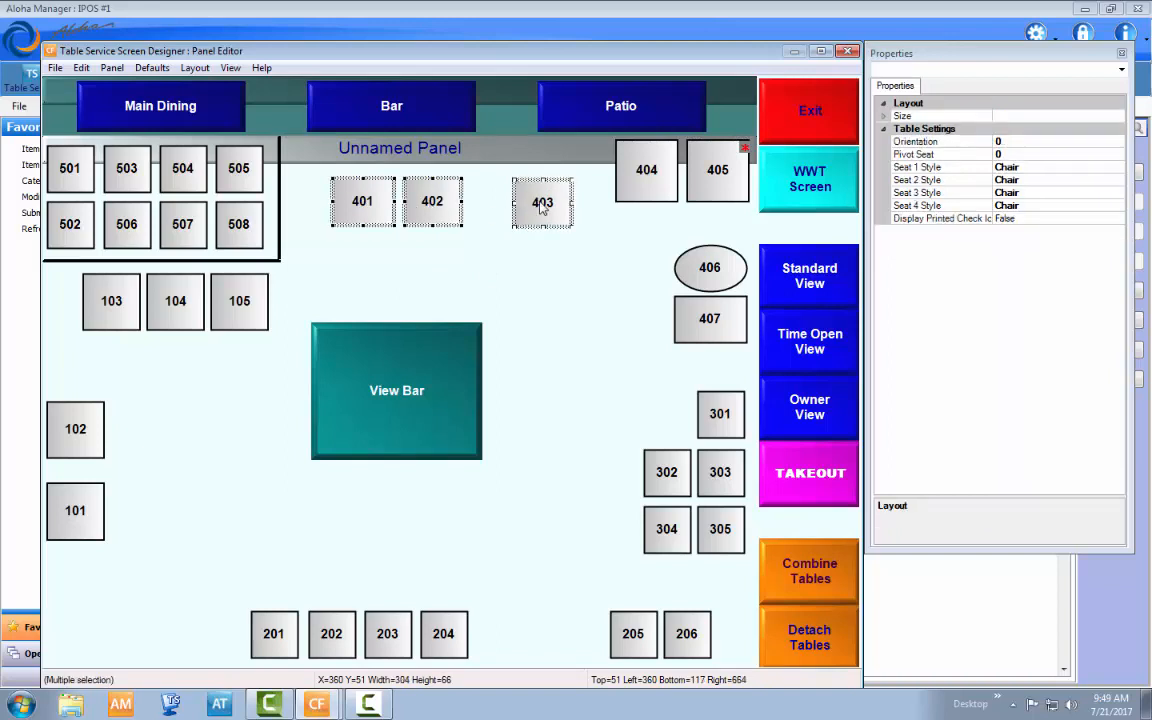
pyautogui.rightClick(539, 205)
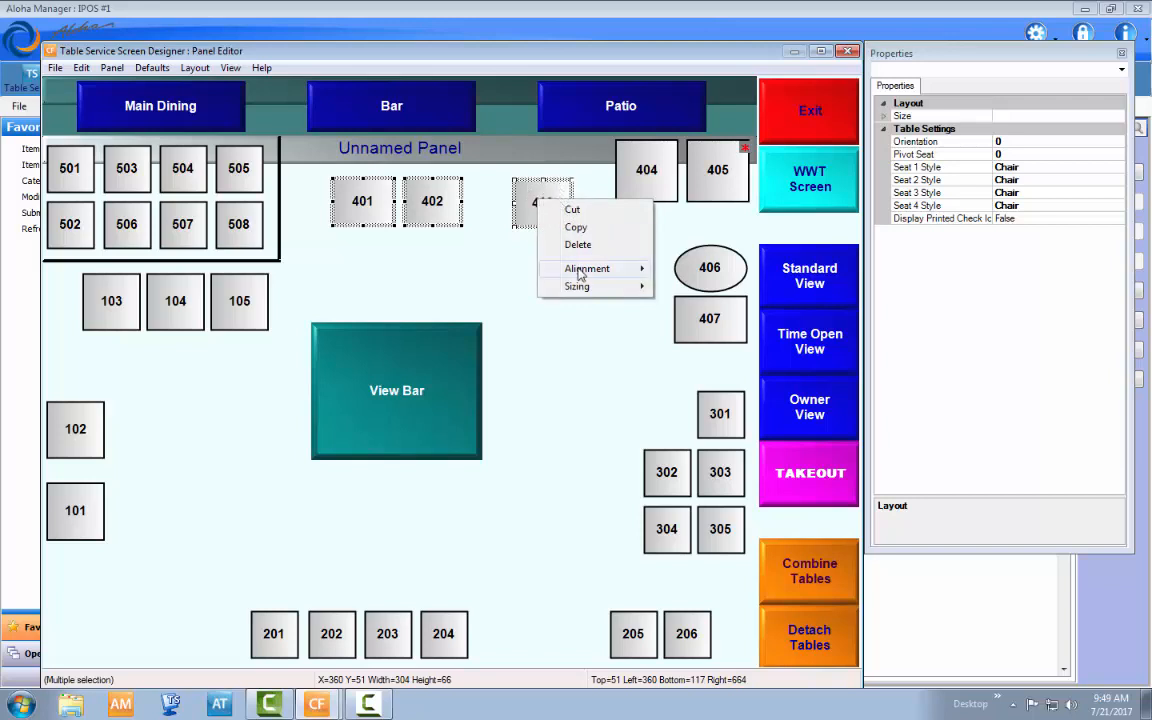
pyautogui.moveTo(600, 272)
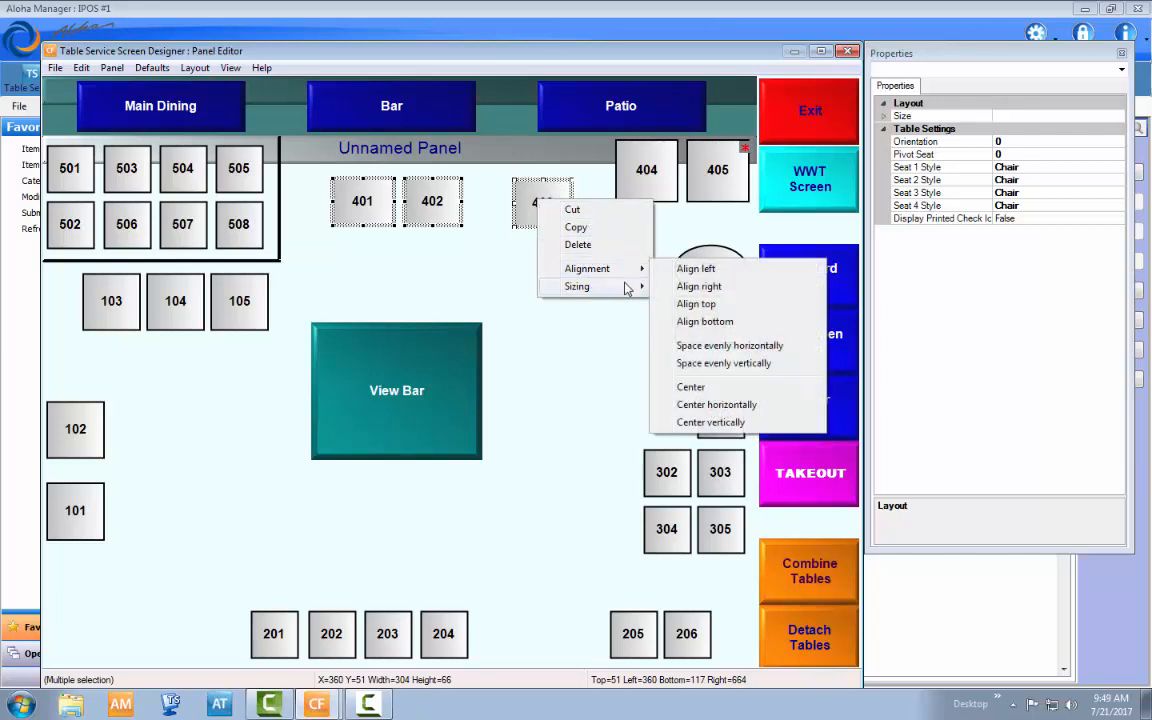
pyautogui.moveTo(628, 288)
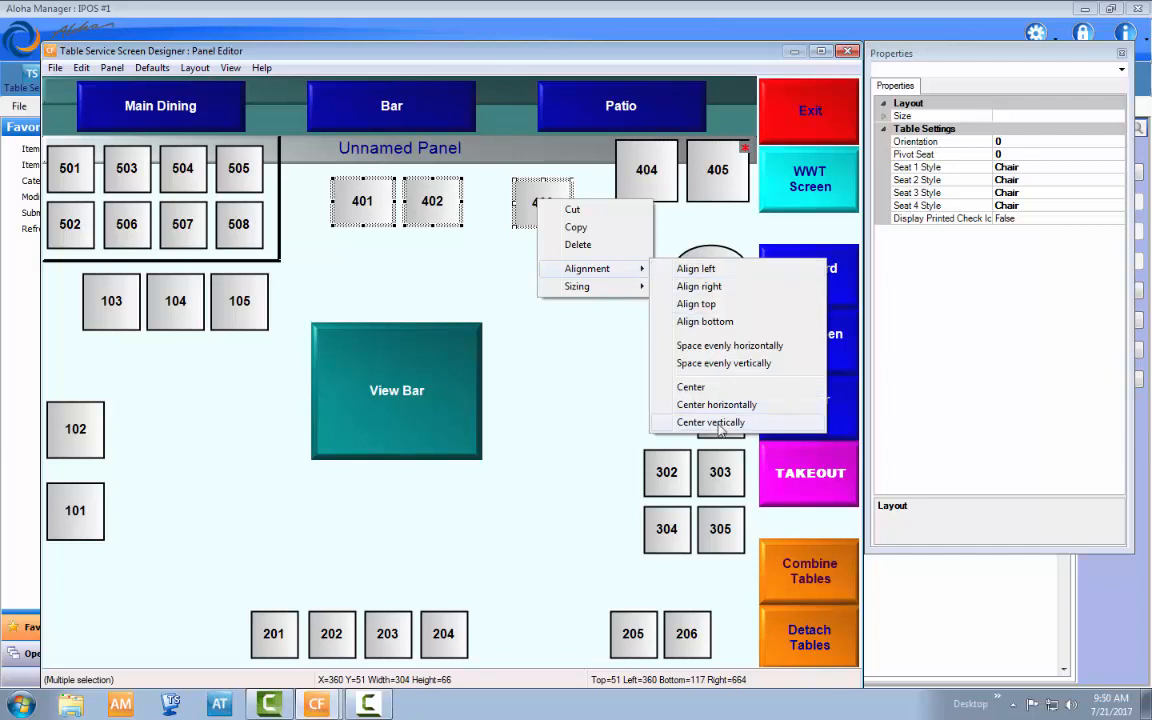
pyautogui.click(724, 349)
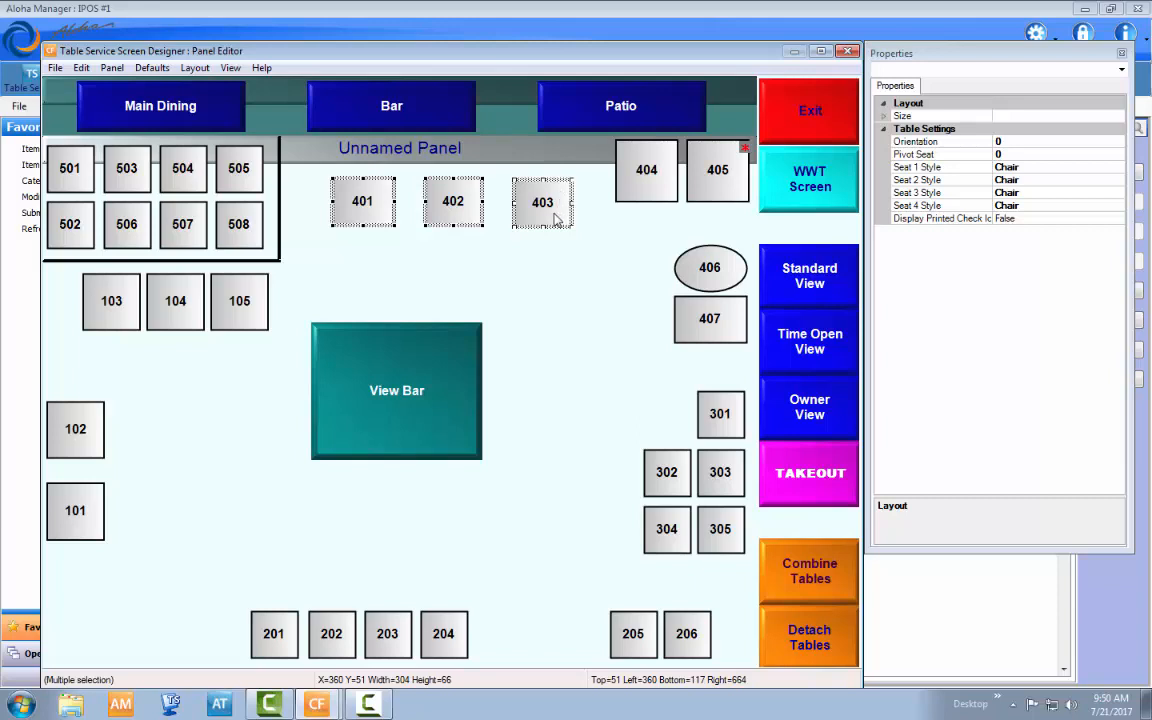
pyautogui.click(562, 280)
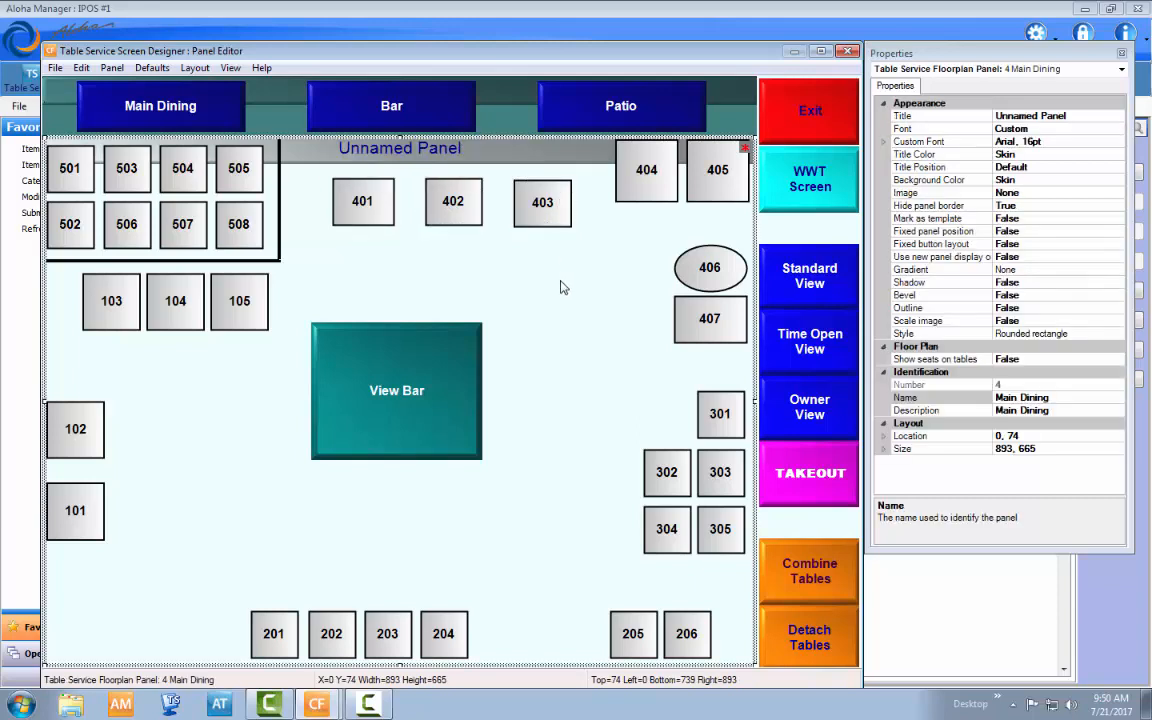
# - Align the bottoms of tables 401, 402 and 403 with table 401 and select table 403 on its own
pyautogui.click(553, 226)
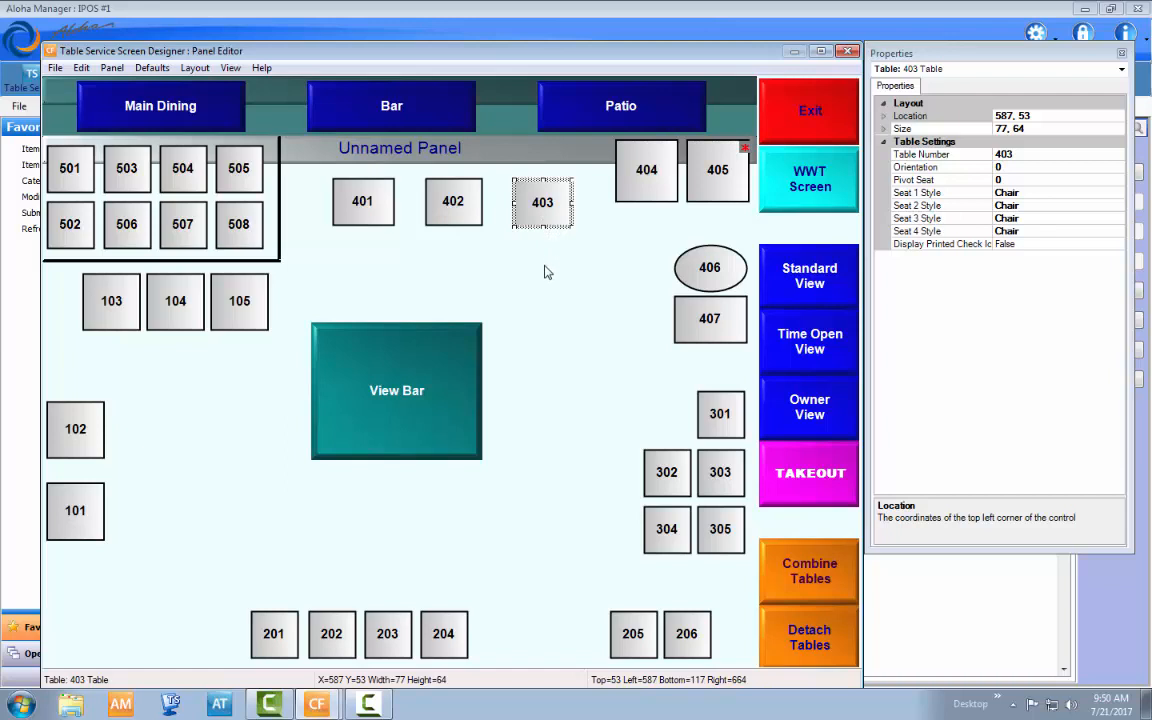
pyautogui.click(528, 210)
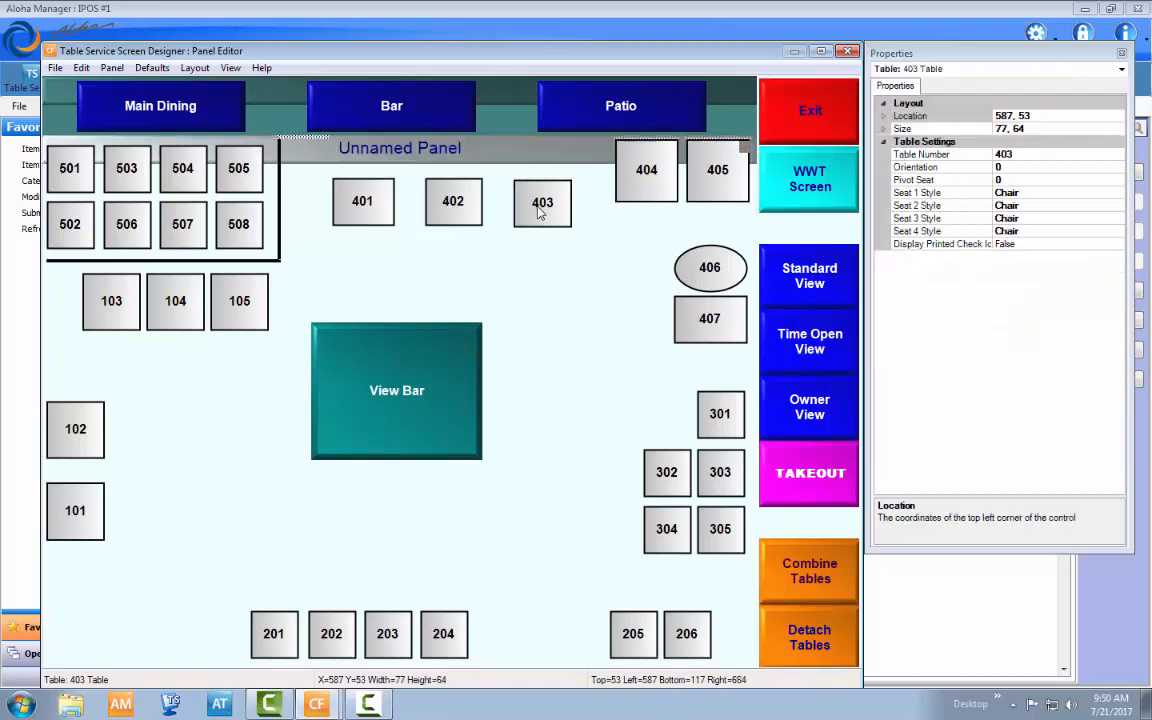
pyautogui.keyDown('ctrl'); pyautogui.click(457, 210); pyautogui.keyUp('ctrl')
pyautogui.keyDown('ctrl'); pyautogui.click(370, 205); pyautogui.keyUp('ctrl')
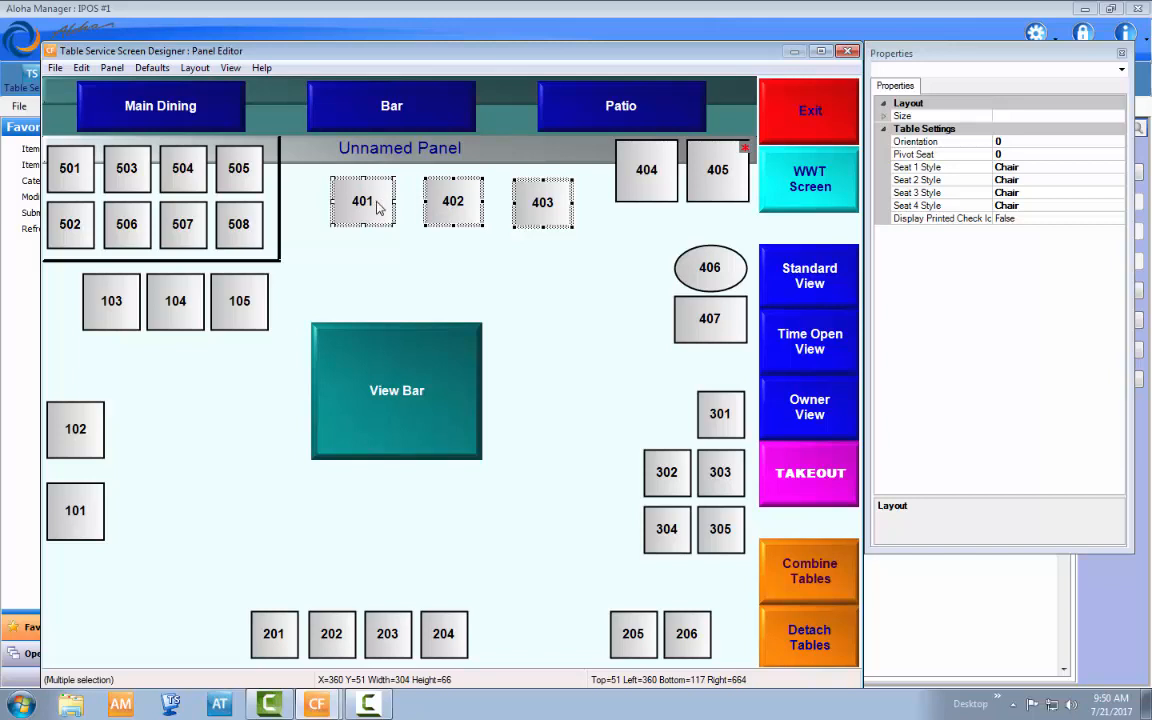
pyautogui.rightClick(377, 207)
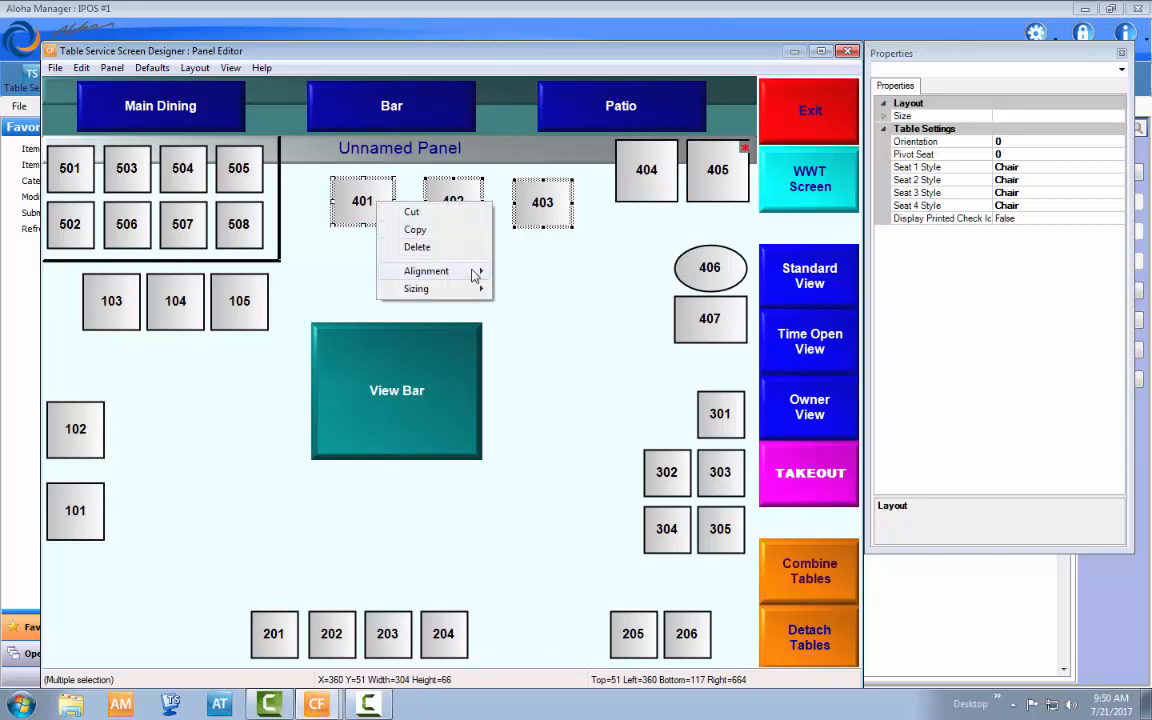
pyautogui.moveTo(474, 276)
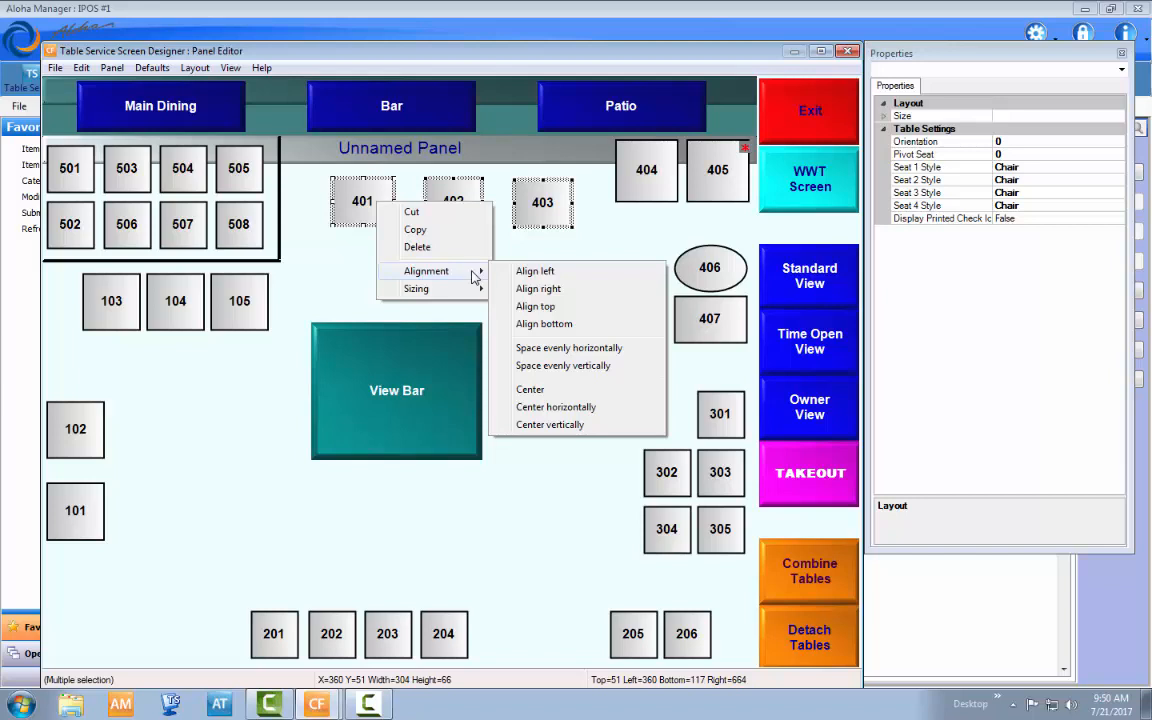
pyautogui.click(543, 325)
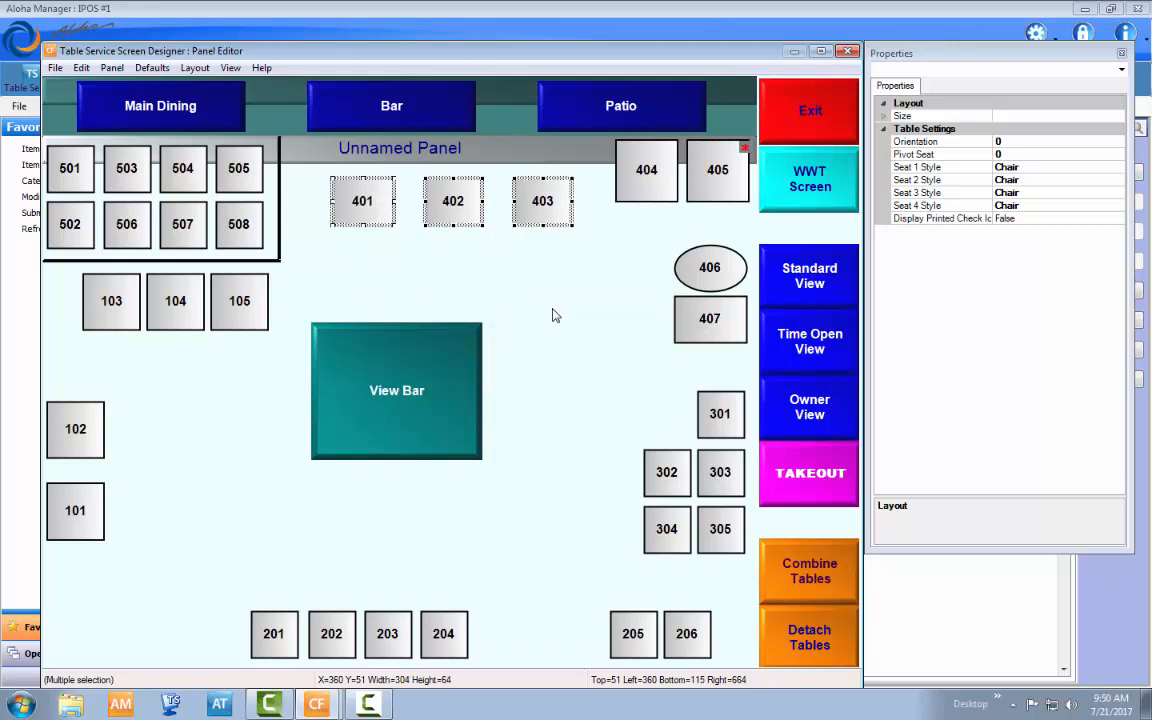
pyautogui.click(540, 300)
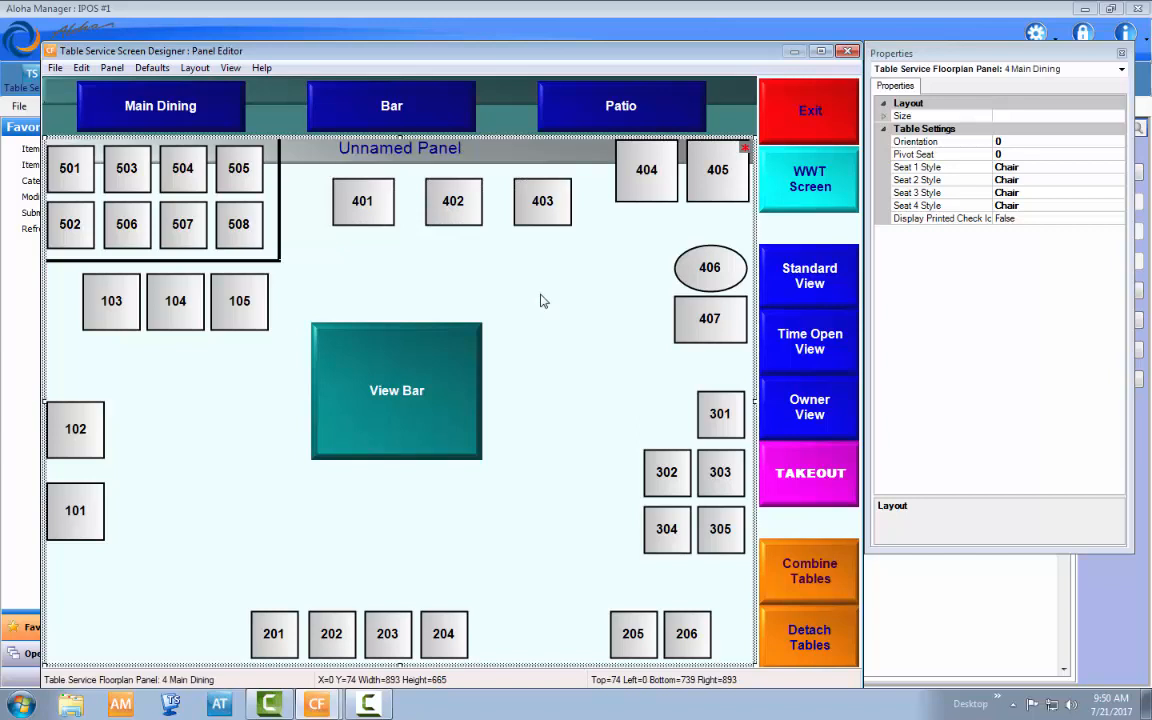
pyautogui.click(540, 203)
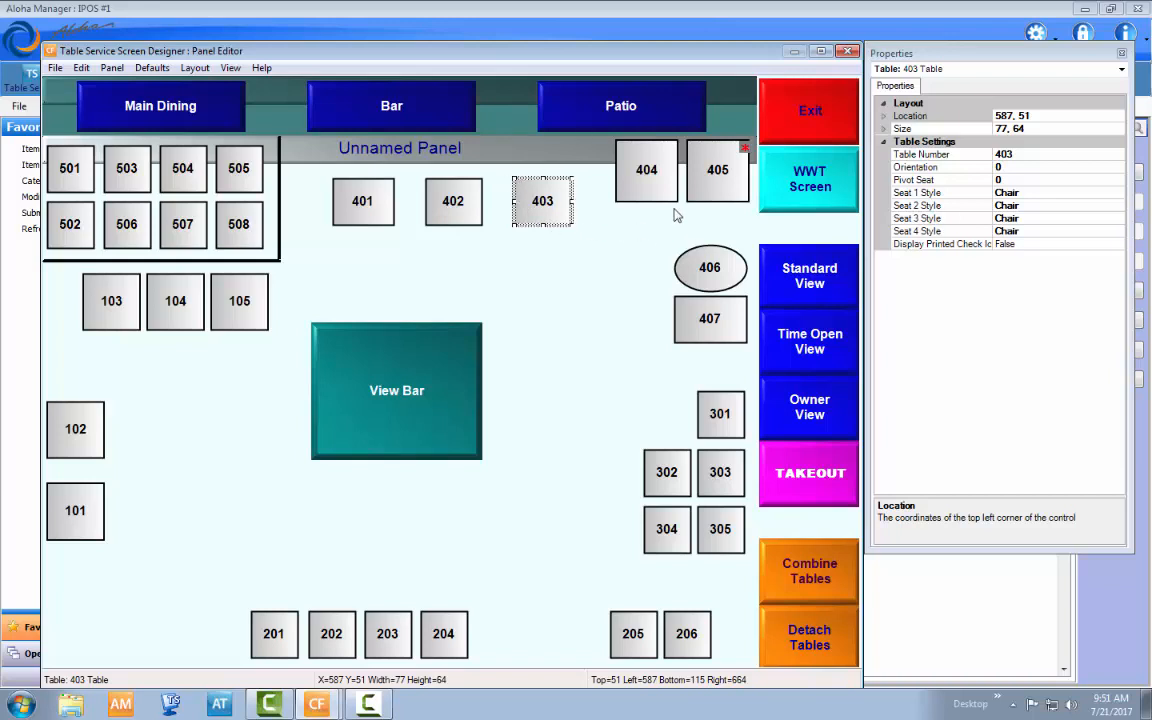
# - Set the size of table 403 to 48, 48 and deselect it
pyautogui.click(928, 128)
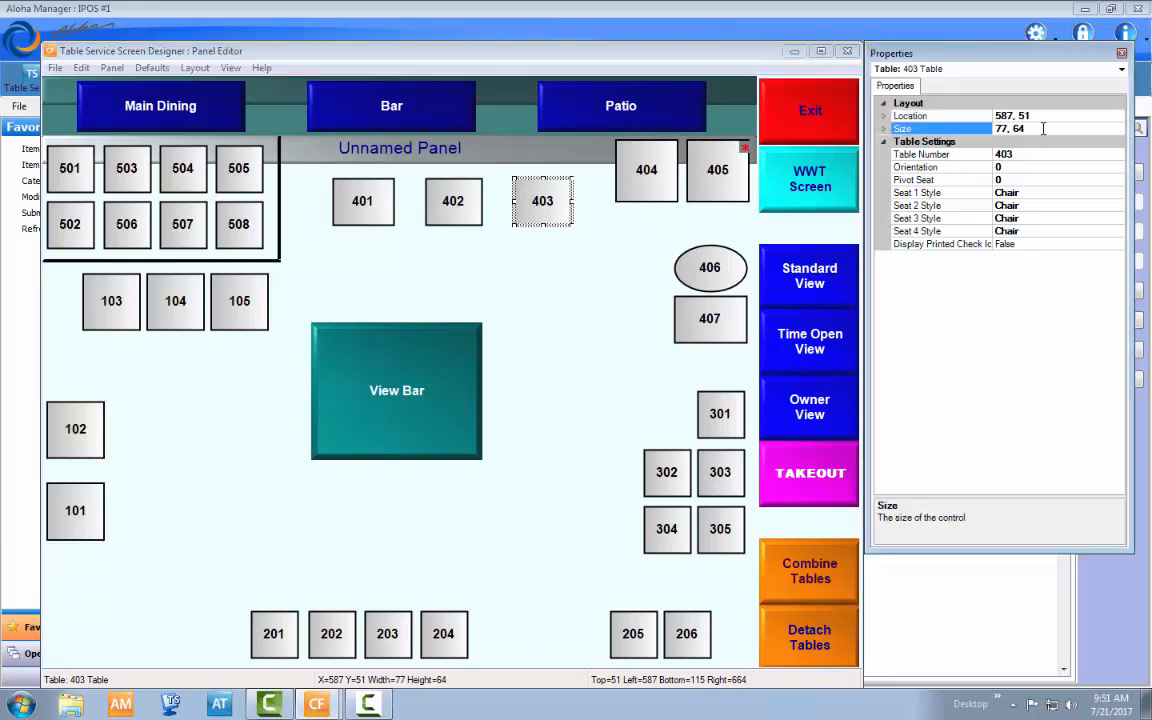
pyautogui.click(1043, 128)
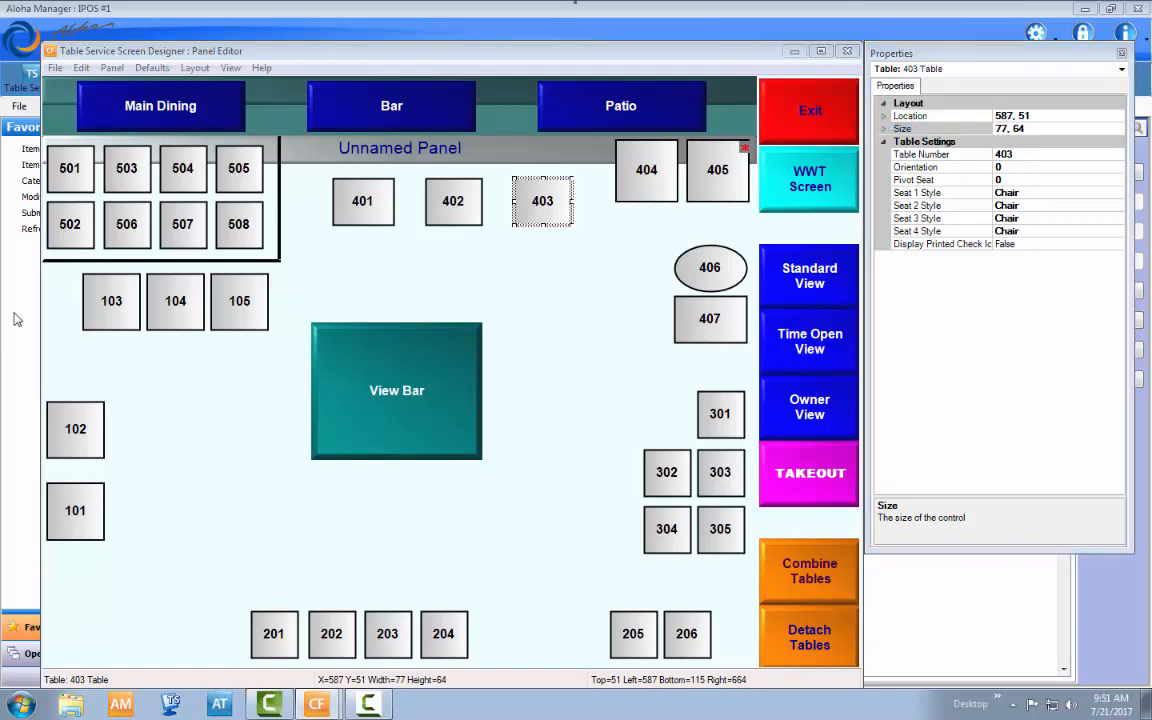
pyautogui.click(1043, 131)
pyautogui.moveTo(1043, 132); pyautogui.dragTo(953, 135)
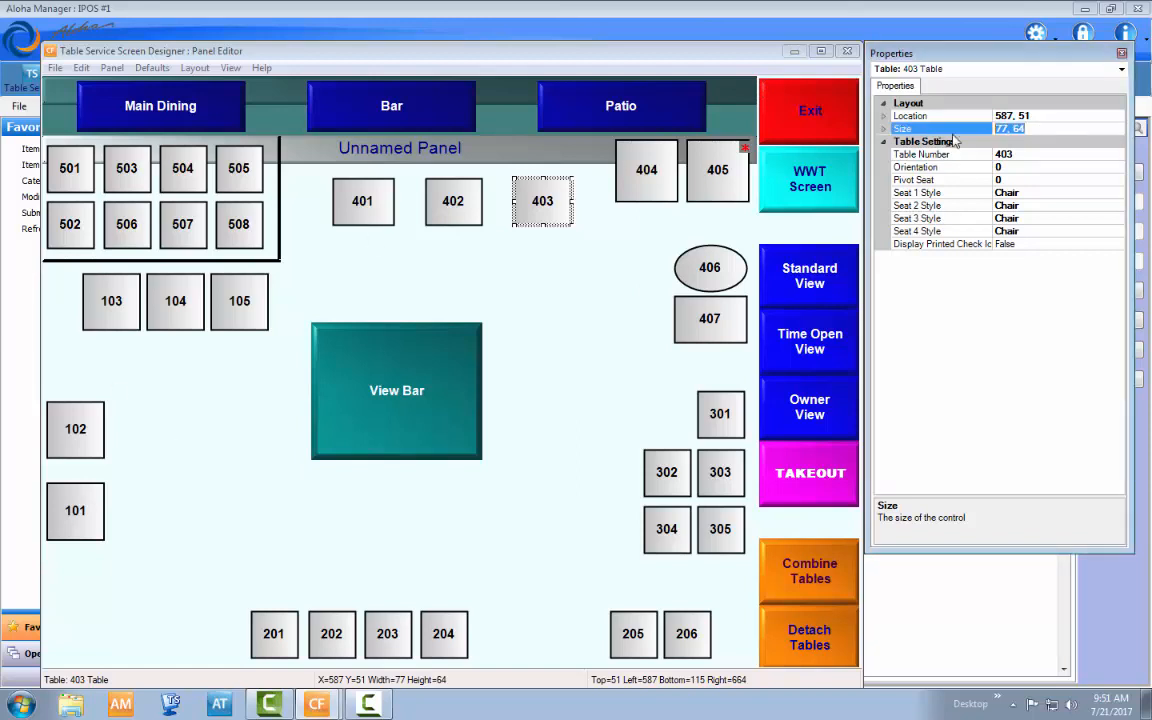
pyautogui.write('45,45')
pyautogui.press('Return')
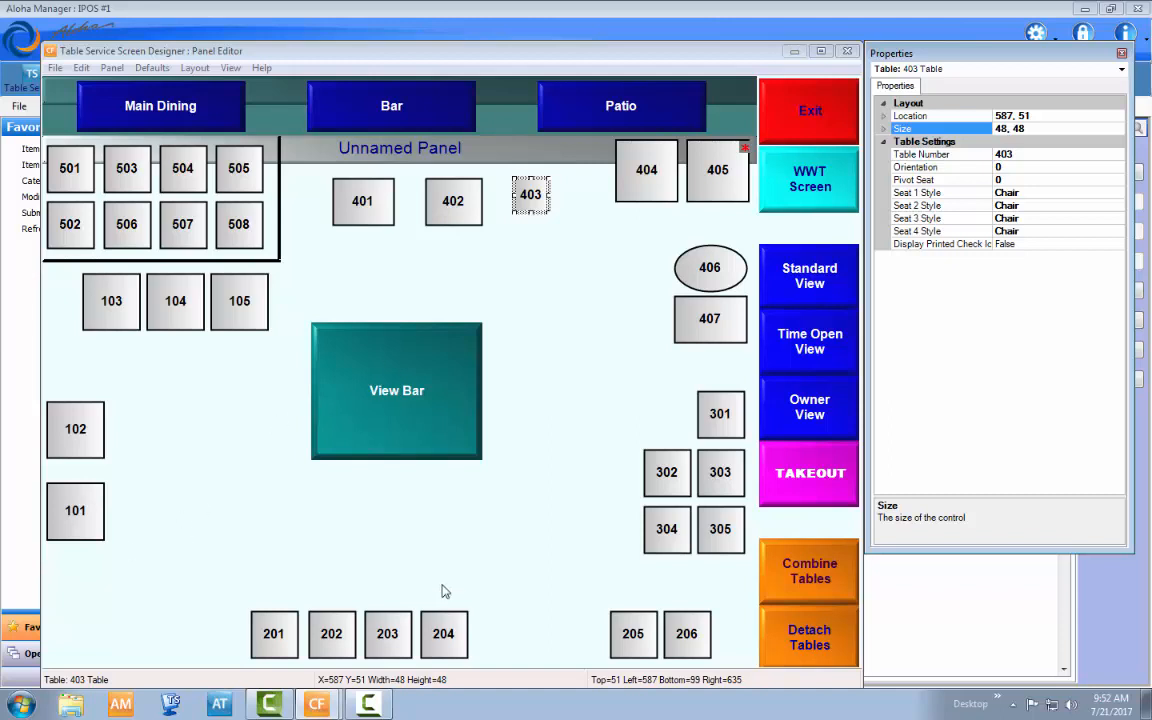
pyautogui.click(548, 242)
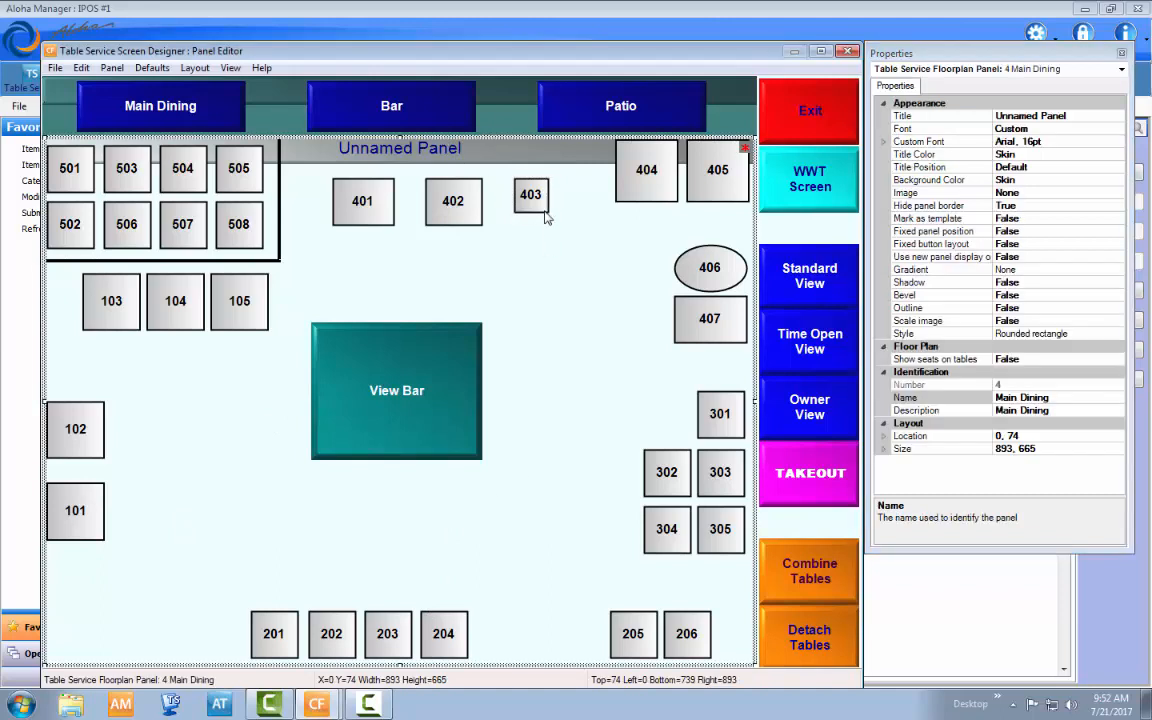
# - Change table 403 on the Main Dining panel to use table number 509
pyautogui.click(535, 196)
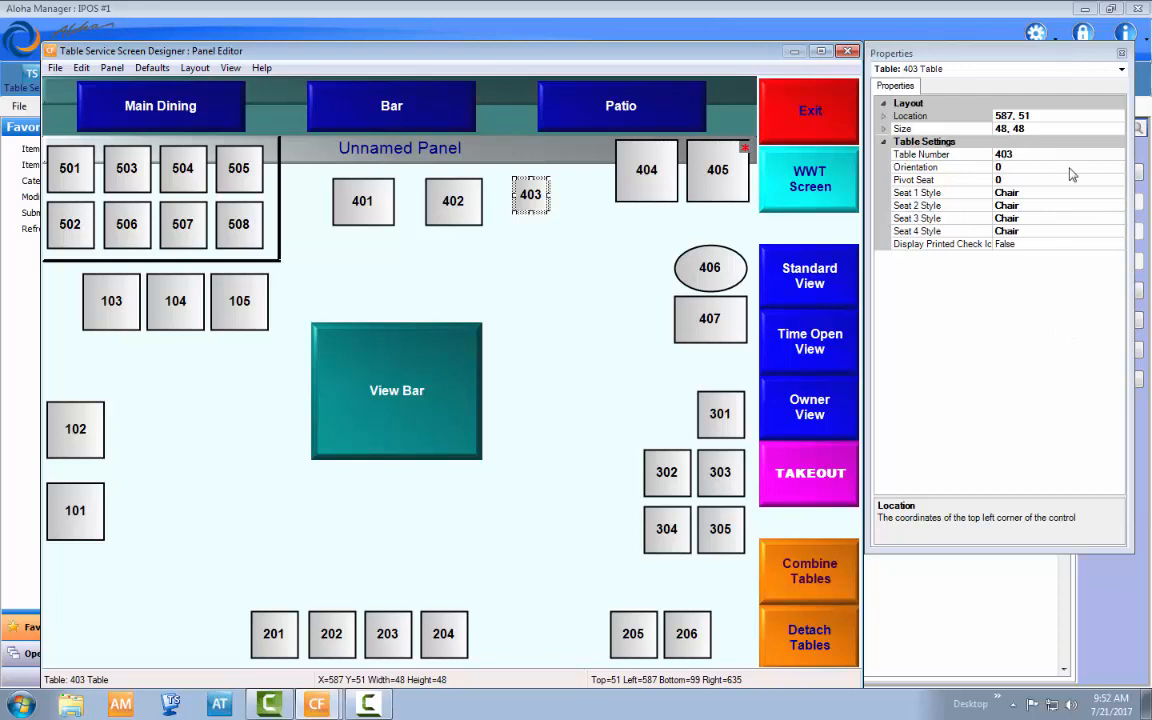
pyautogui.click(1117, 157)
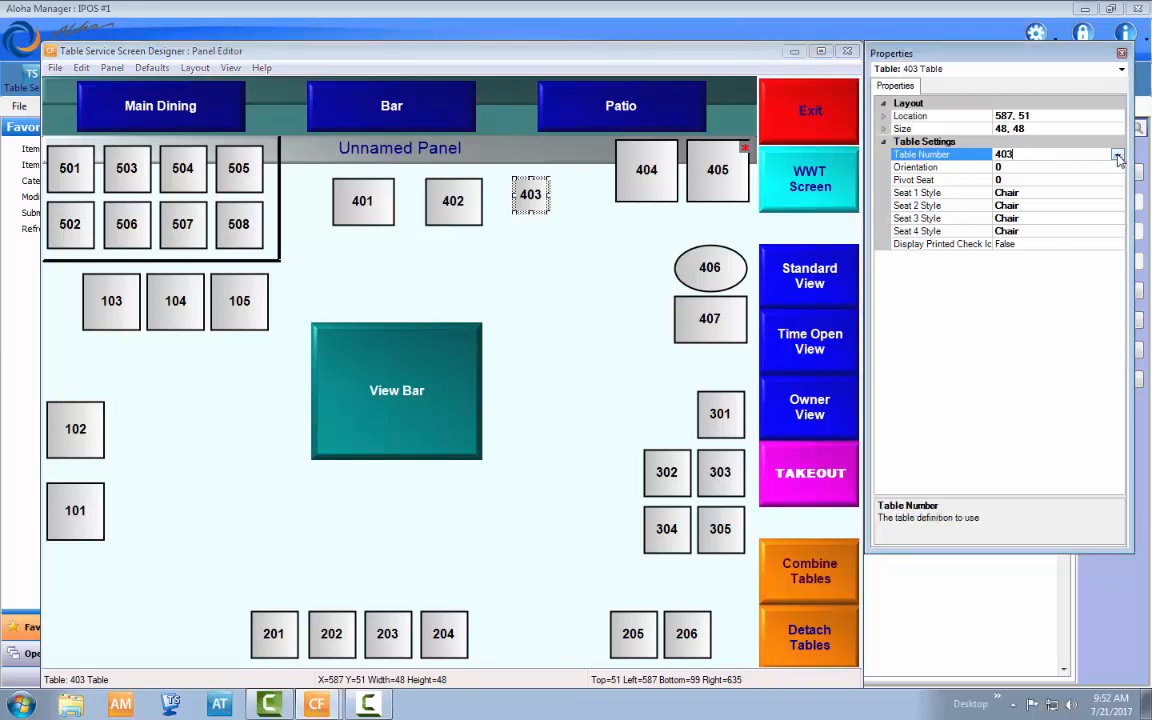
pyautogui.click(1117, 156)
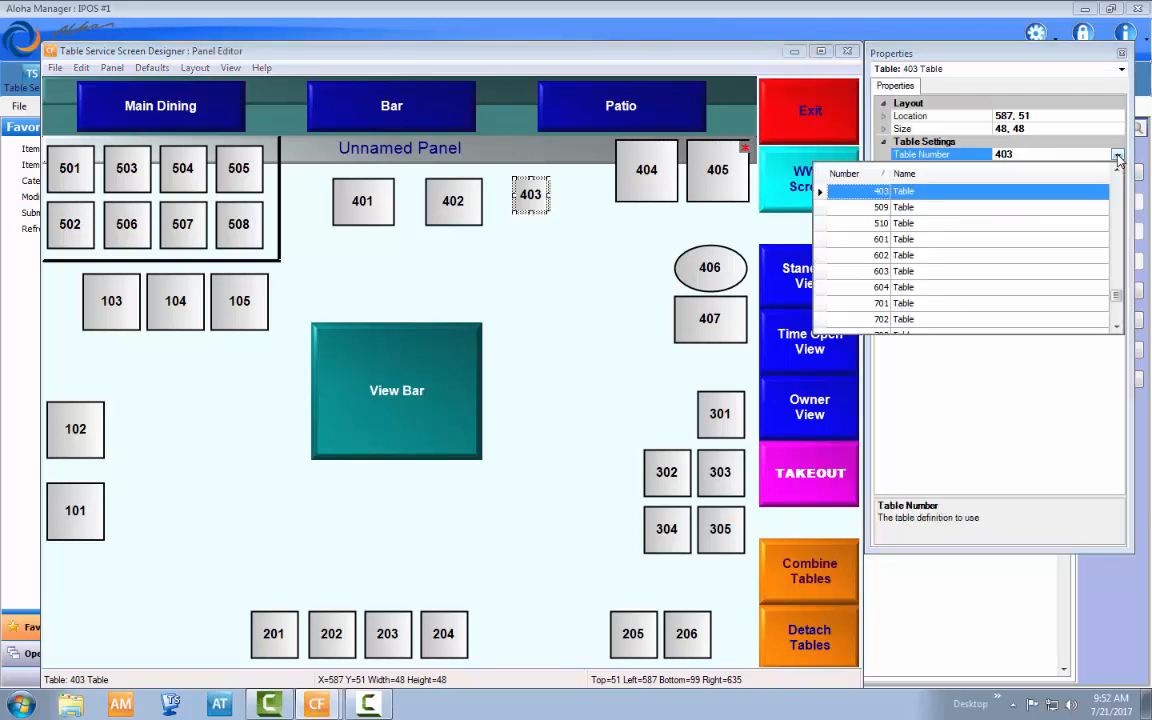
pyautogui.click(960, 208)
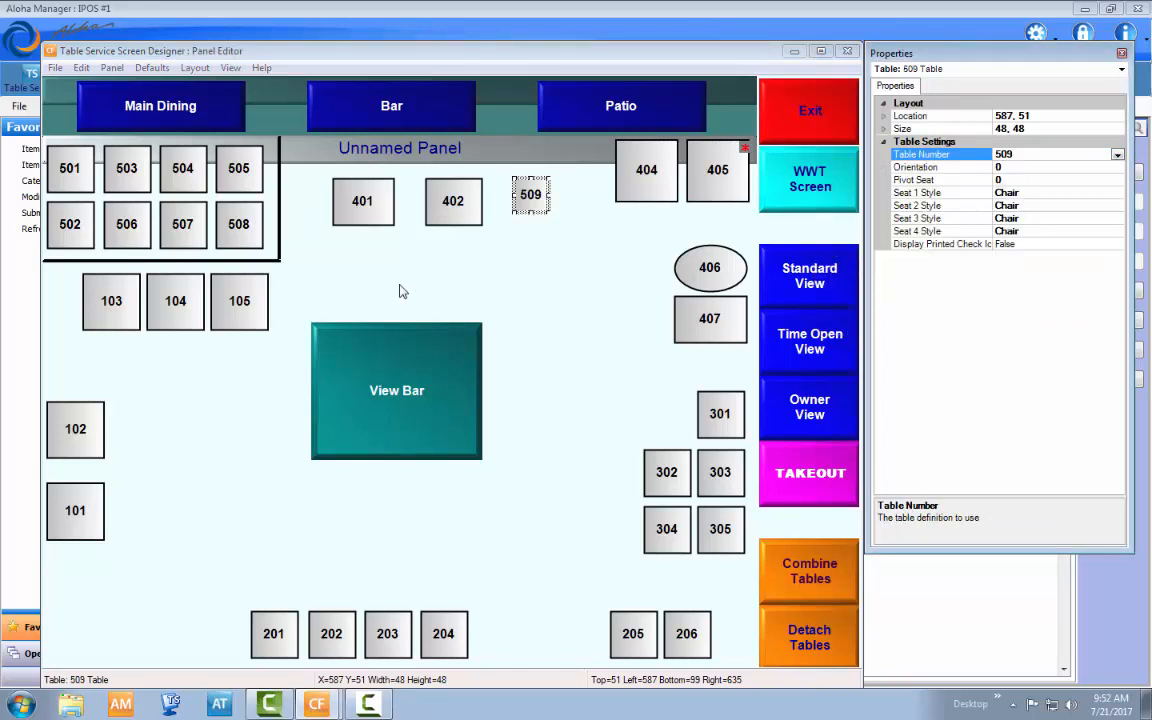
pyautogui.click(583, 292)
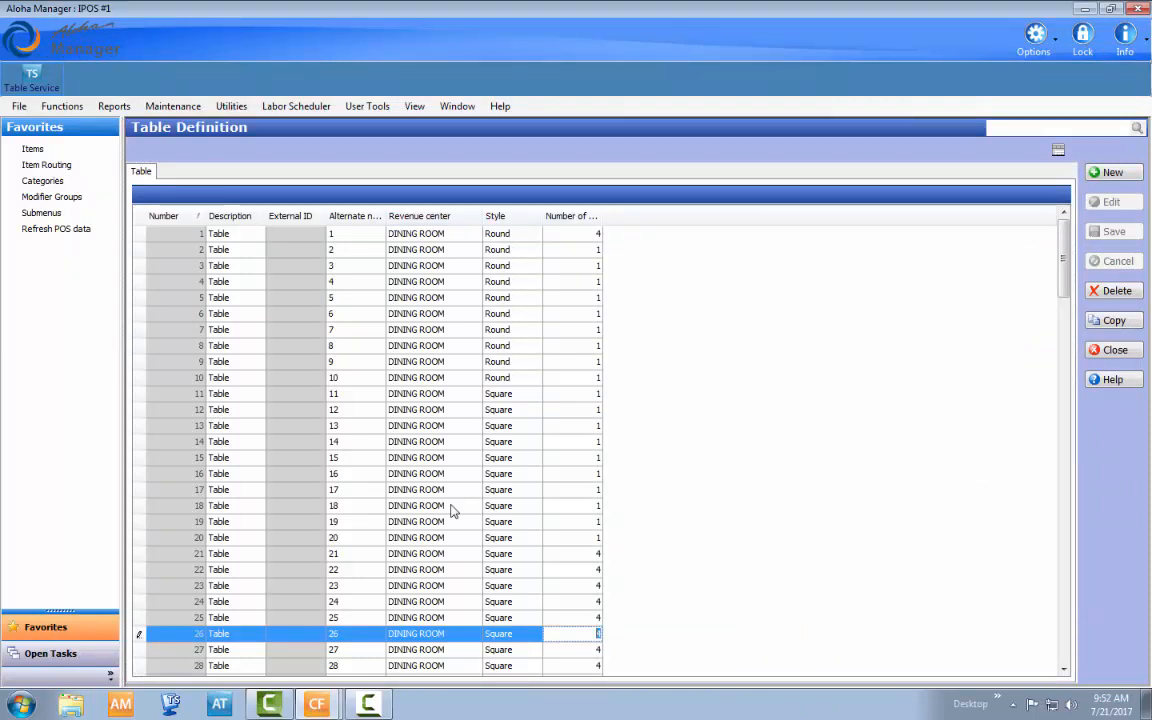
# - Switch to the Table Definition list in Aloha Manager, make one copy of table 510 as number 511, and save it
pyautogui.moveTo(1064, 255); pyautogui.dragTo(1077, 578)
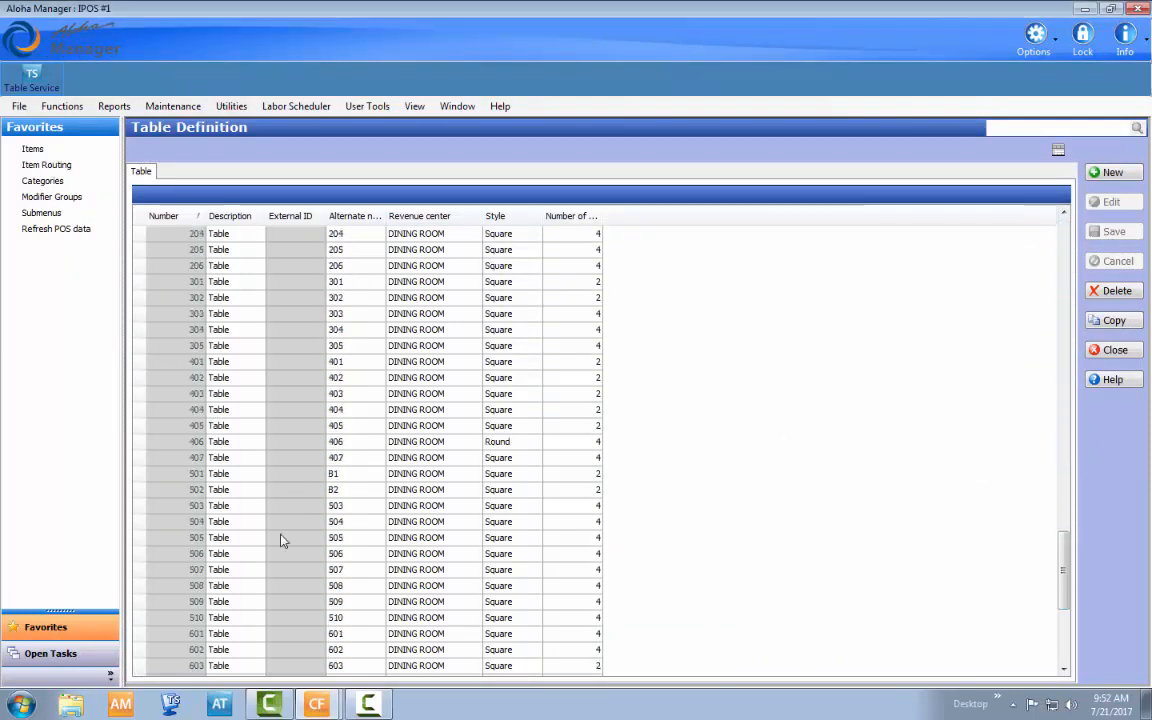
pyautogui.click(252, 618)
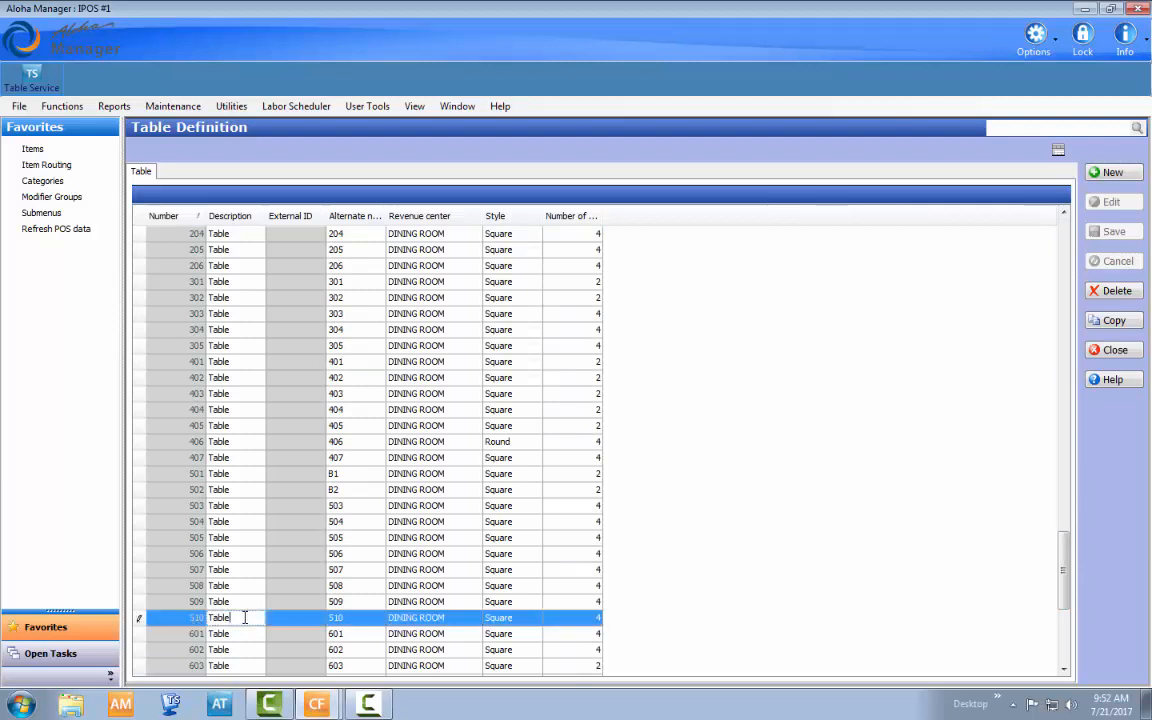
pyautogui.click(1113, 320)
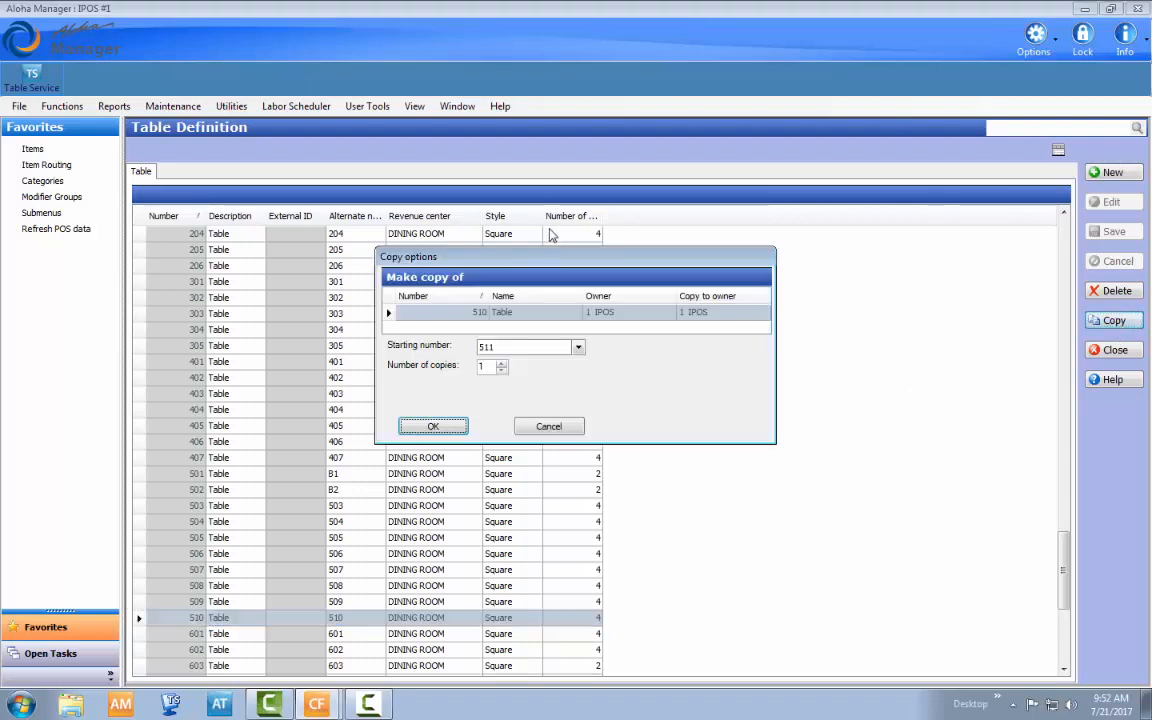
pyautogui.click(440, 428)
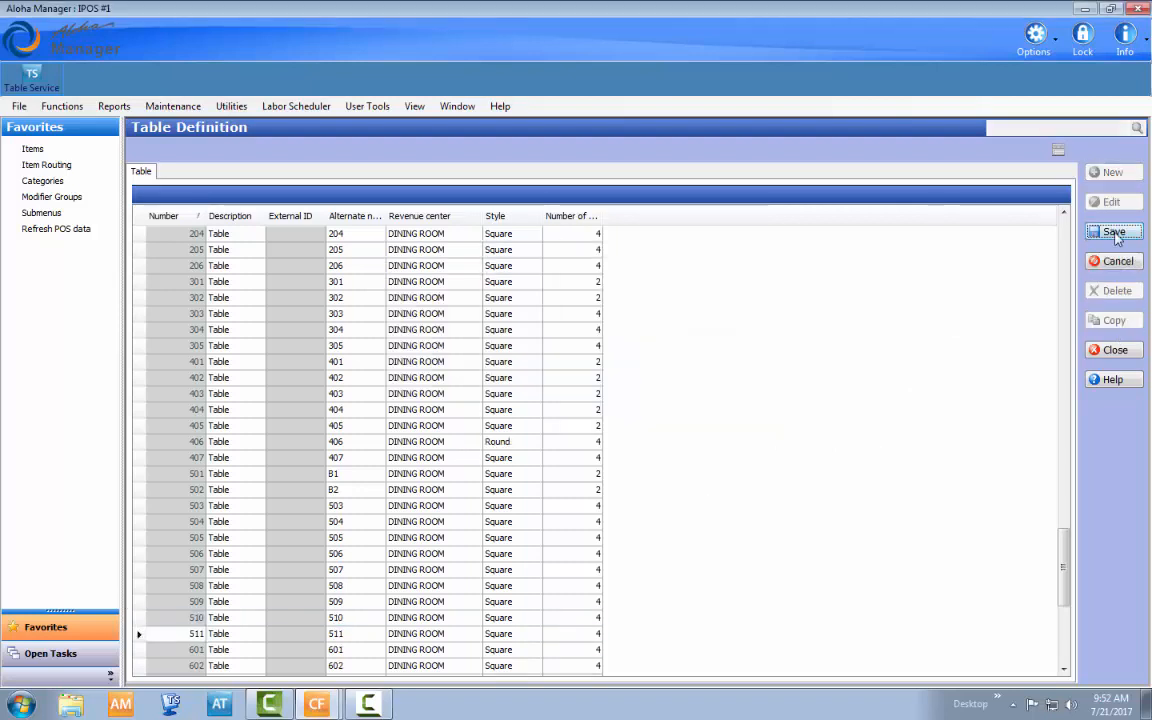
pyautogui.click(1115, 234)
# - Return to the Table Service Screen Designer and assign table number 511 to the small table beside 402
pyautogui.click(268, 704)
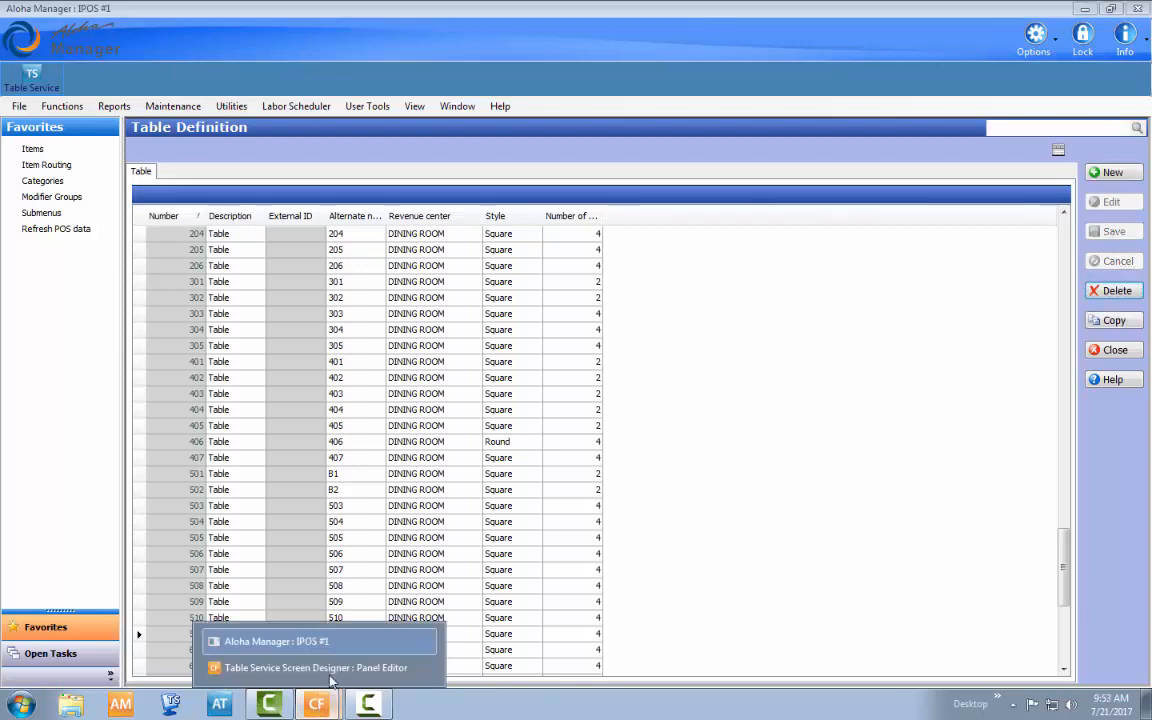
pyautogui.click(295, 605)
pyautogui.click(530, 194)
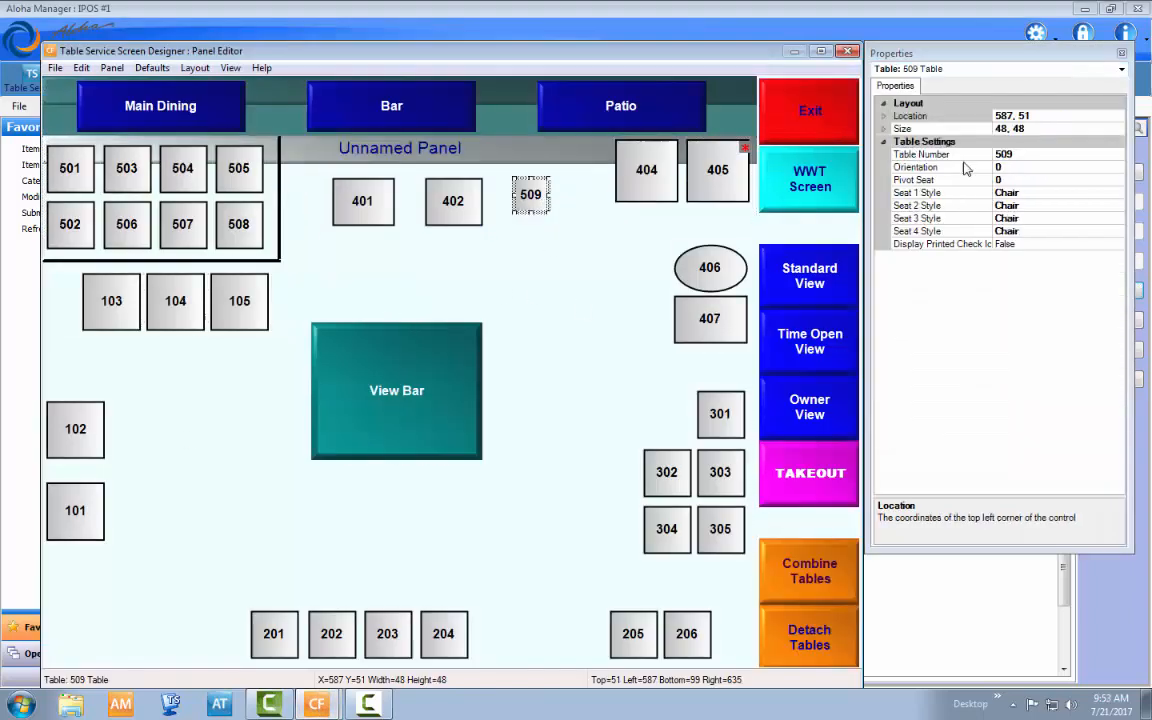
pyautogui.click(1006, 154)
pyautogui.click(1006, 150)
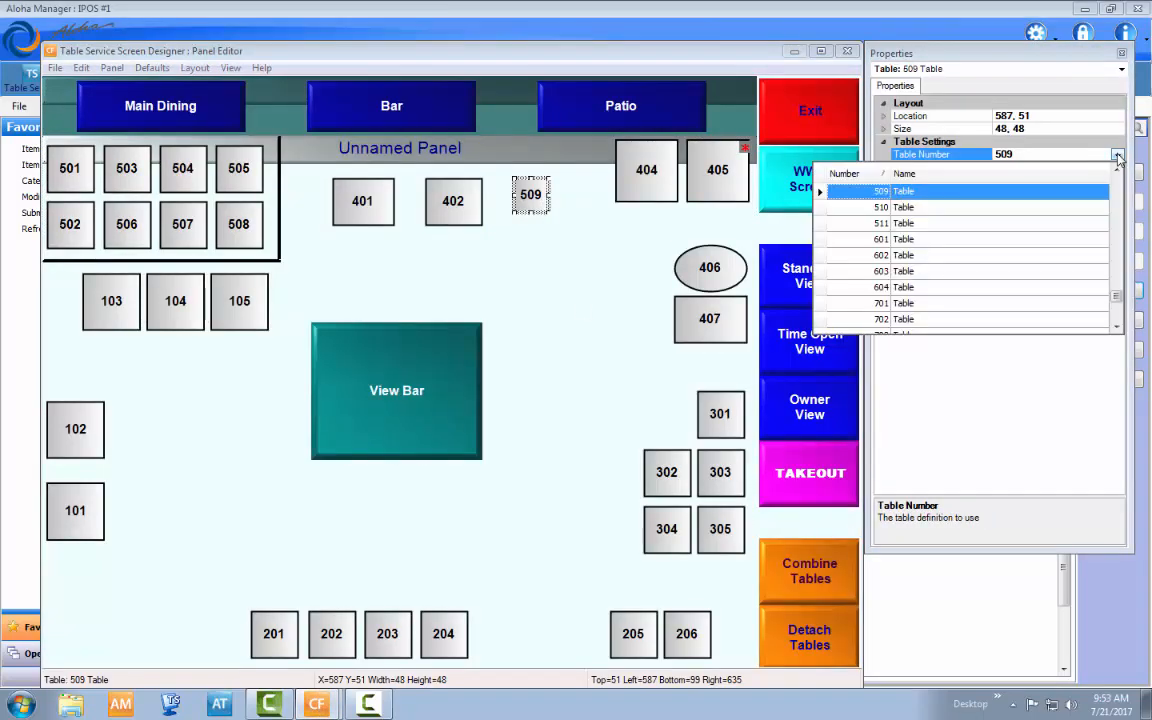
pyautogui.click(900, 223)
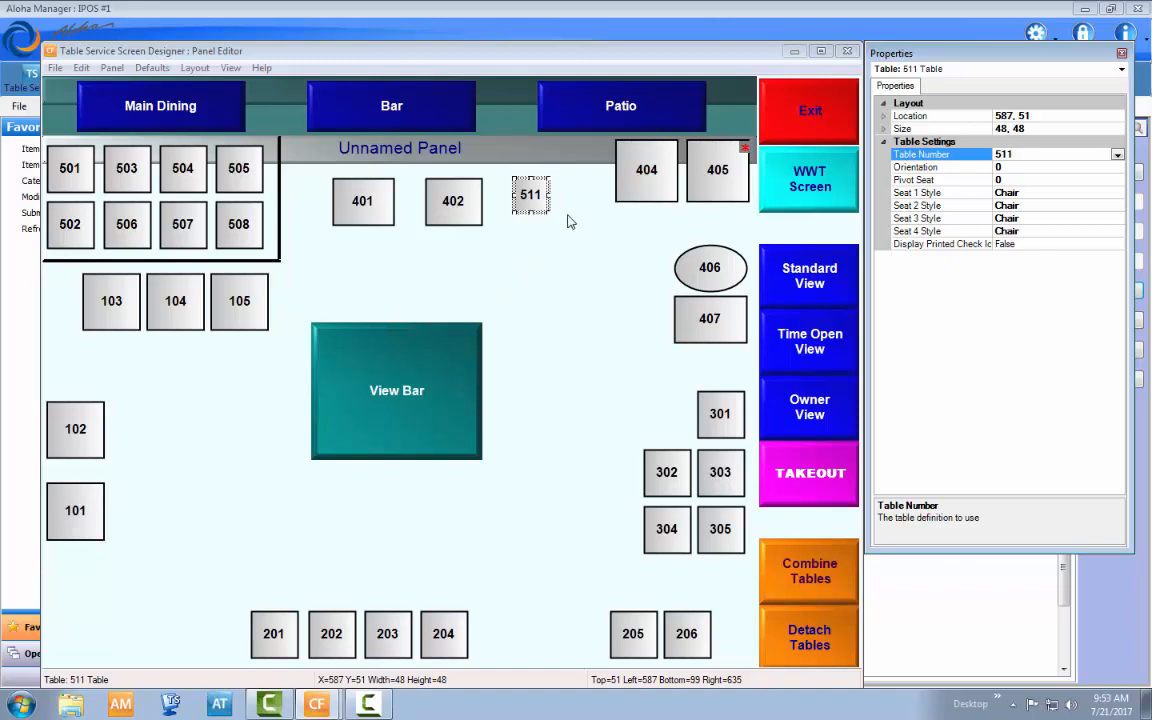
pyautogui.click(516, 310)
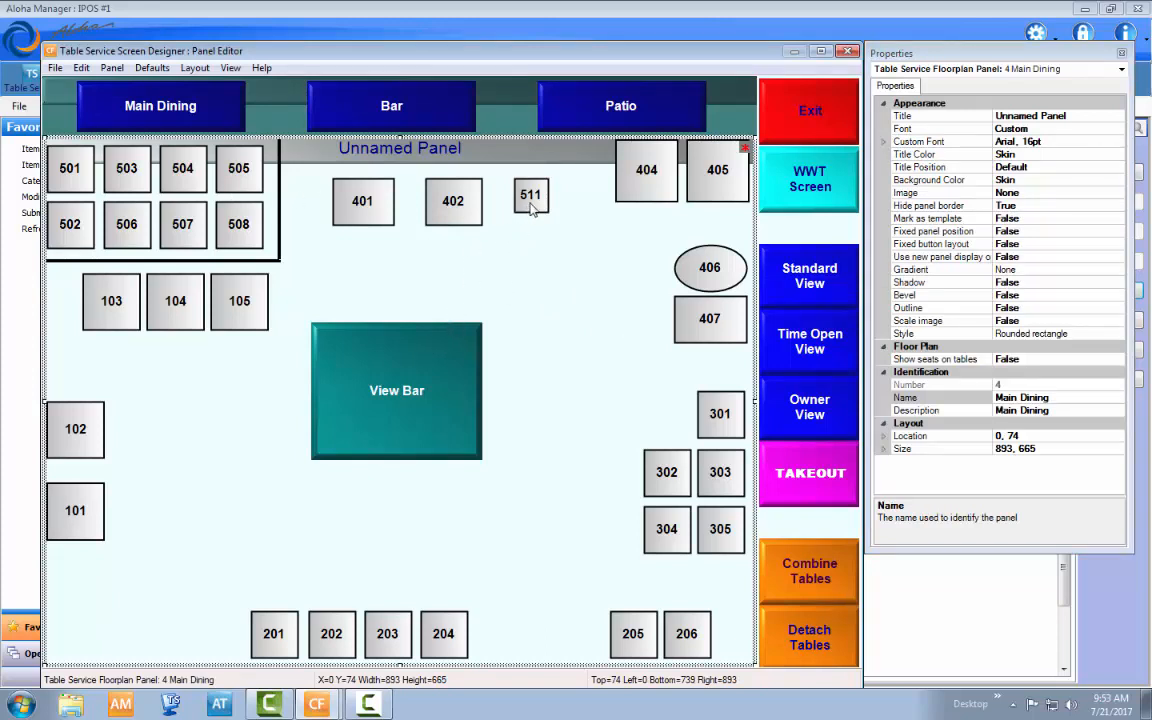
# - Move table 511 to about location 686, 50 so it overlaps table 404, and try to save the panel
pyautogui.moveTo(533, 207); pyautogui.dragTo(611, 207)
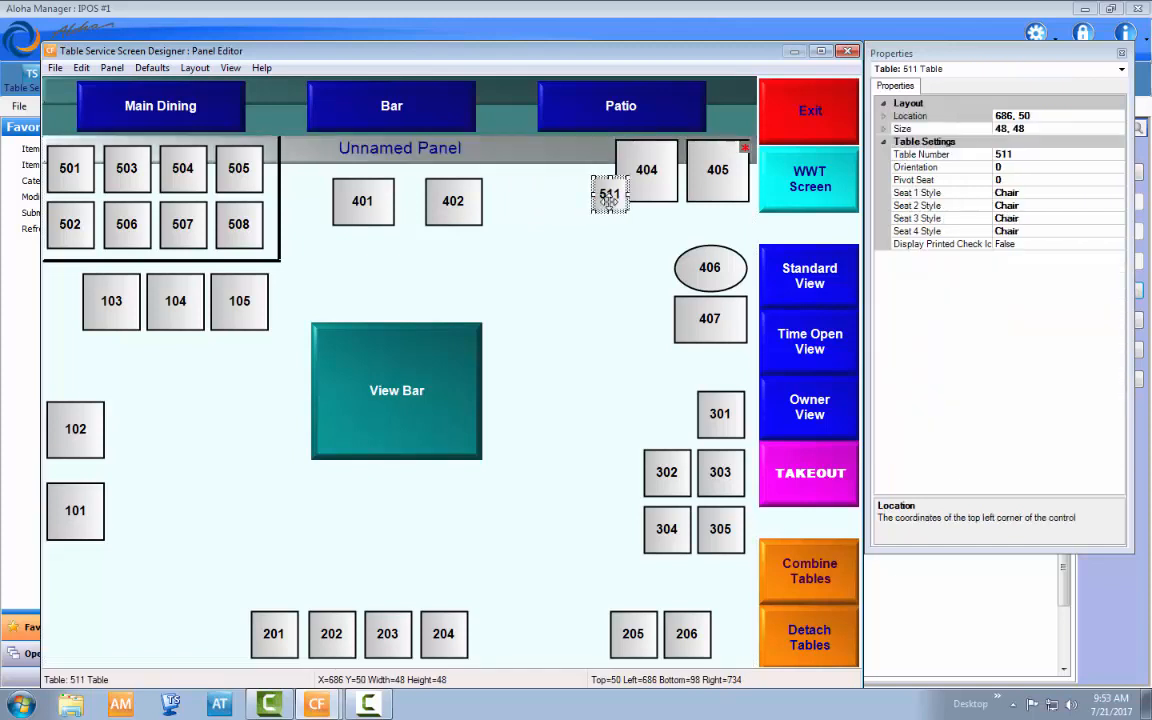
pyautogui.click(112, 68)
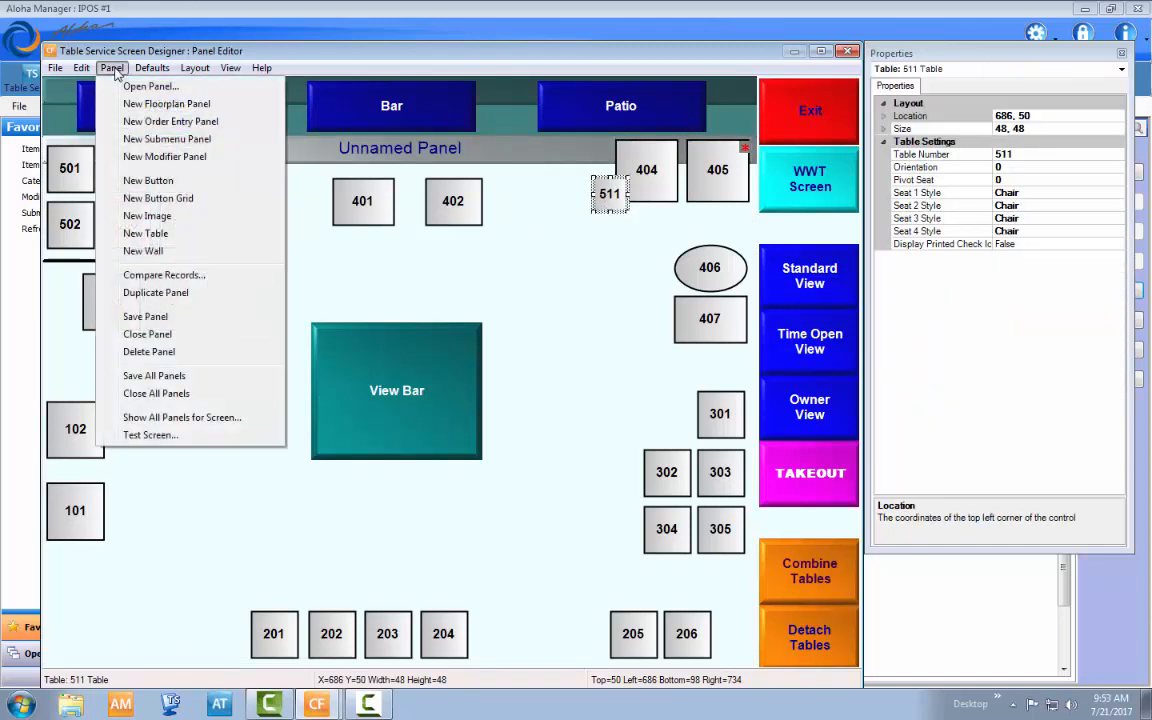
pyautogui.click(186, 325)
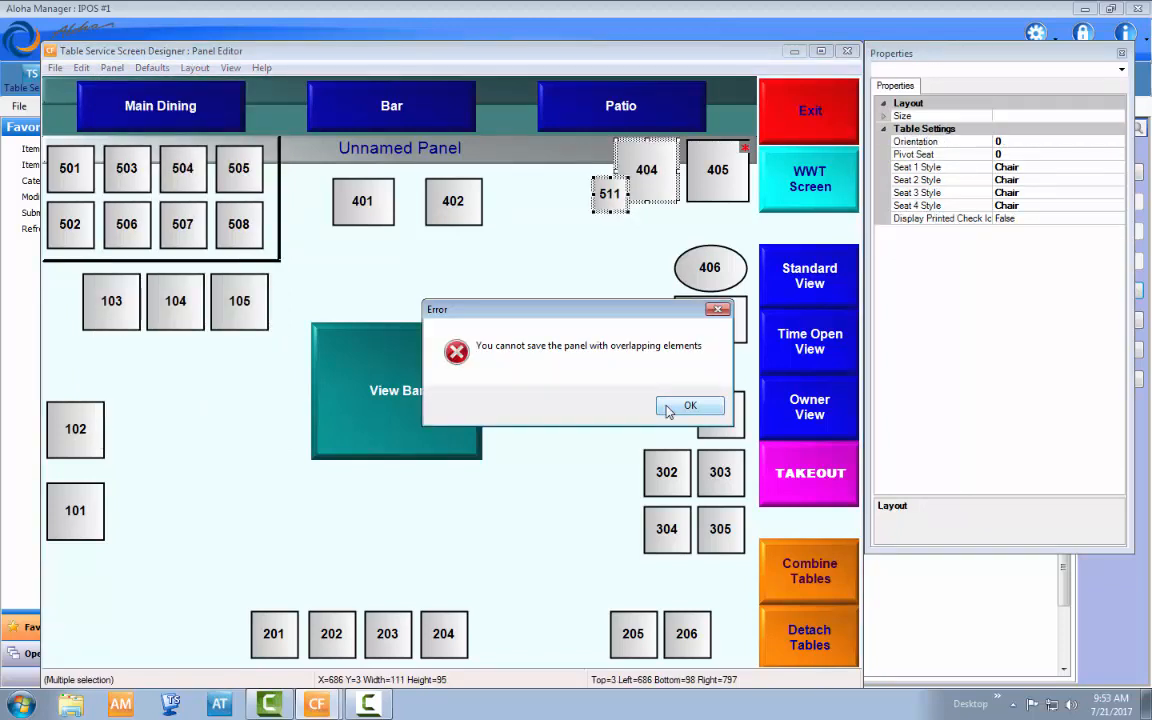
pyautogui.click(689, 406)
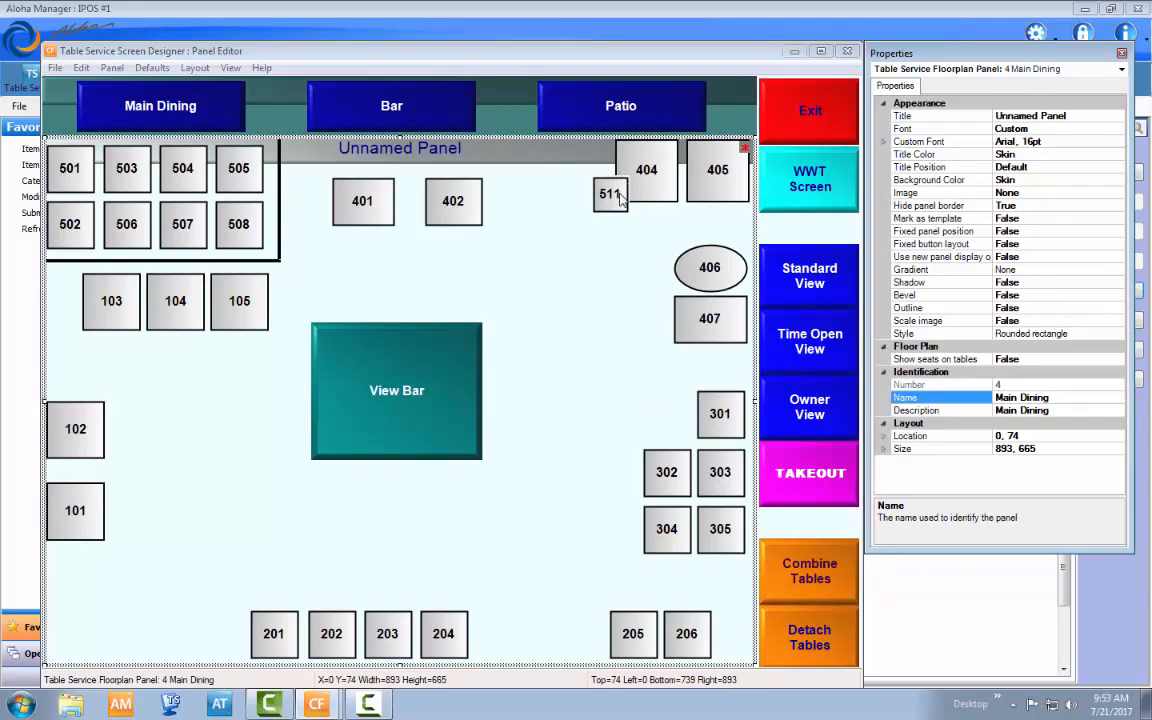
# - Move table 511 clear of table 404 to about location 584, 56 and match its size to table 402
pyautogui.click(598, 195)
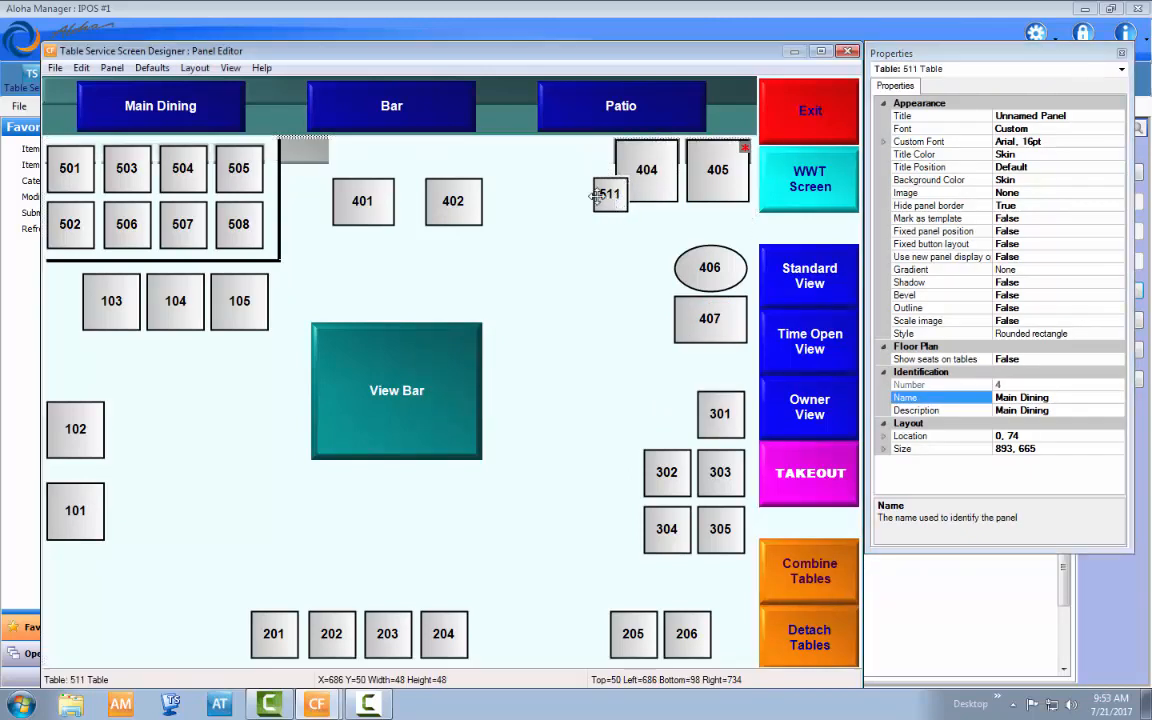
pyautogui.moveTo(597, 195); pyautogui.dragTo(528, 199)
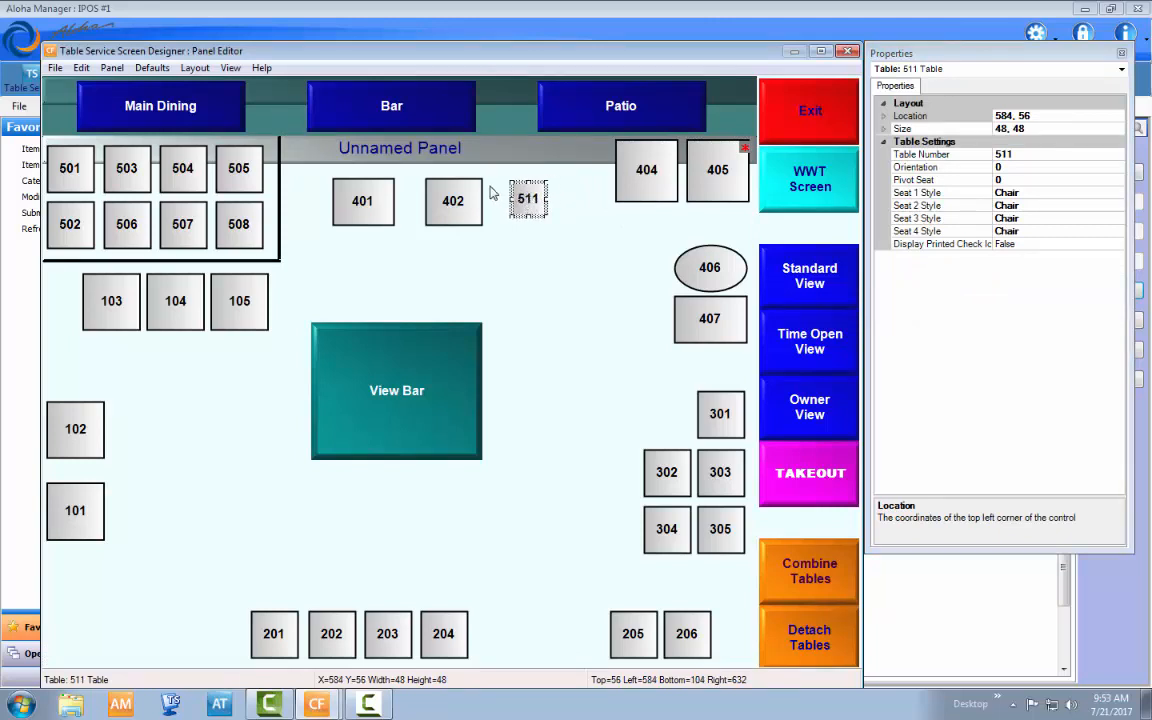
pyautogui.keyDown('ctrl'); pyautogui.click(445, 178); pyautogui.keyUp('ctrl')
pyautogui.rightClick(527, 199)
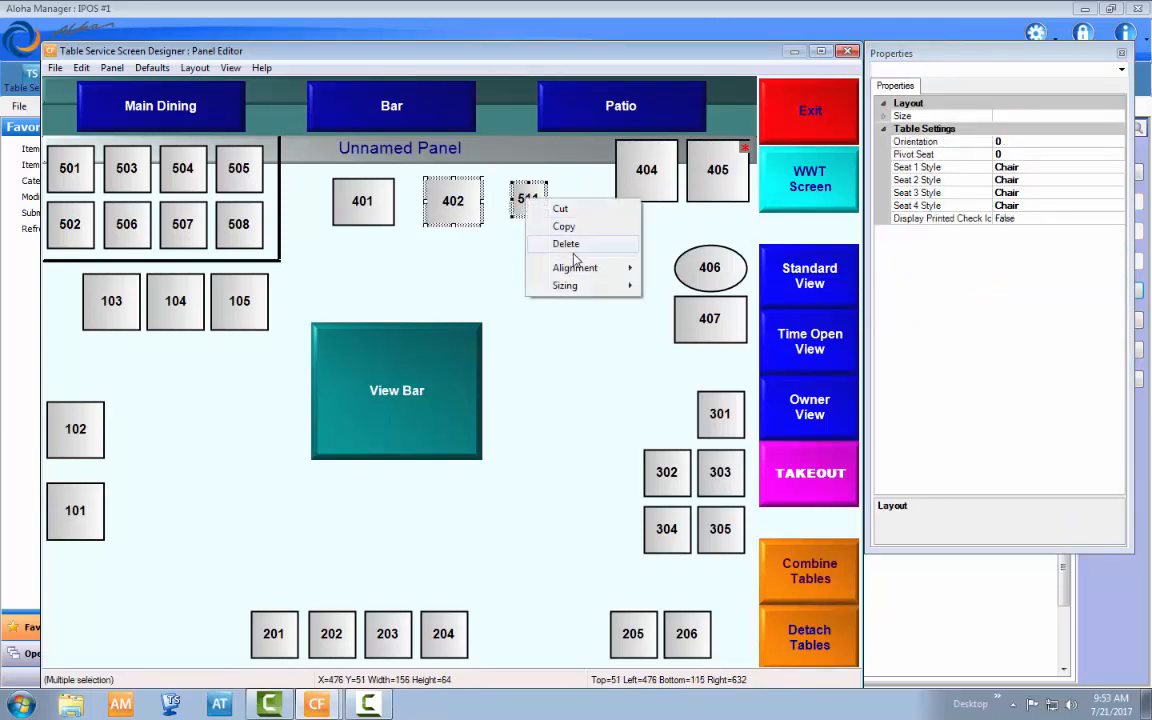
pyautogui.moveTo(593, 271)
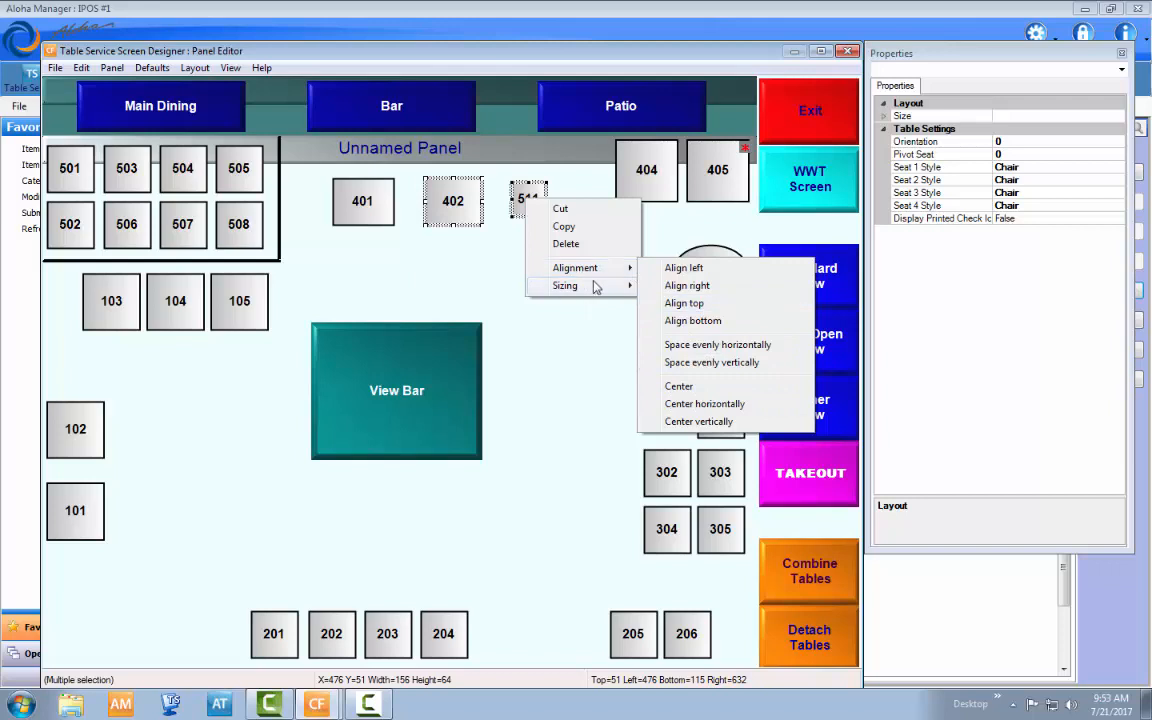
pyautogui.click(674, 320)
pyautogui.click(597, 274)
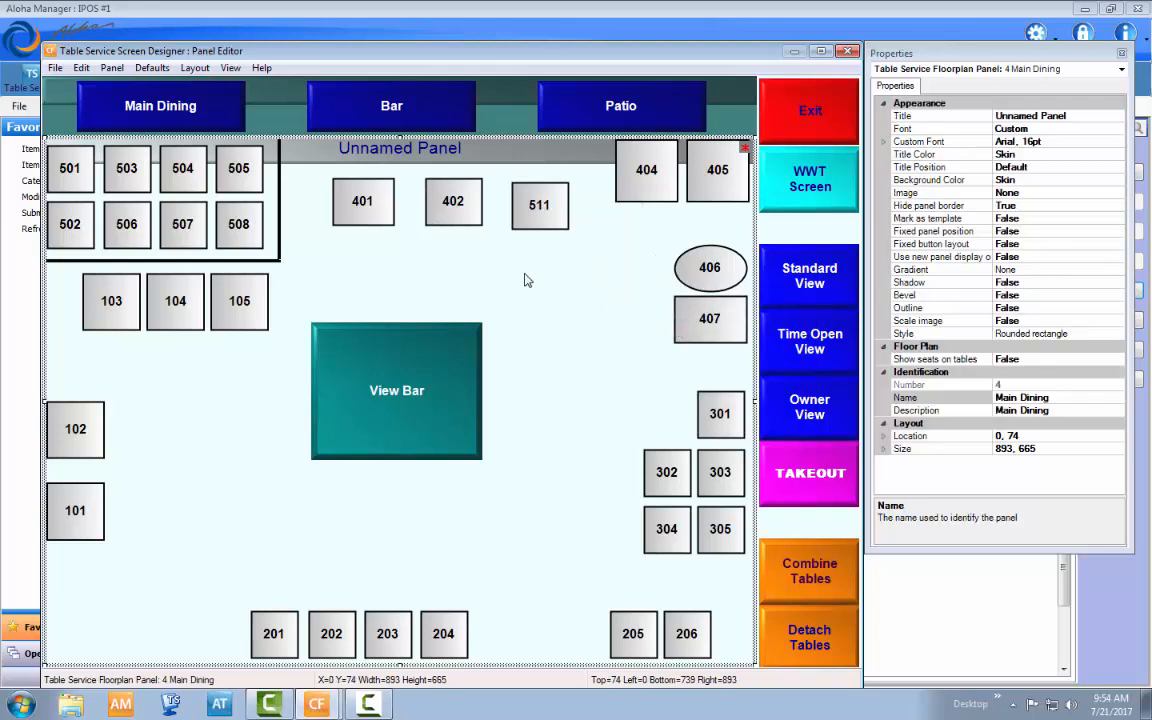
# - Set the orientation of table 511 to 45 and deselect it
pyautogui.click(716, 267)
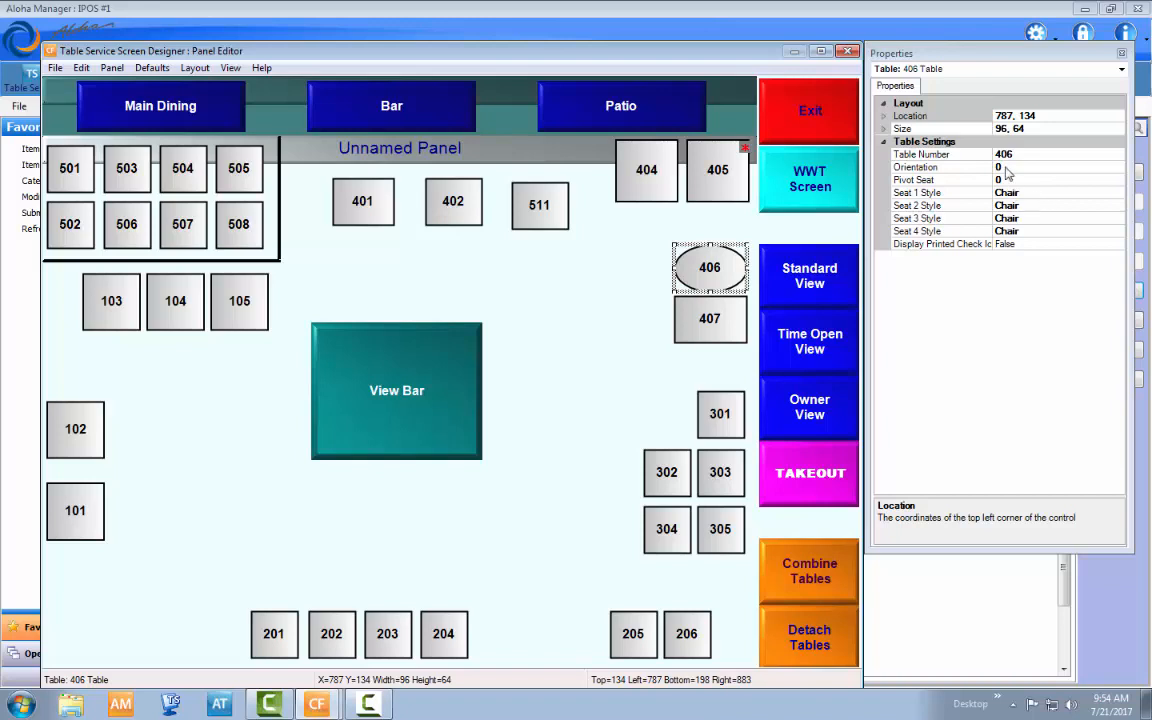
pyautogui.click(538, 220)
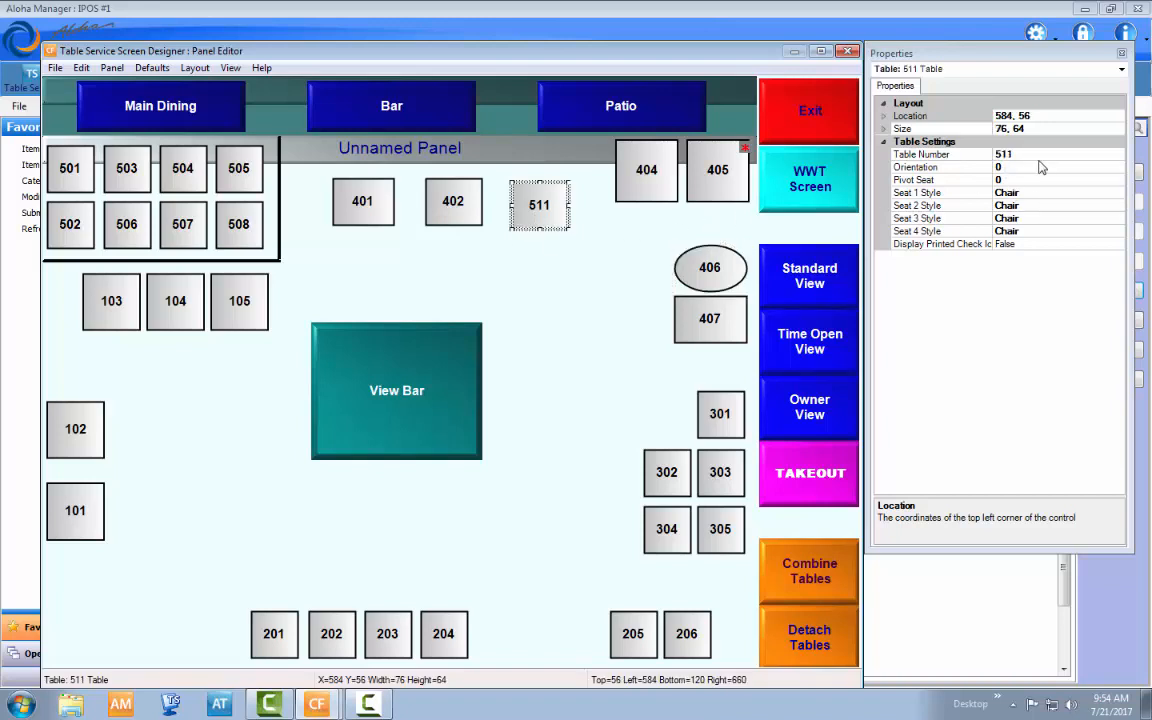
pyautogui.click(900, 167)
pyautogui.write('45')
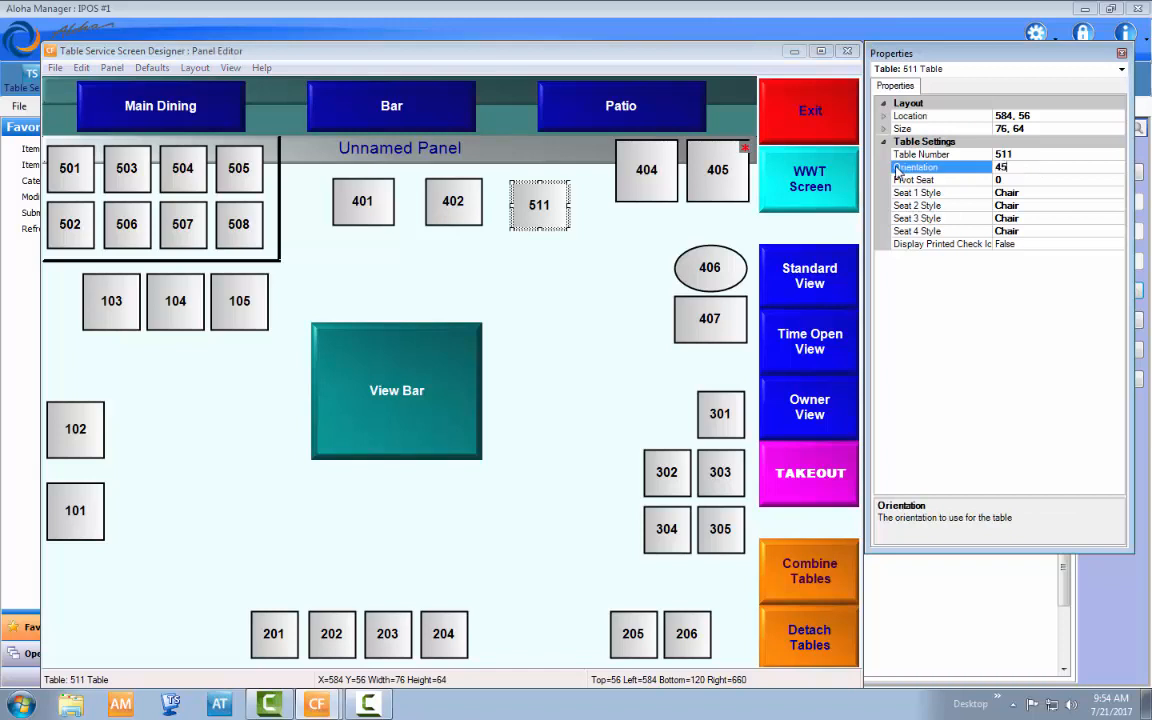
pyautogui.press('Return')
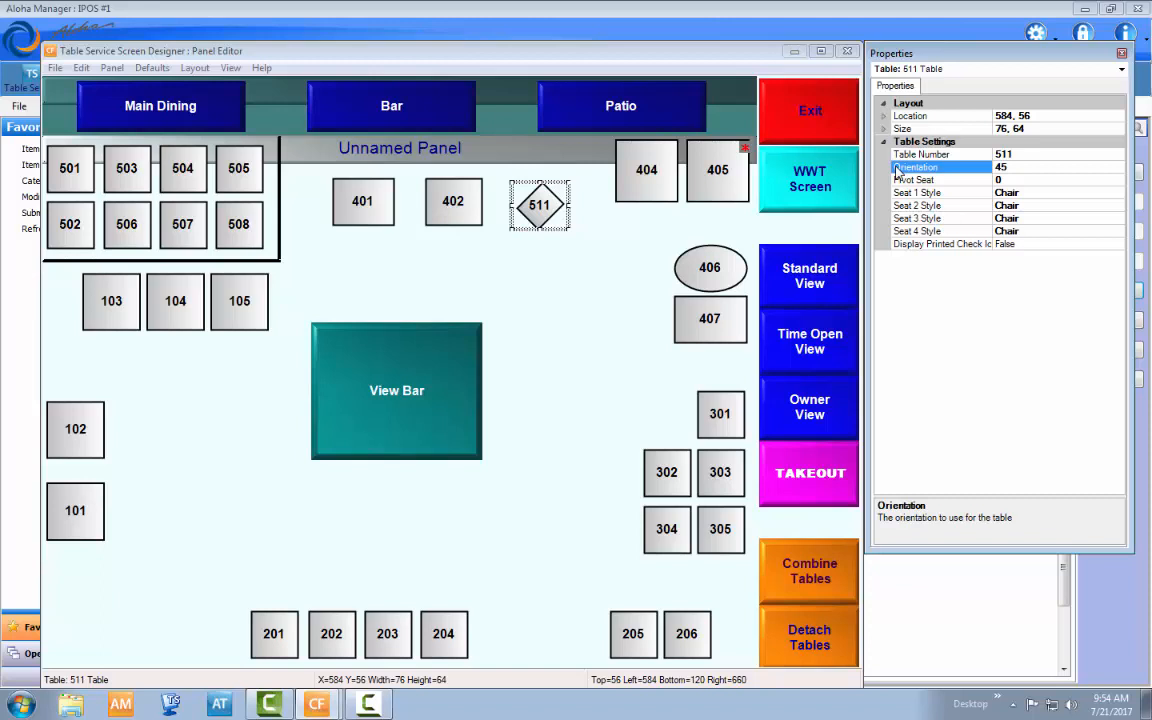
pyautogui.click(525, 250)
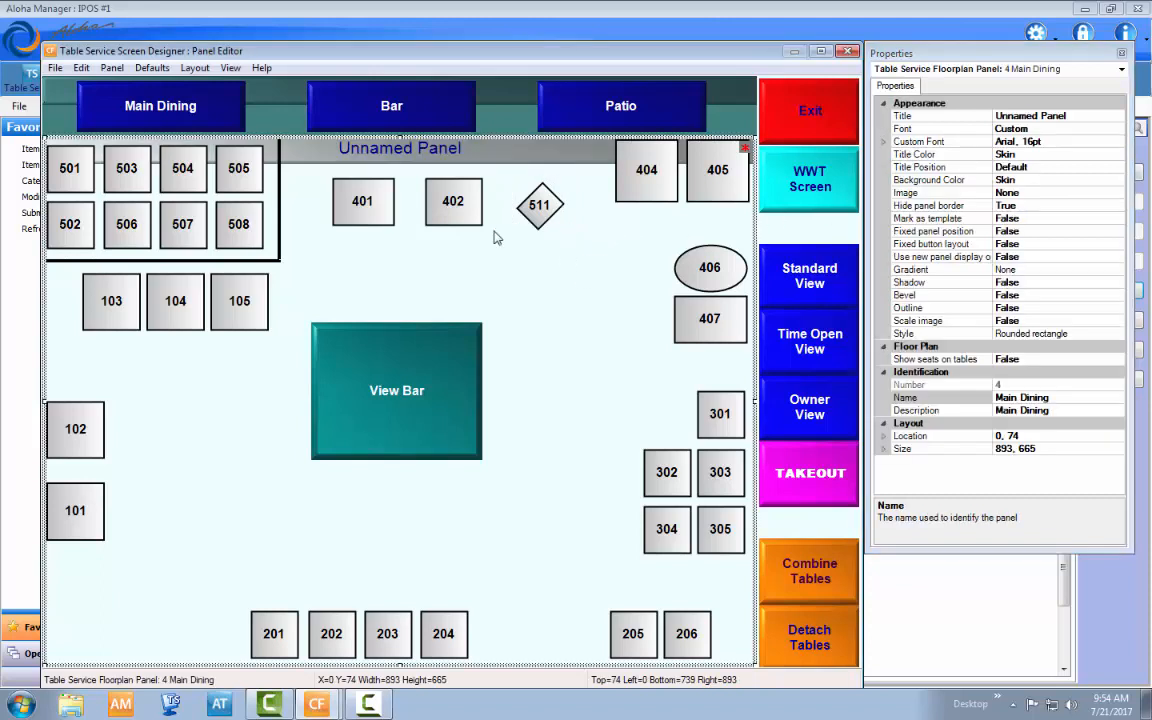
# - Review the available Seat 1 Style options for table 511 and keep Chair
pyautogui.click(540, 205)
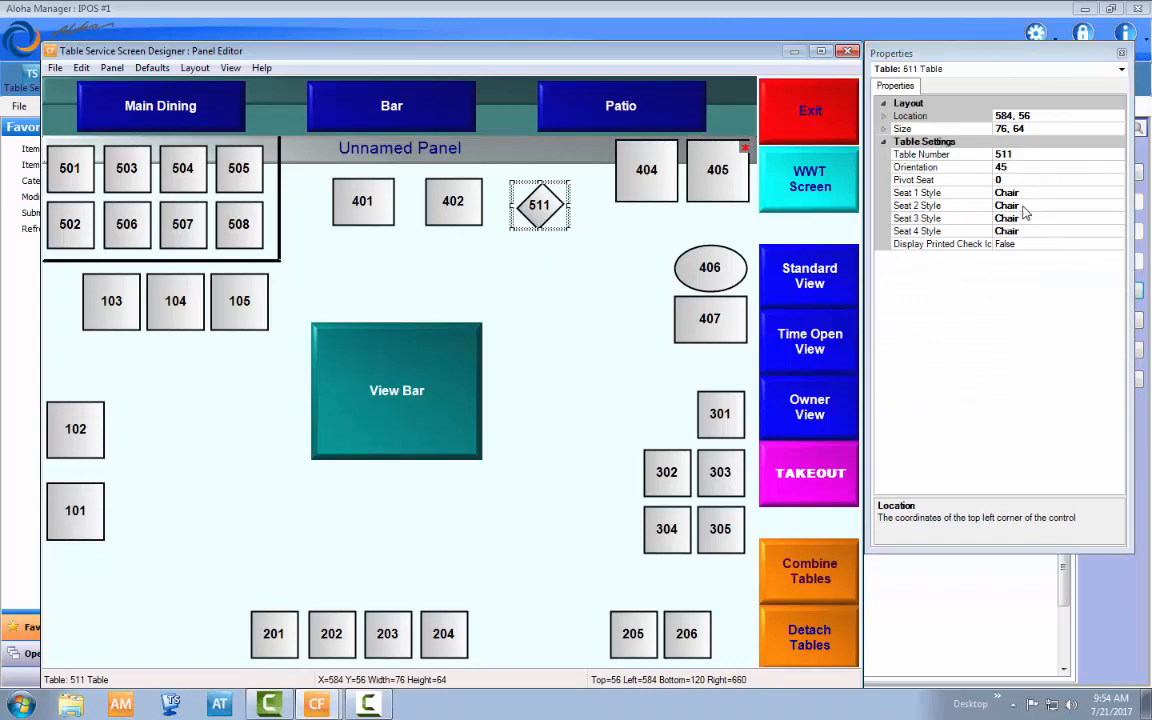
pyautogui.click(1119, 194)
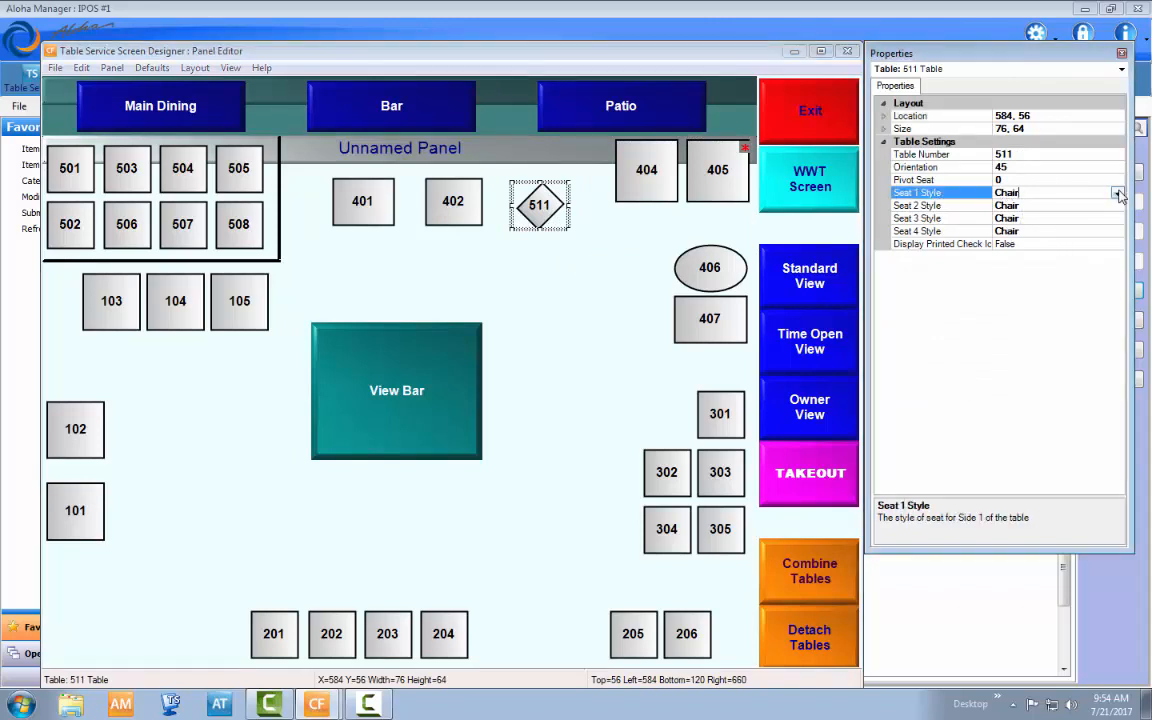
pyautogui.click(1118, 193)
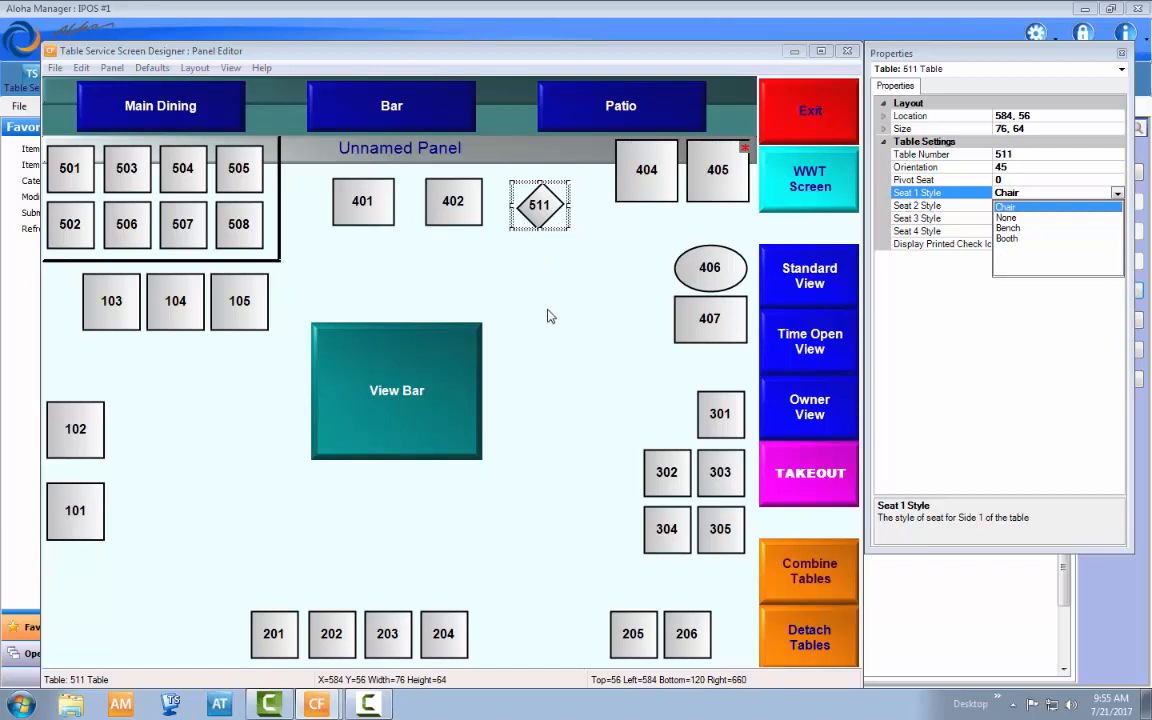
pyautogui.click(624, 301)
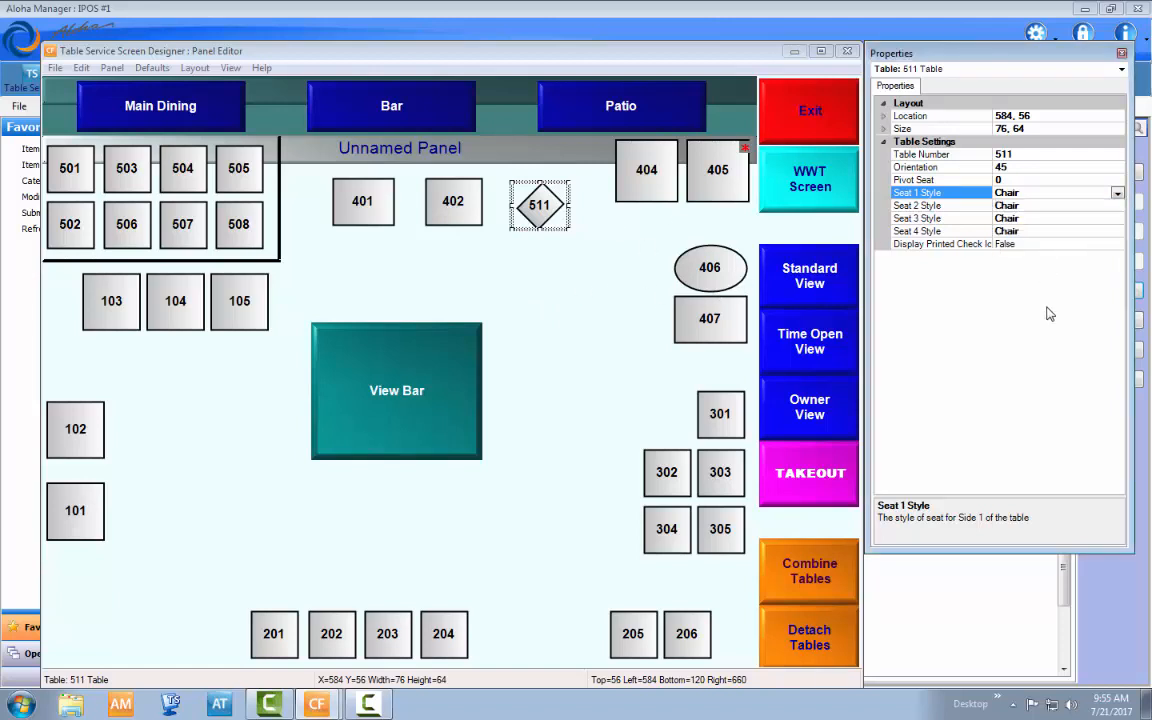
# - Set Display Printed Check Icon to True for table 511 and deselect the table
pyautogui.click(1120, 244)
pyautogui.click(1117, 244)
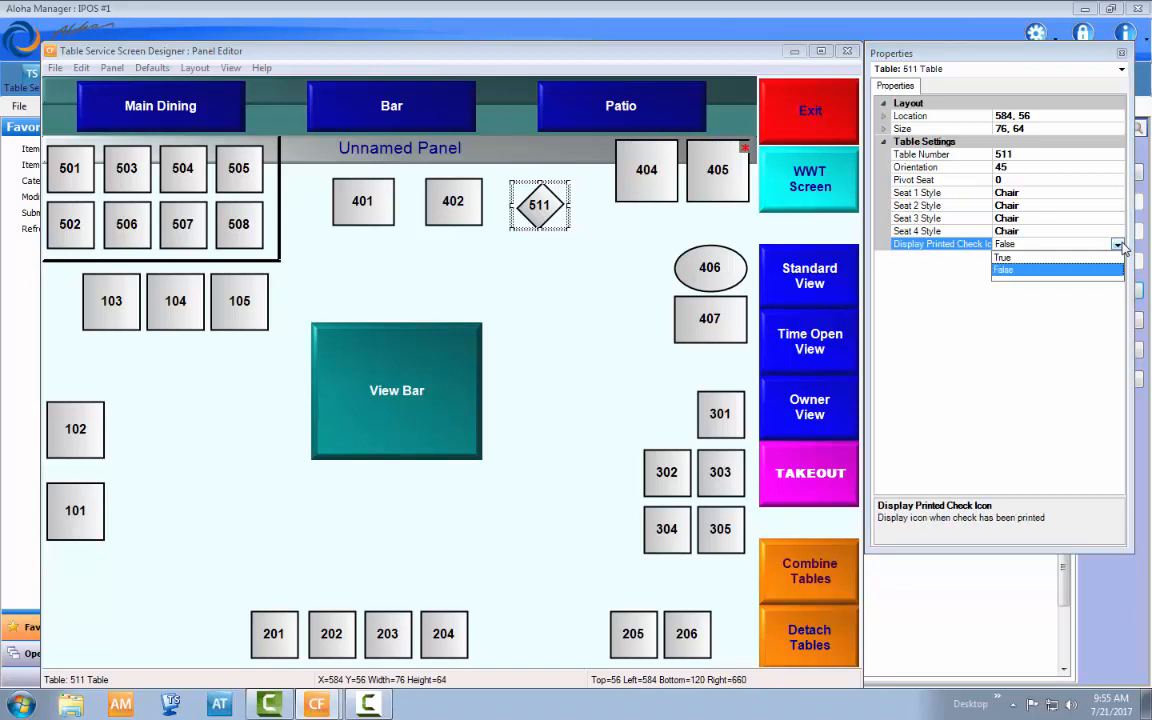
pyautogui.click(1103, 263)
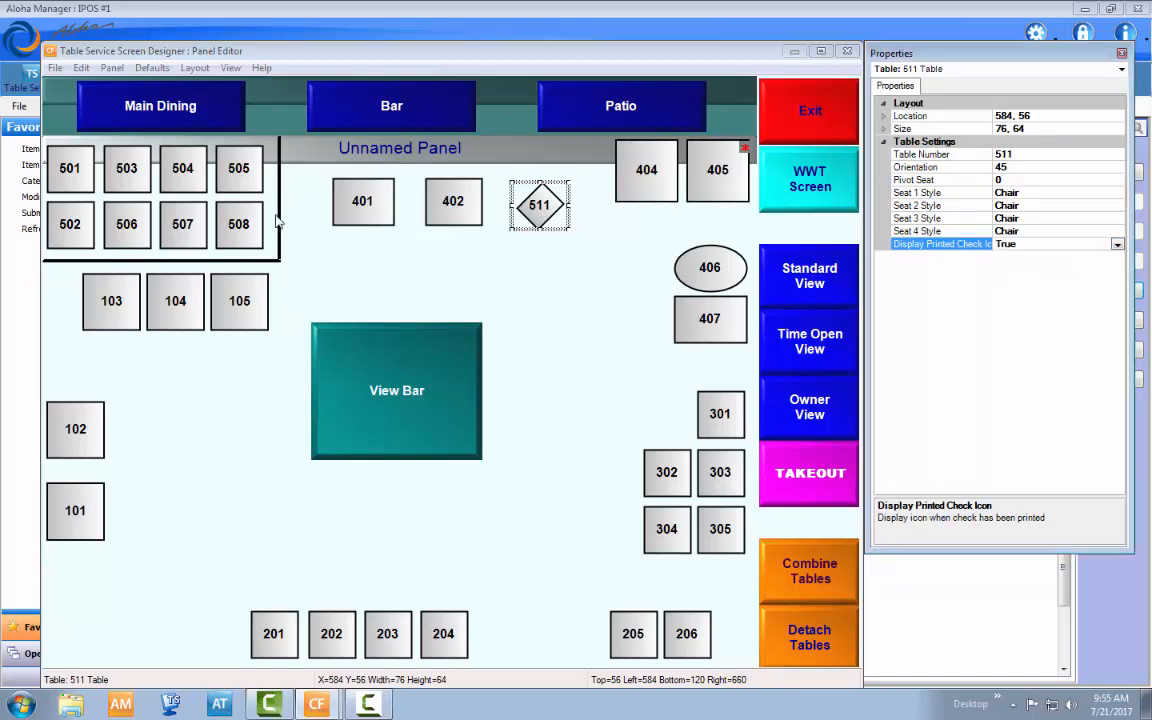
pyautogui.click(588, 303)
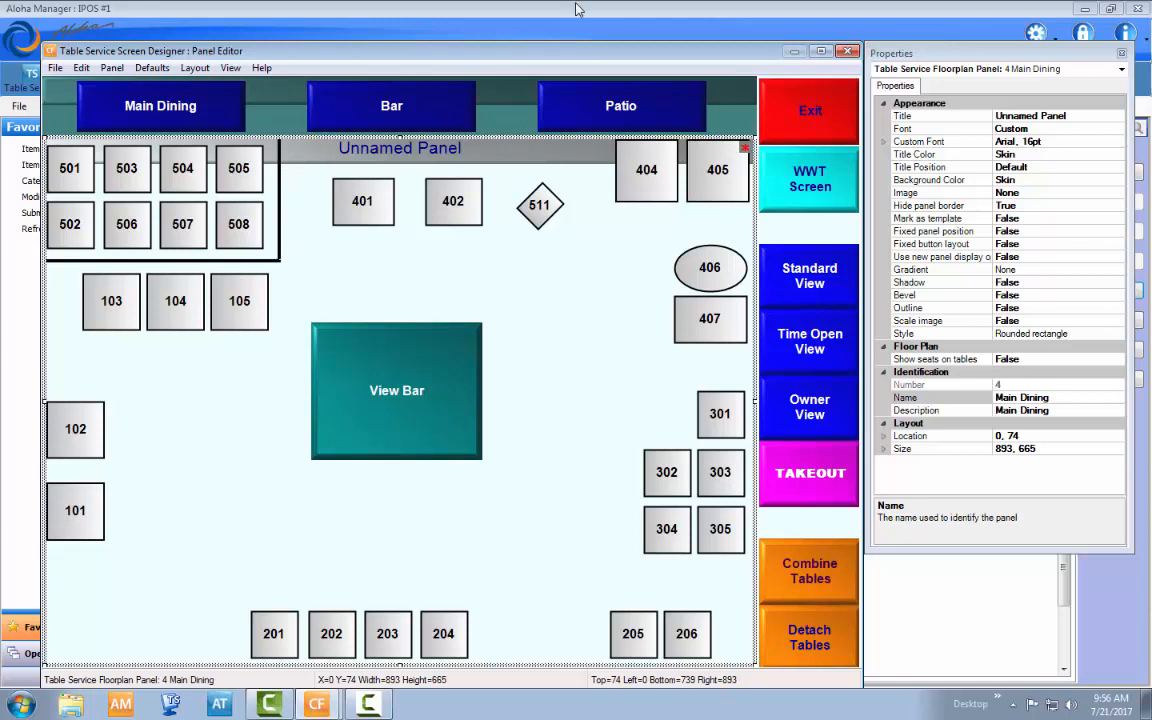
# - Inspect the settings of the vertical and horizontal walls bordering the group of tables 501 to 508
pyautogui.click(289, 197)
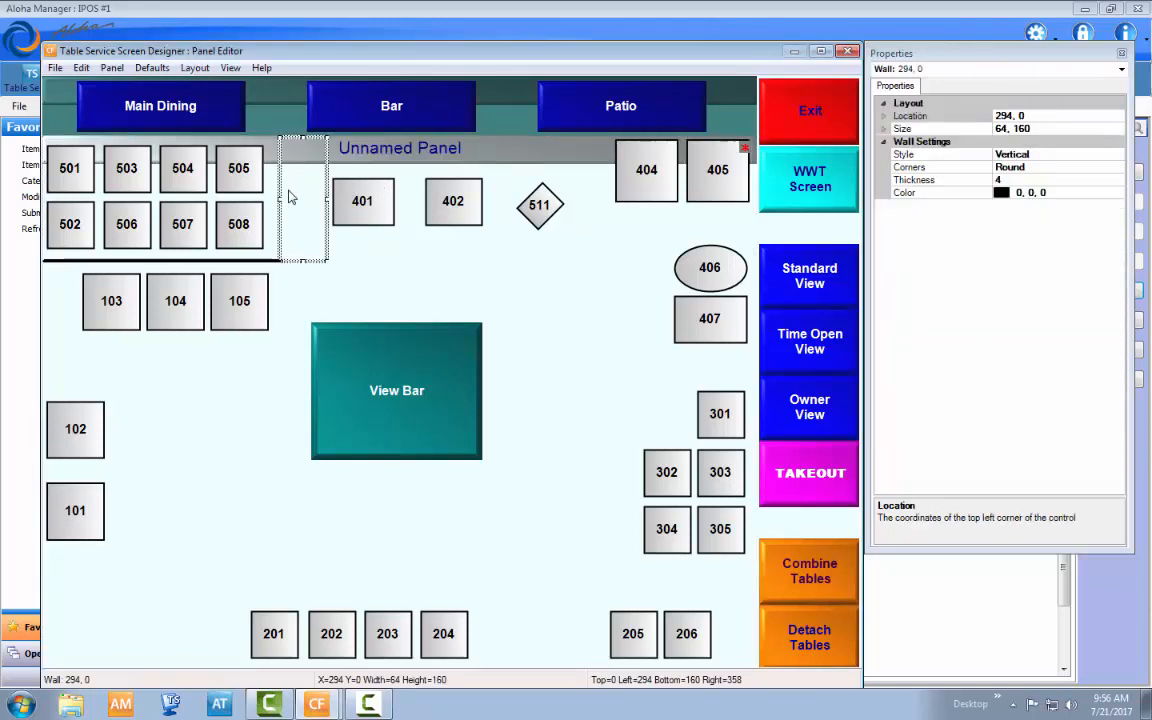
pyautogui.click(205, 260)
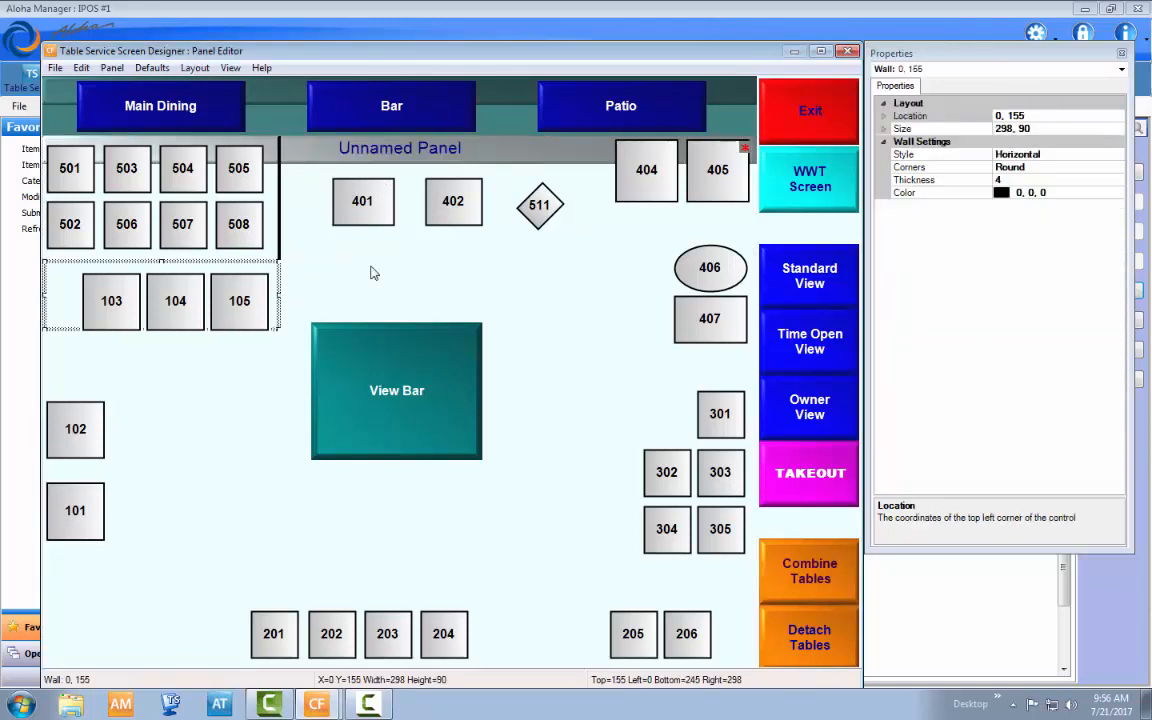
pyautogui.click(302, 205)
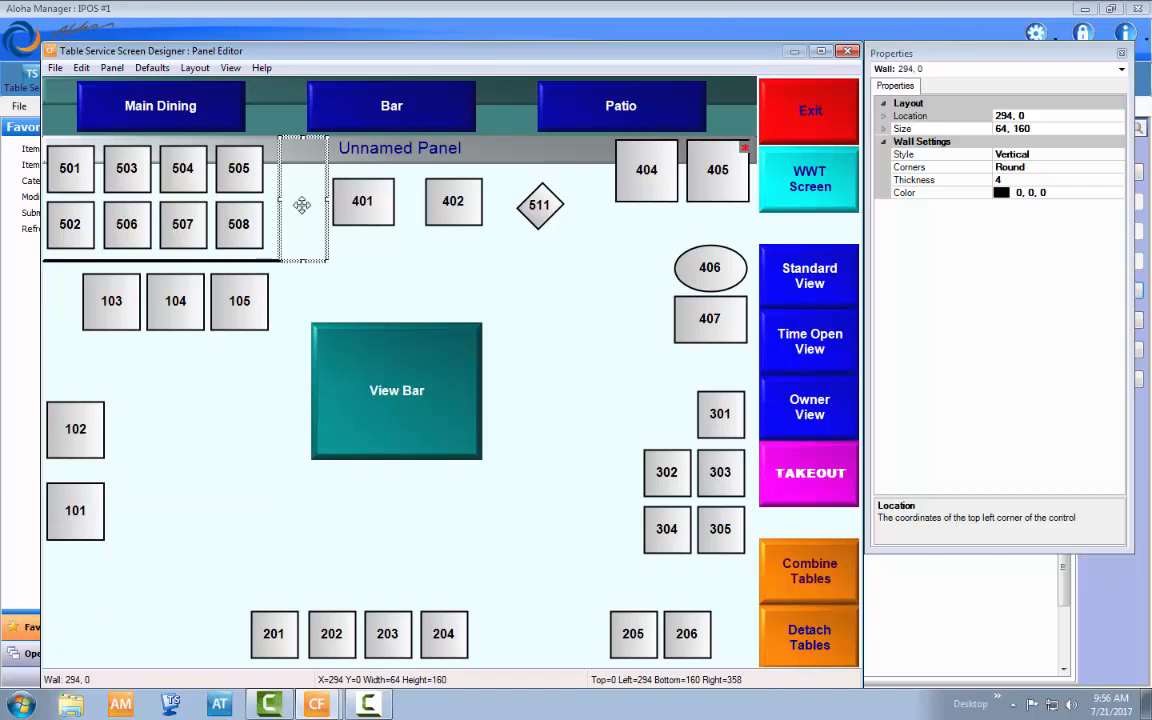
# - Add a new wall to the Main Dining panel and place it at about location 605, 216 beside table 407
pyautogui.rightClick(551, 310)
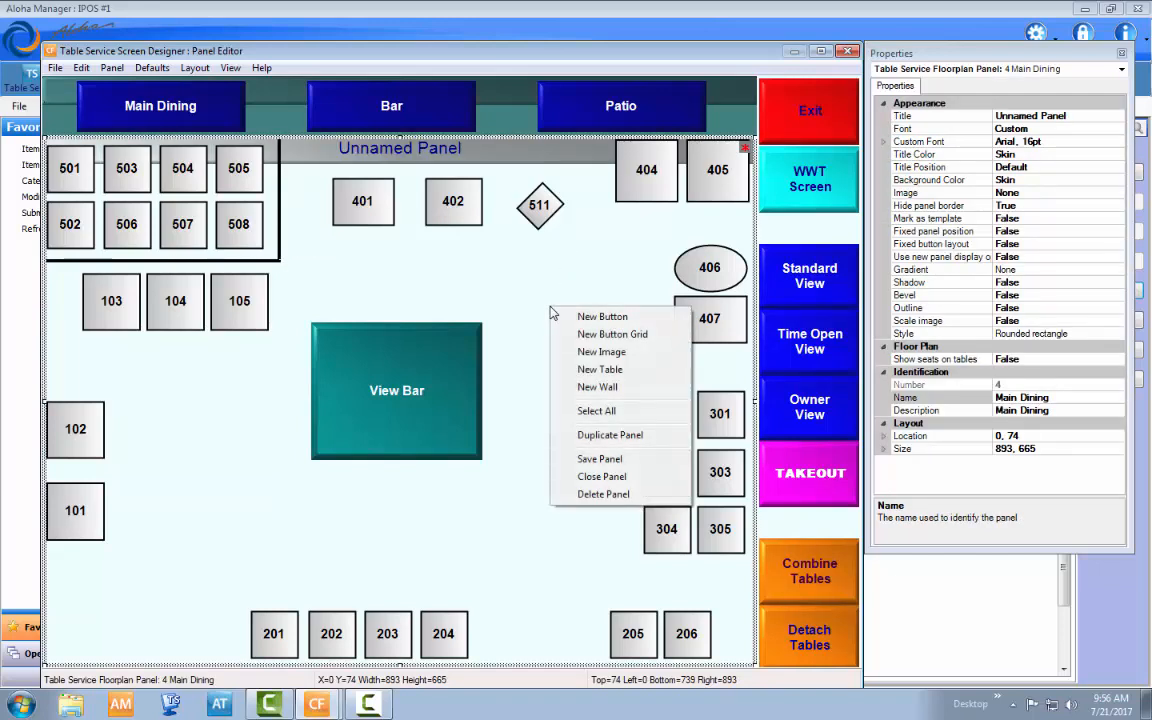
pyautogui.click(598, 388)
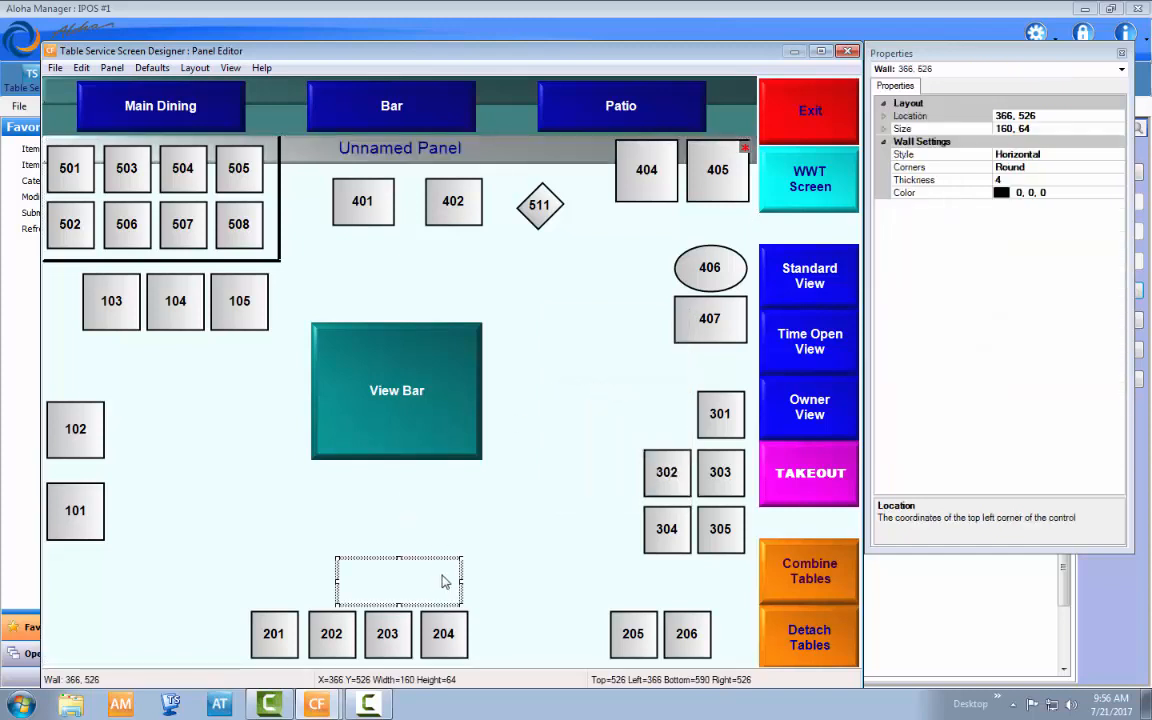
pyautogui.moveTo(442, 578); pyautogui.dragTo(640, 326)
pyautogui.click(541, 370)
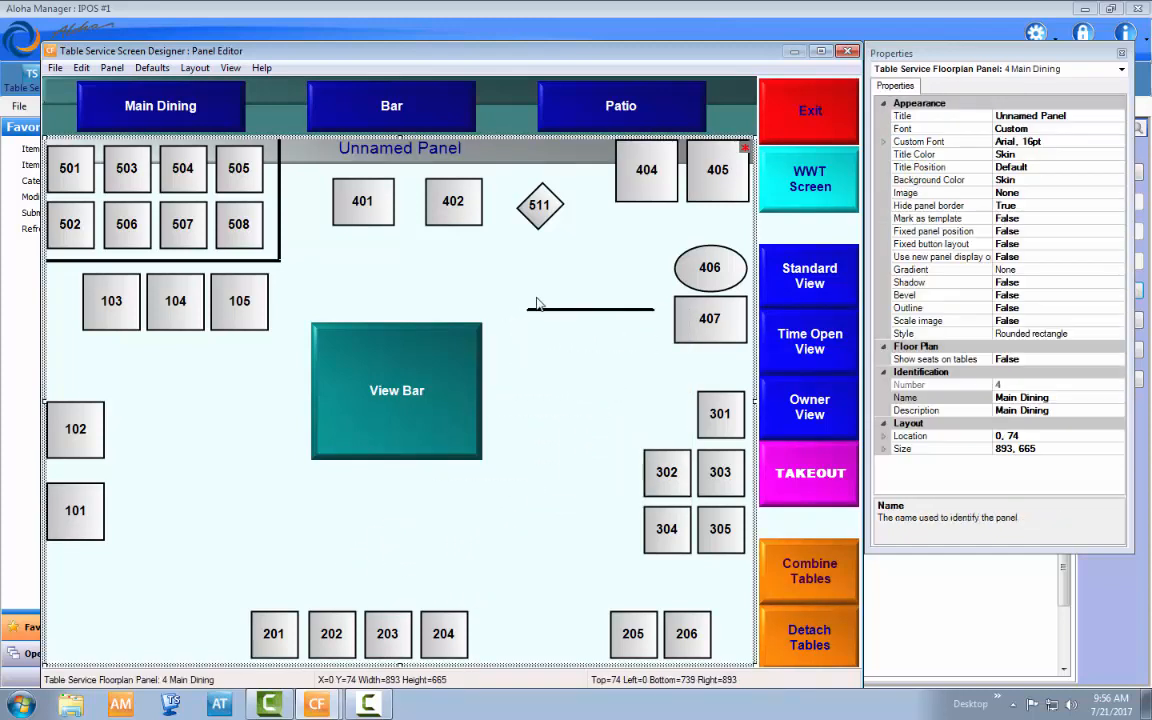
# - Resize the new wall beside table 407 to about 160 by 76 and set its style to Vertical
pyautogui.click(608, 340)
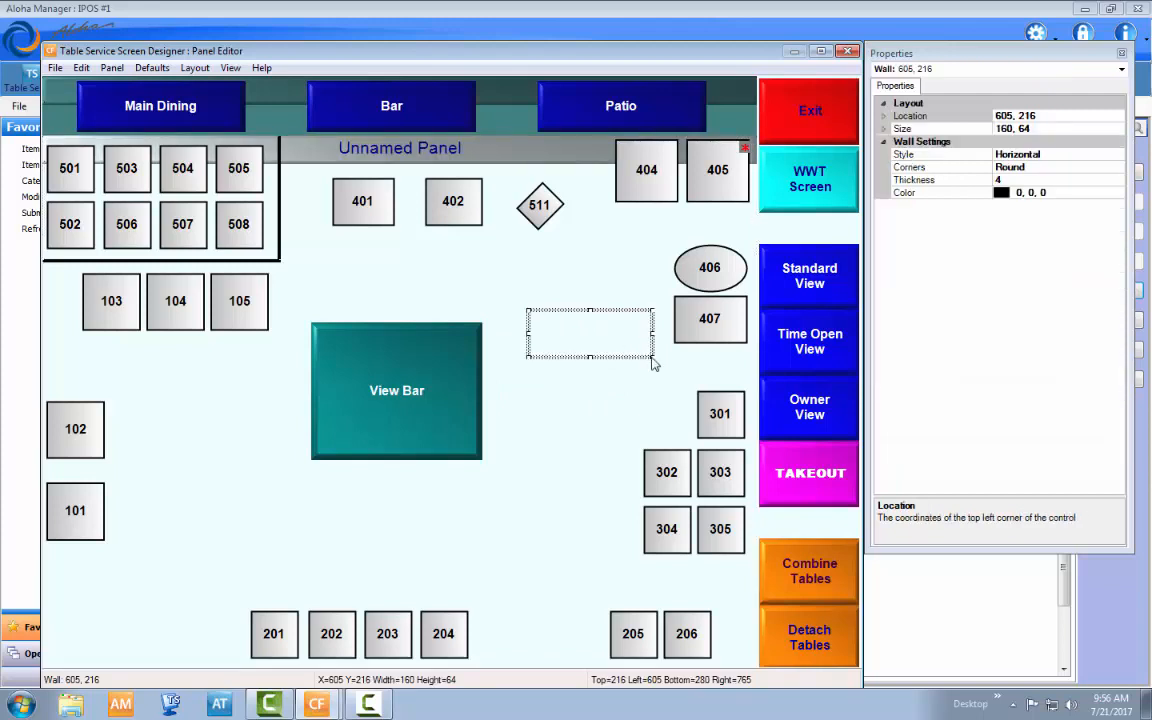
pyautogui.moveTo(650, 357)
pyautogui.mouseDown()
pyautogui.moveTo(586, 375)
pyautogui.moveTo(620, 414)
pyautogui.moveTo(630, 357)
pyautogui.moveTo(652, 362)
pyautogui.moveTo(640, 396)
pyautogui.moveTo(607, 358)
pyautogui.moveTo(653, 367)
pyautogui.mouseUp()
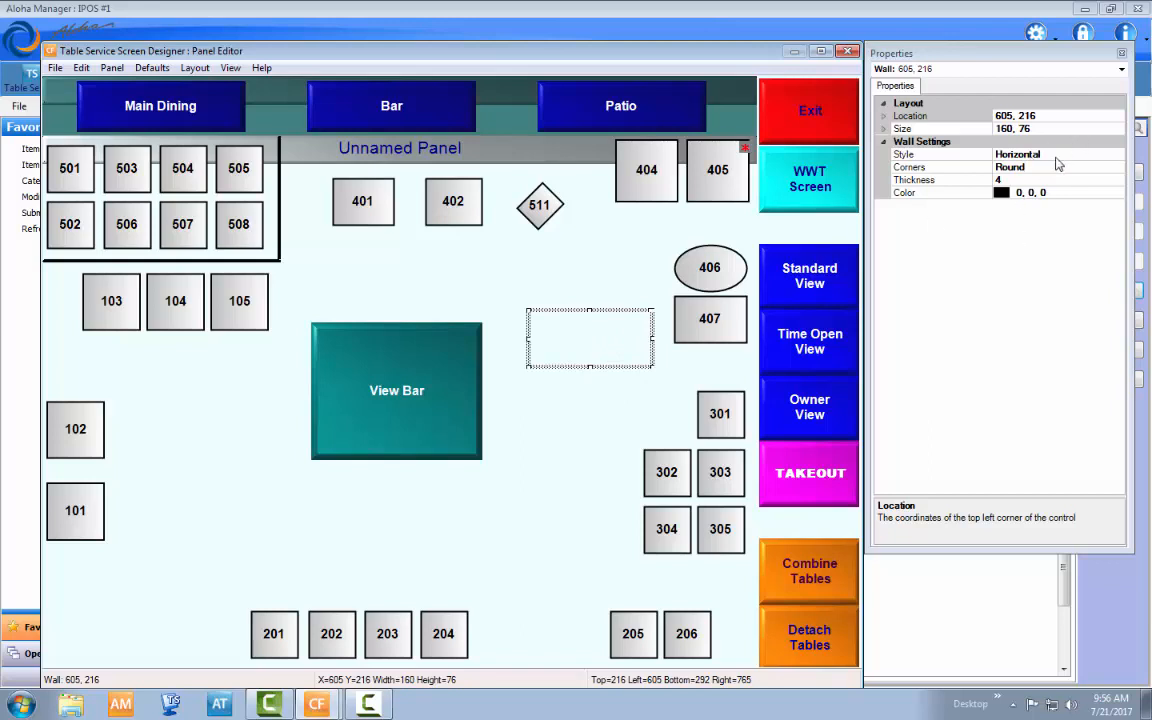
pyautogui.click(1121, 158)
pyautogui.click(1117, 155)
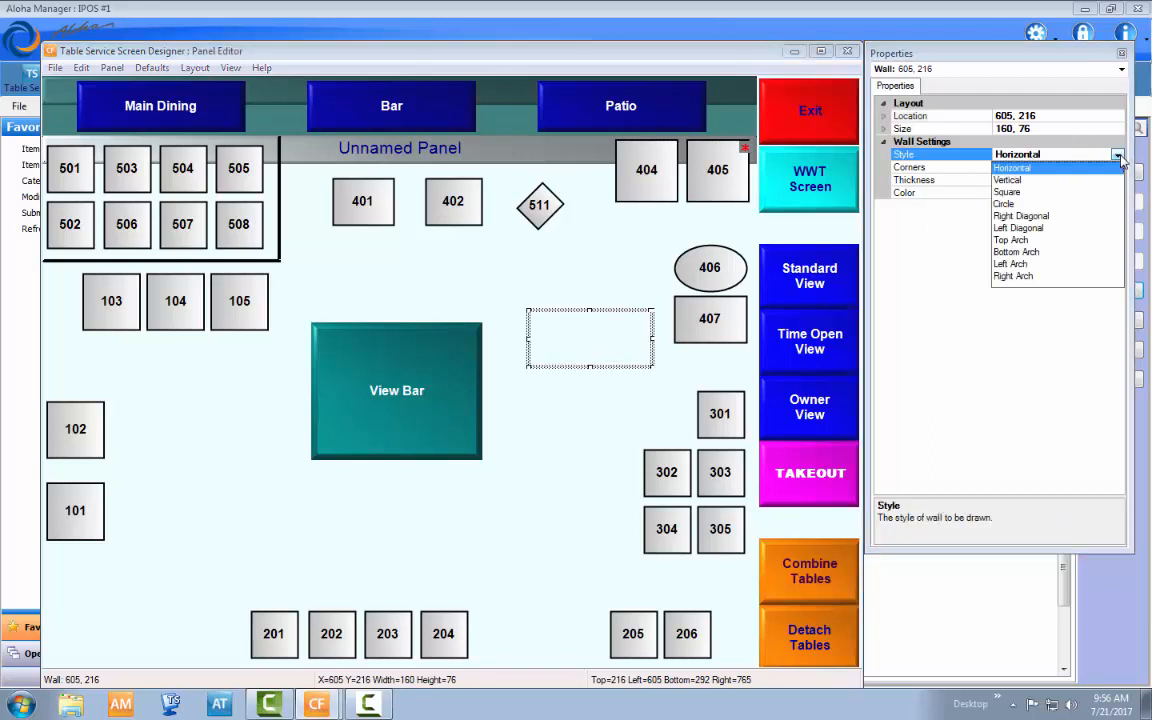
pyautogui.click(1007, 180)
pyautogui.click(568, 432)
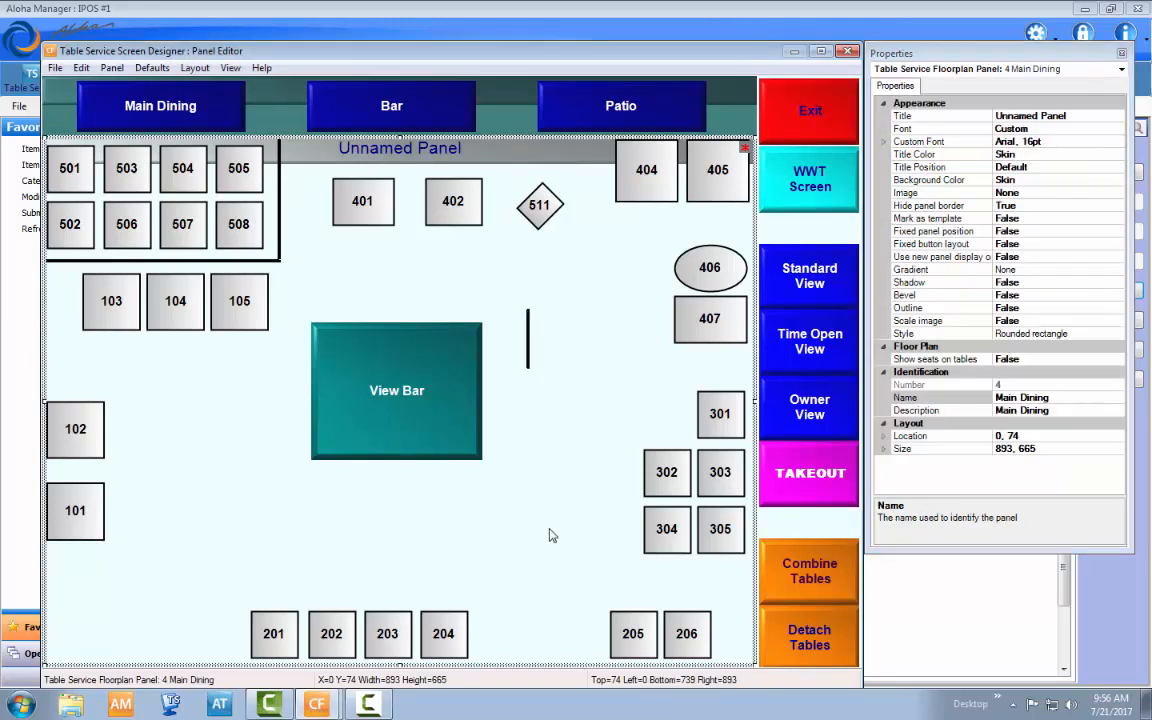
# - Change the style of the new wall beside table 407 to Top Arch and deselect it
pyautogui.click(526, 328)
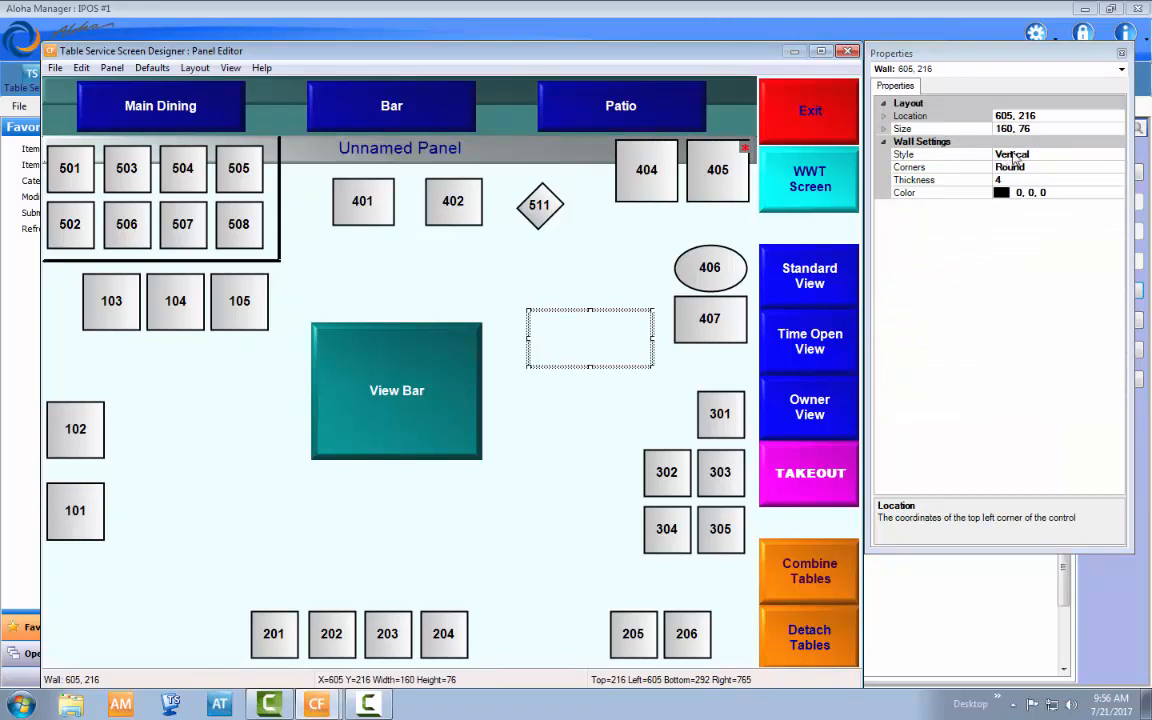
pyautogui.click(1119, 154)
pyautogui.click(1117, 154)
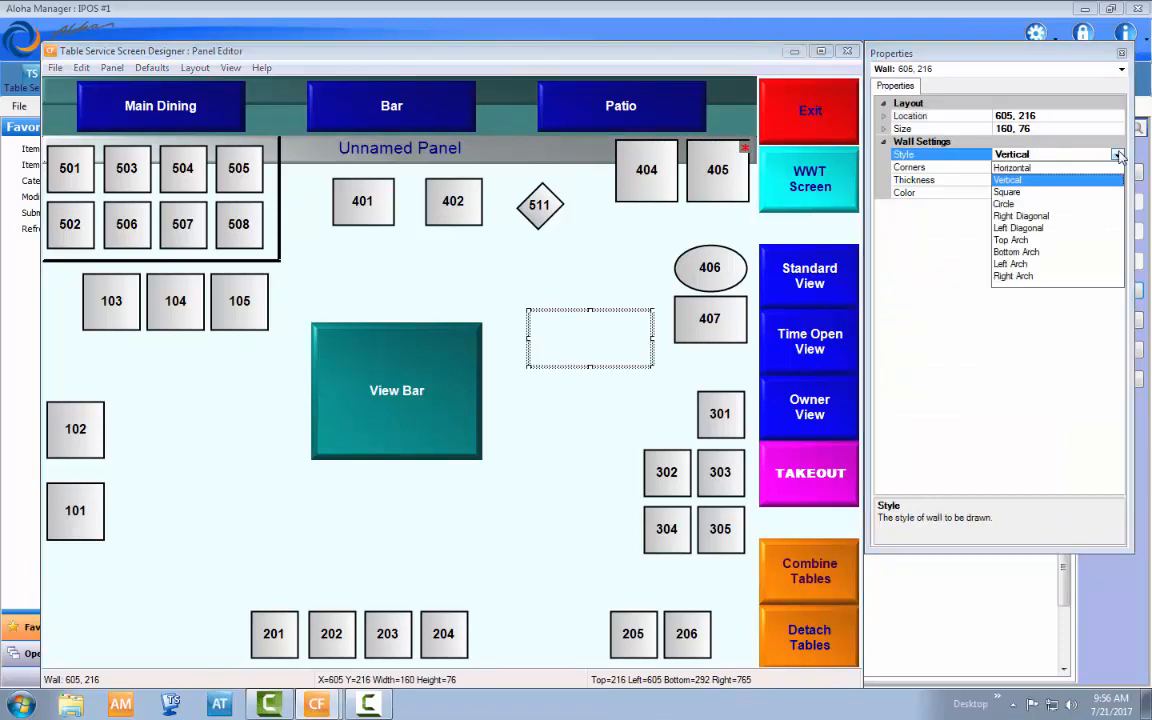
pyautogui.click(1021, 241)
pyautogui.click(546, 482)
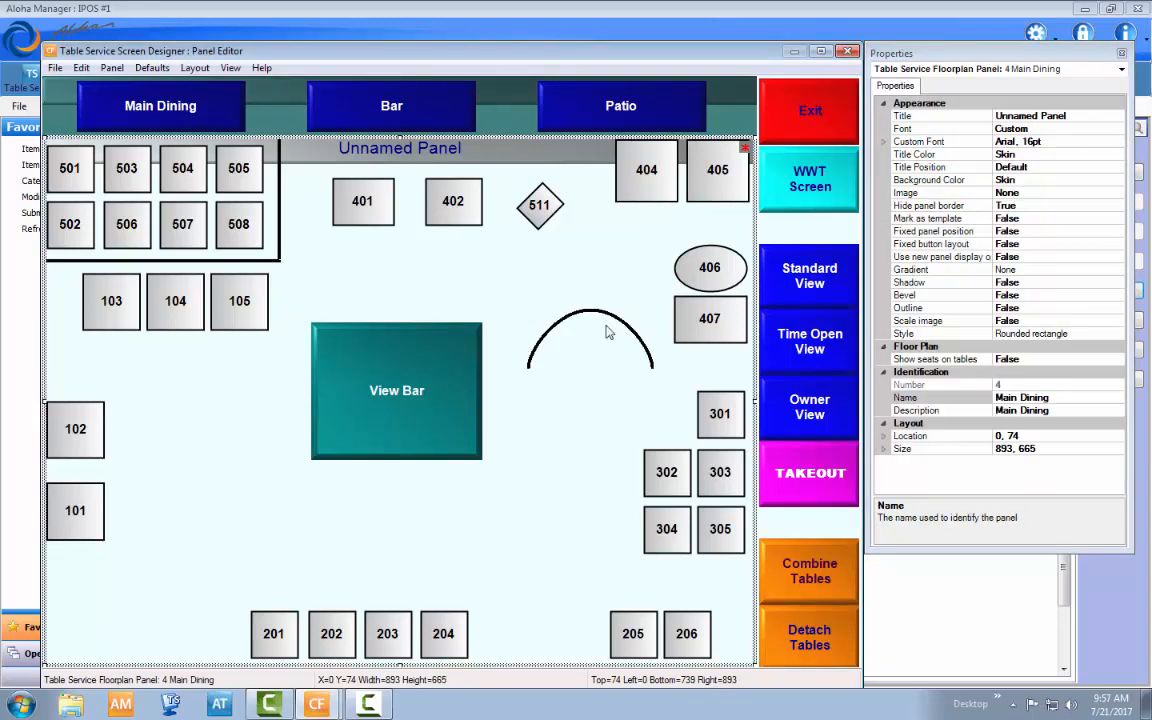
# - Move the vertical wall from beside tables 505 and 508 to about location 606, 289, under the left end of the arch
pyautogui.click(575, 345)
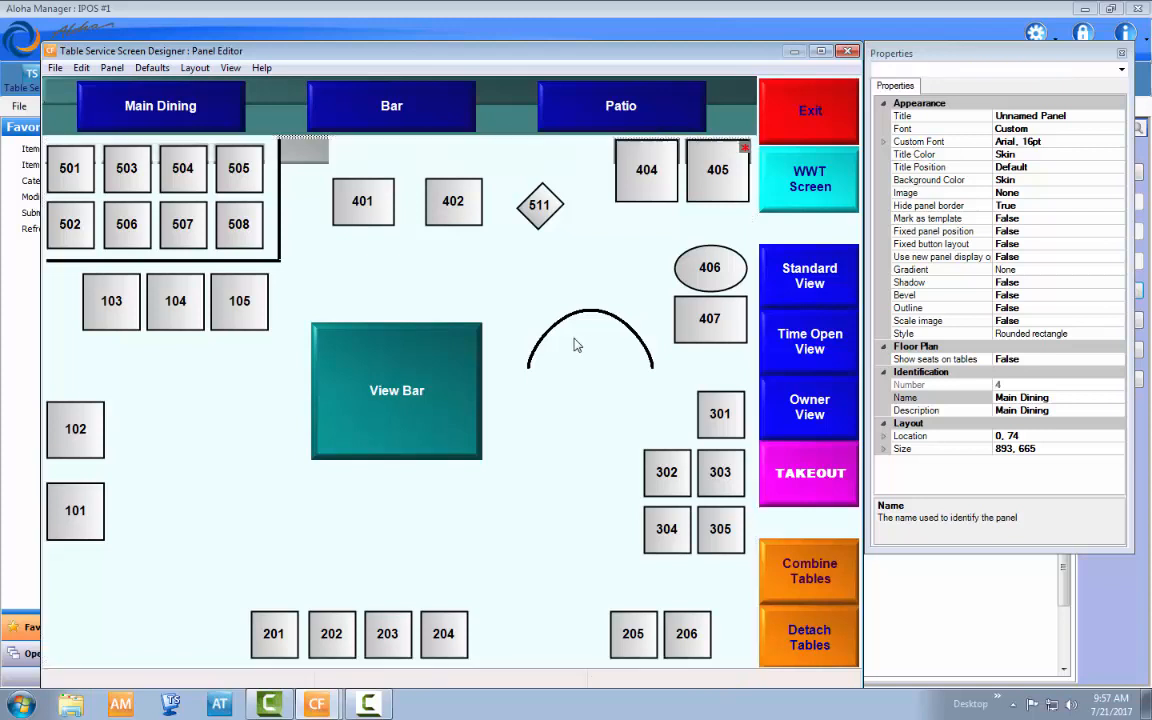
pyautogui.click(268, 189)
pyautogui.click(283, 191)
pyautogui.moveTo(284, 191); pyautogui.dragTo(533, 423)
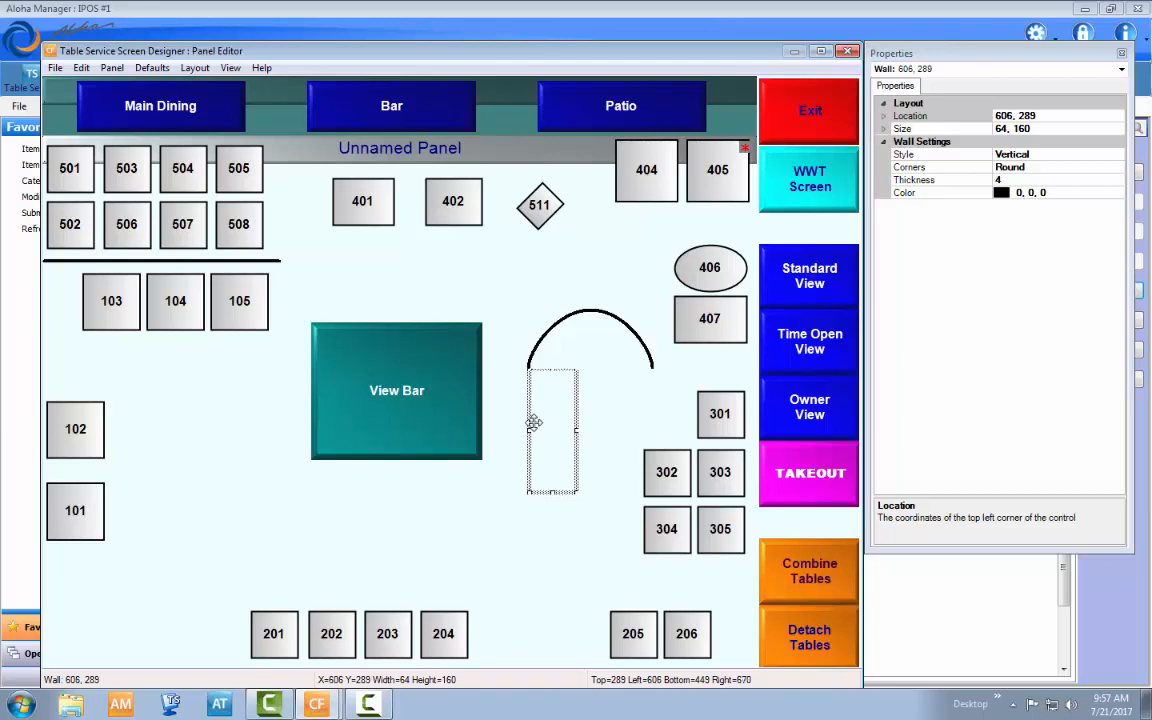
pyautogui.click(563, 552)
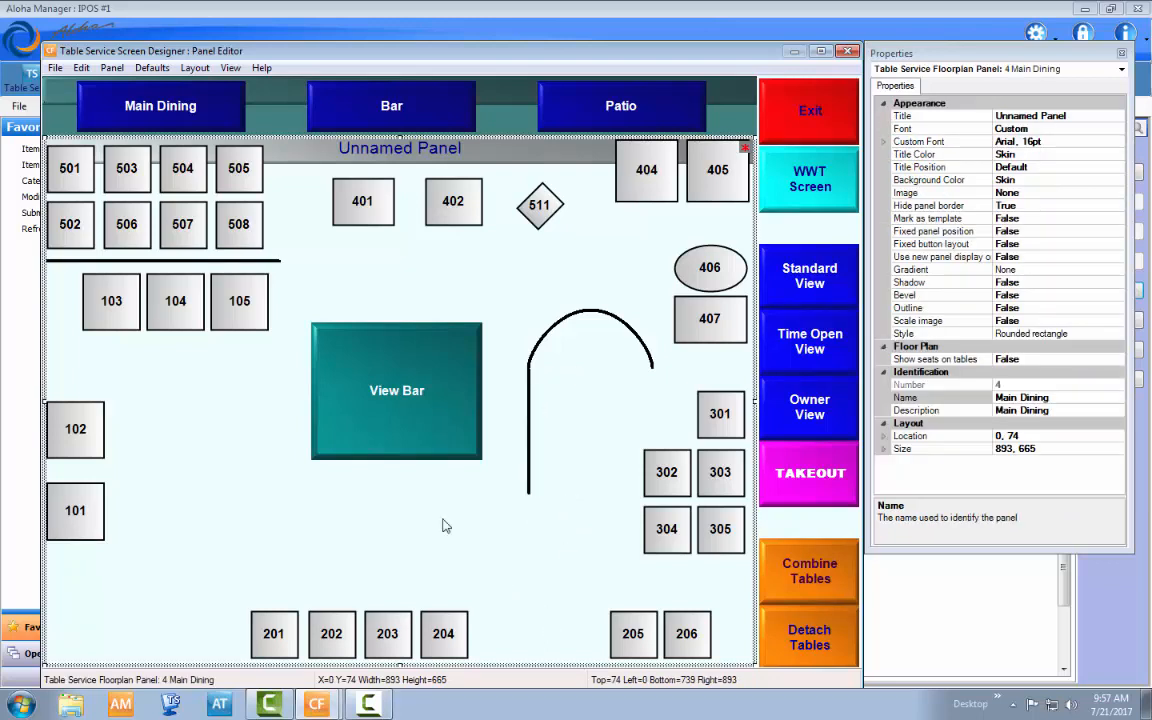
# - Resize the arch wall to about 147 by 68 at about location 236, 429, and delete it from the floorplan
pyautogui.click(533, 306)
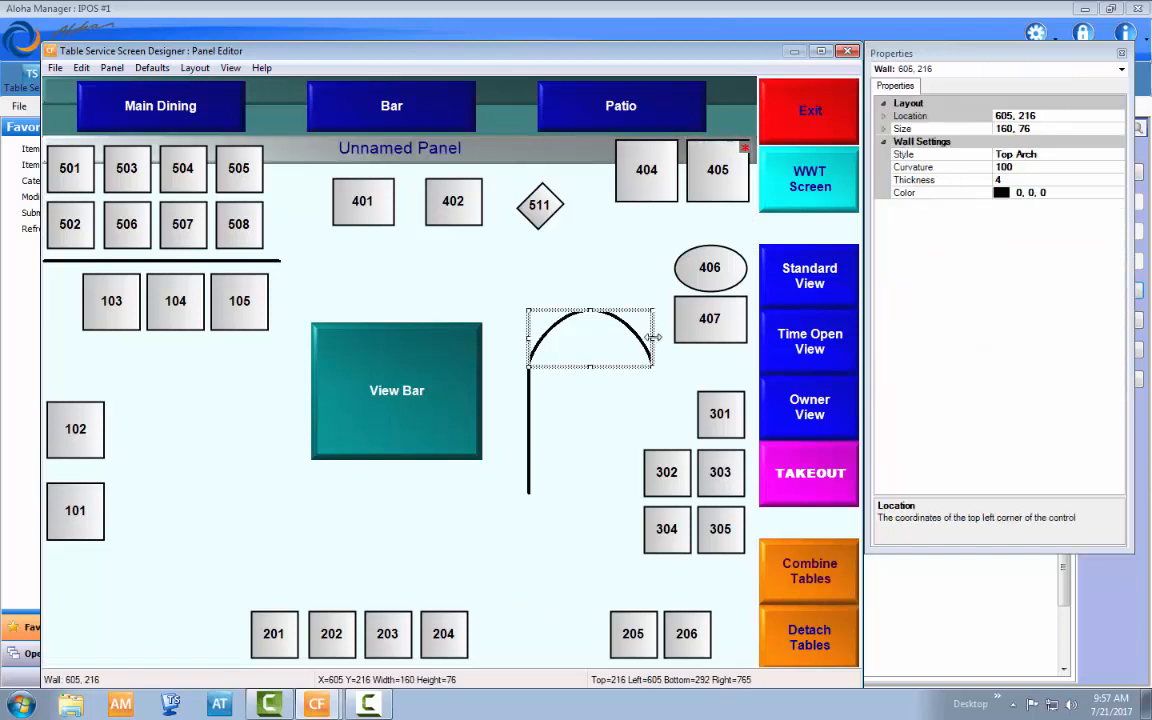
pyautogui.moveTo(653, 339)
pyautogui.mouseDown()
pyautogui.moveTo(593, 343)
pyautogui.moveTo(642, 343)
pyautogui.mouseUp()
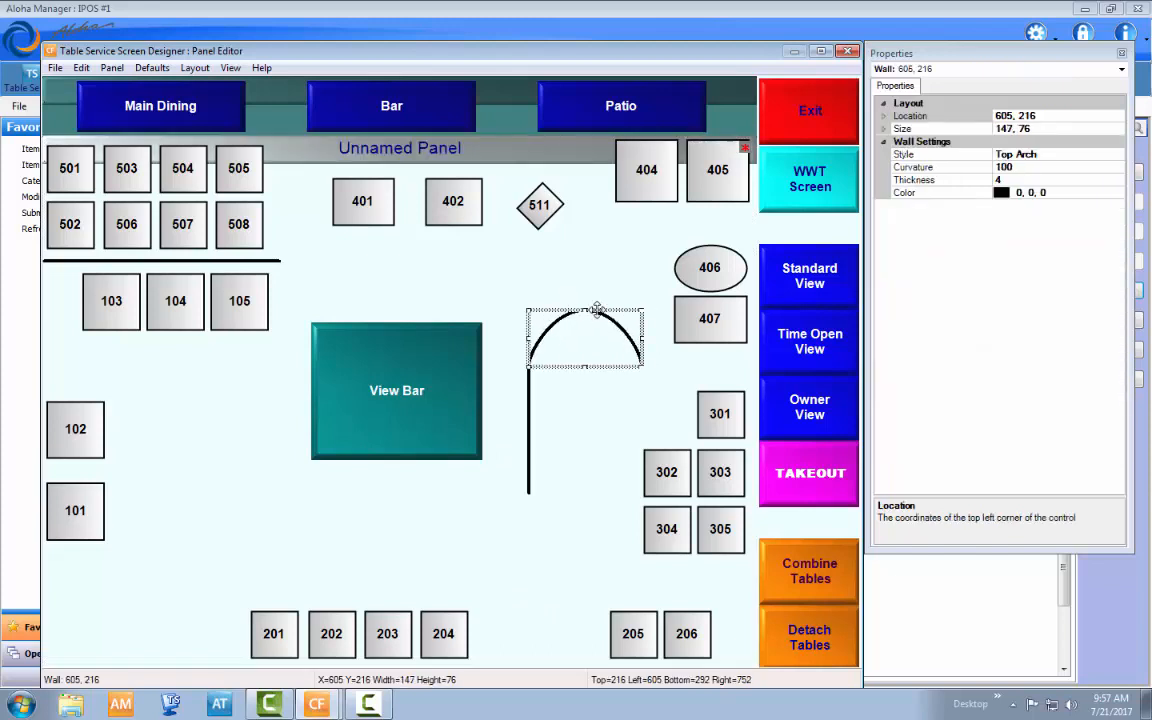
pyautogui.moveTo(585, 309); pyautogui.dragTo(258, 480)
pyautogui.rightClick(285, 517)
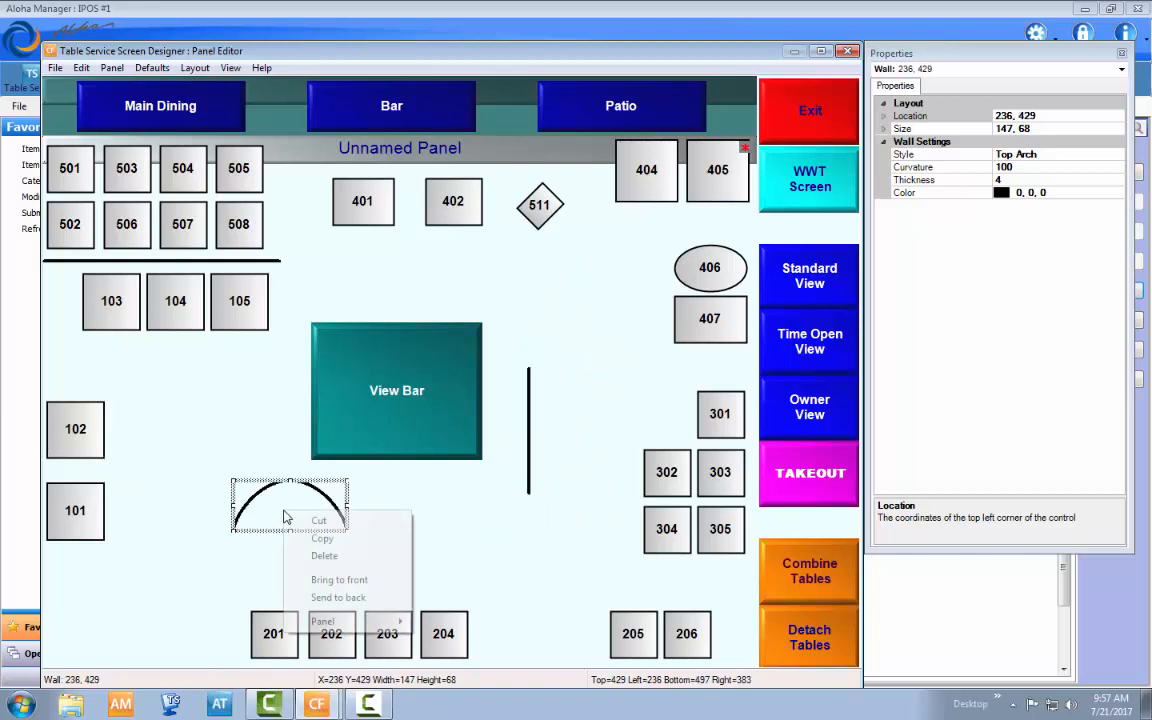
pyautogui.click(322, 553)
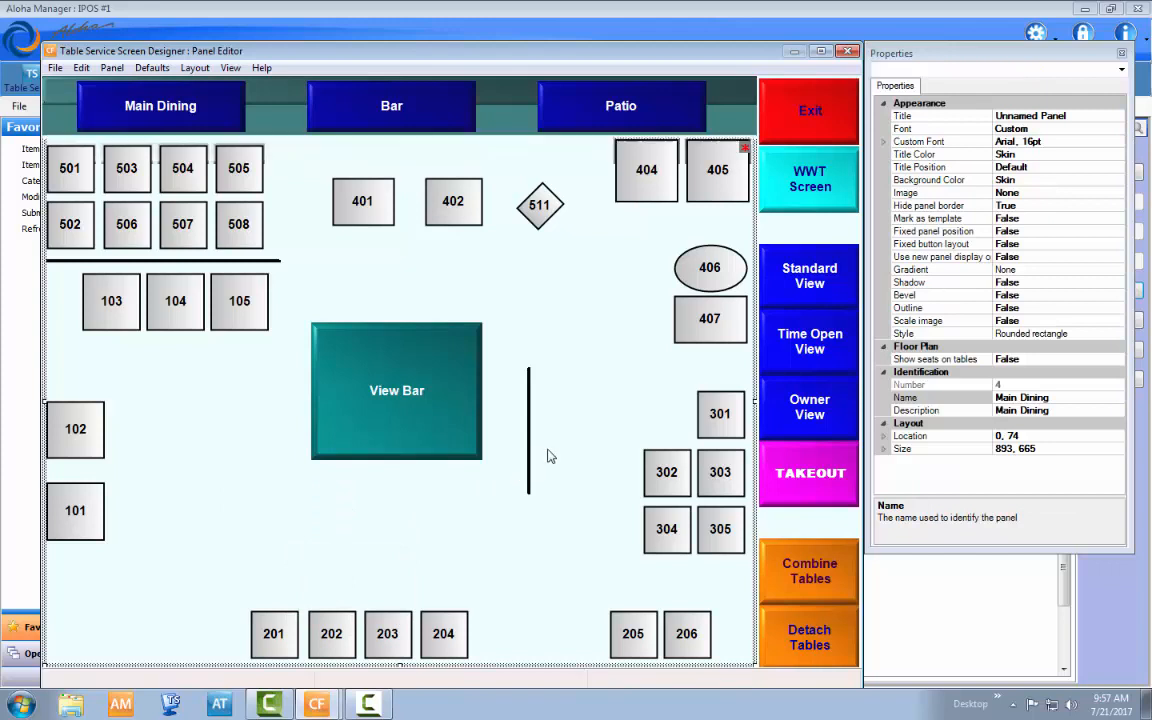
# - Move the vertical wall back beside tables 505 and 508 at about location 296, 0, and shorten its lower end
pyautogui.moveTo(530, 419); pyautogui.dragTo(287, 180)
pyautogui.click(529, 302)
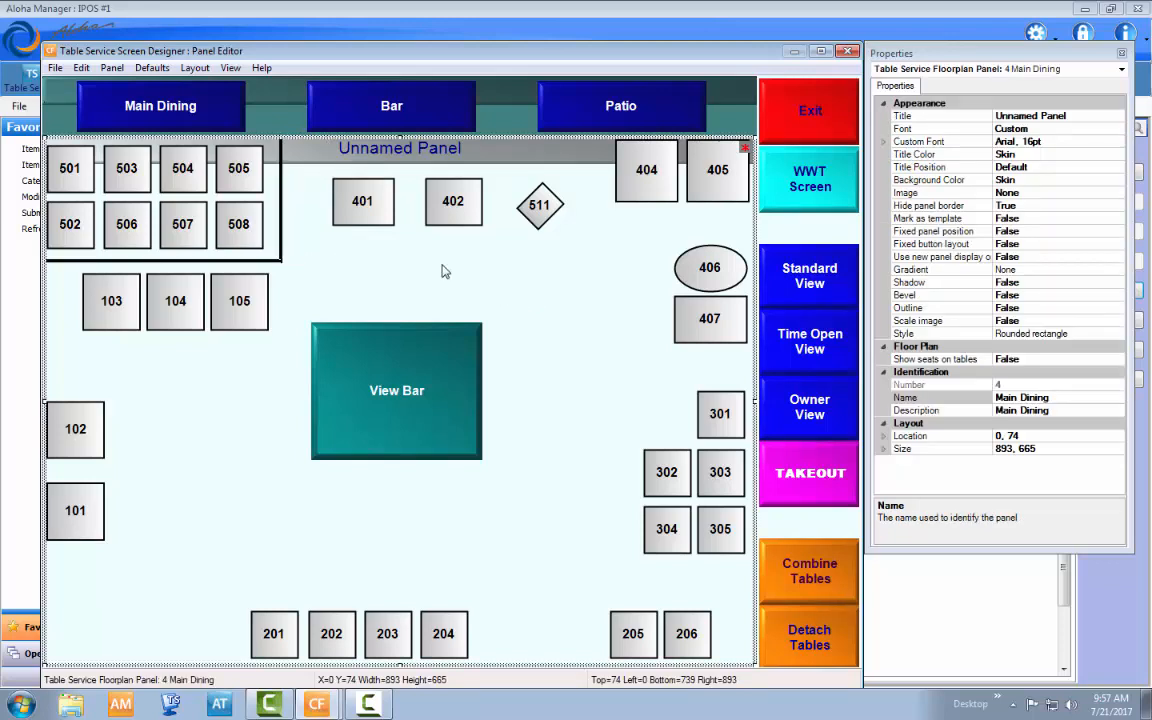
pyautogui.click(283, 253)
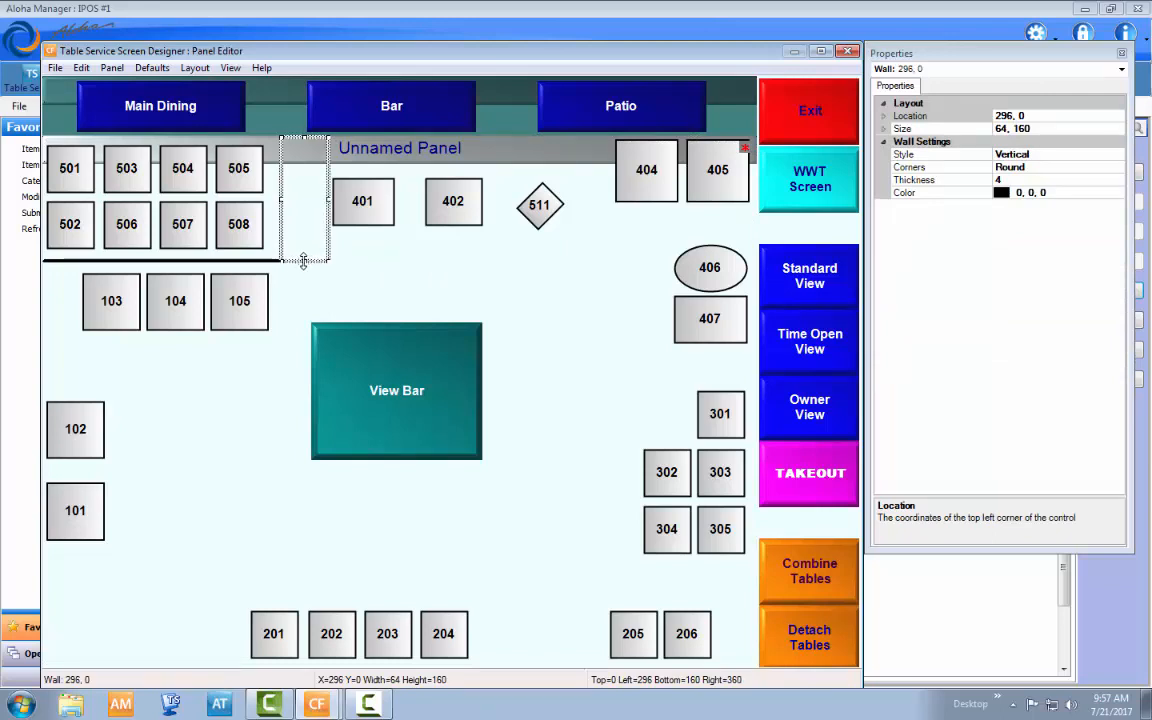
pyautogui.moveTo(304, 261); pyautogui.dragTo(309, 241)
pyautogui.click(527, 326)
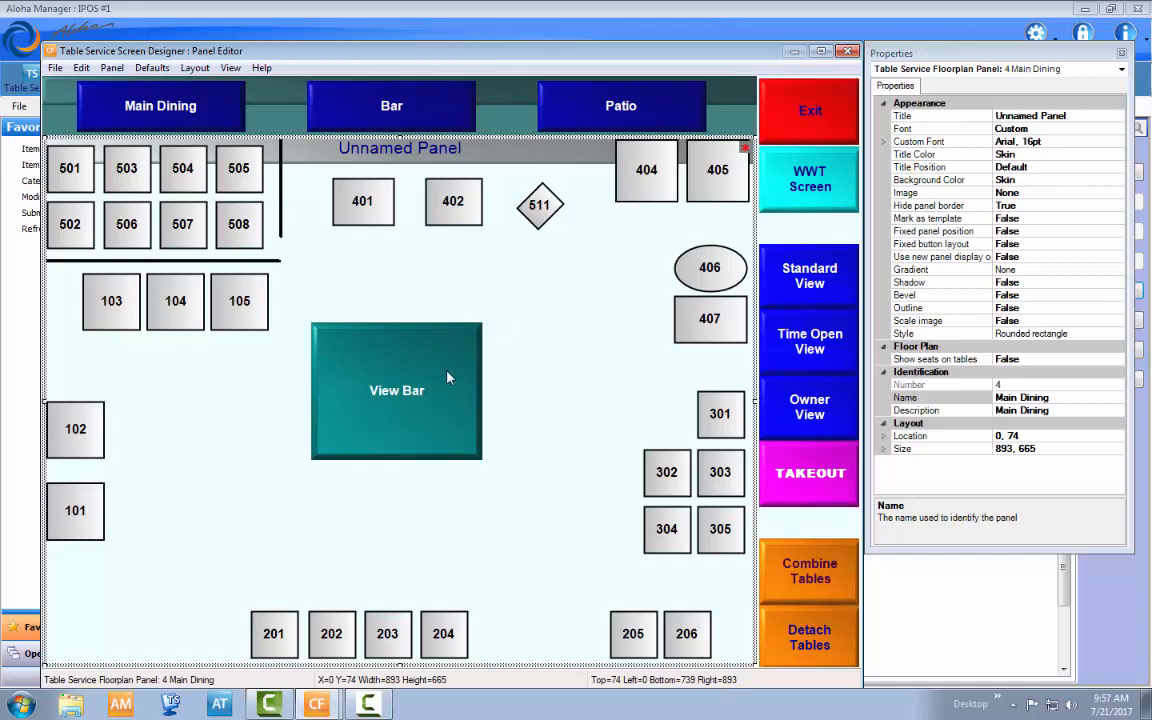
# - Add a new button to the Main Dining panel and place it at about location 165, 304, between table 102 and View Bar
pyautogui.rightClick(434, 253)
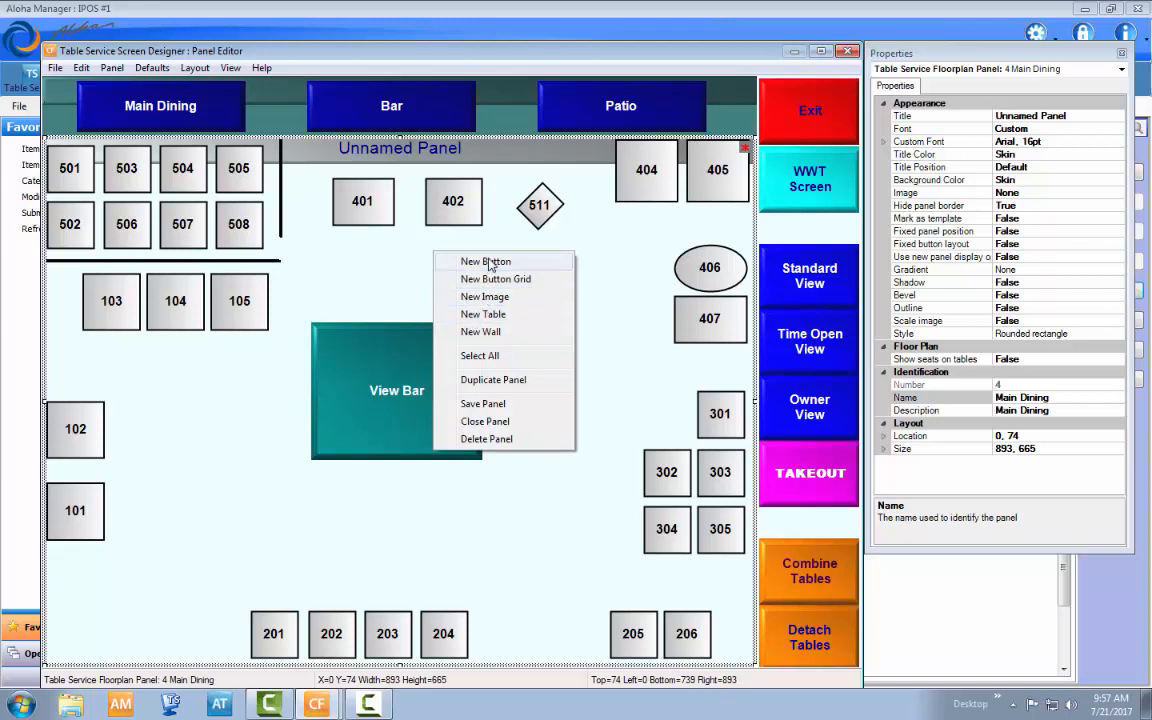
pyautogui.click(488, 261)
pyautogui.moveTo(418, 402); pyautogui.dragTo(240, 397)
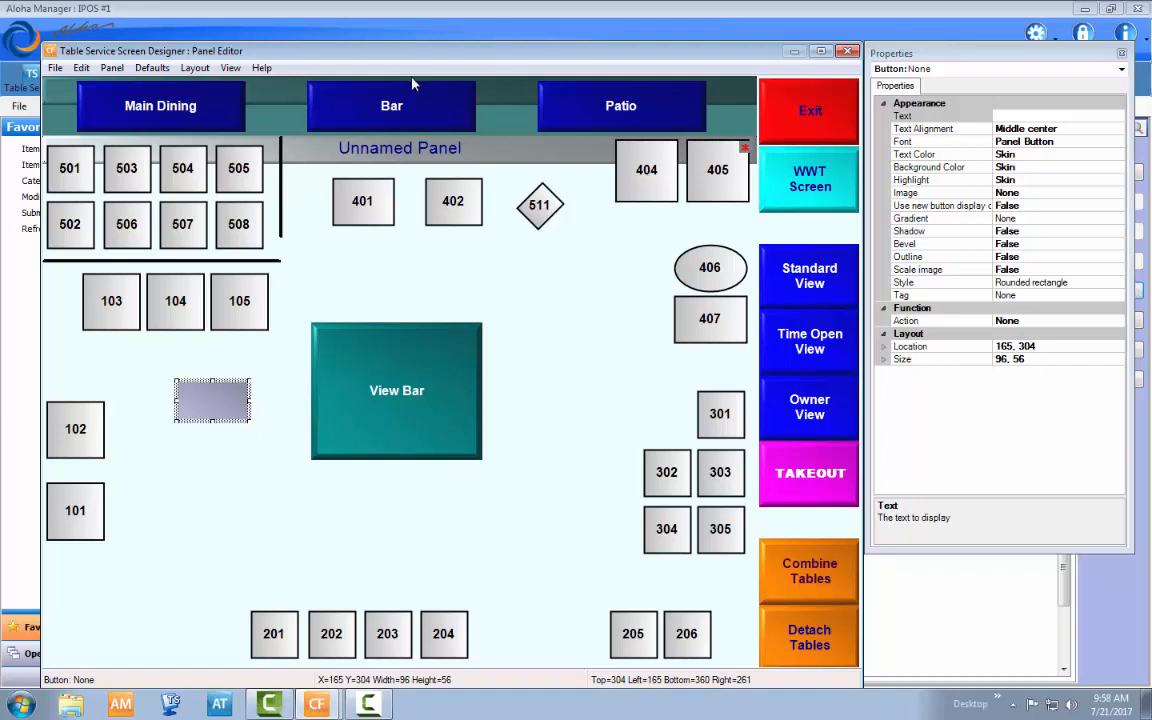
# - Examine the Bar button's properties and the list of actions available for the new blank button
pyautogui.click(405, 105)
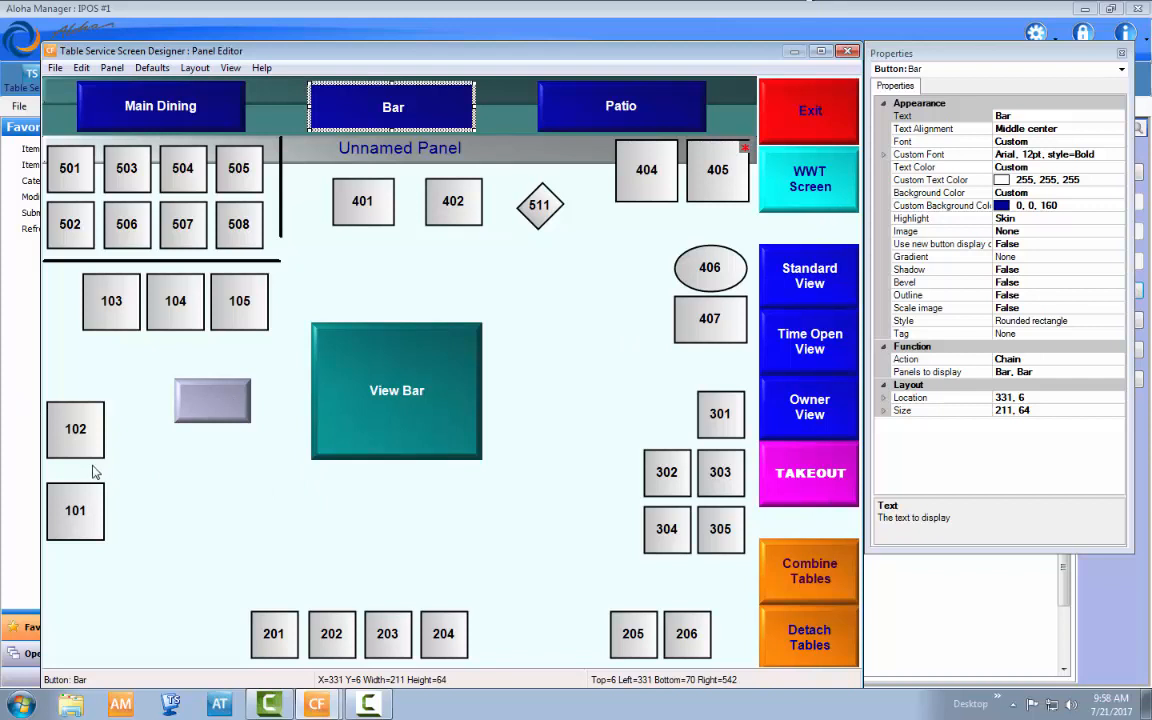
pyautogui.click(210, 400)
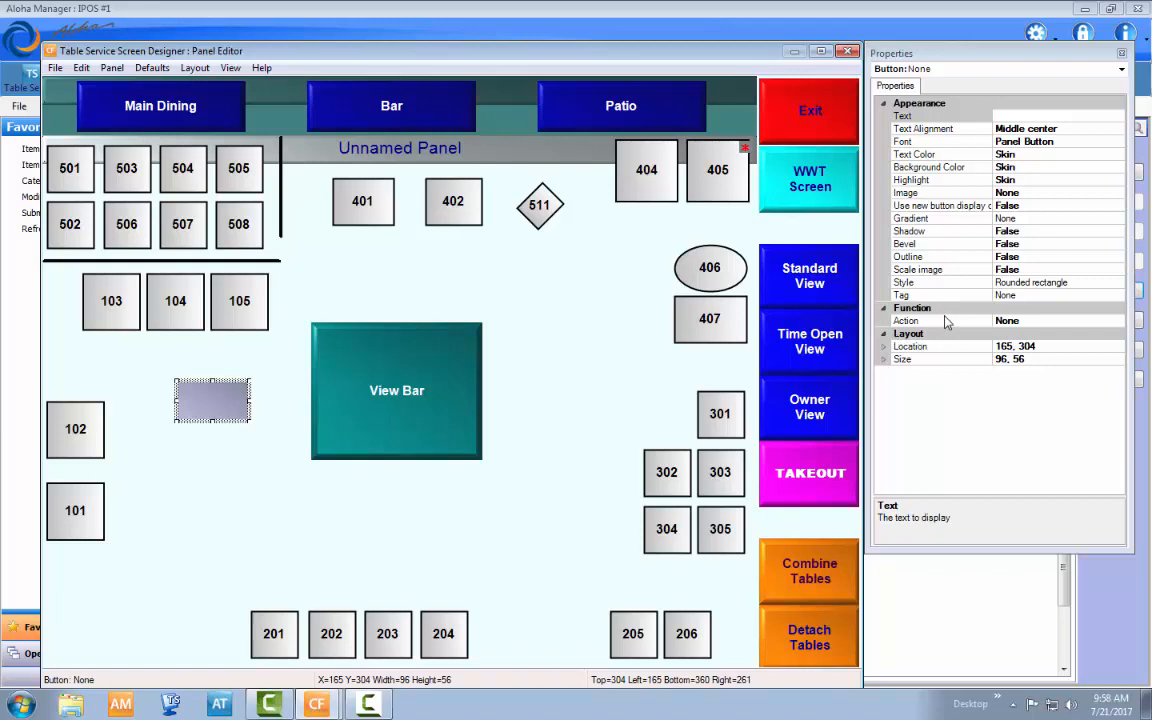
pyautogui.click(1116, 322)
pyautogui.click(1117, 322)
pyautogui.scroll(-8, 1090, 368)
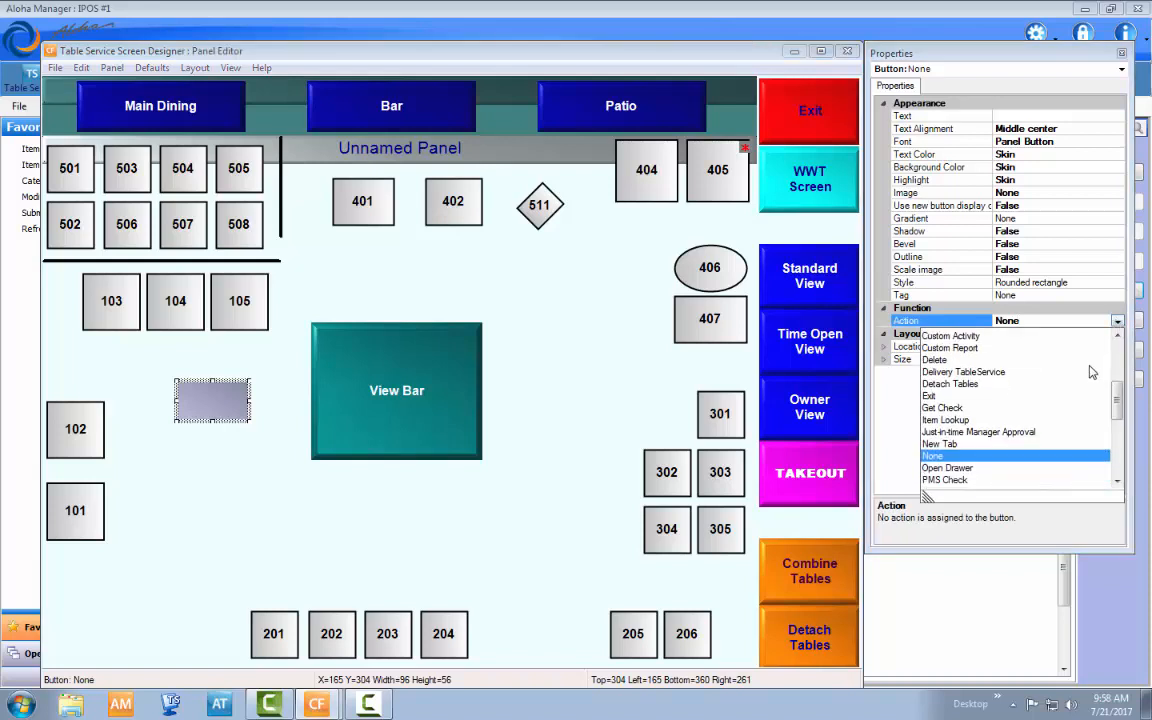
pyautogui.scroll(10, 1080, 405)
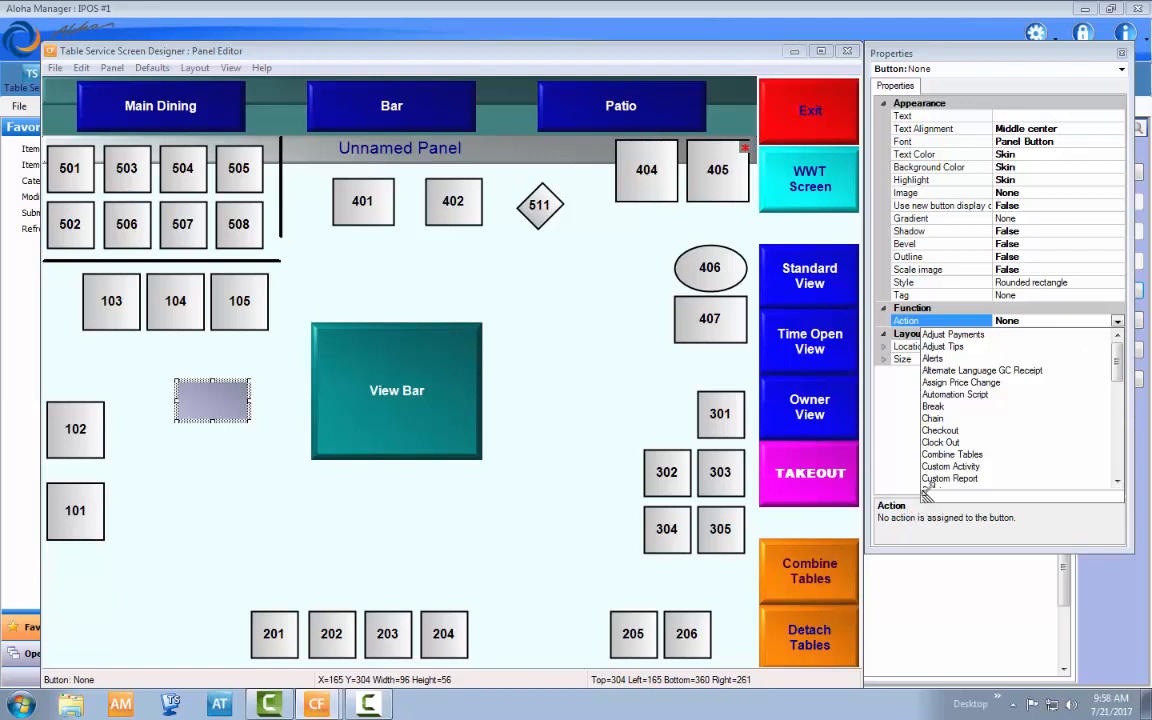
pyautogui.click(212, 402)
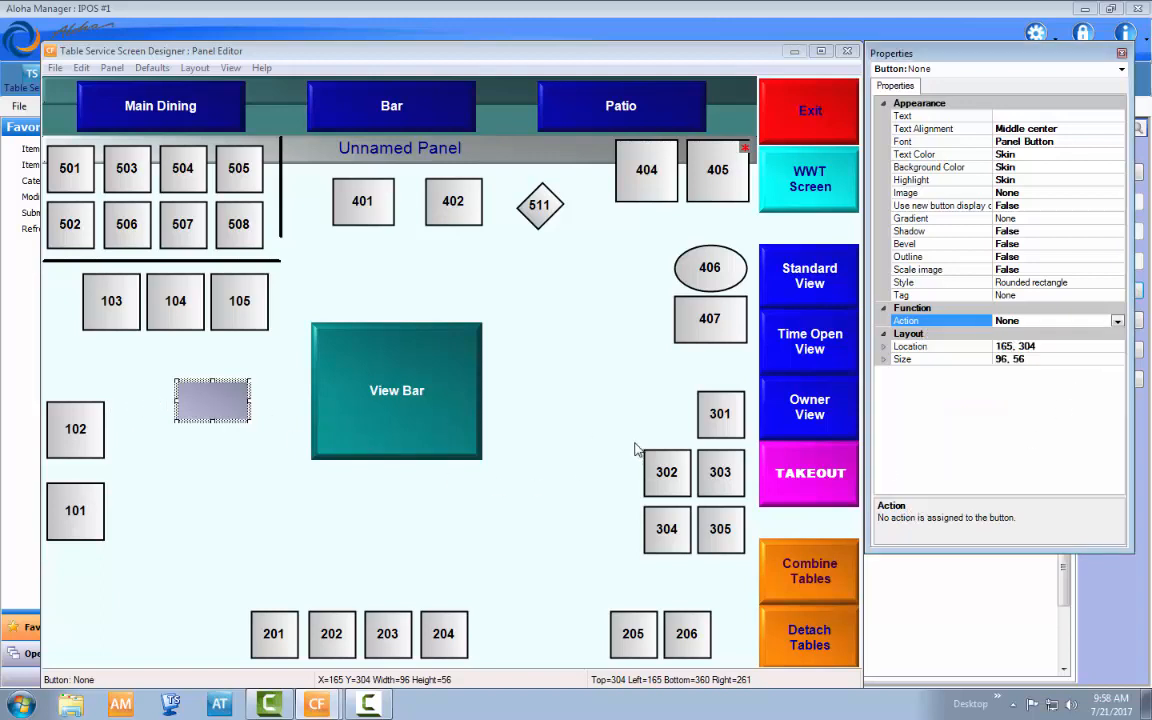
# - Move the blank button to about location 606, 237, between View Bar and table 407, and set its action to Chain
pyautogui.moveTo(211, 405); pyautogui.dragTo(563, 351)
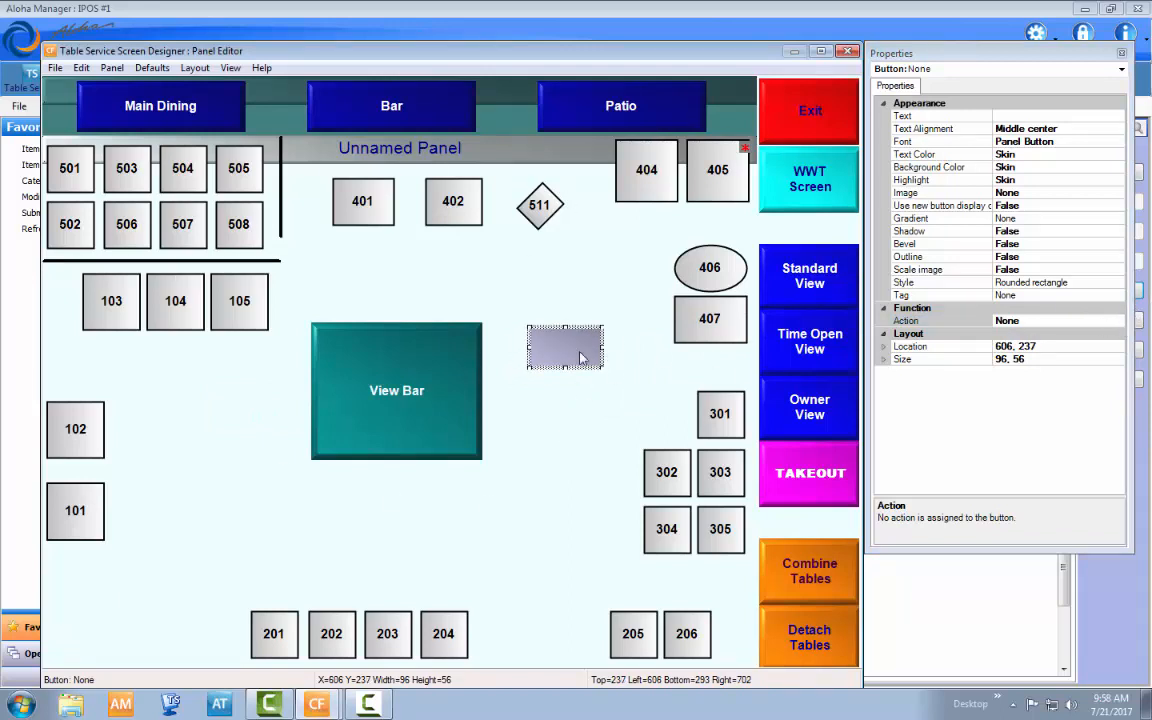
pyautogui.click(1122, 321)
pyautogui.click(1117, 321)
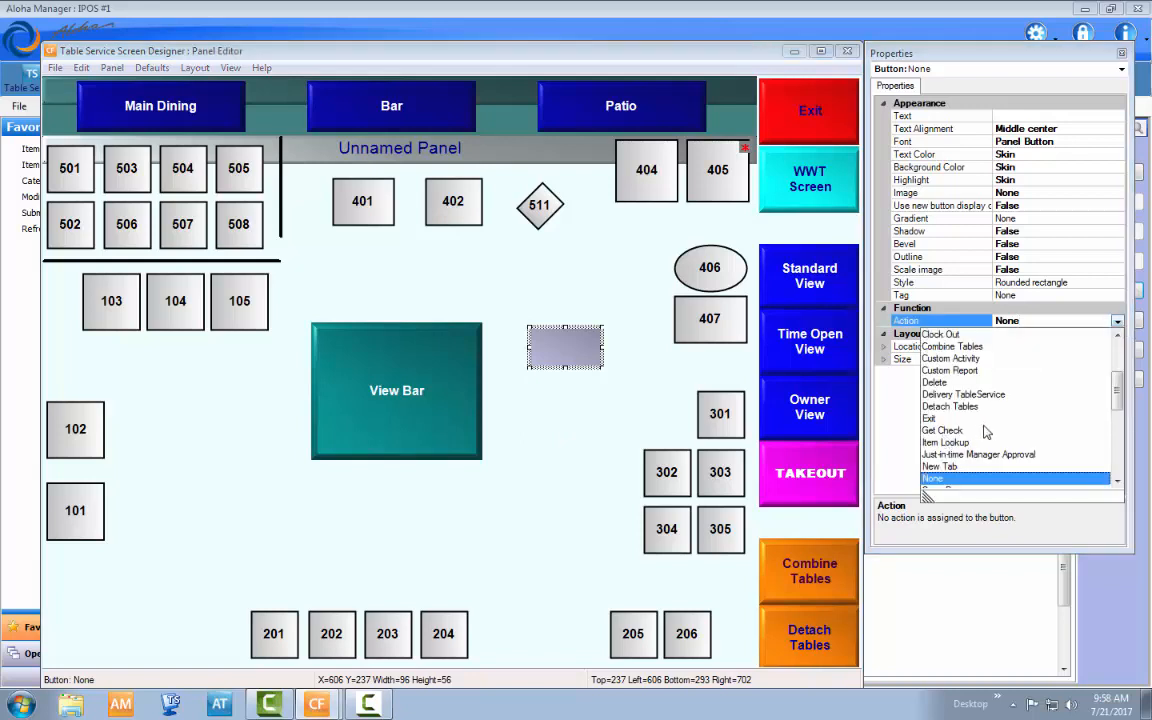
pyautogui.scroll(-1, 985, 430)
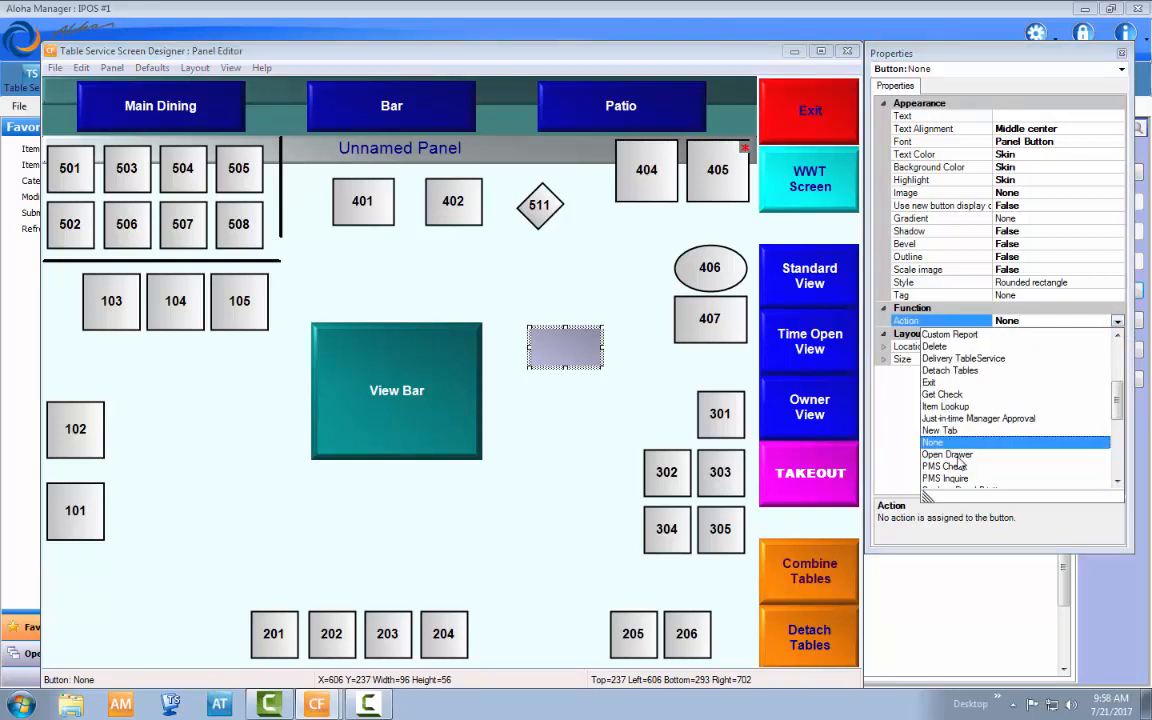
pyautogui.scroll(4, 962, 448)
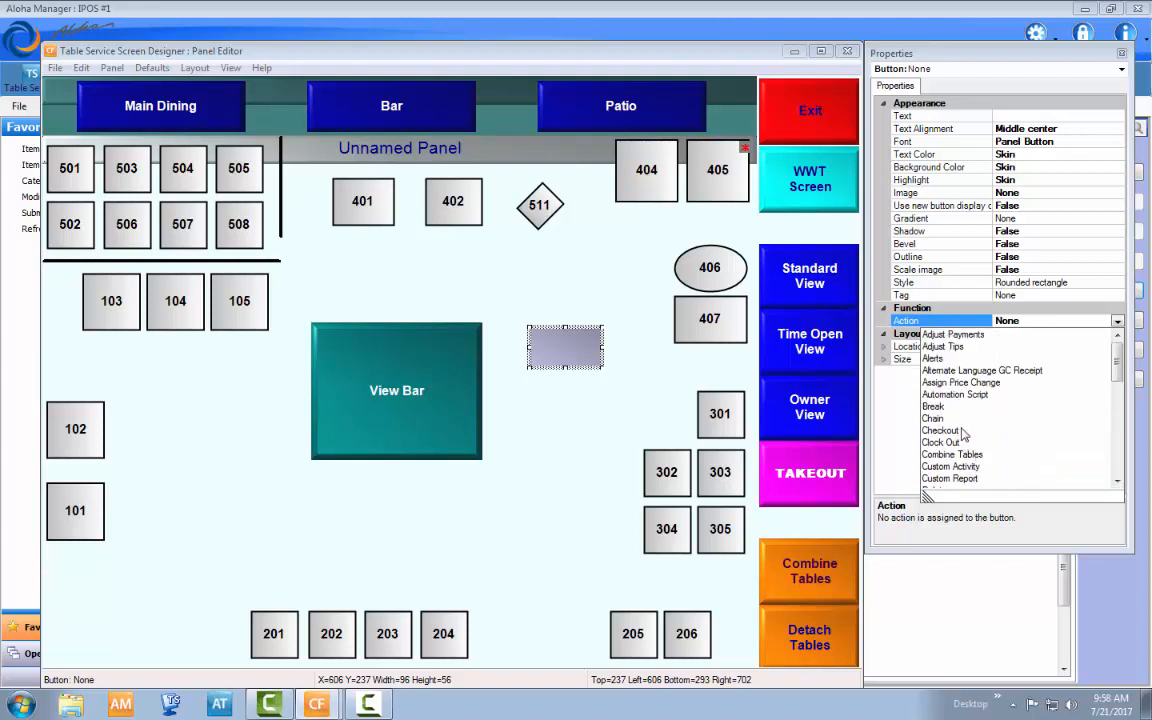
pyautogui.click(958, 418)
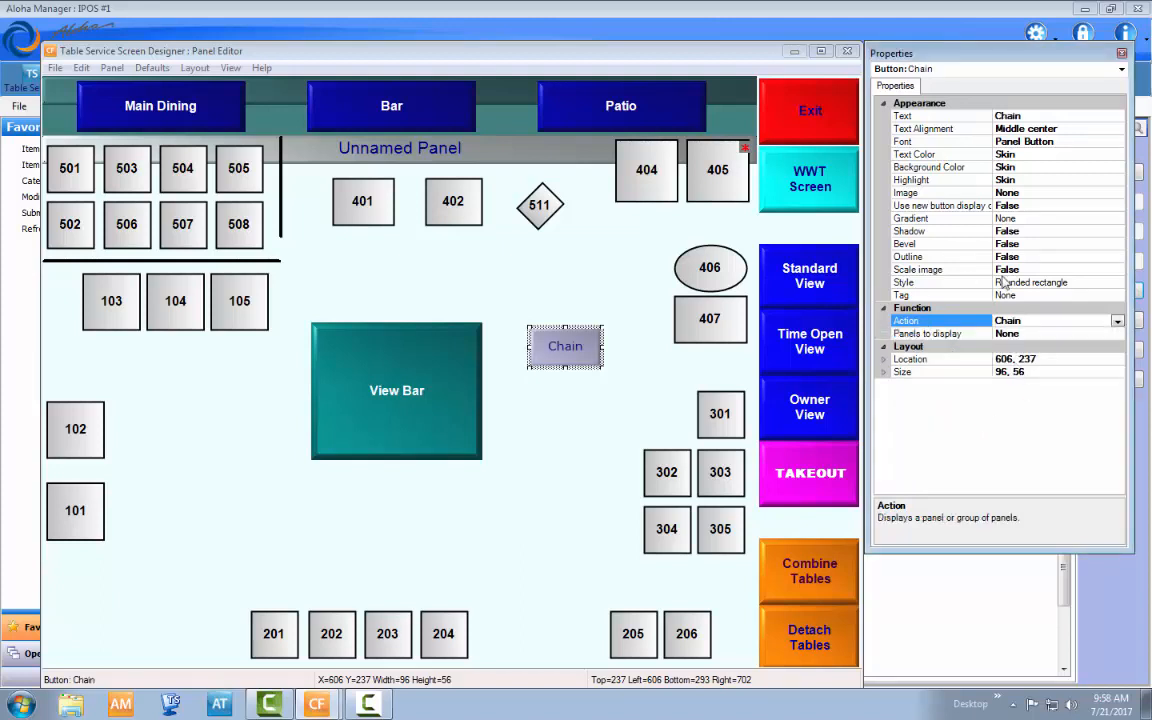
# - Set the Chain button to display the outside patio panel
pyautogui.click(1116, 334)
pyautogui.click(1116, 334)
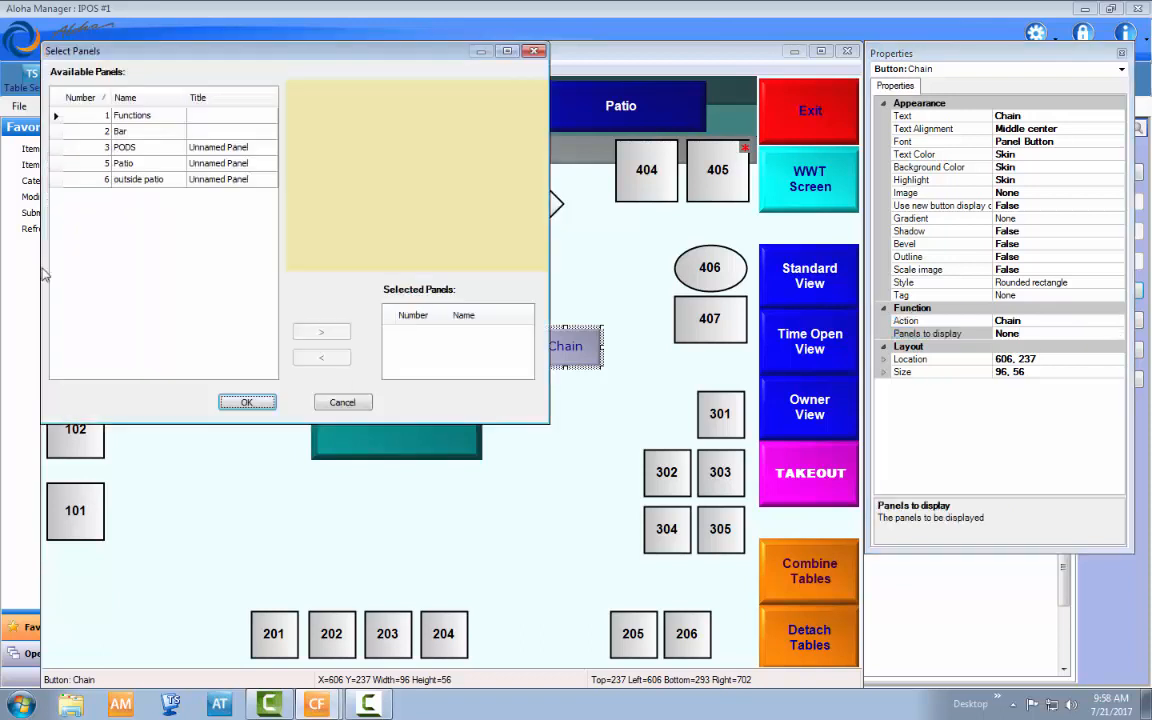
pyautogui.click(140, 165)
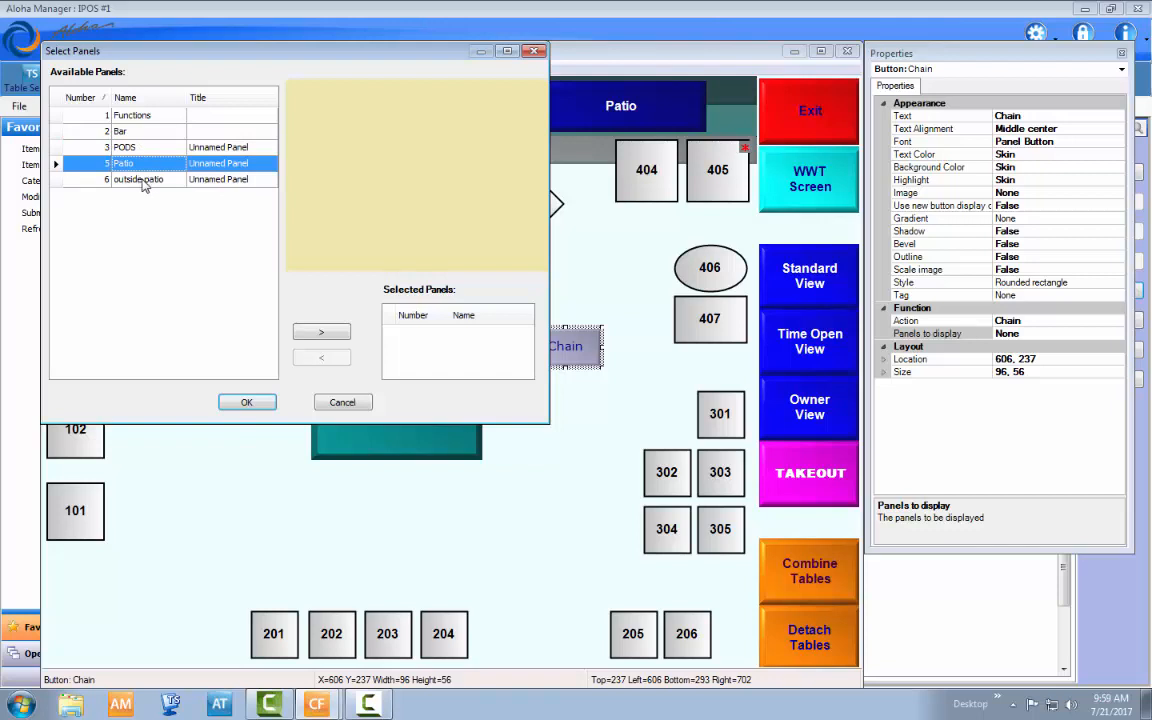
pyautogui.click(143, 182)
pyautogui.doubleClick(168, 180)
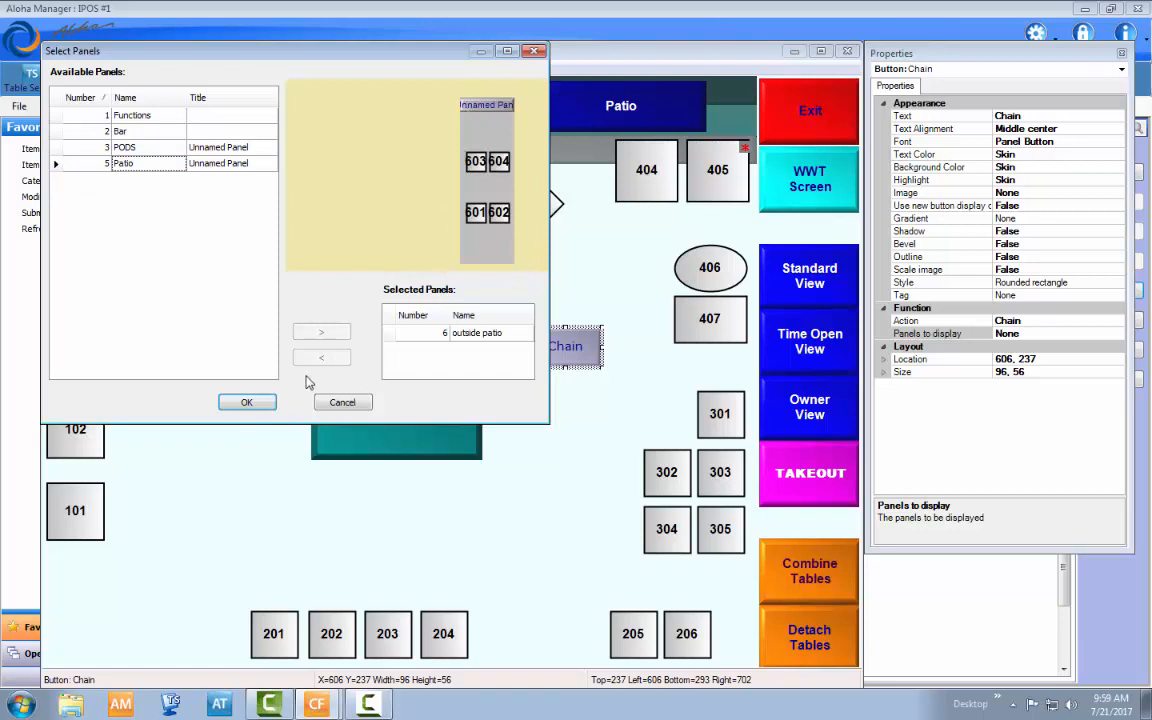
pyautogui.click(236, 402)
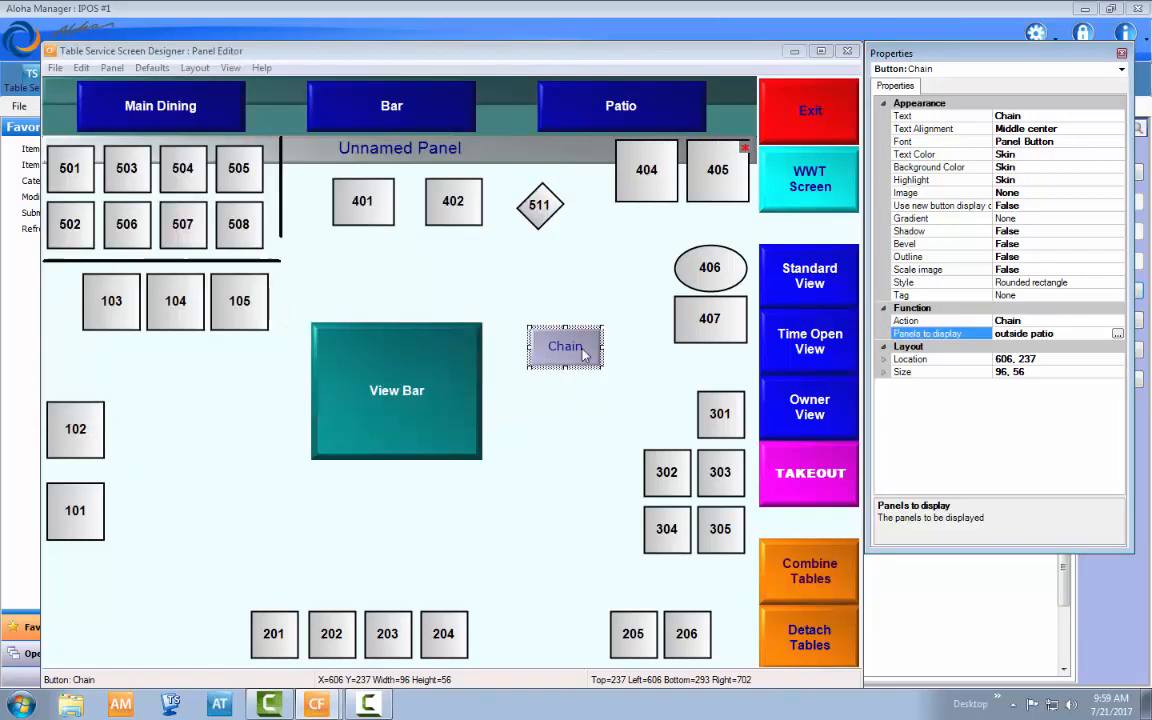
# - Change the Chain button's text to Patio and move it to the floorplan's lower-left corner at location 0, 609
pyautogui.moveTo(530, 330); pyautogui.dragTo(509, 461)
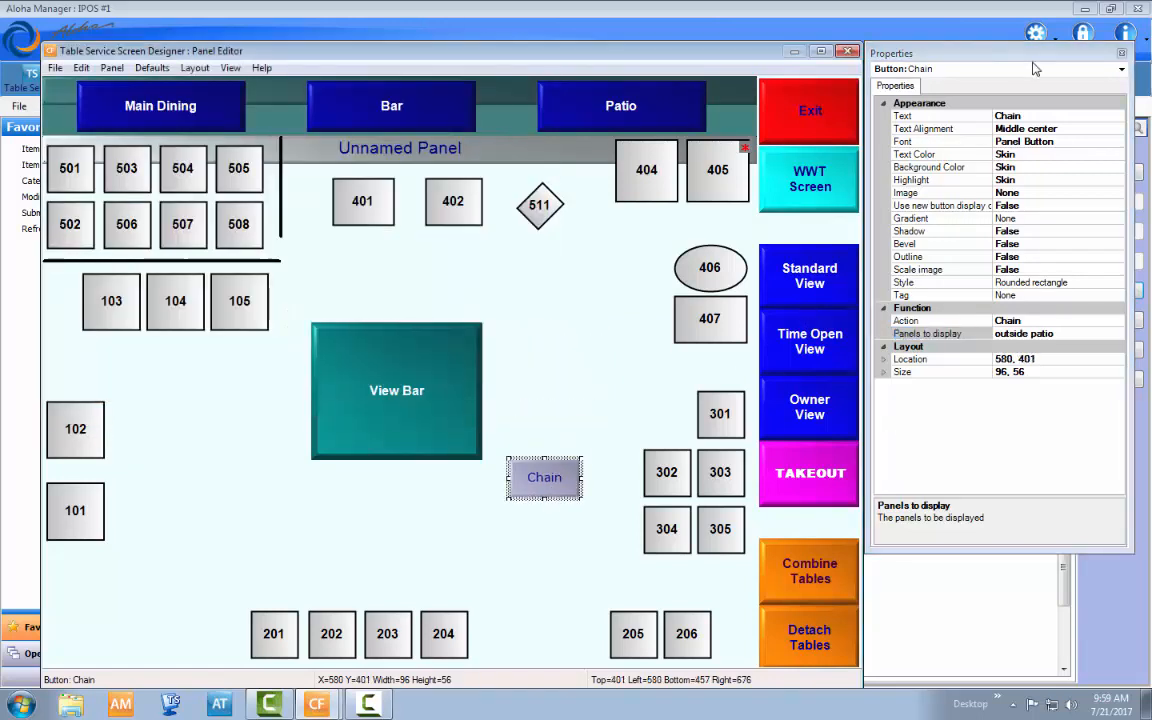
pyautogui.click(950, 116)
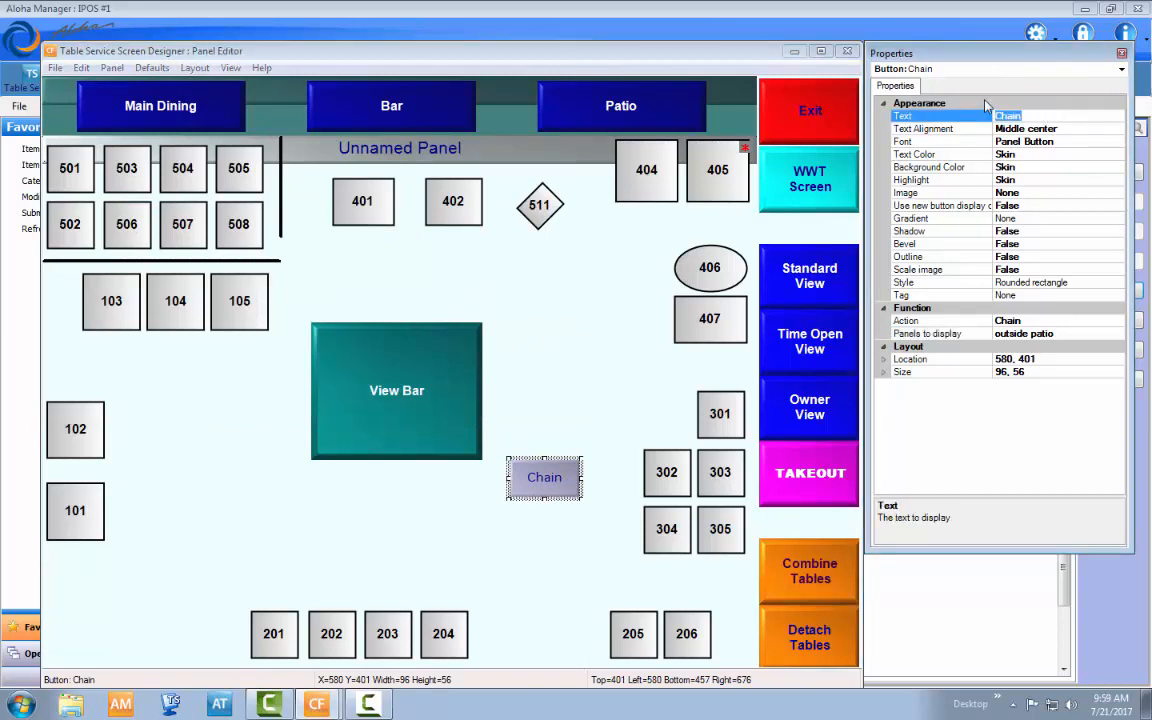
pyautogui.write('Patio')
pyautogui.click(529, 385)
pyautogui.click(542, 497)
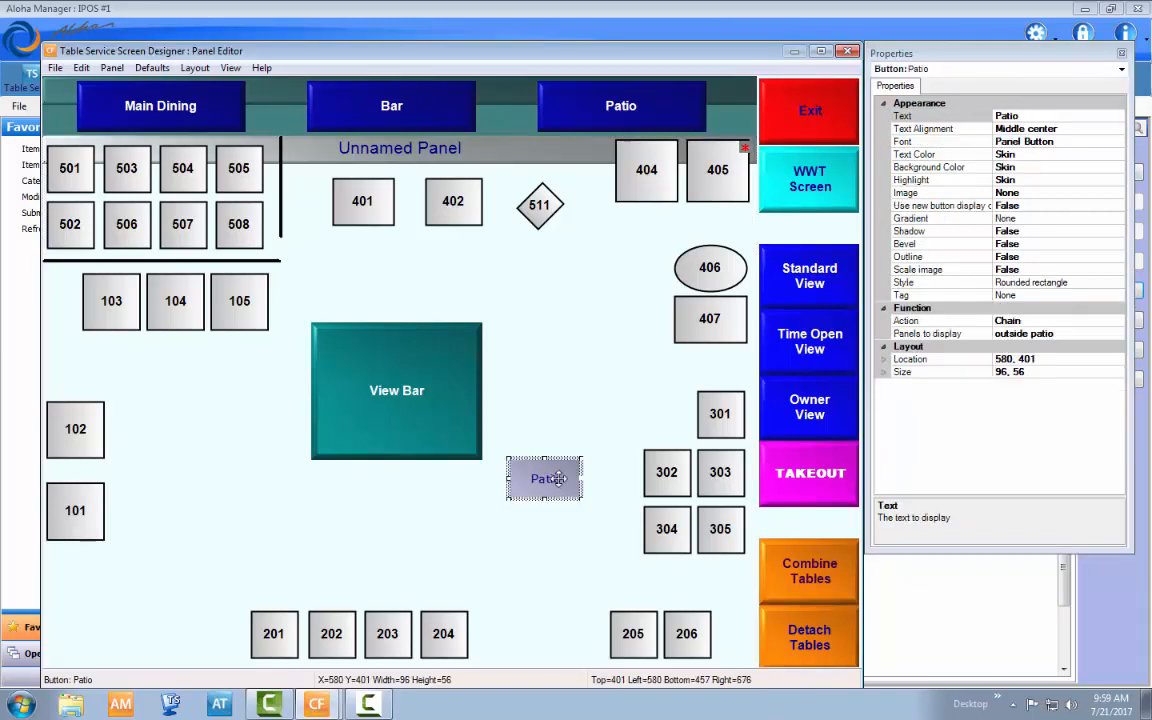
pyautogui.moveTo(542, 497); pyautogui.dragTo(66, 667)
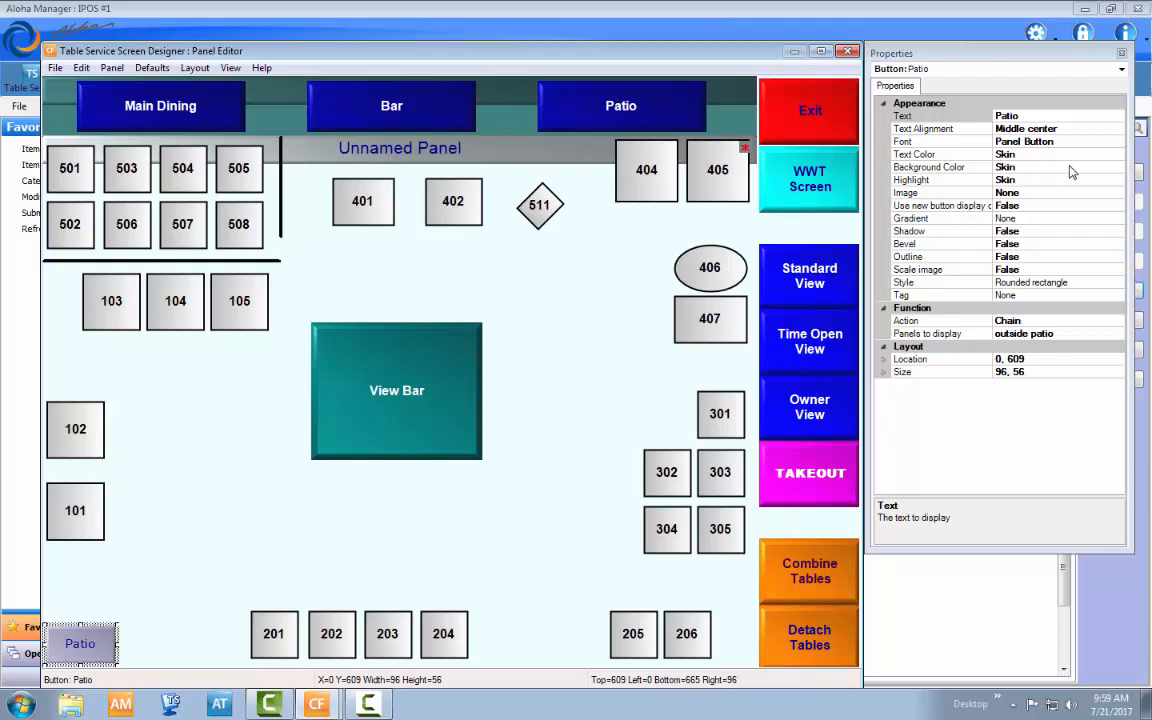
# - Give the Patio button a custom Verdana font in bold style
pyautogui.click(1113, 145)
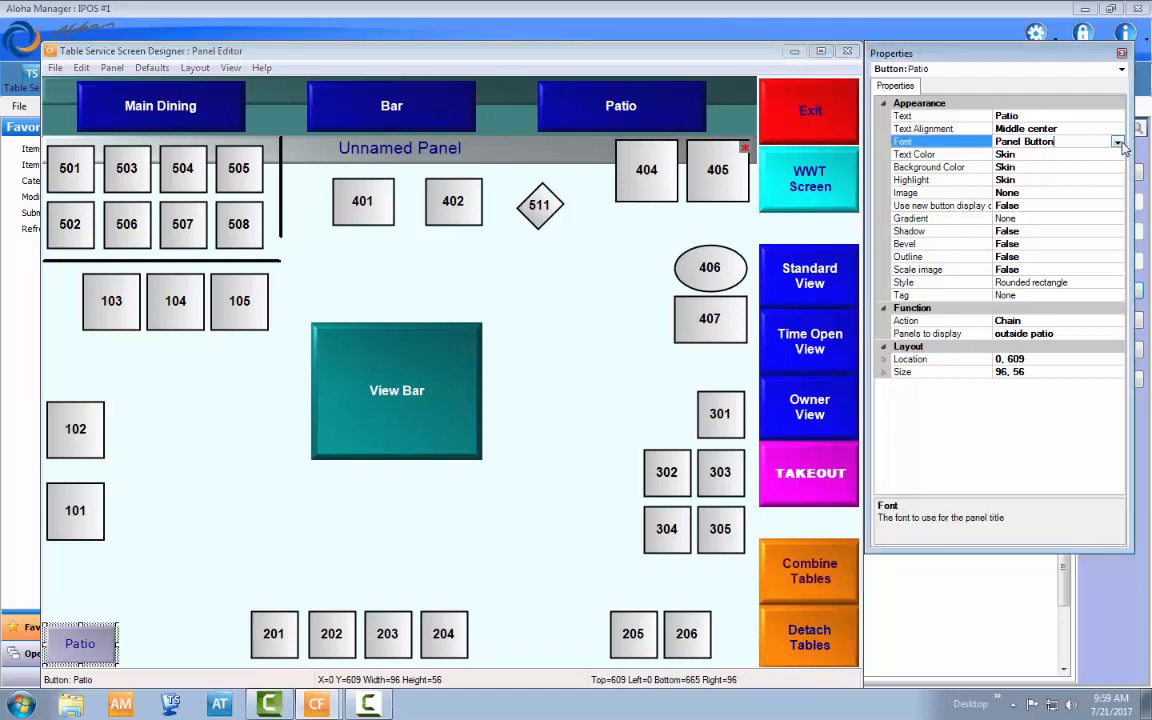
pyautogui.click(1117, 143)
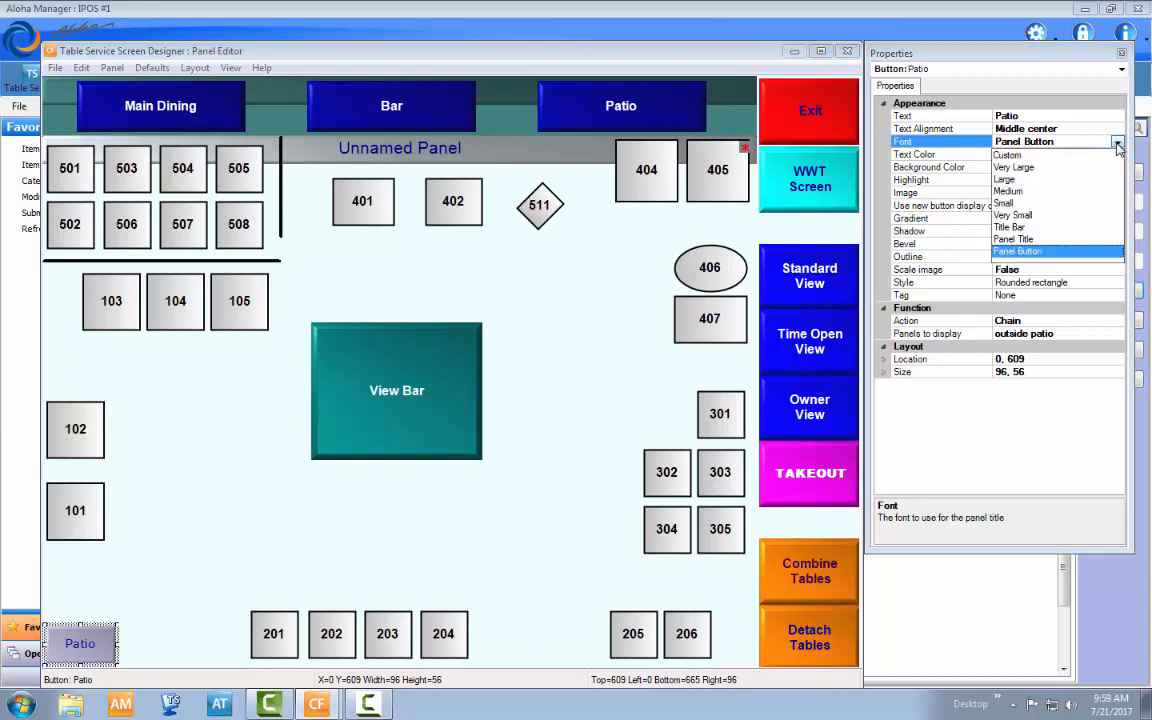
pyautogui.click(1058, 155)
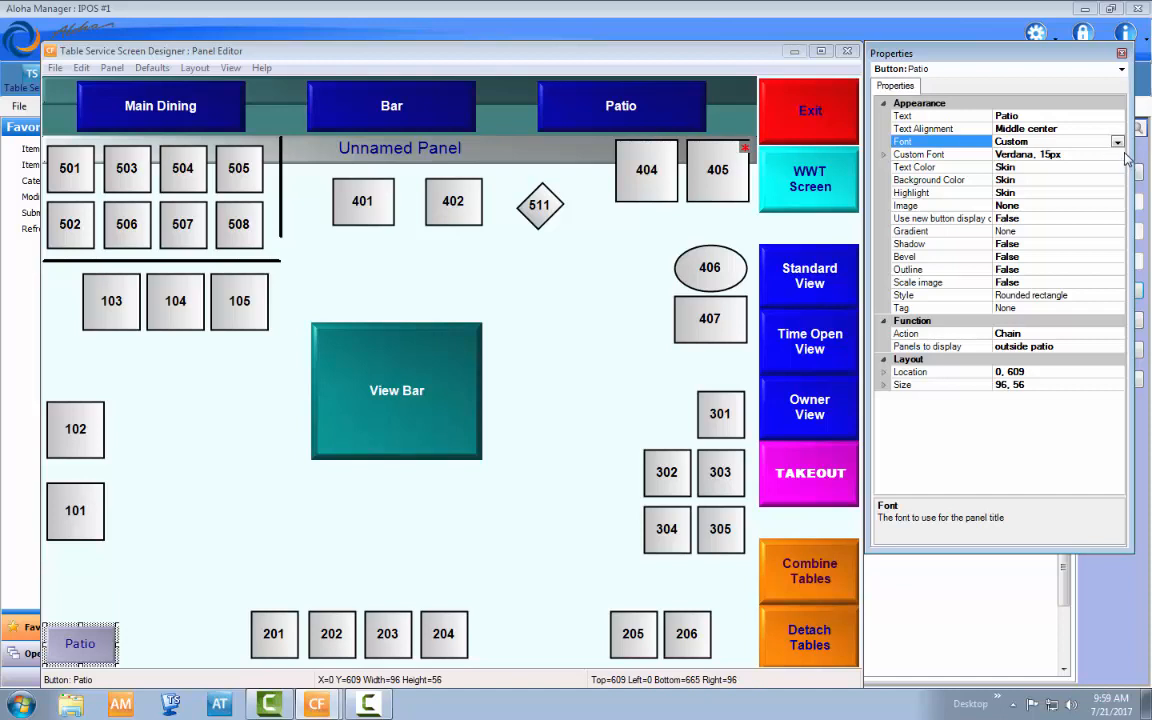
pyautogui.click(1118, 157)
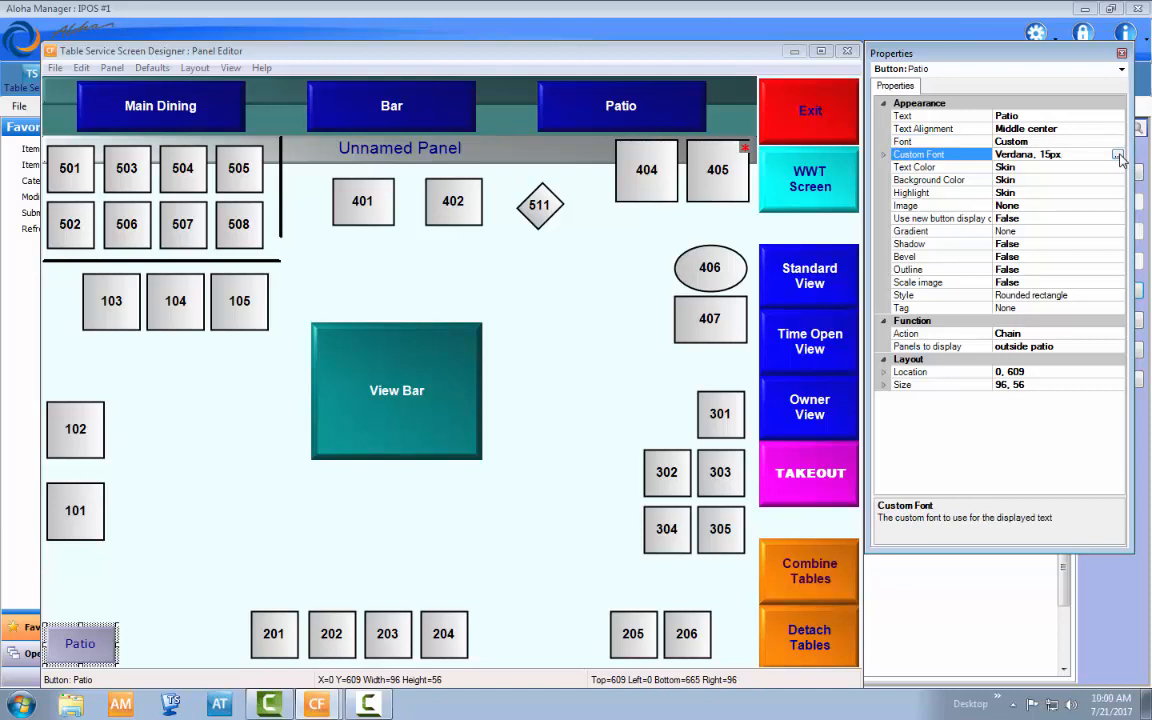
pyautogui.click(1118, 156)
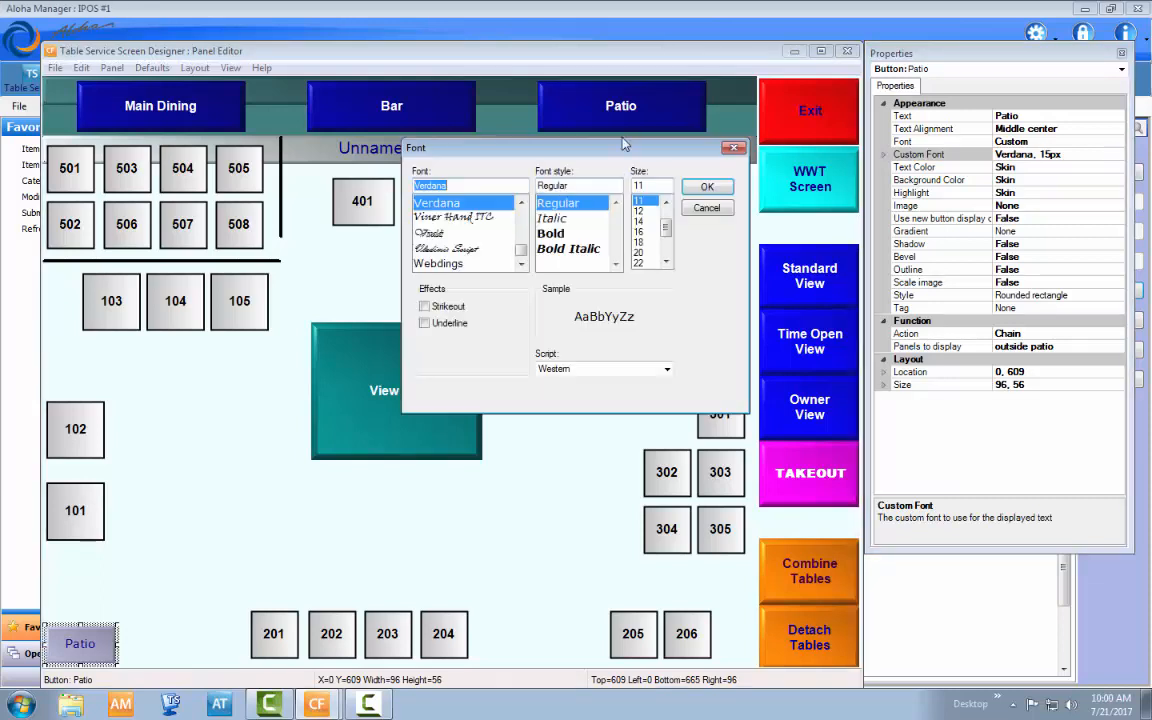
pyautogui.click(548, 234)
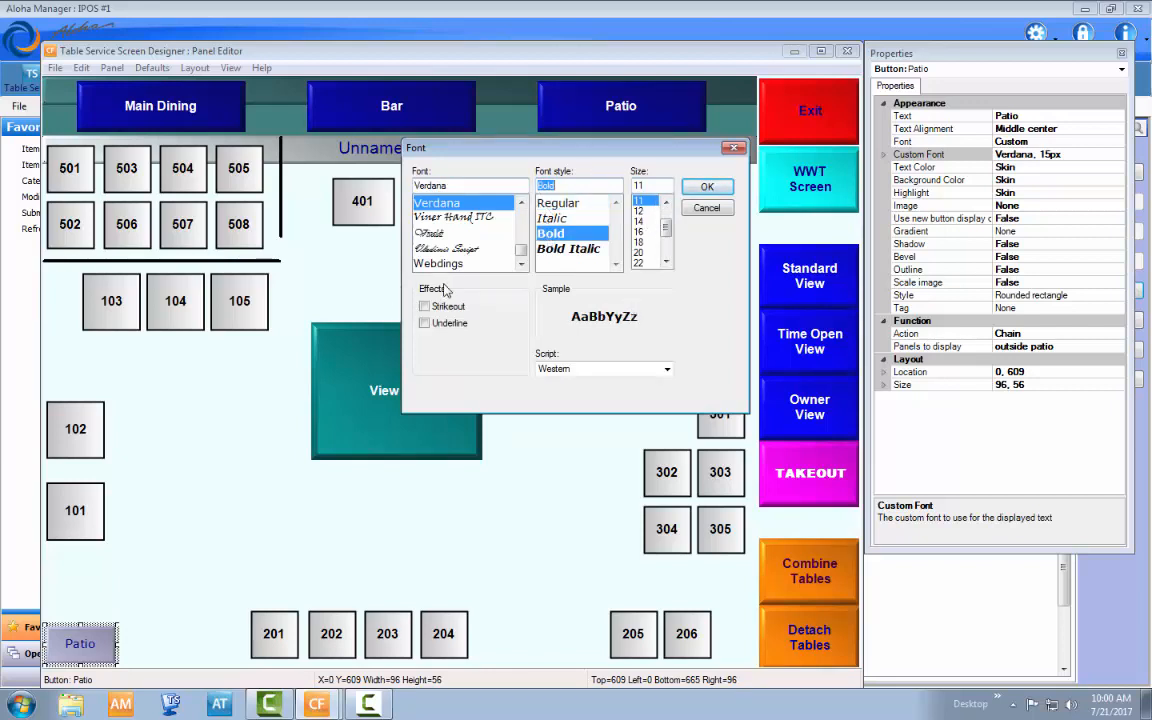
pyautogui.click(706, 188)
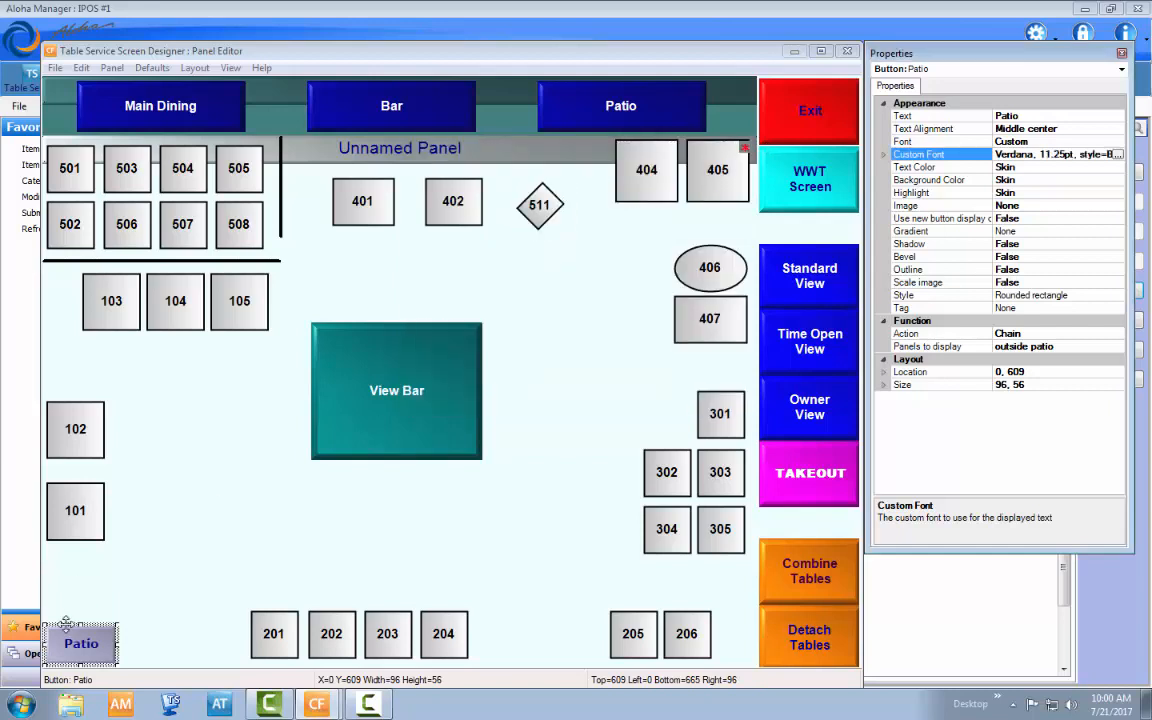
# - Set the Patio button's text to a custom black color
pyautogui.click(1005, 167)
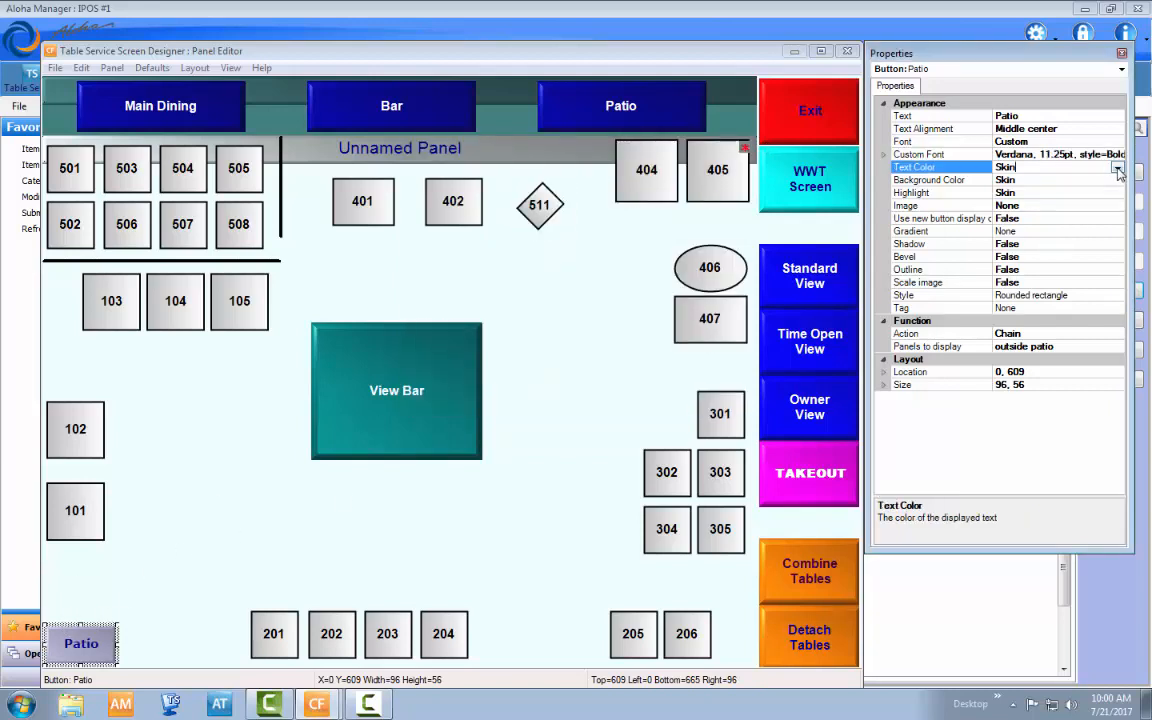
pyautogui.click(1117, 167)
pyautogui.click(1080, 192)
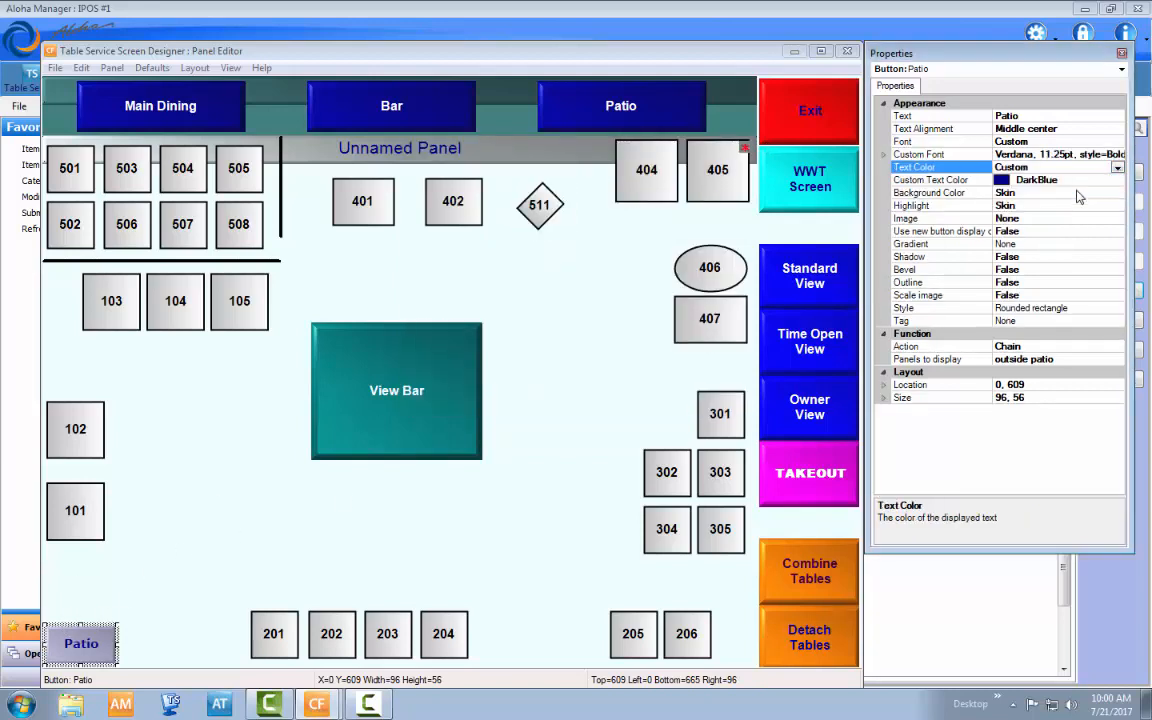
pyautogui.click(1116, 182)
pyautogui.click(1117, 181)
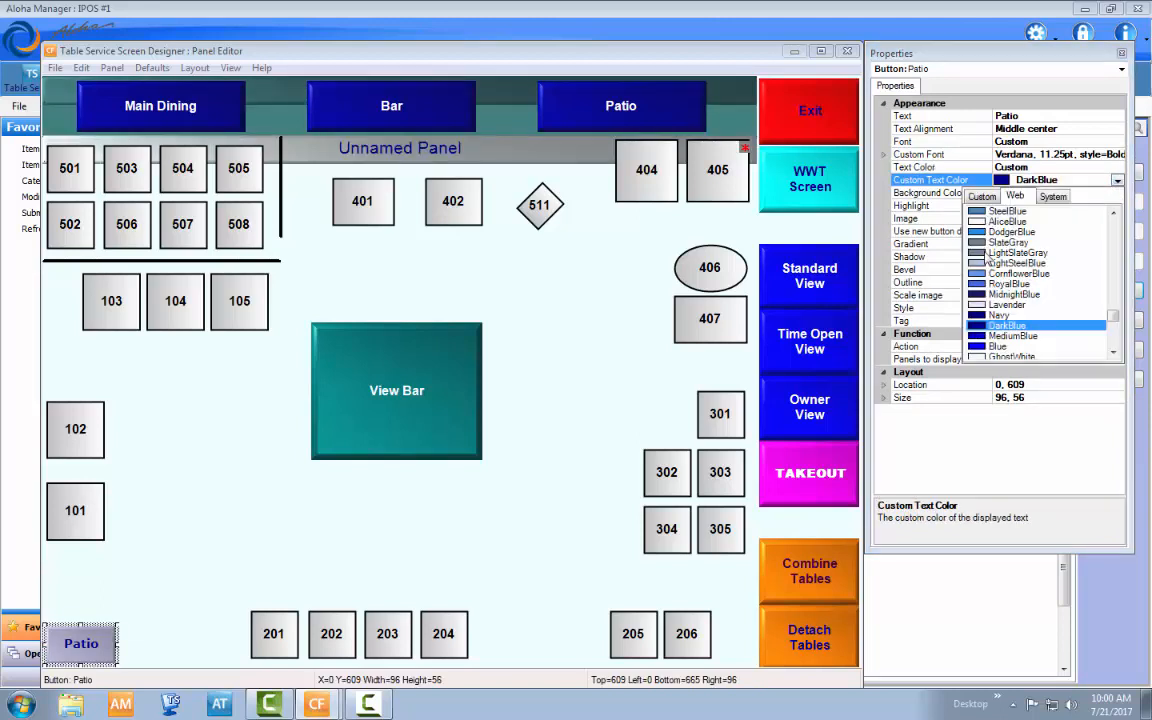
pyautogui.click(982, 196)
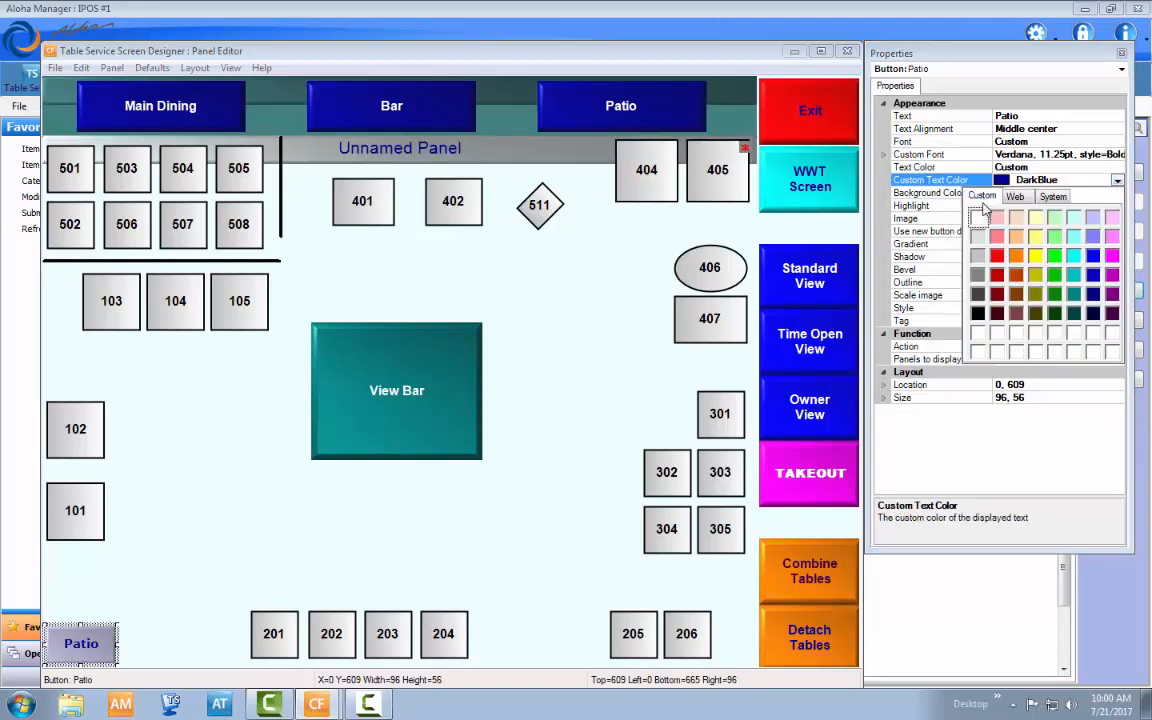
pyautogui.click(977, 313)
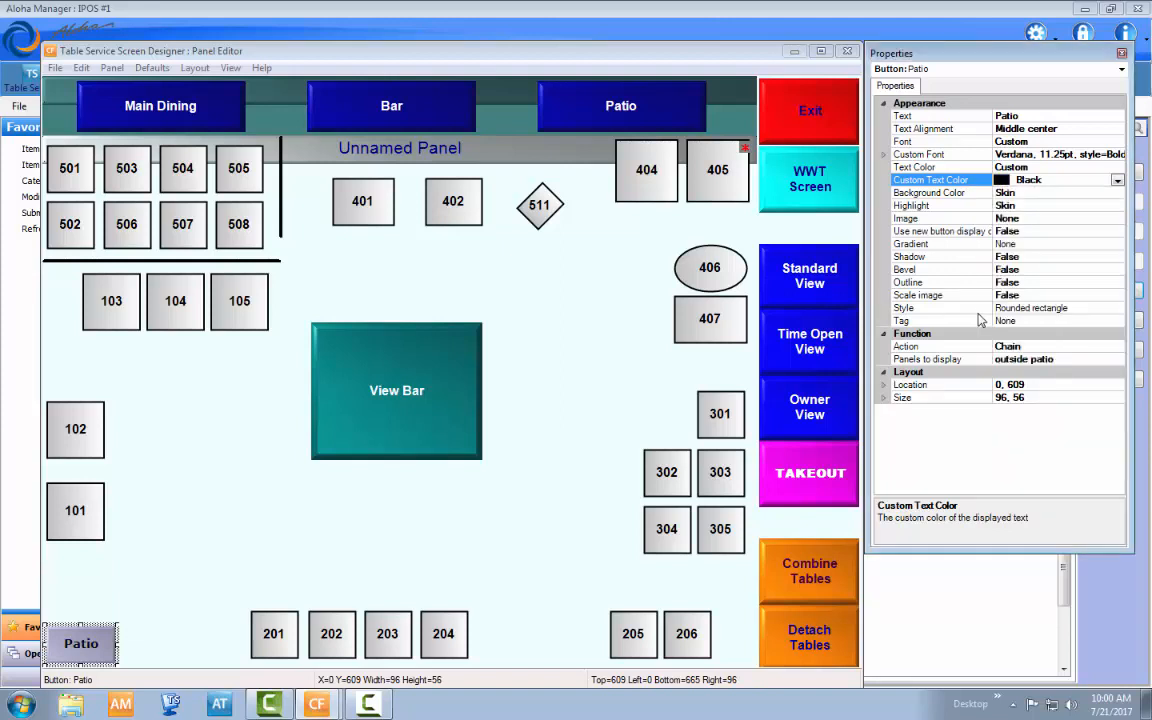
# - Set the Patio button's background to a custom white color
pyautogui.click(1100, 192)
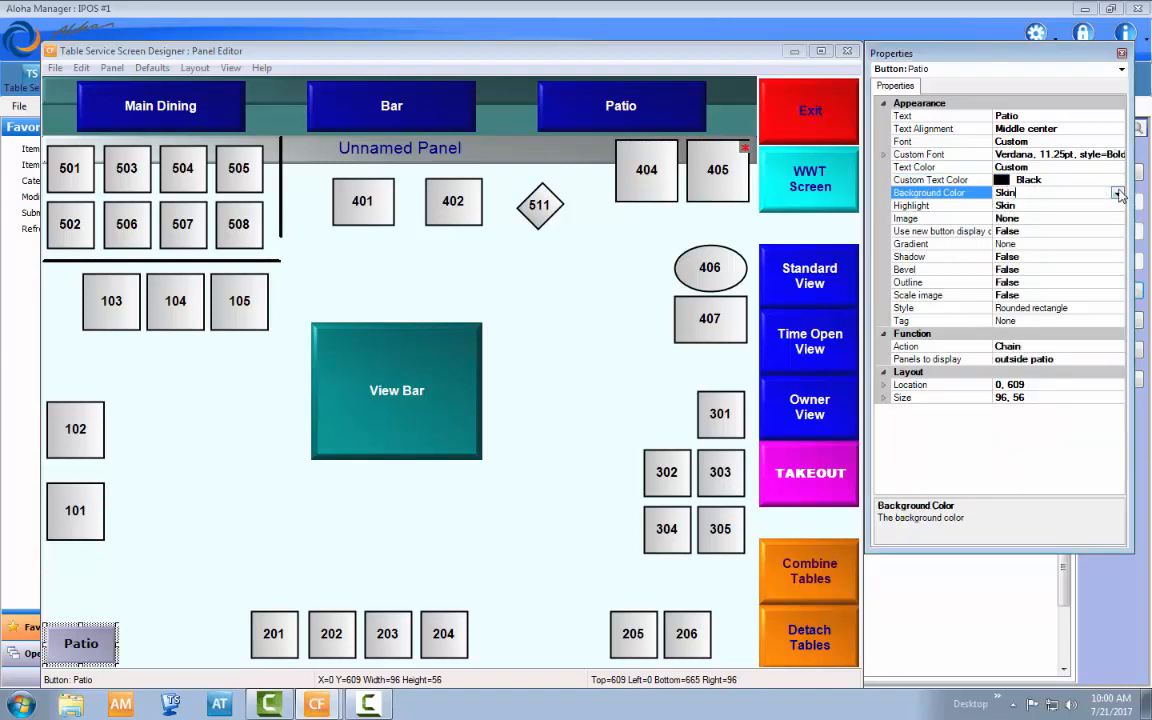
pyautogui.click(1117, 193)
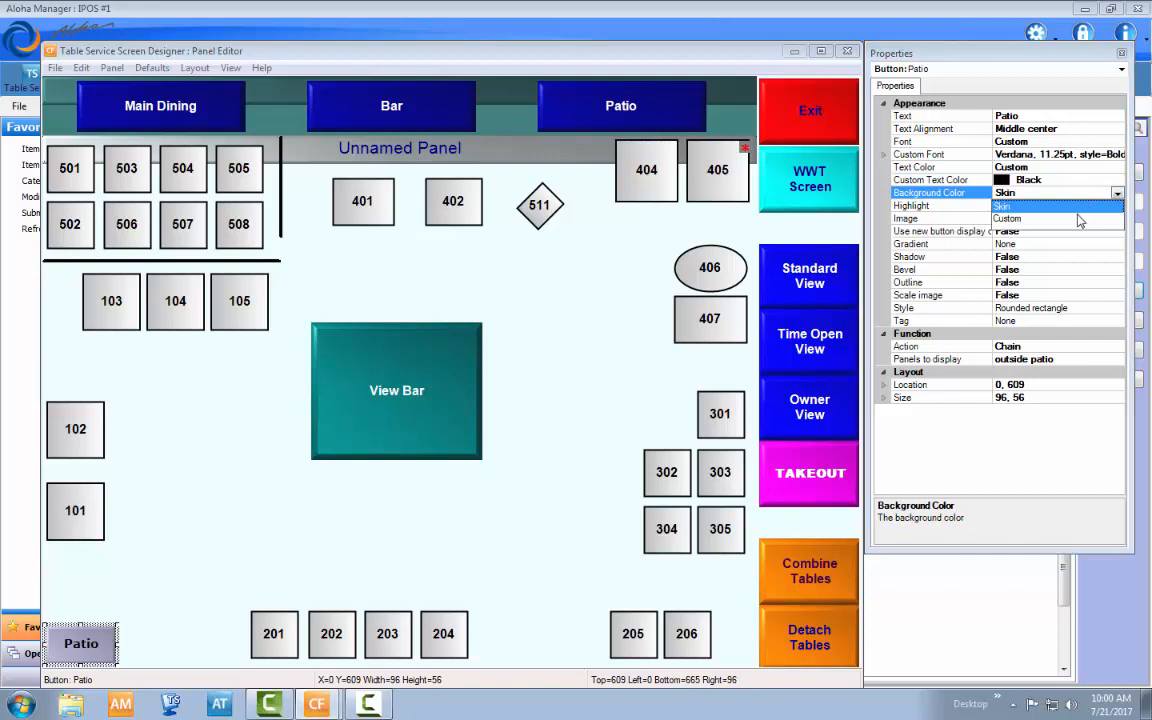
pyautogui.click(1088, 219)
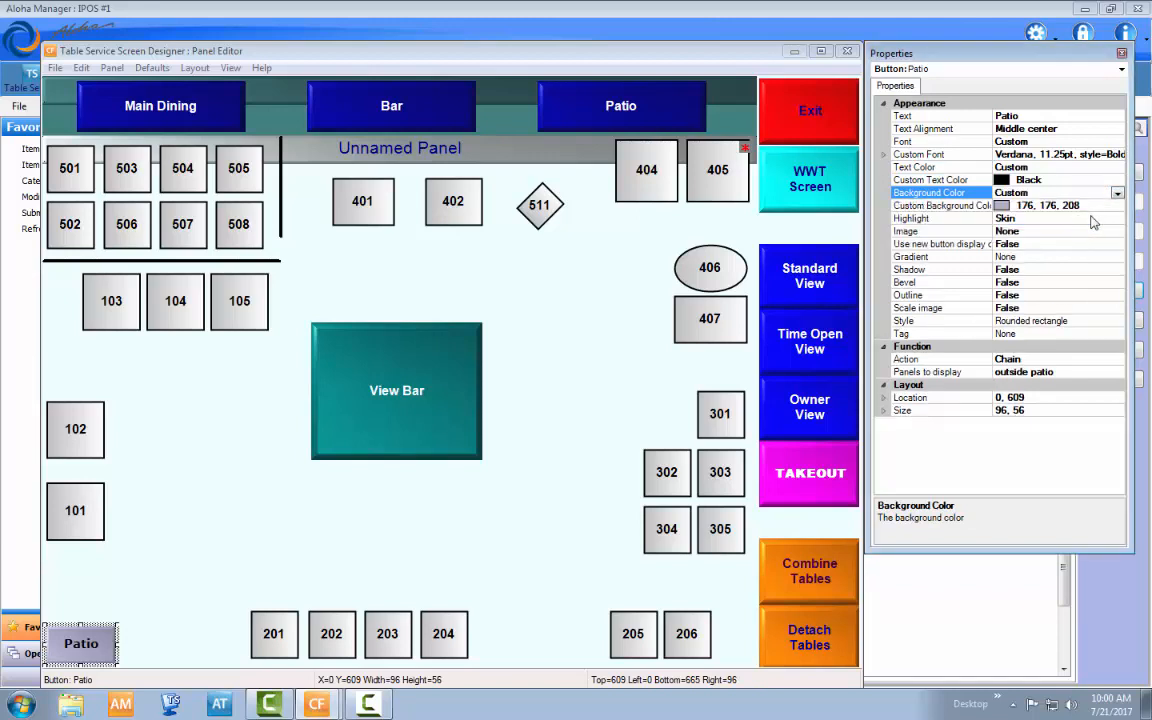
pyautogui.click(1118, 206)
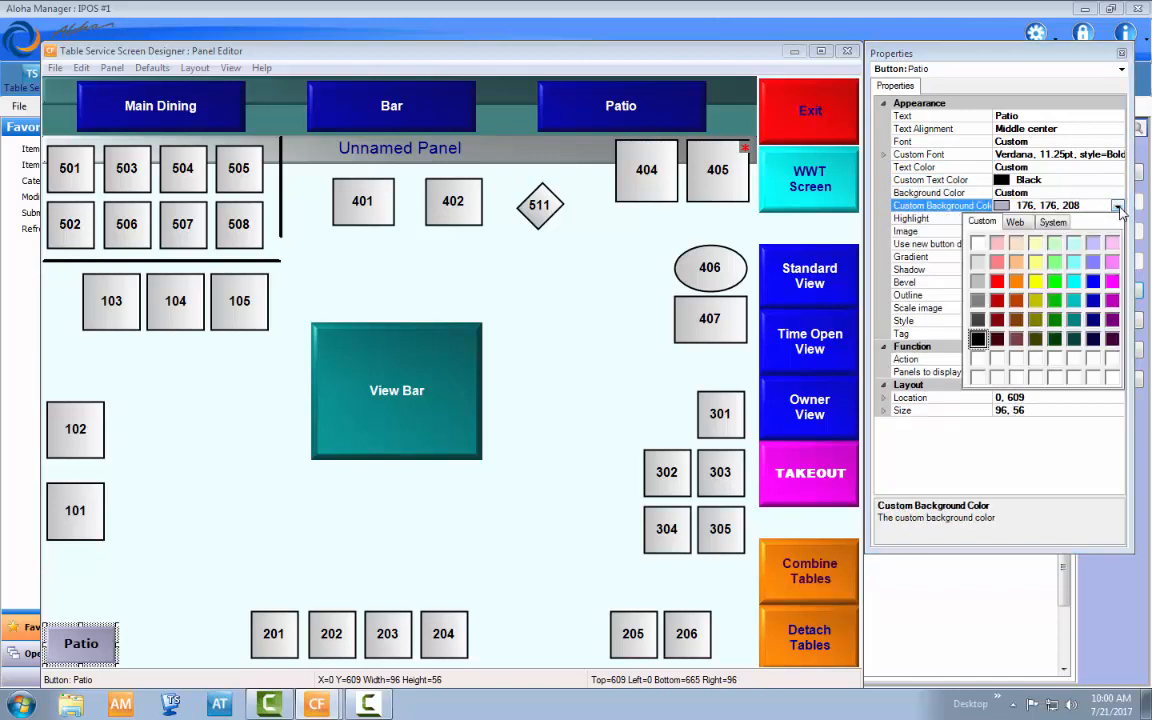
pyautogui.click(979, 245)
pyautogui.click(546, 305)
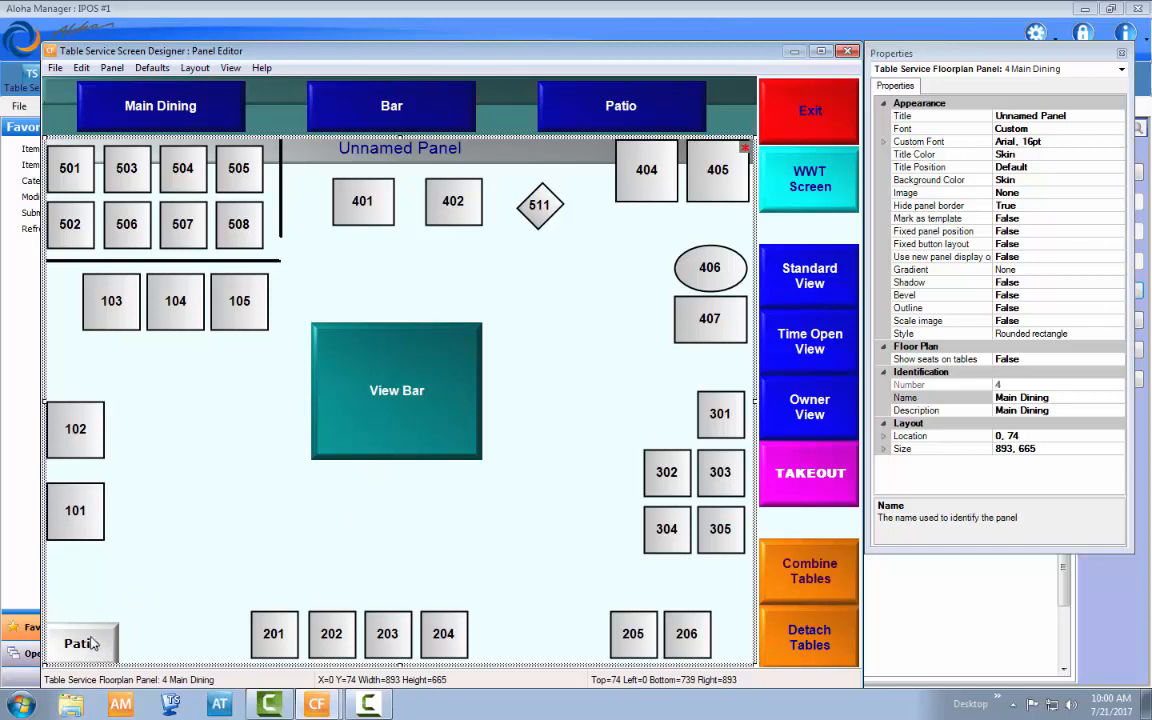
# - Move the Patio button to the open space just below table 404, at about location 680, 94
pyautogui.moveTo(92, 643); pyautogui.dragTo(659, 234)
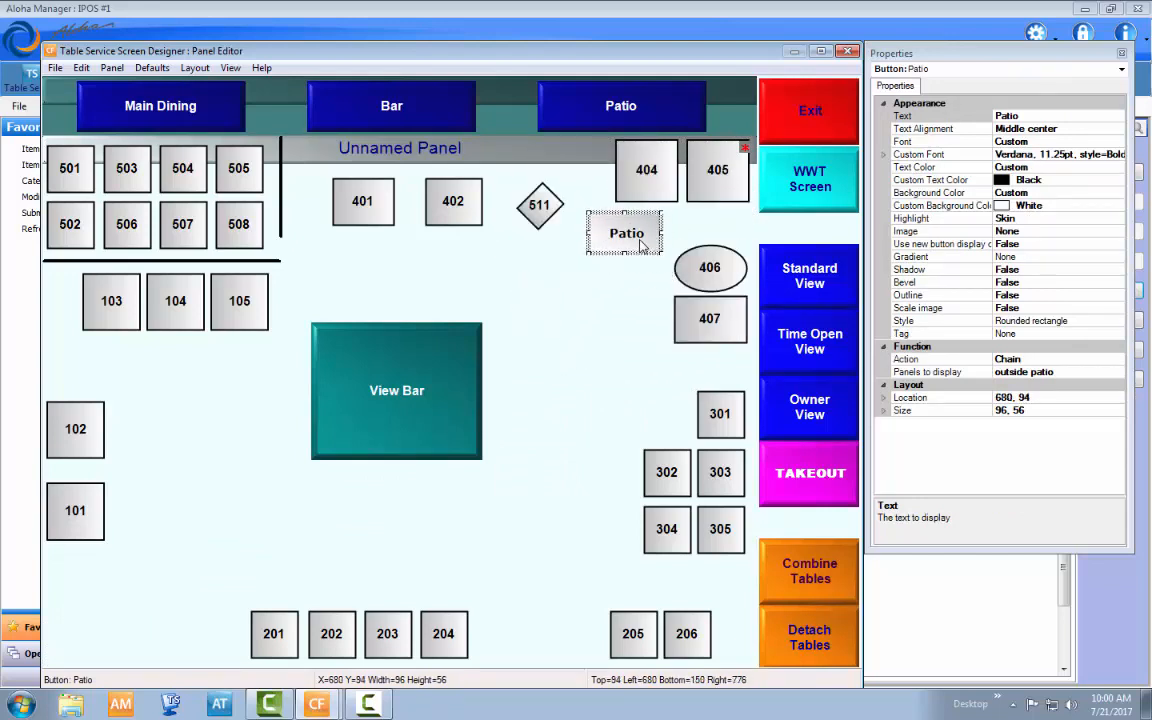
# - Set the Main Dining floorplan panel's background to a custom white color
pyautogui.click(586, 380)
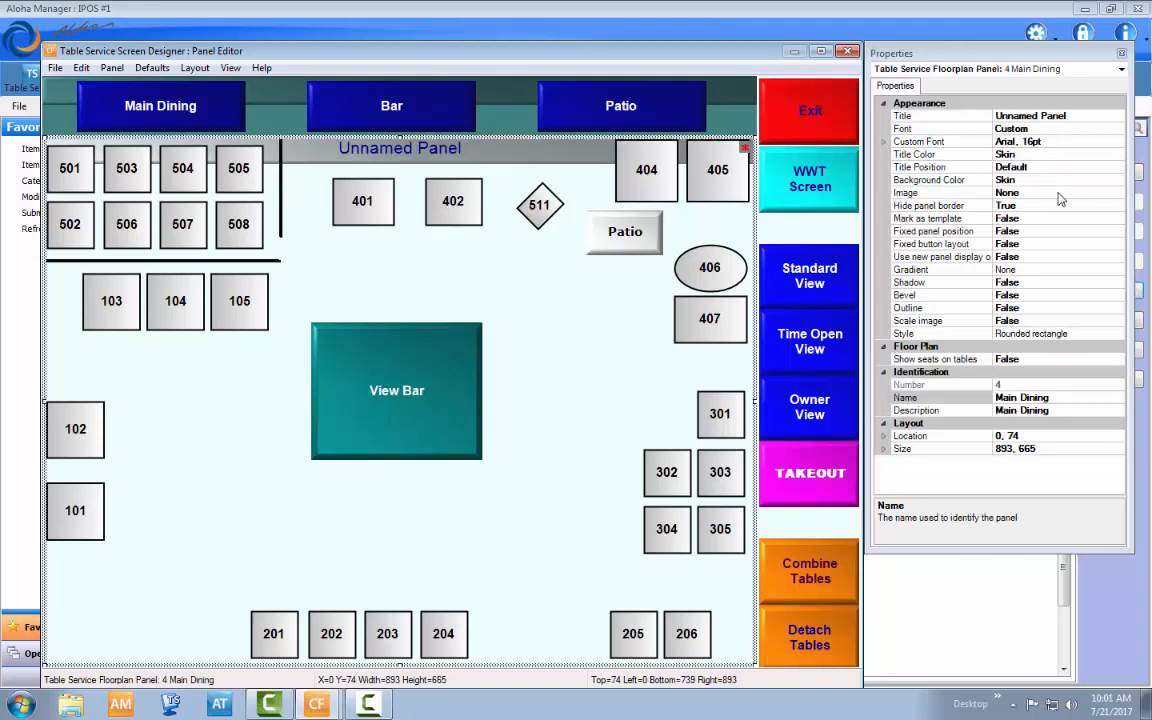
pyautogui.click(1115, 156)
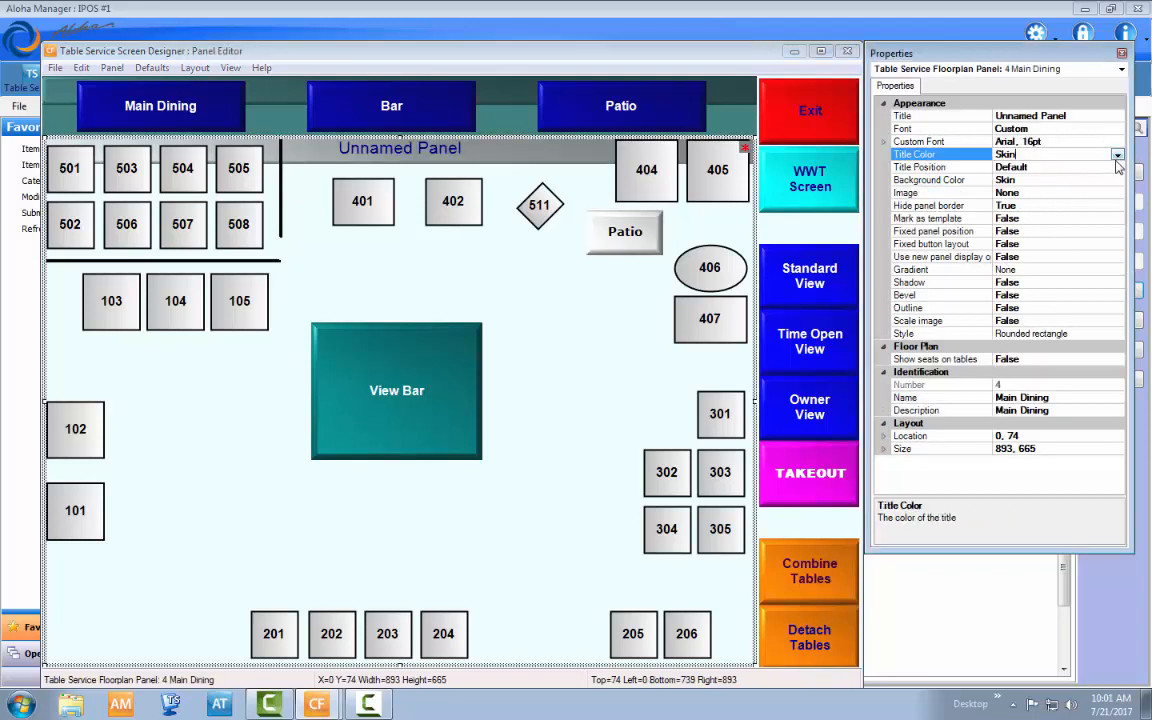
pyautogui.click(1117, 180)
pyautogui.click(1117, 181)
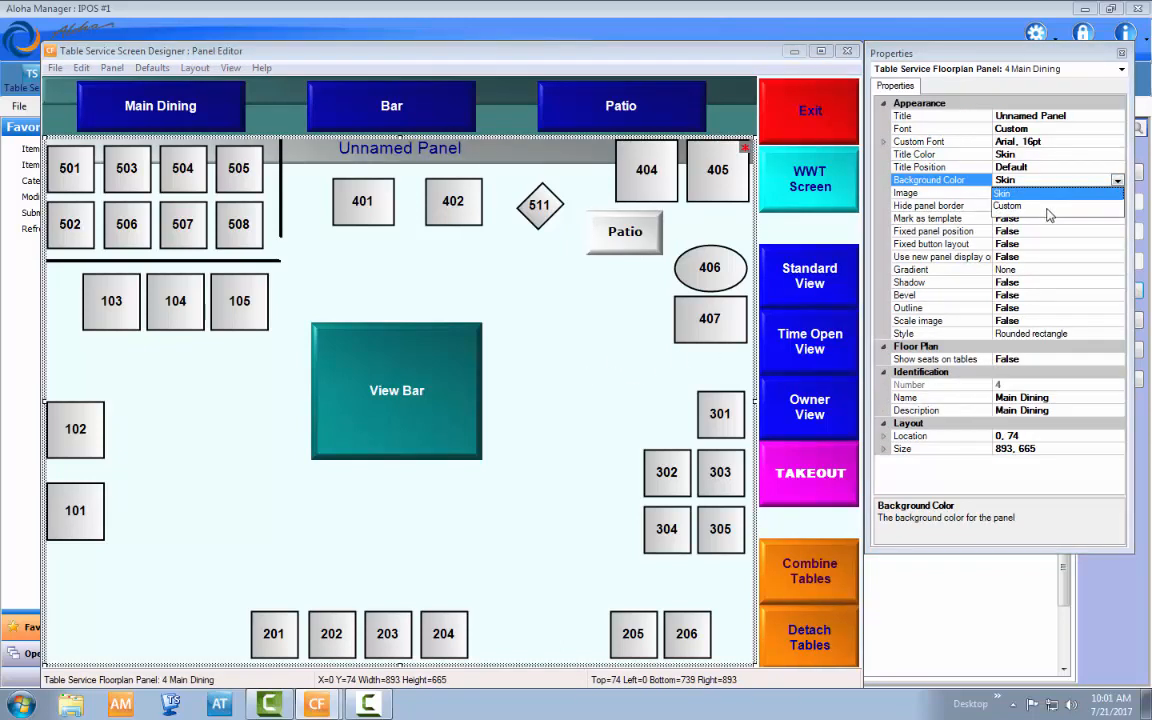
pyautogui.click(1045, 207)
pyautogui.click(1121, 194)
pyautogui.click(1117, 194)
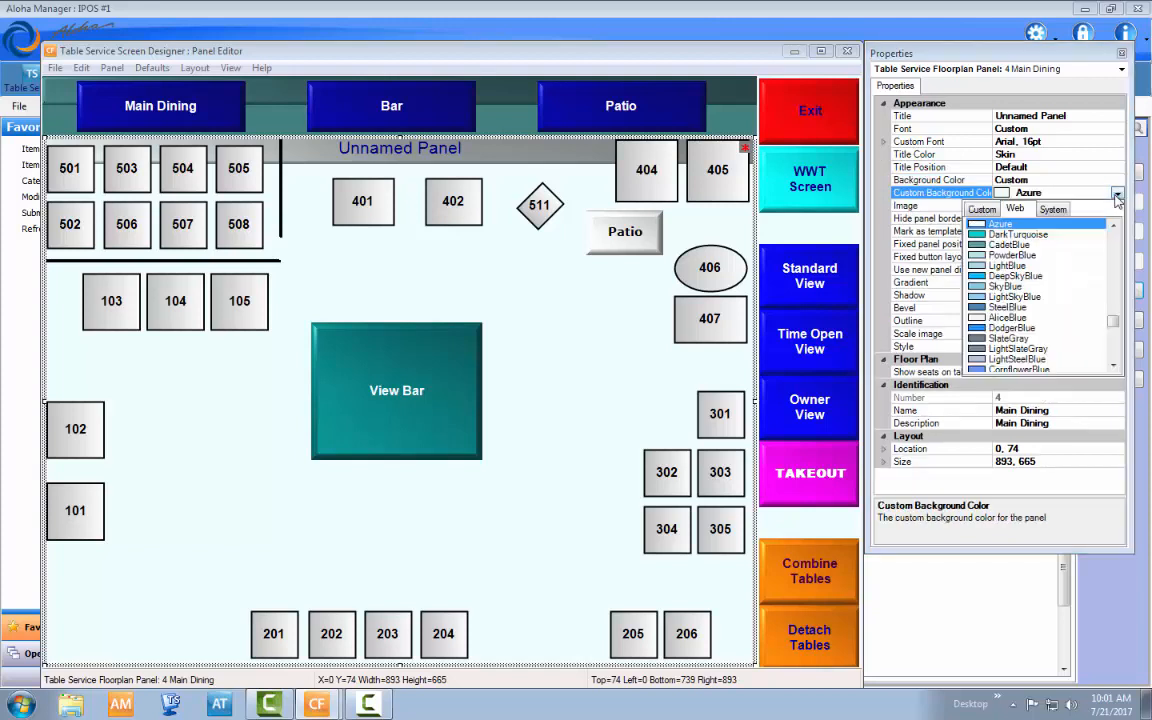
pyautogui.click(982, 209)
pyautogui.click(978, 232)
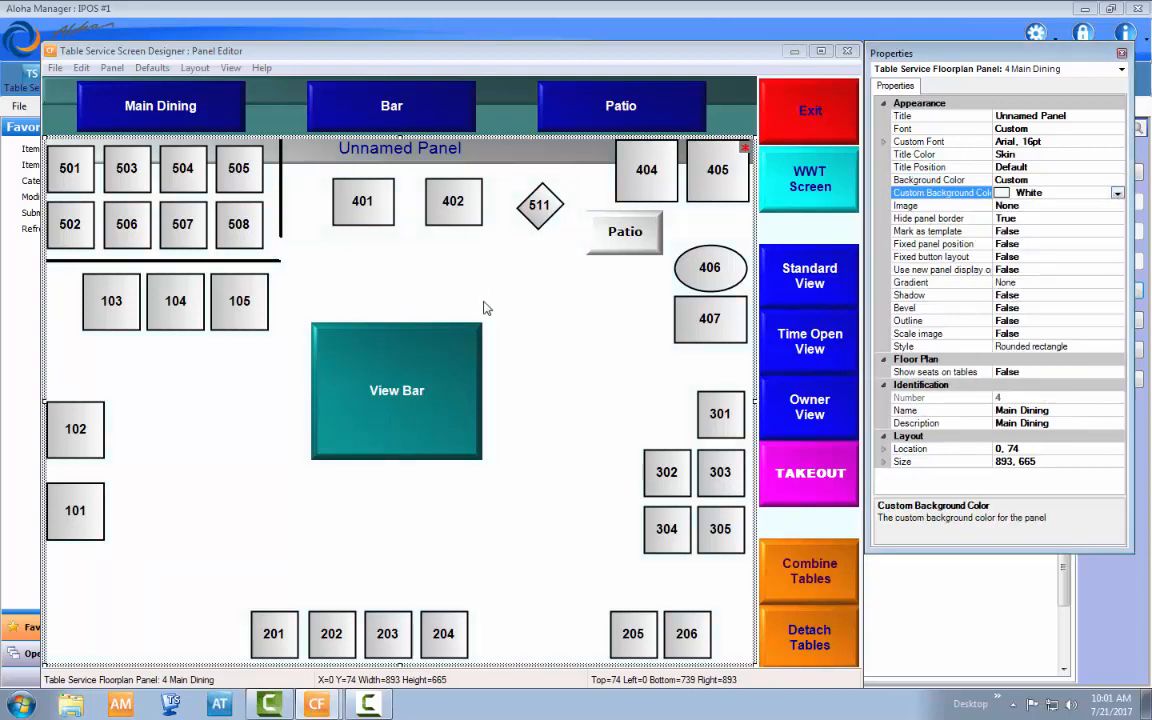
# - Check which panels the Patio button in the Main Dining floor plan is set to display
pyautogui.click(630, 237)
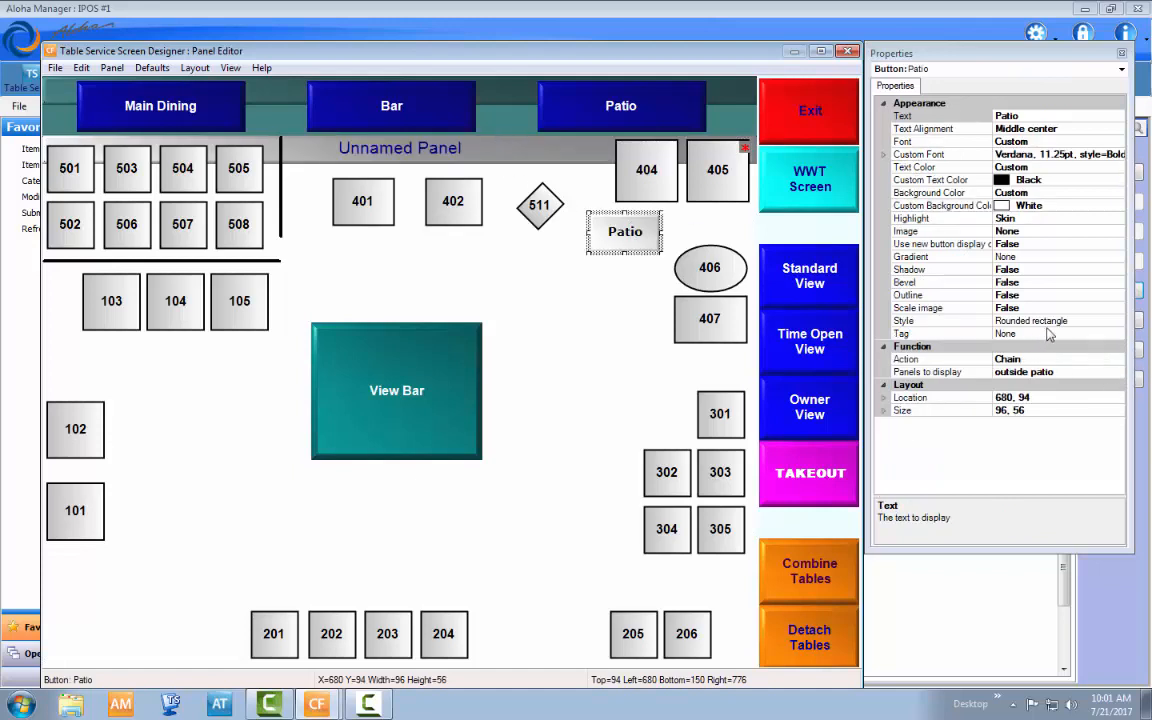
pyautogui.click(1118, 372)
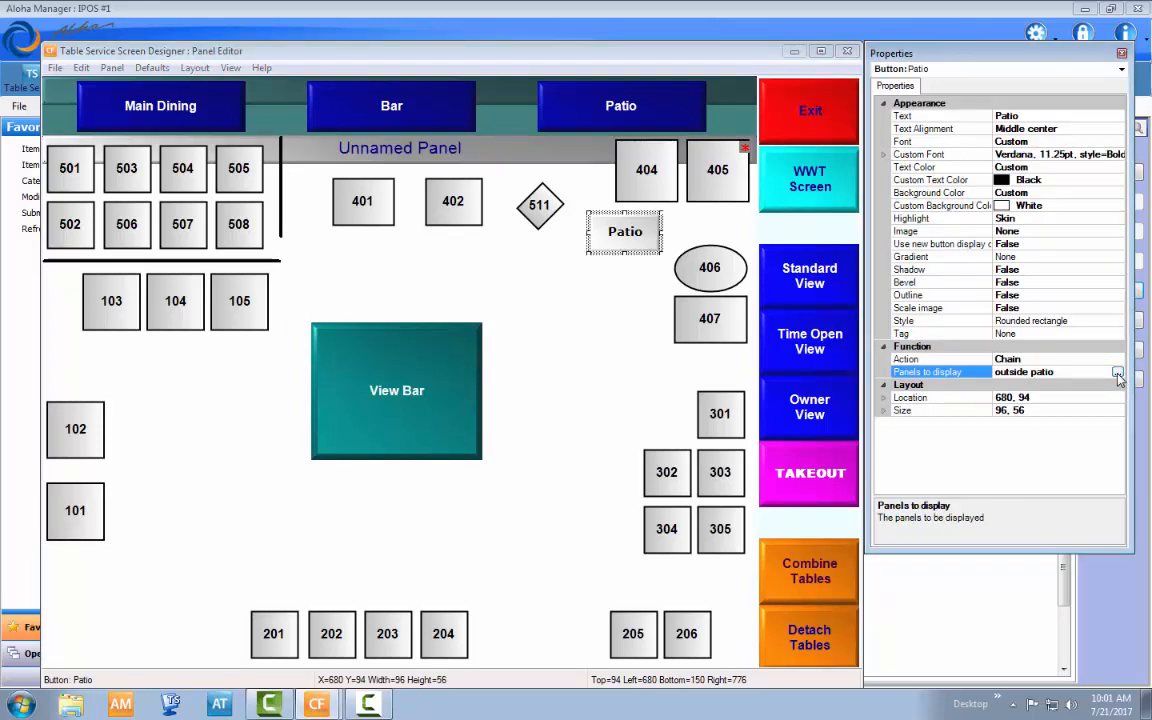
pyautogui.click(1118, 373)
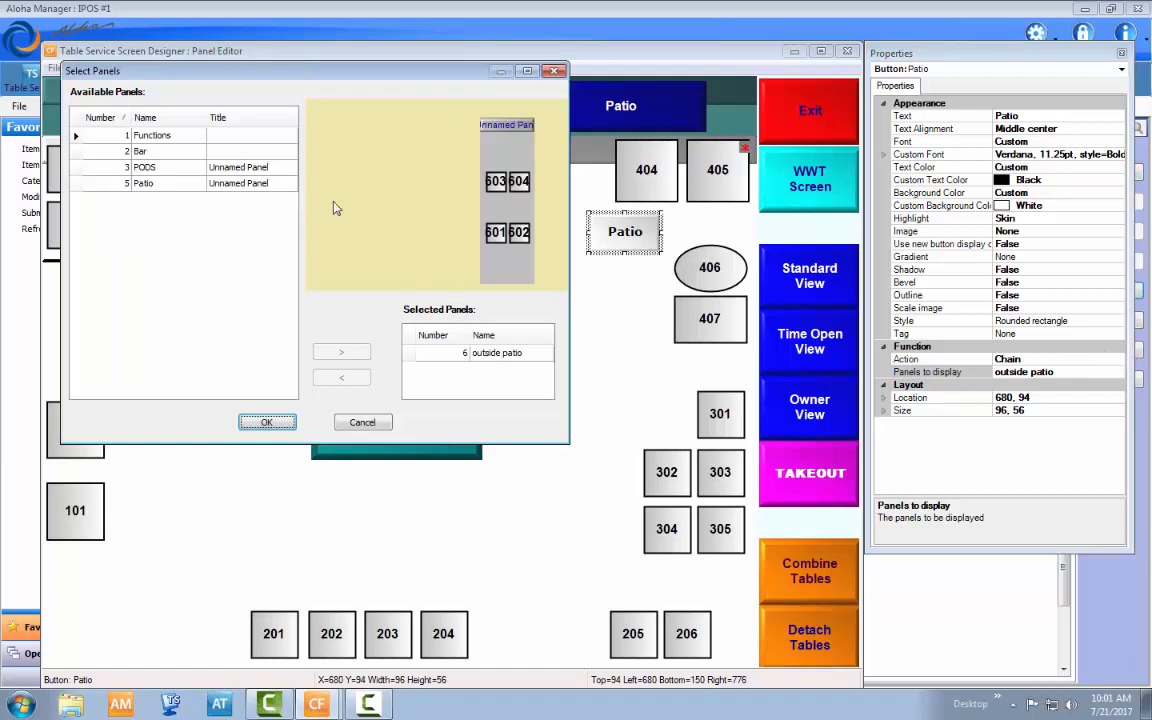
pyautogui.click(553, 71)
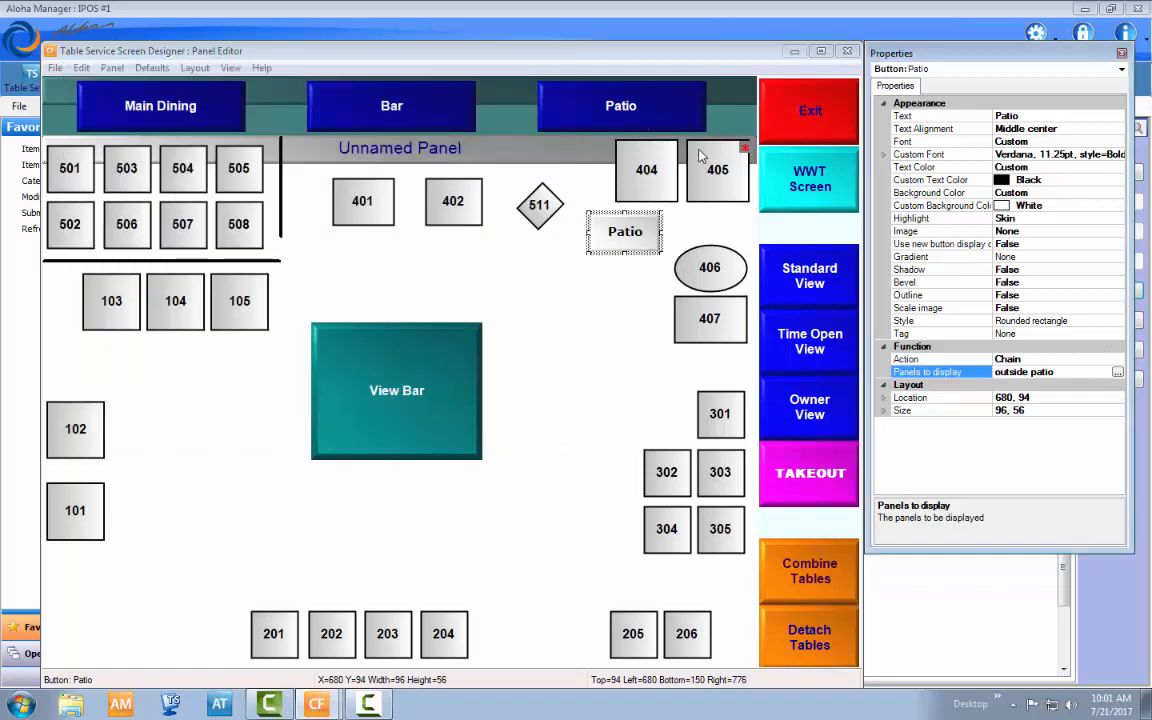
# - Set the action of the Patio button below table 404 to None
pyautogui.click(1007, 359)
pyautogui.click(1007, 359)
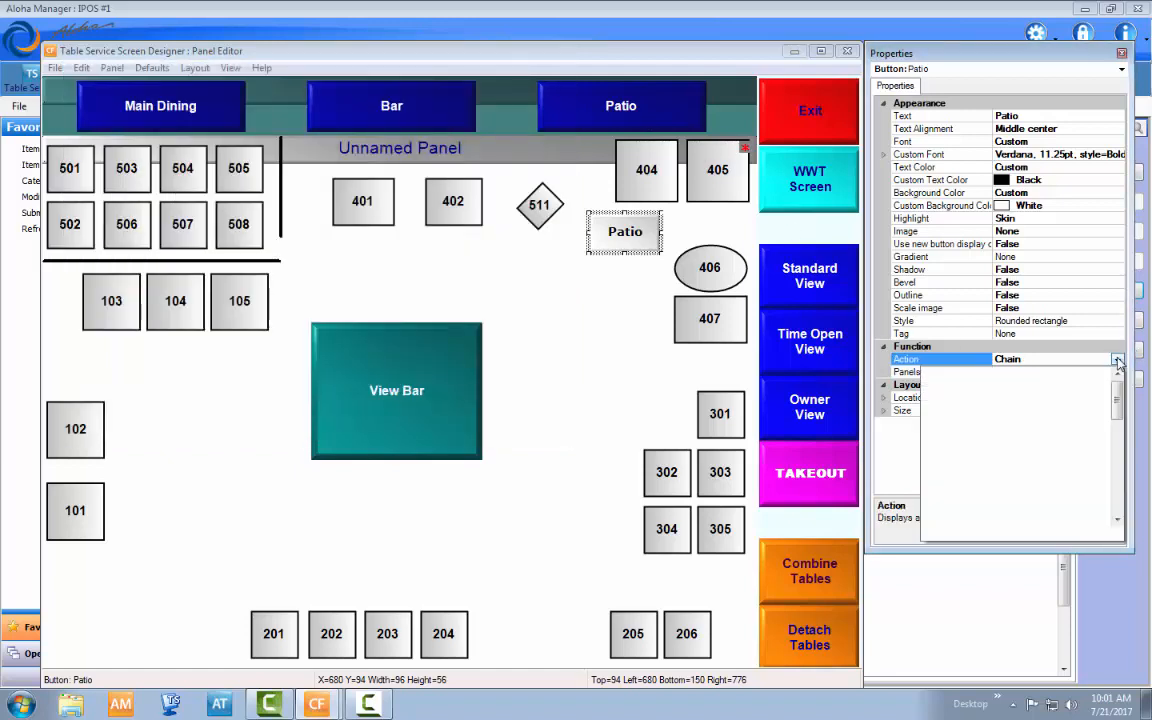
pyautogui.scroll(-10, 960, 483)
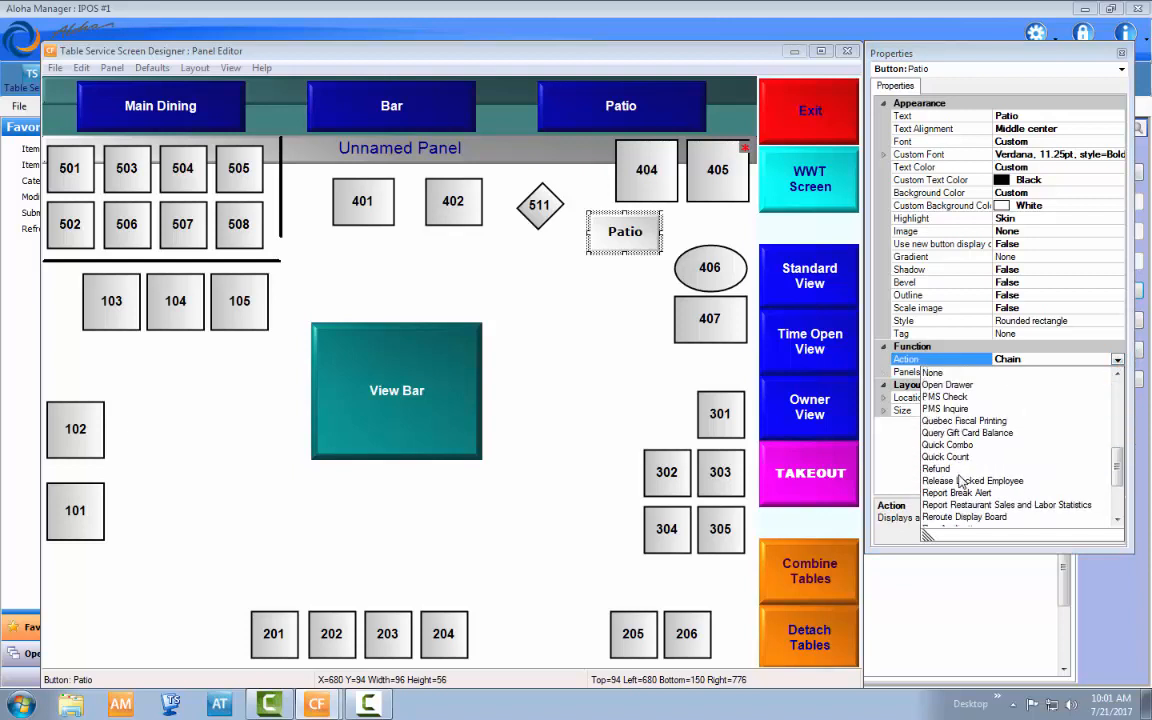
pyautogui.scroll(-1, 960, 478)
pyautogui.scroll(2, 950, 430)
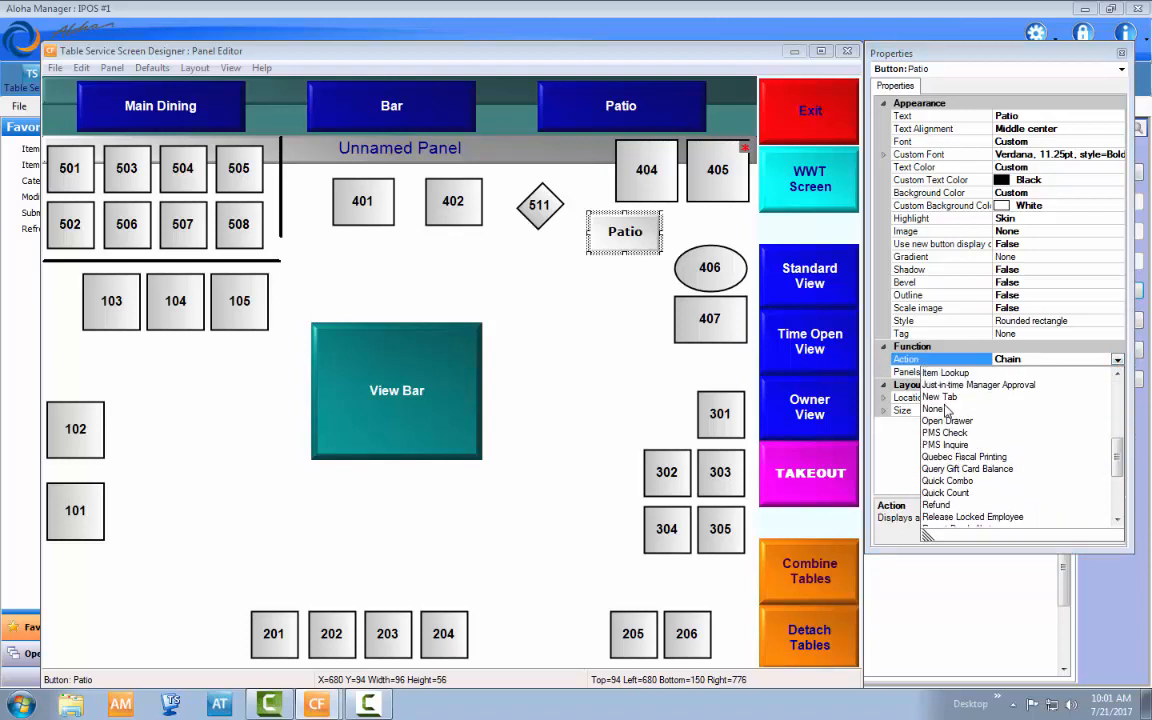
pyautogui.click(940, 409)
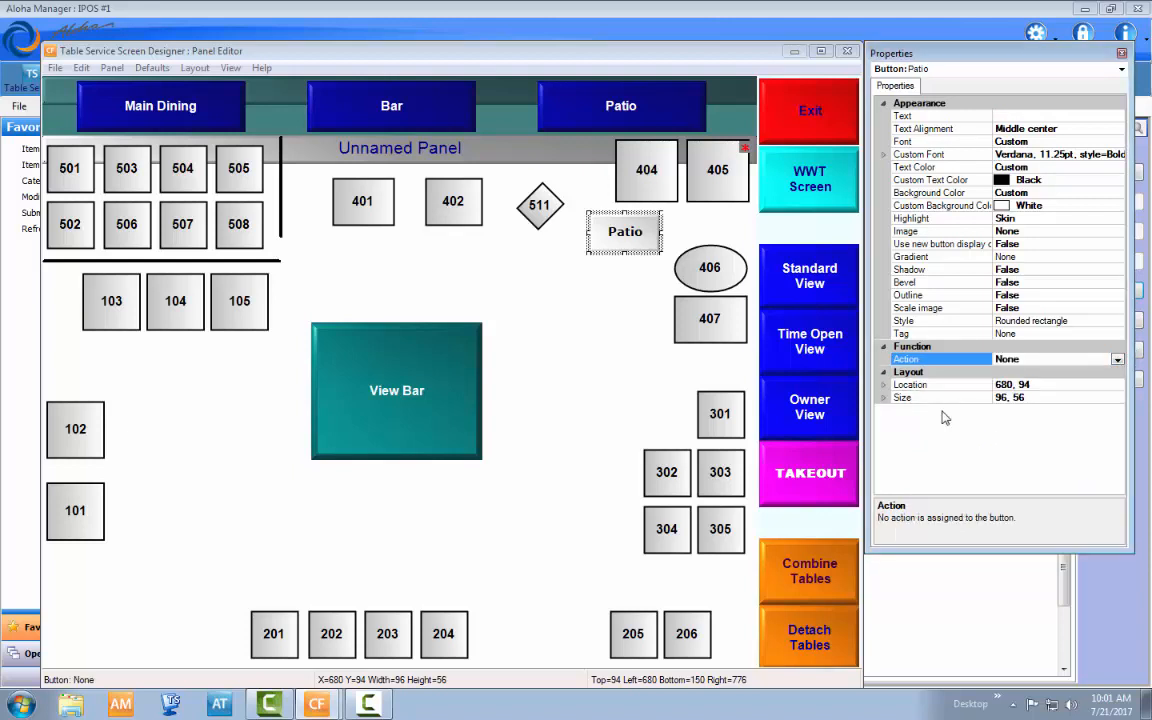
pyautogui.click(612, 245)
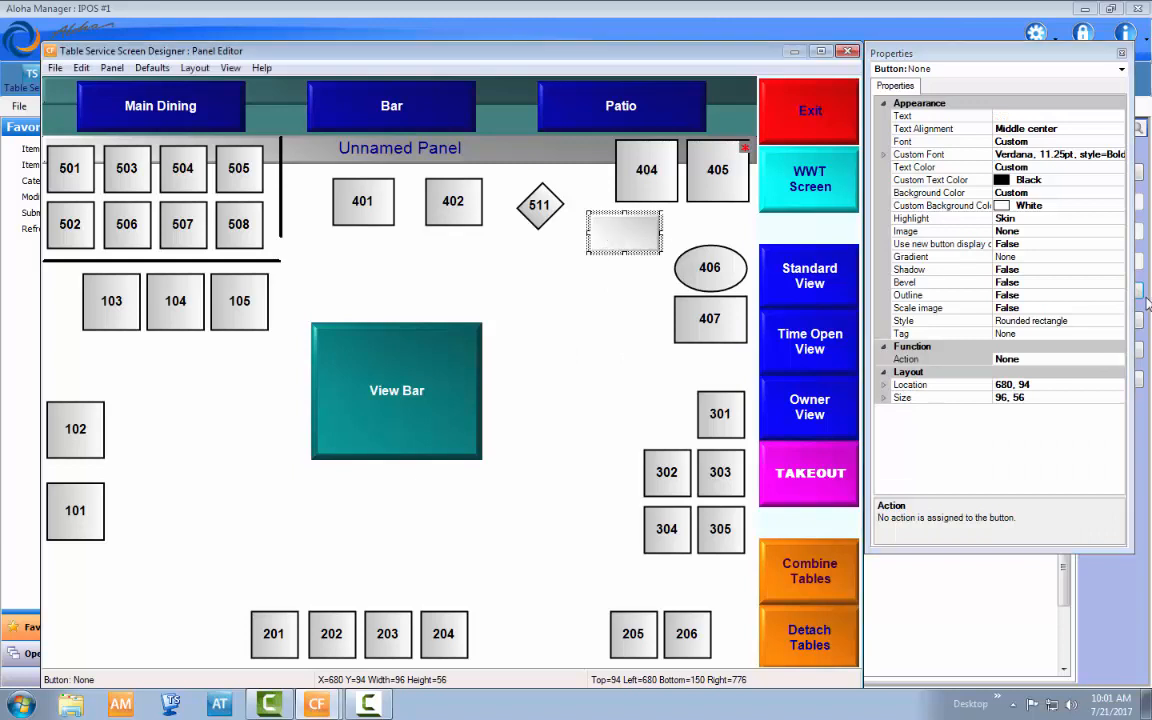
# - Label the blank button below table 404 as "Section 1"
pyautogui.click(1038, 117)
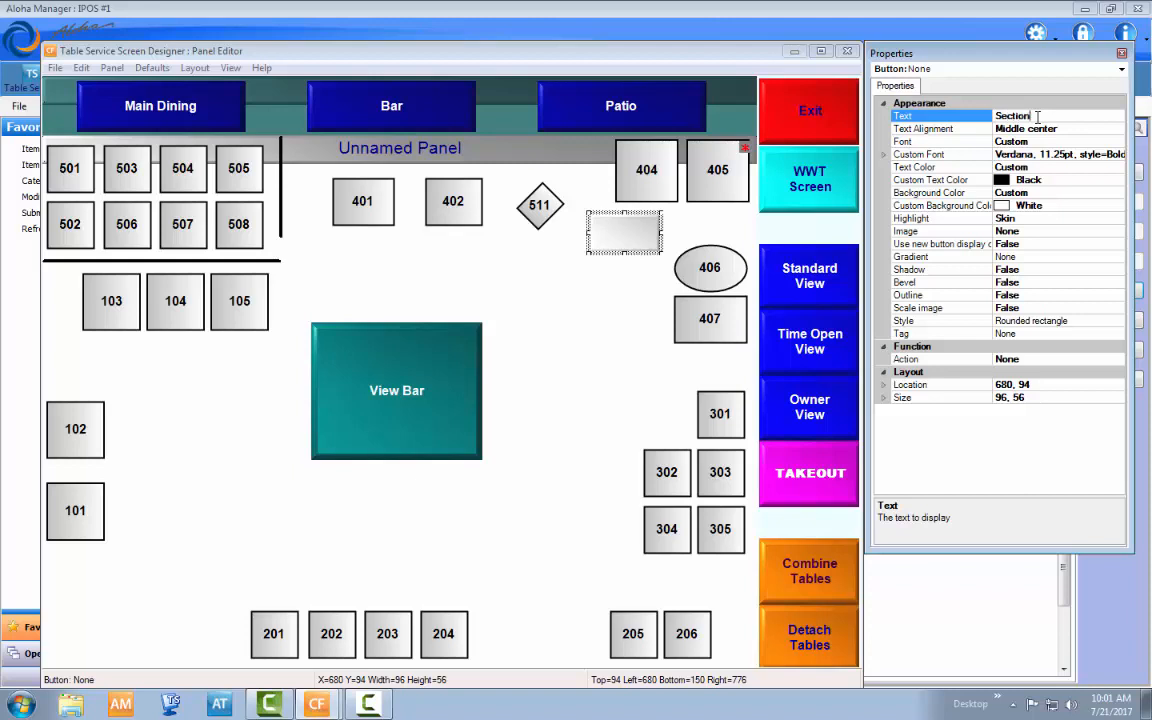
pyautogui.write('Section 1')
pyautogui.click(573, 345)
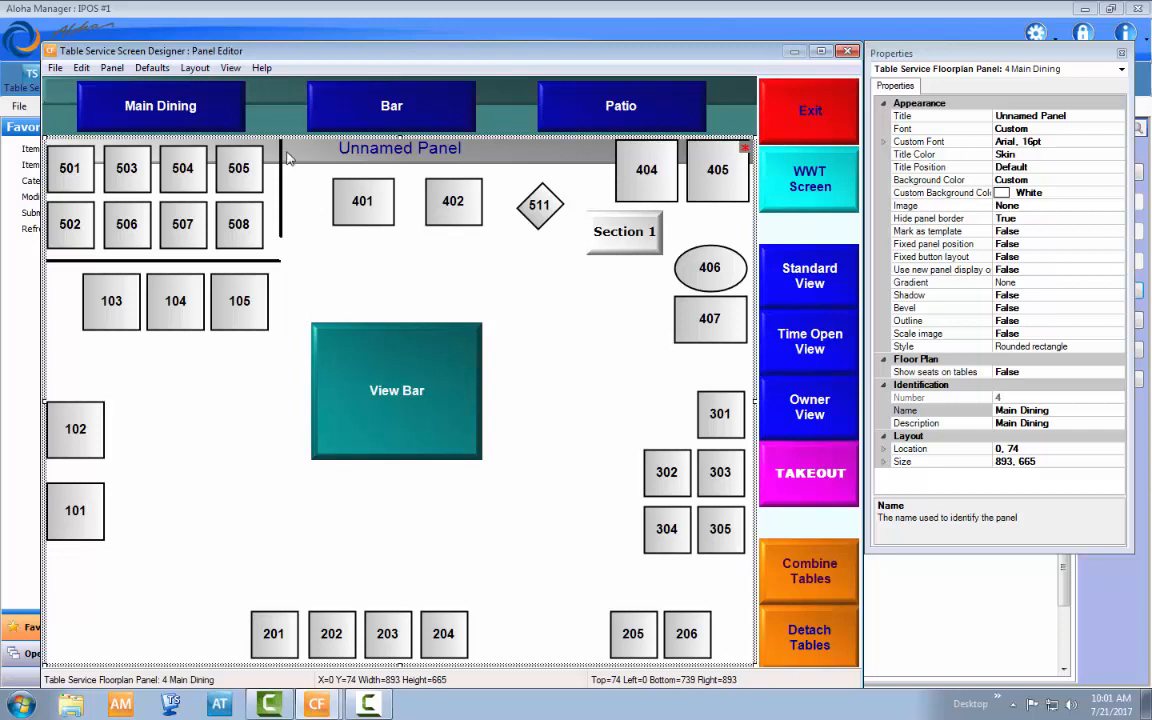
# - Move the vertical wall from beside table 505 to just before table 404, at location 657, 0
pyautogui.click(300, 193)
pyautogui.moveTo(300, 193); pyautogui.dragTo(593, 180)
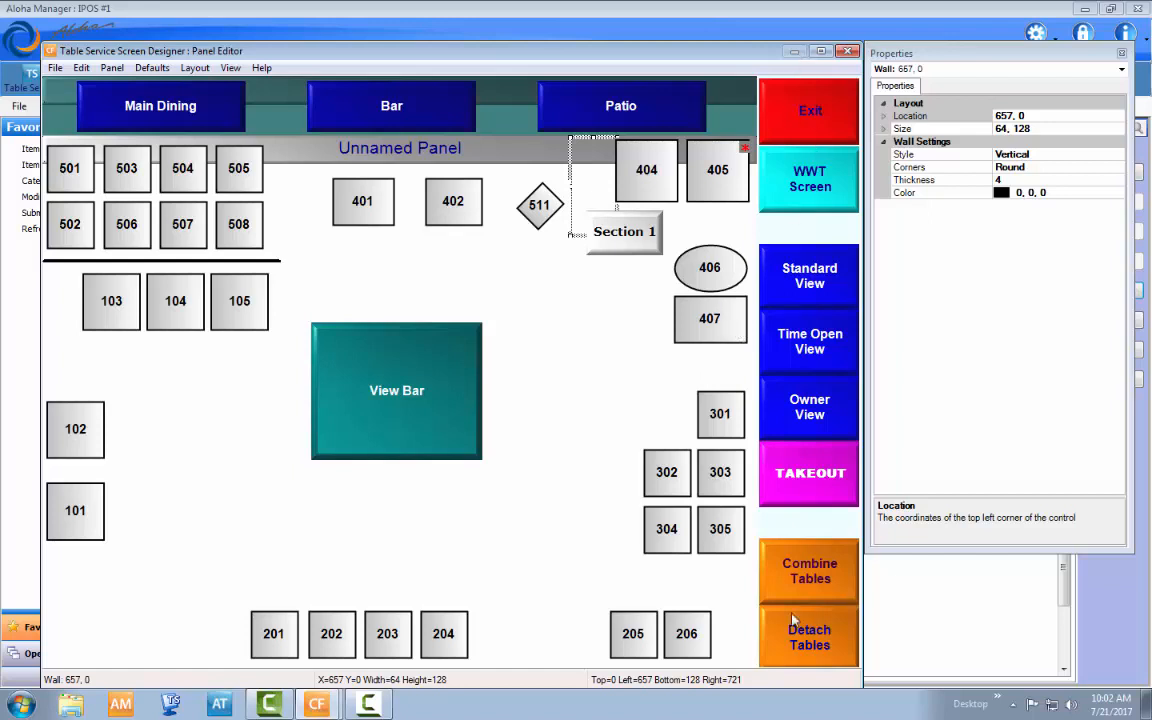
# - Examine the properties of the function buttons from Exit through TAKEOUT
pyautogui.click(810, 110)
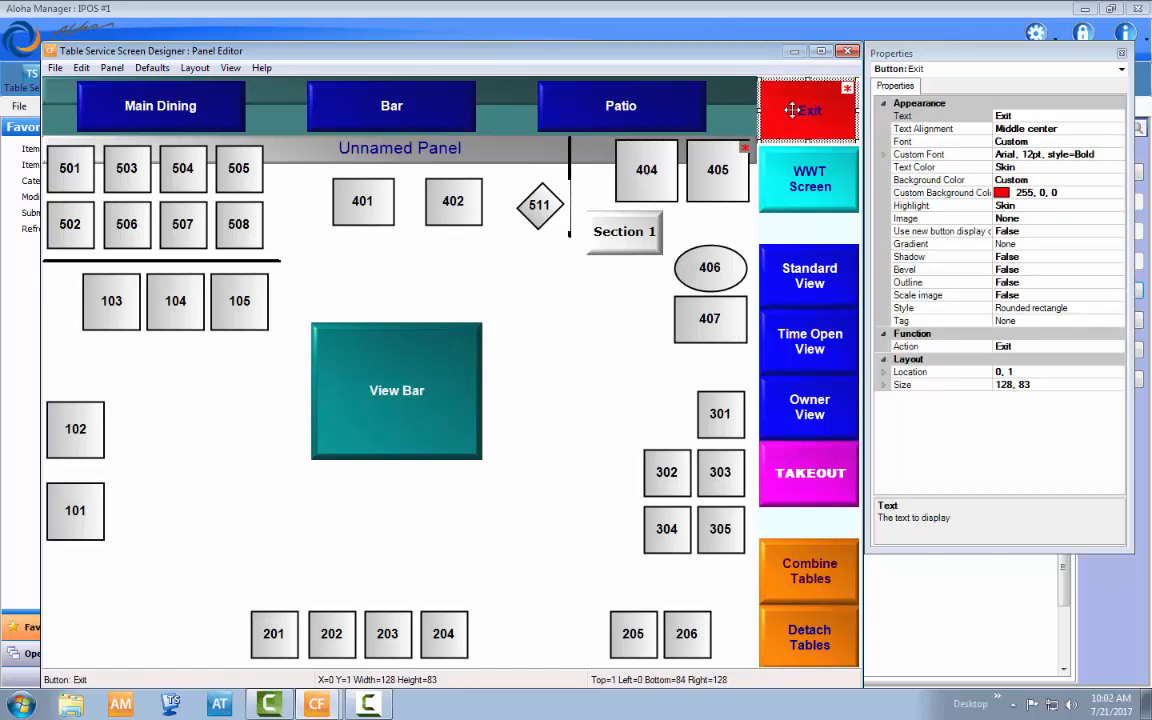
pyautogui.click(808, 205)
pyautogui.click(805, 278)
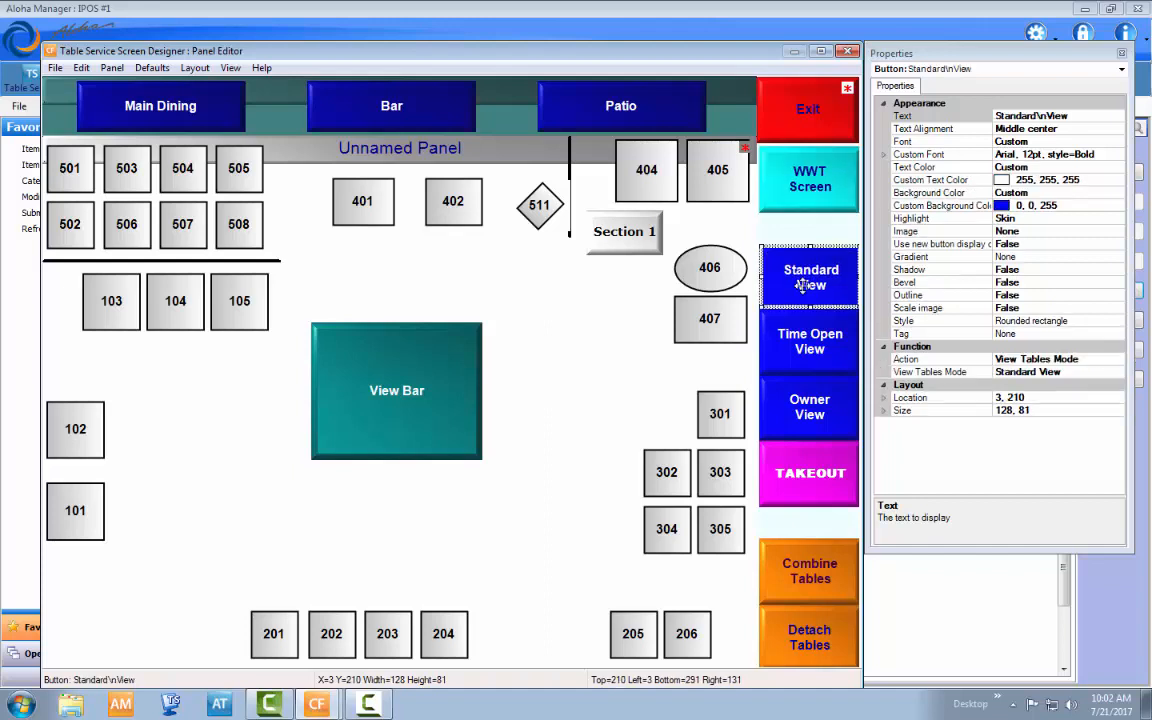
pyautogui.click(800, 350)
pyautogui.click(806, 410)
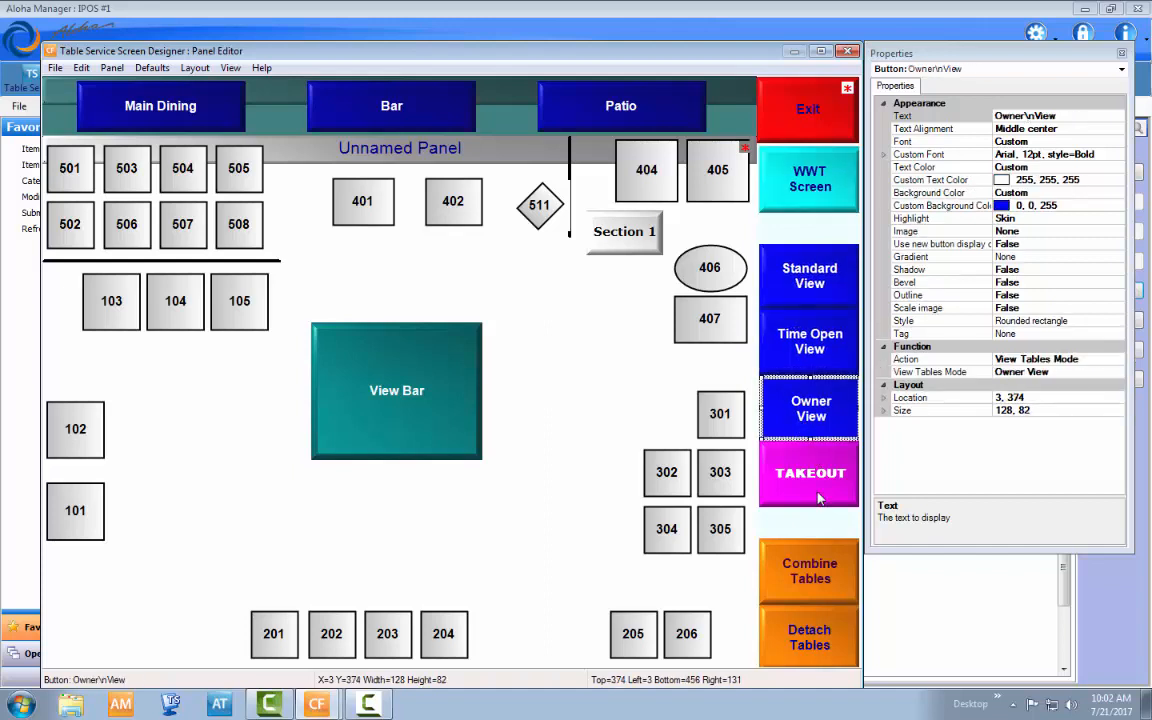
pyautogui.click(818, 482)
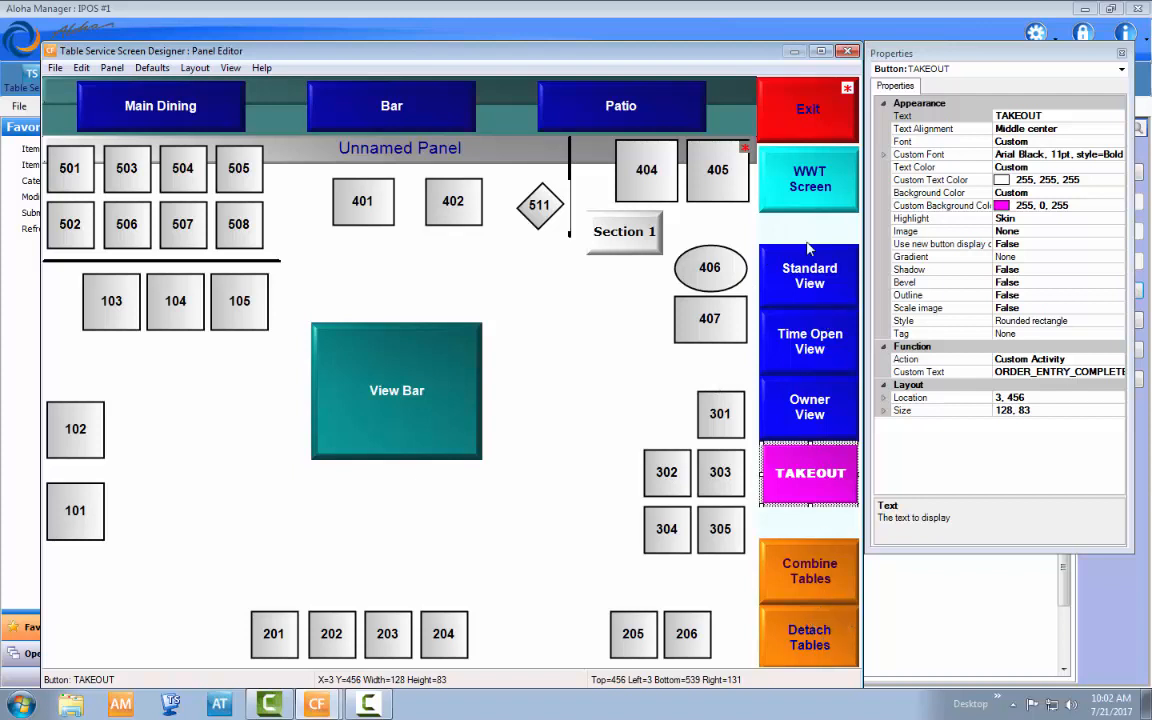
# - Shift the Standard View, Time Open View, Owner View, TAKEOUT and Combine Tables buttons upward within the Functions panel
pyautogui.moveTo(820, 262); pyautogui.dragTo(822, 234)
pyautogui.click(822, 336)
pyautogui.moveTo(822, 336); pyautogui.dragTo(822, 322)
pyautogui.moveTo(818, 400); pyautogui.dragTo(836, 386)
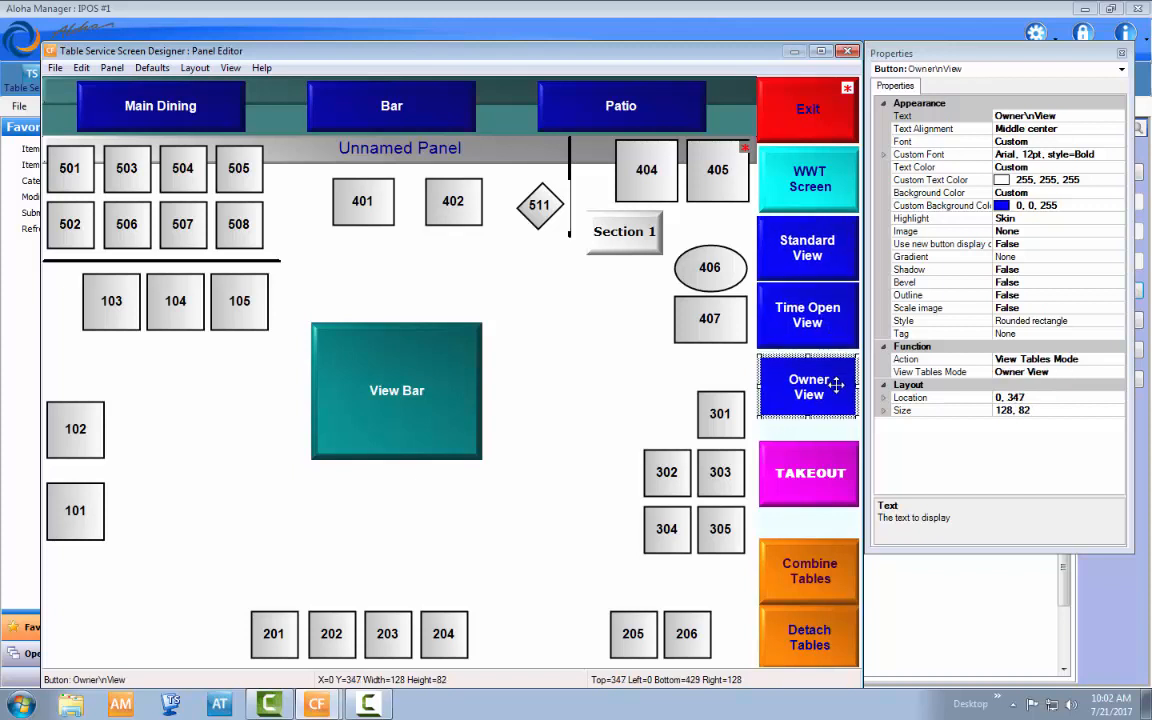
pyautogui.moveTo(833, 478)
pyautogui.mouseDown()
pyautogui.moveTo(836, 458)
pyautogui.moveTo(843, 464)
pyautogui.mouseUp()
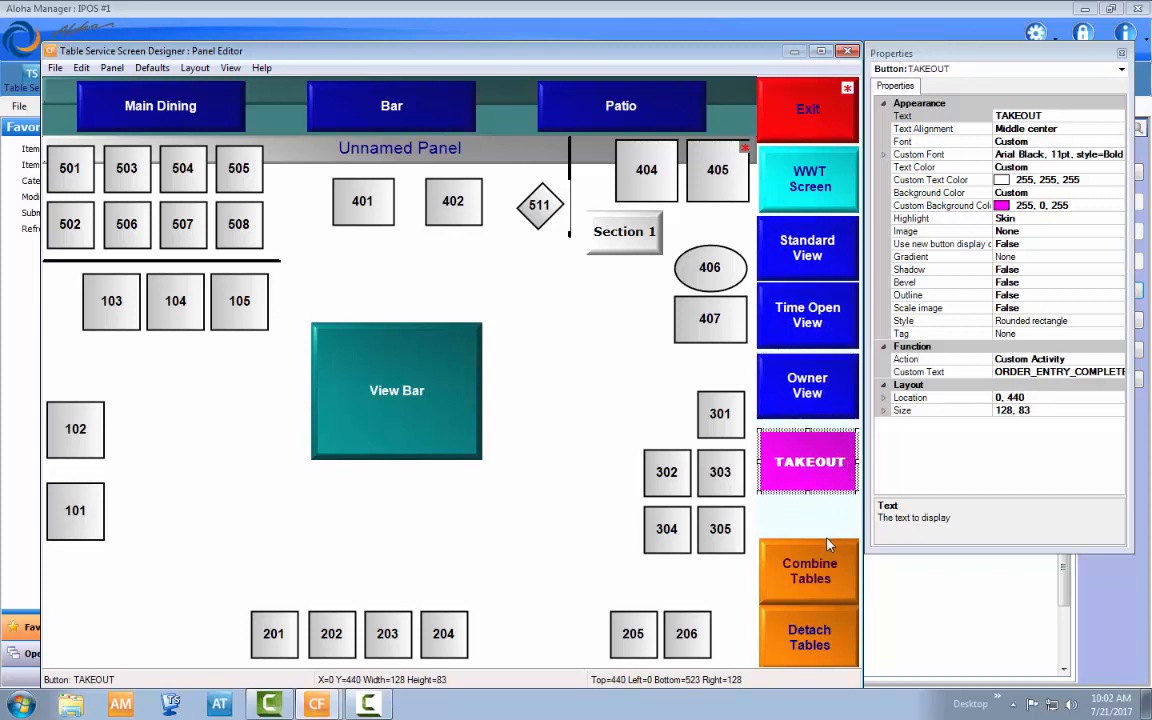
pyautogui.moveTo(829, 564); pyautogui.dragTo(855, 478)
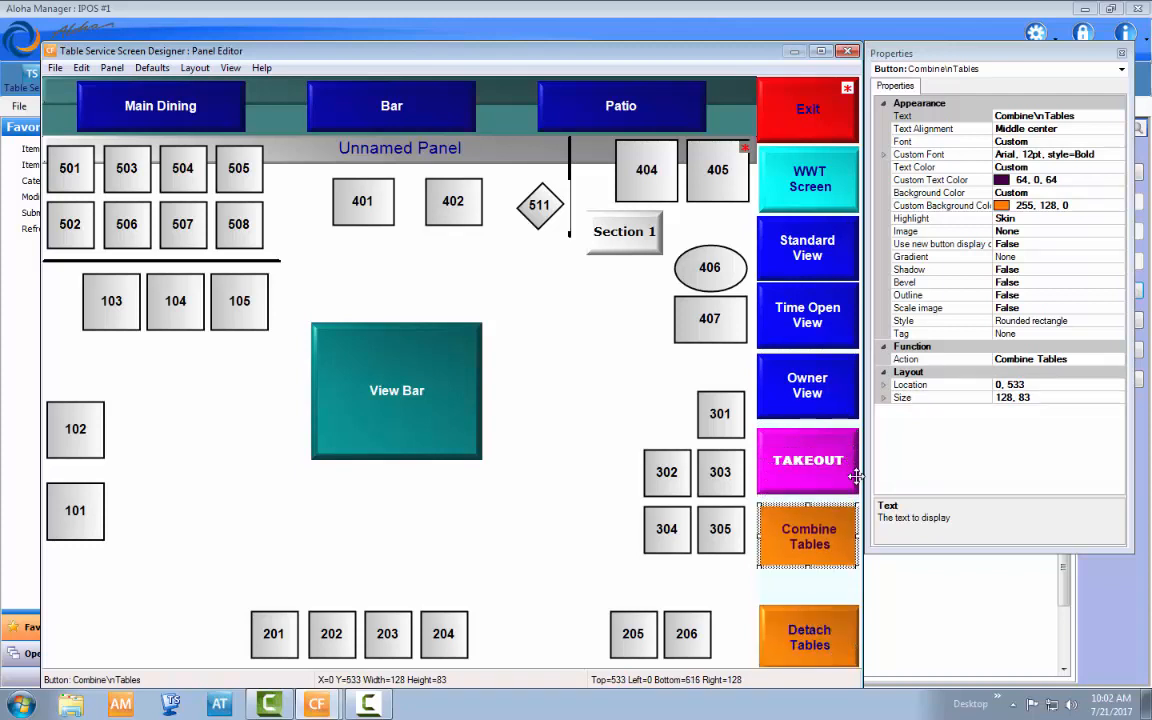
pyautogui.click(821, 593)
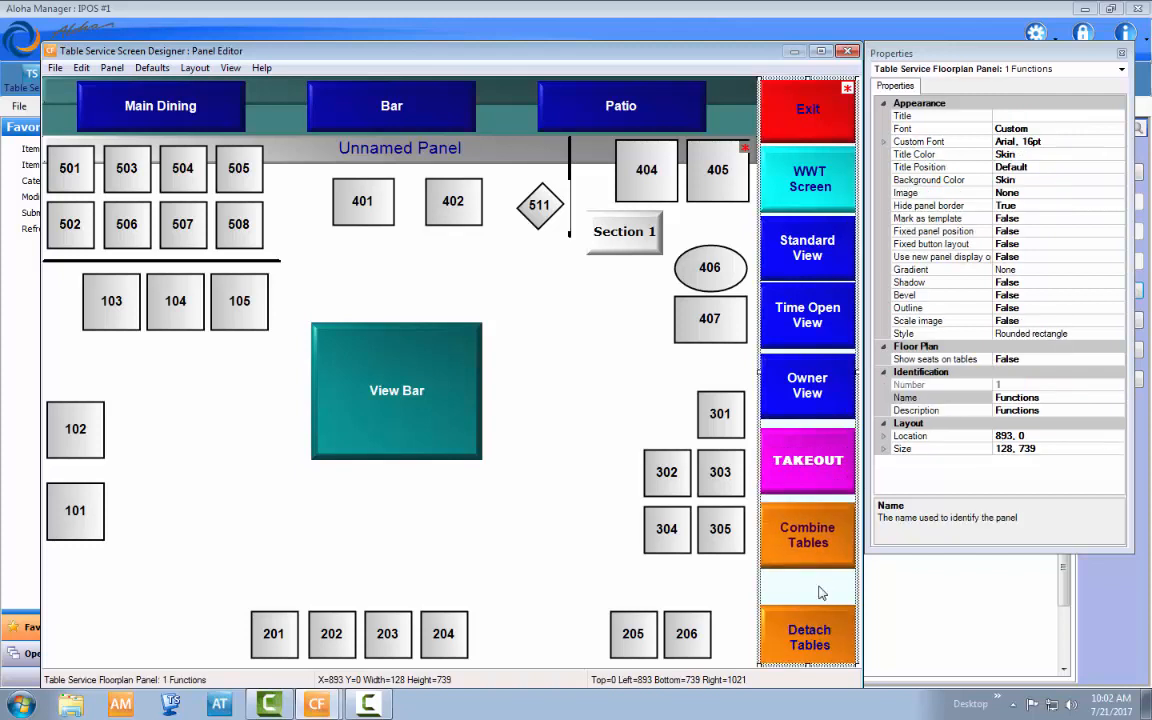
pyautogui.click(829, 641)
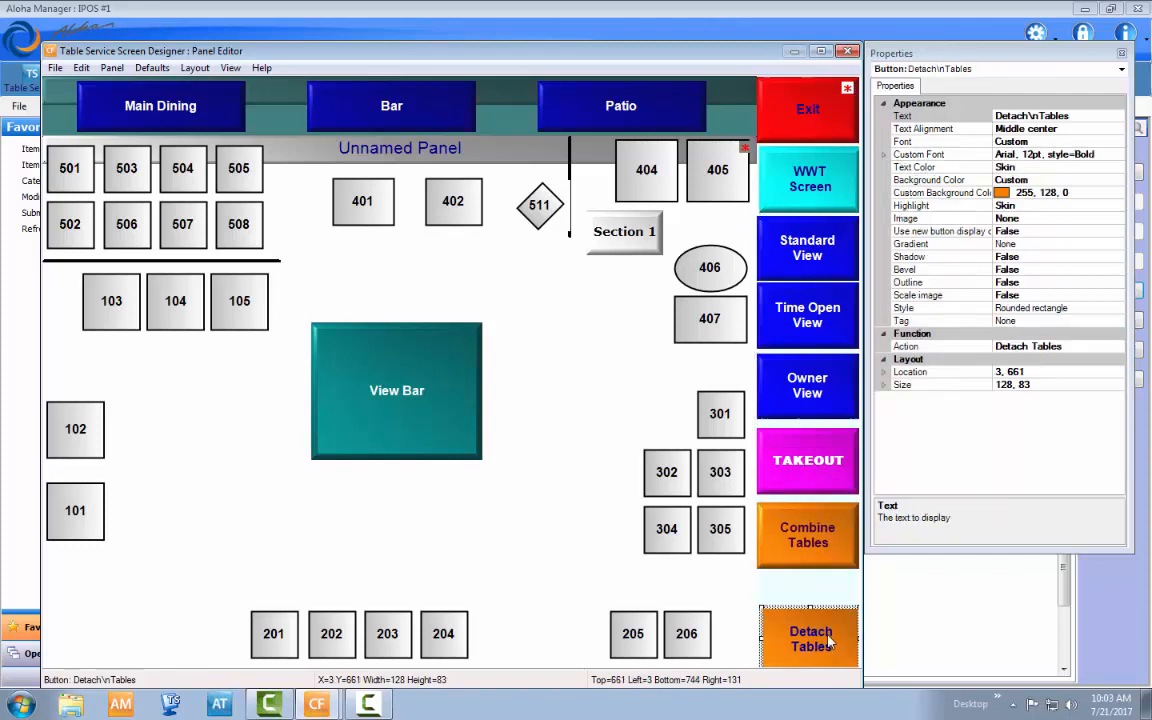
pyautogui.keyDown('ctrl'); pyautogui.click(806, 533); pyautogui.keyUp('ctrl')
pyautogui.keyDown('ctrl'); pyautogui.click(806, 462); pyautogui.keyUp('ctrl')
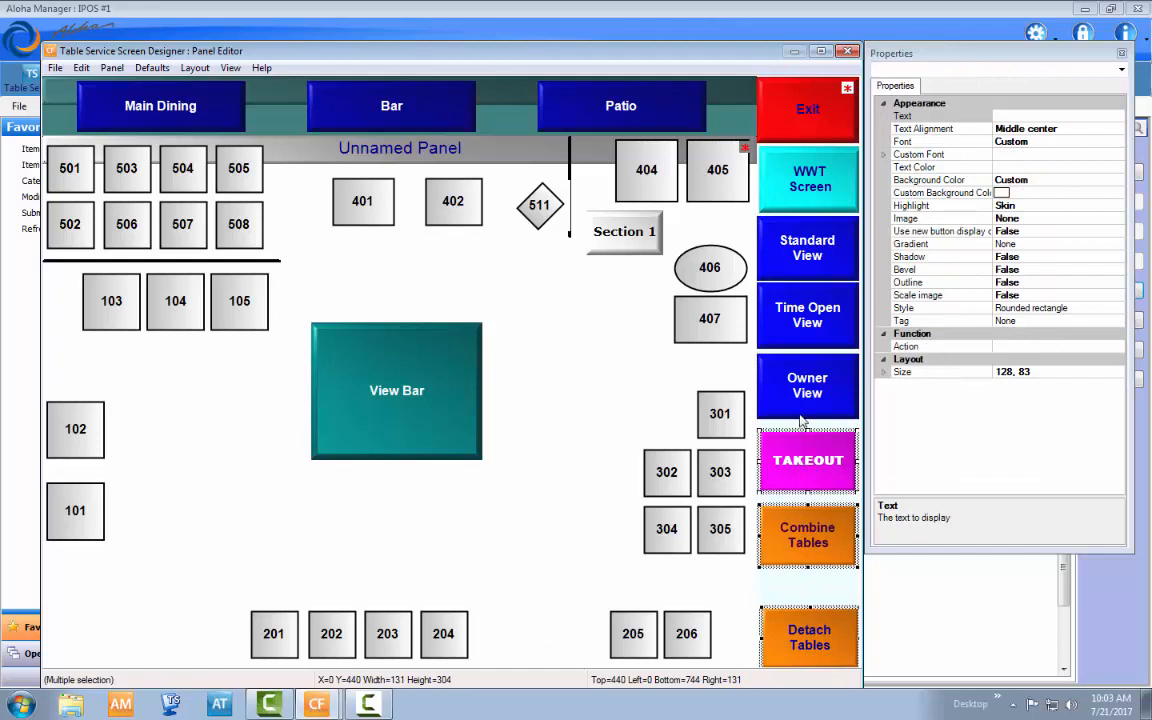
pyautogui.keyDown('ctrl'); pyautogui.click(806, 382); pyautogui.keyUp('ctrl')
pyautogui.keyDown('ctrl'); pyautogui.click(803, 310); pyautogui.keyUp('ctrl')
pyautogui.keyDown('ctrl'); pyautogui.click(805, 250); pyautogui.keyUp('ctrl')
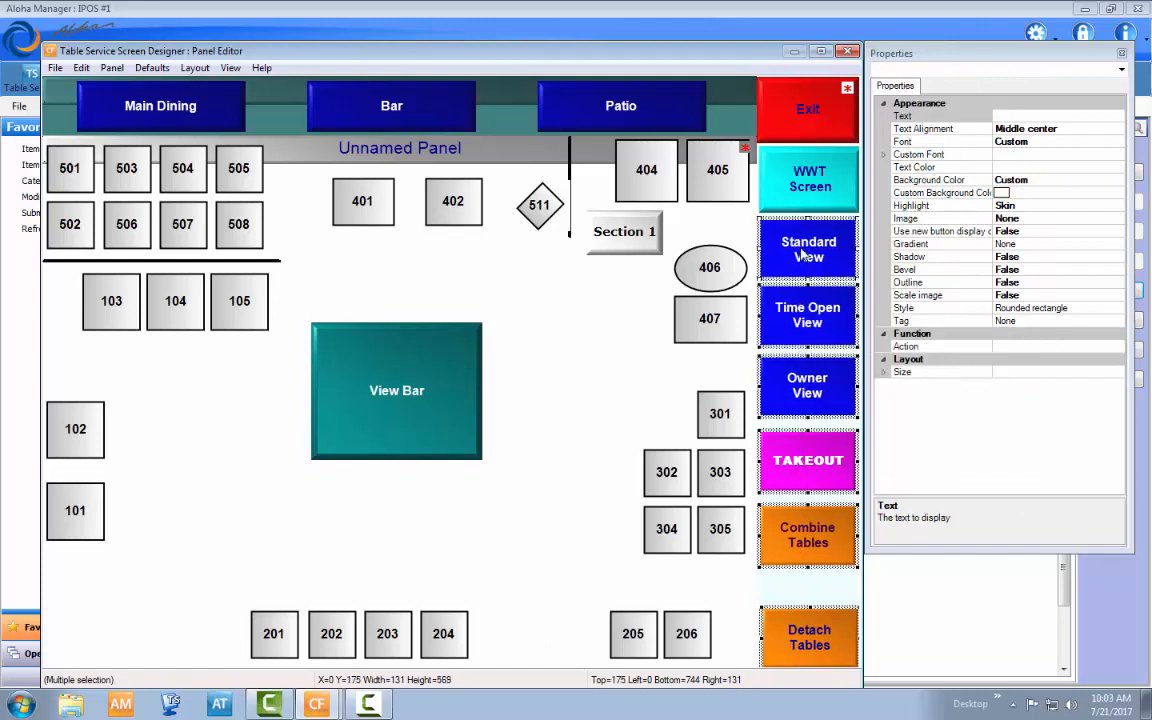
pyautogui.keyDown('ctrl'); pyautogui.click(829, 172); pyautogui.keyUp('ctrl')
pyautogui.keyDown('ctrl'); pyautogui.click(824, 110); pyautogui.keyUp('ctrl')
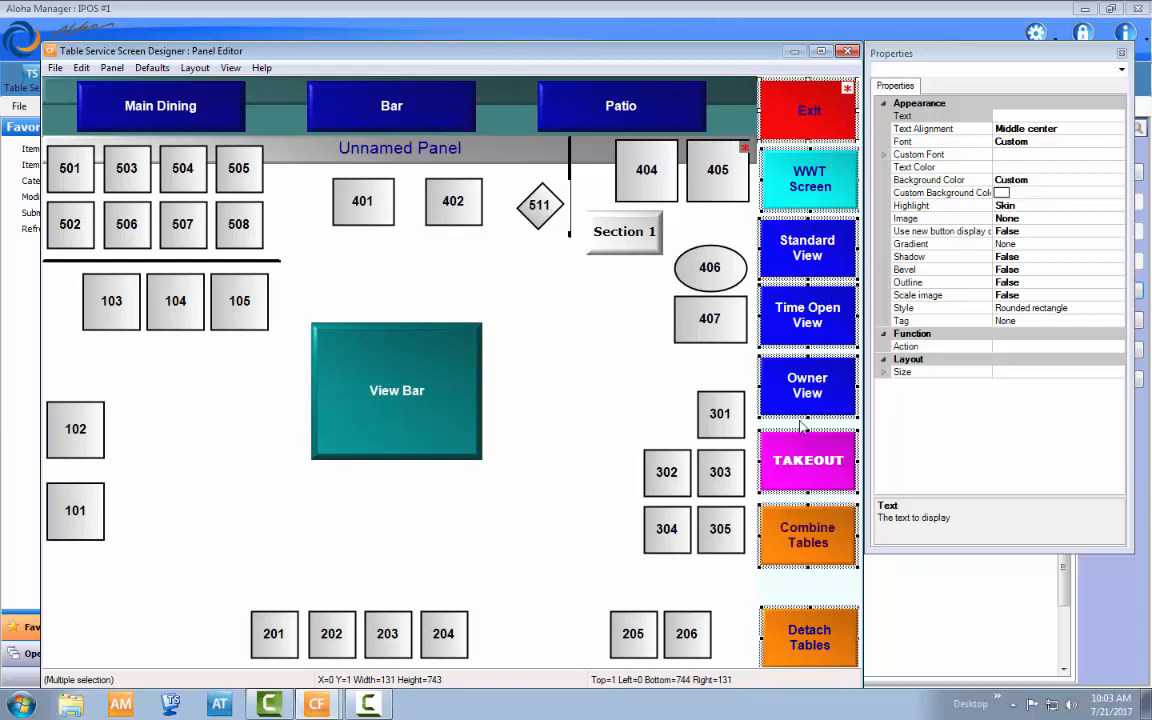
pyautogui.rightClick(804, 426)
# - Convert all eight buttons of the Functions panel, from Exit to Detach Tables, into a button grid
pyautogui.click(805, 395)
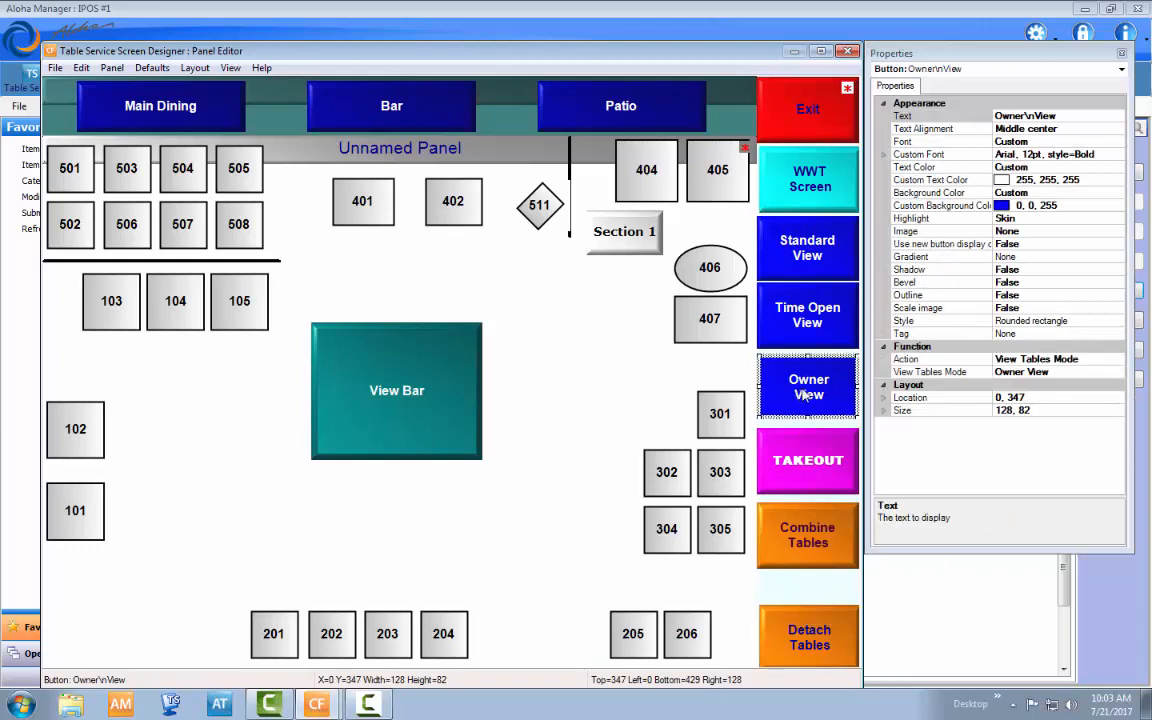
pyautogui.keyDown('ctrl'); pyautogui.click(812, 100); pyautogui.keyUp('ctrl')
pyautogui.keyDown('ctrl'); pyautogui.click(810, 162); pyautogui.keyUp('ctrl')
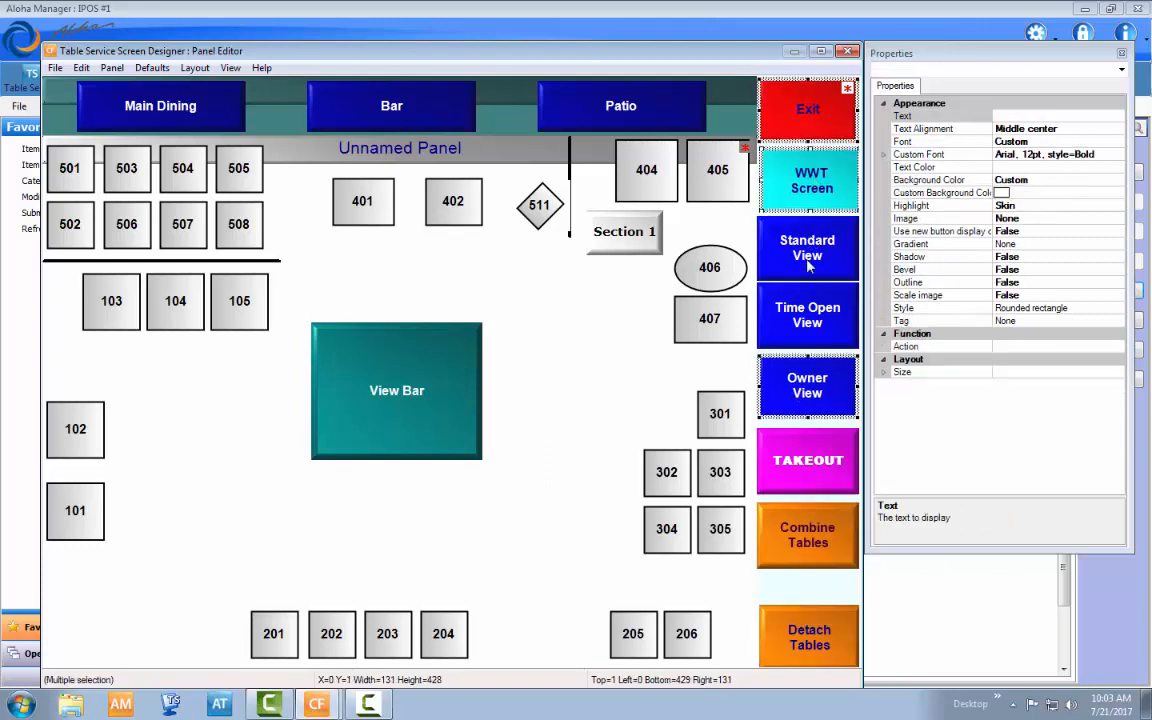
pyautogui.keyDown('ctrl'); pyautogui.click(810, 262); pyautogui.keyUp('ctrl')
pyautogui.keyDown('ctrl'); pyautogui.click(808, 318); pyautogui.keyUp('ctrl')
pyautogui.keyDown('ctrl'); pyautogui.click(816, 458); pyautogui.keyUp('ctrl')
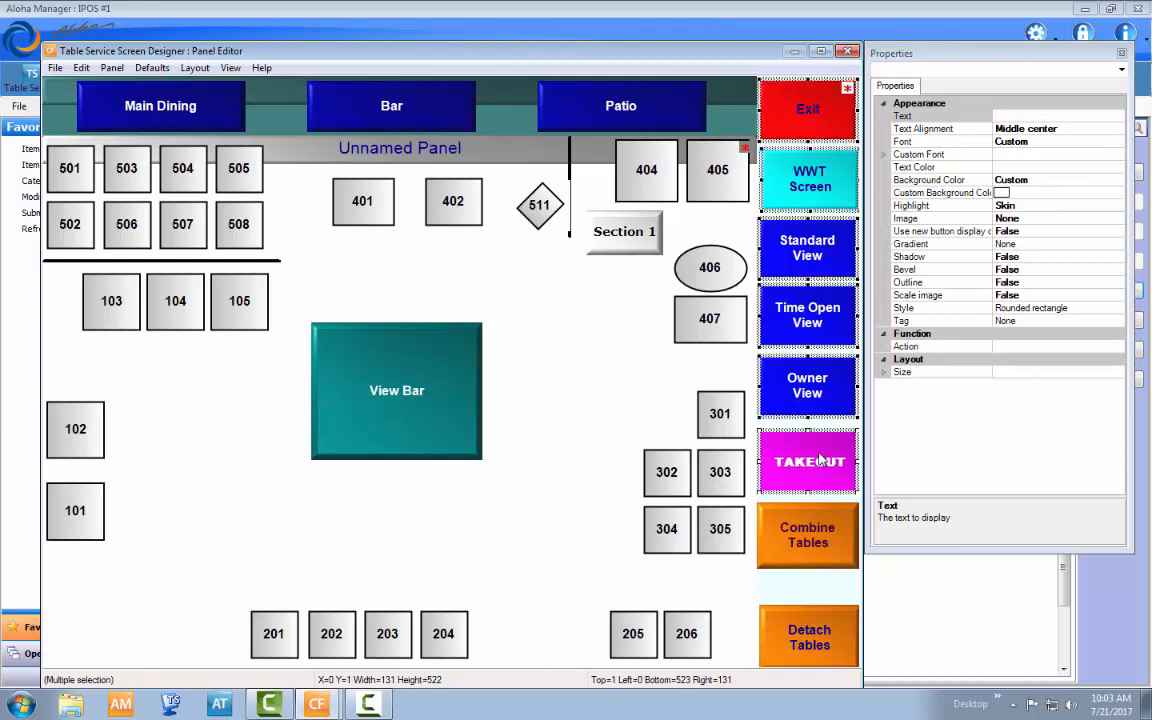
pyautogui.keyDown('ctrl'); pyautogui.click(808, 535); pyautogui.keyUp('ctrl')
pyautogui.keyDown('ctrl'); pyautogui.click(824, 626); pyautogui.keyUp('ctrl')
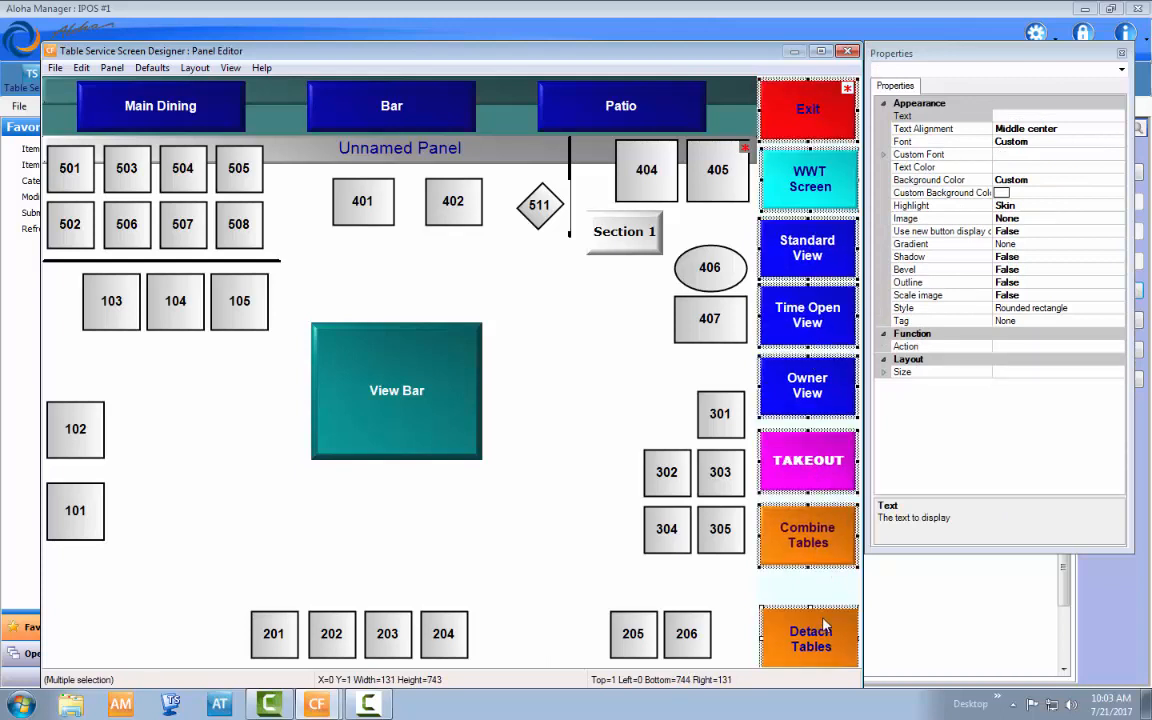
pyautogui.rightClick(822, 620)
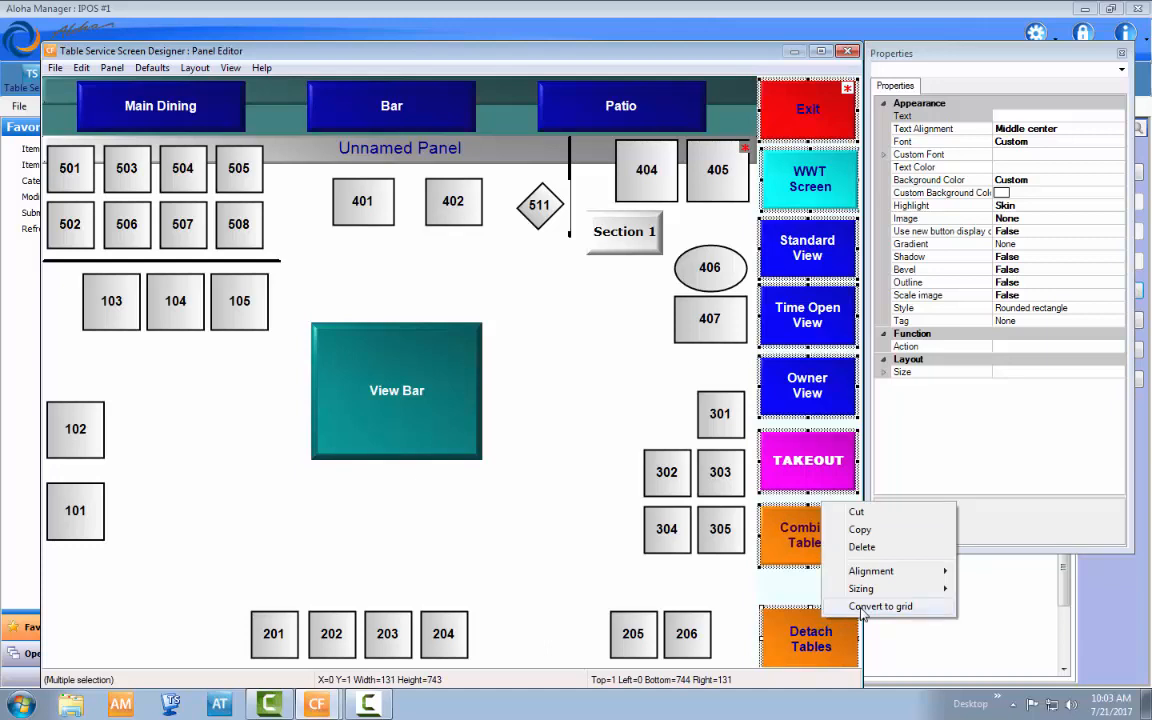
pyautogui.click(862, 607)
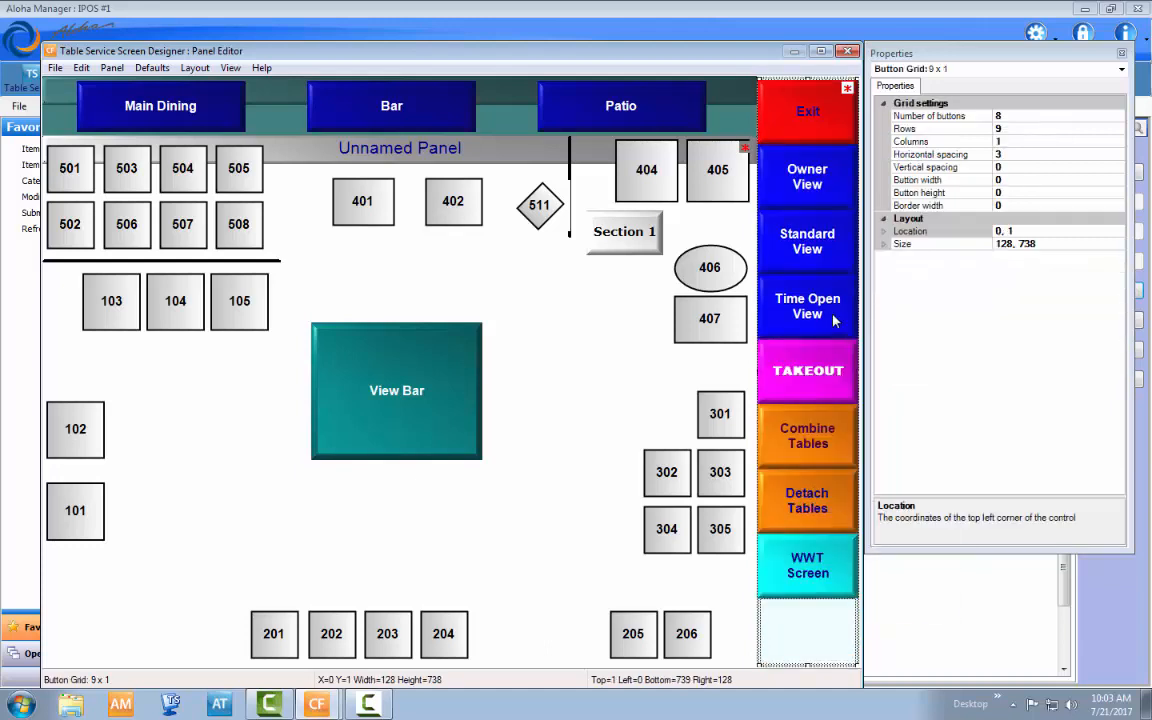
# - Set the number of buttons in the Functions button grid to 9
pyautogui.click(1012, 117)
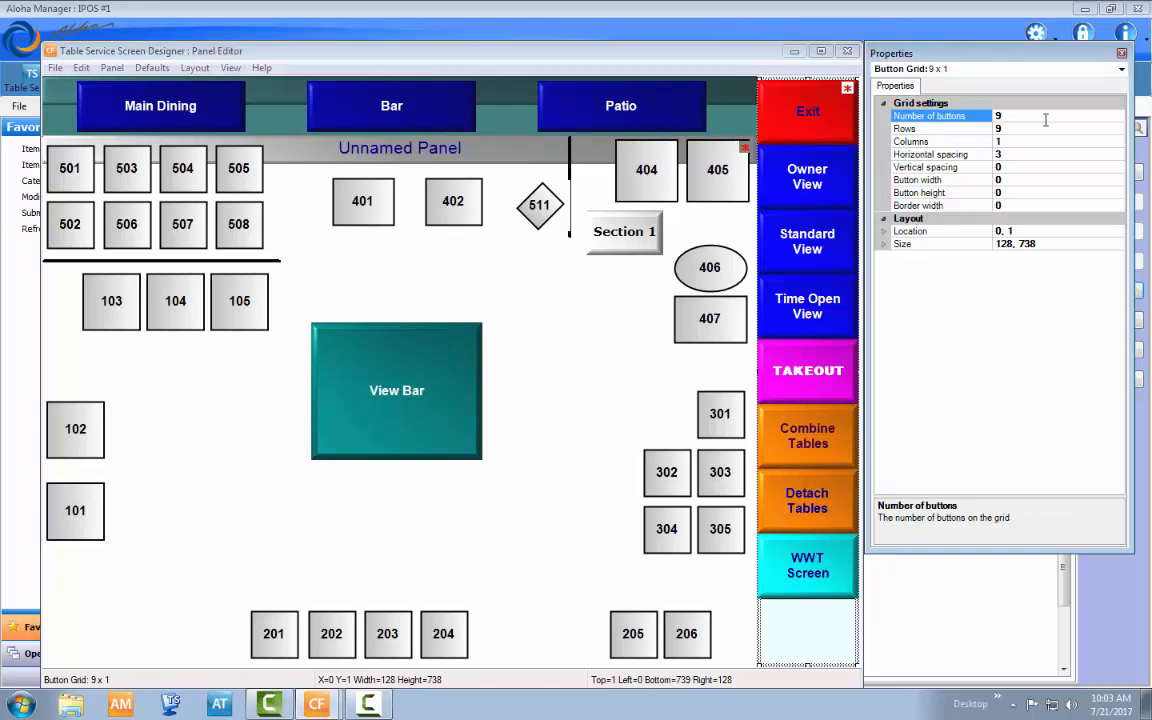
pyautogui.click(820, 648)
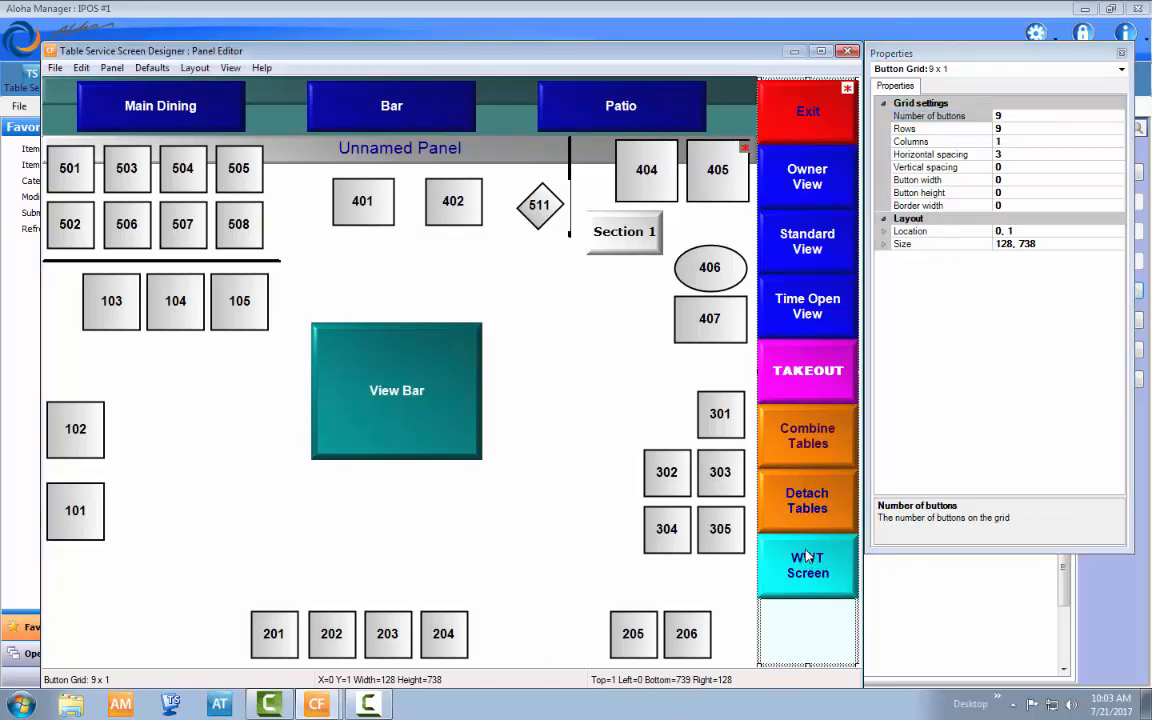
# - Duplicate the TAKEOUT button and place the copy in the empty grid slot below WWT Screen
pyautogui.click(815, 368)
pyautogui.rightClick(827, 366)
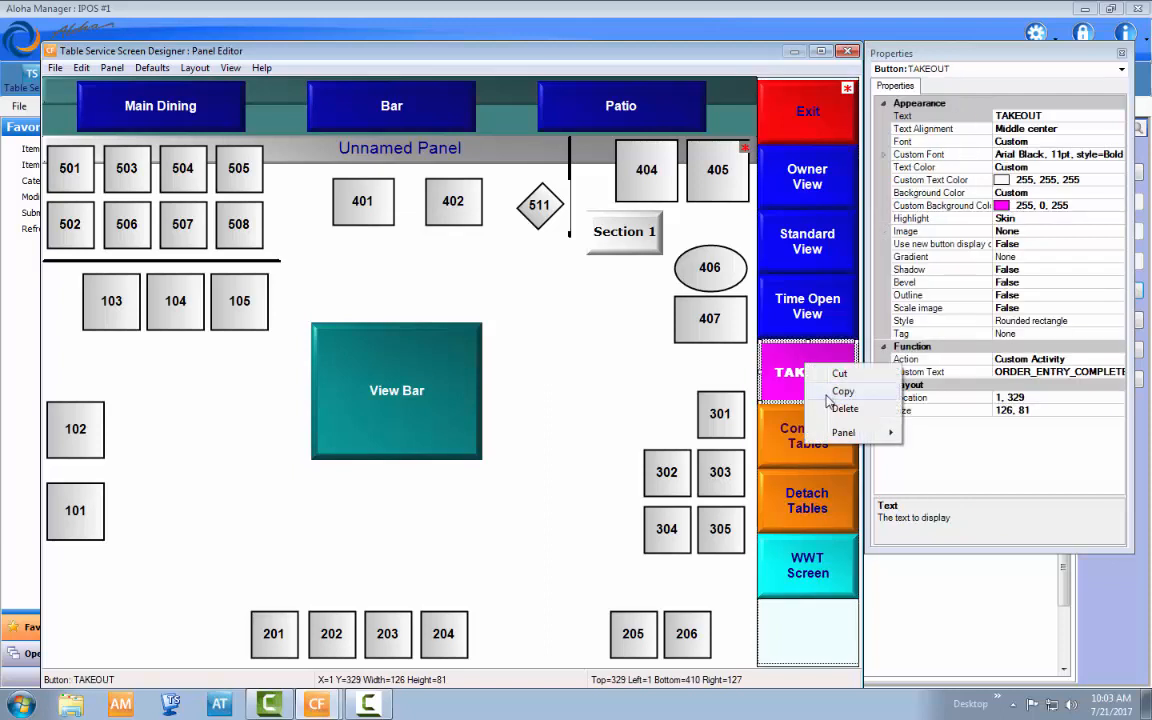
pyautogui.click(842, 391)
pyautogui.rightClick(824, 392)
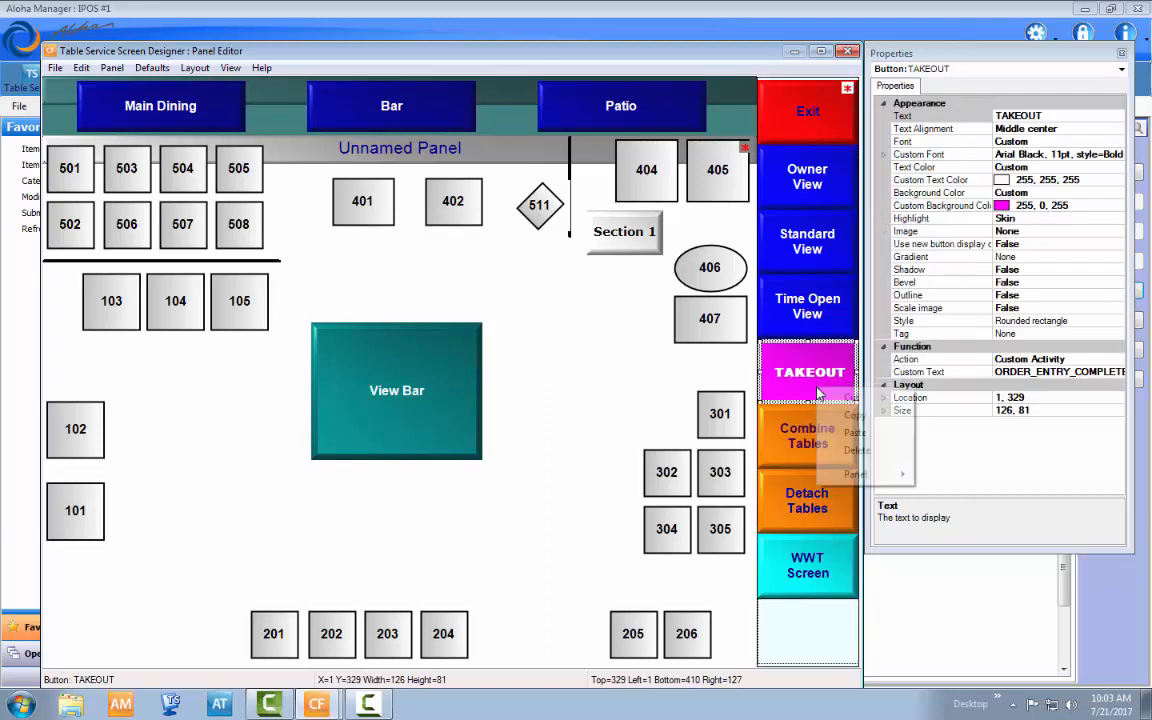
pyautogui.click(832, 432)
pyautogui.moveTo(806, 383); pyautogui.dragTo(815, 635)
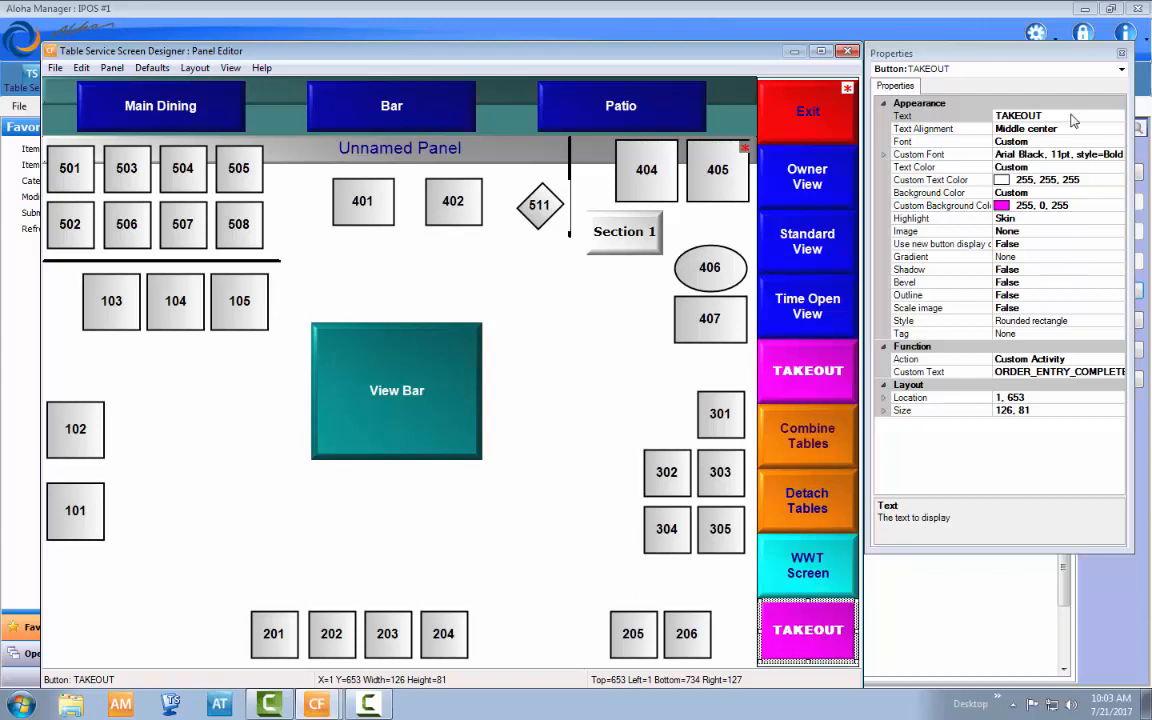
# - Set the custom background color of the copied TAKEOUT button below WWT Screen to Lime
pyautogui.click(996, 115)
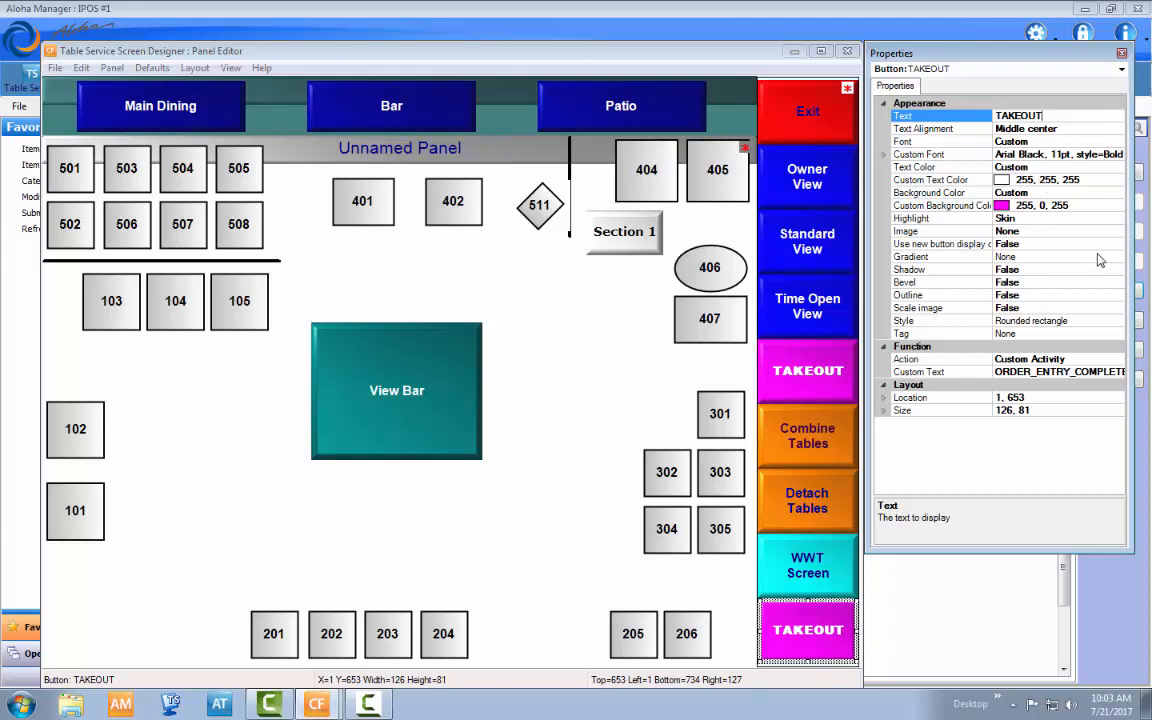
pyautogui.click(1112, 205)
pyautogui.click(1117, 205)
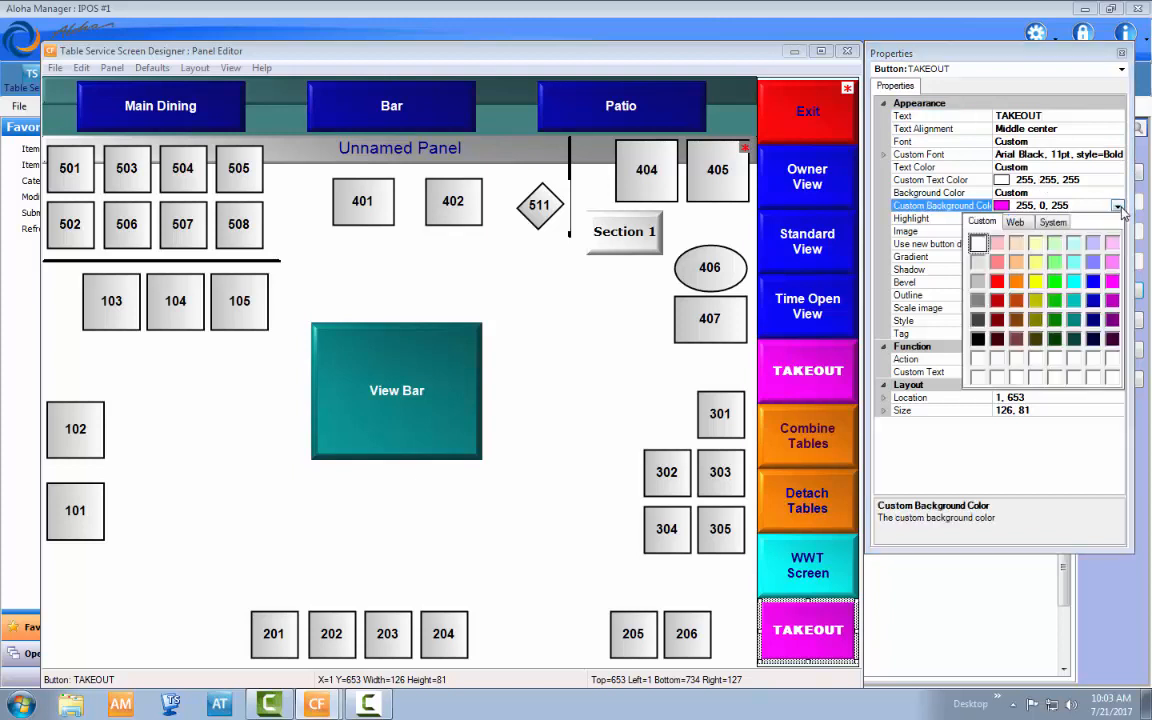
pyautogui.click(1055, 282)
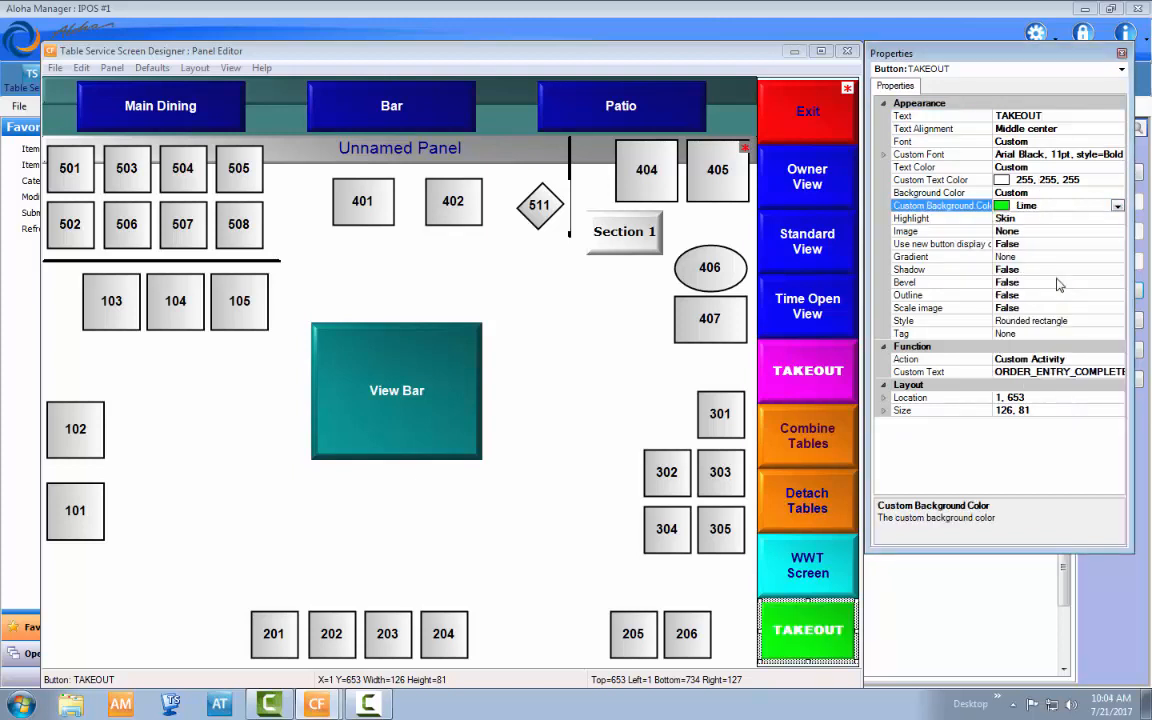
# - Change the action of the lime TAKEOUT button to Adjust Tips
pyautogui.click(1115, 360)
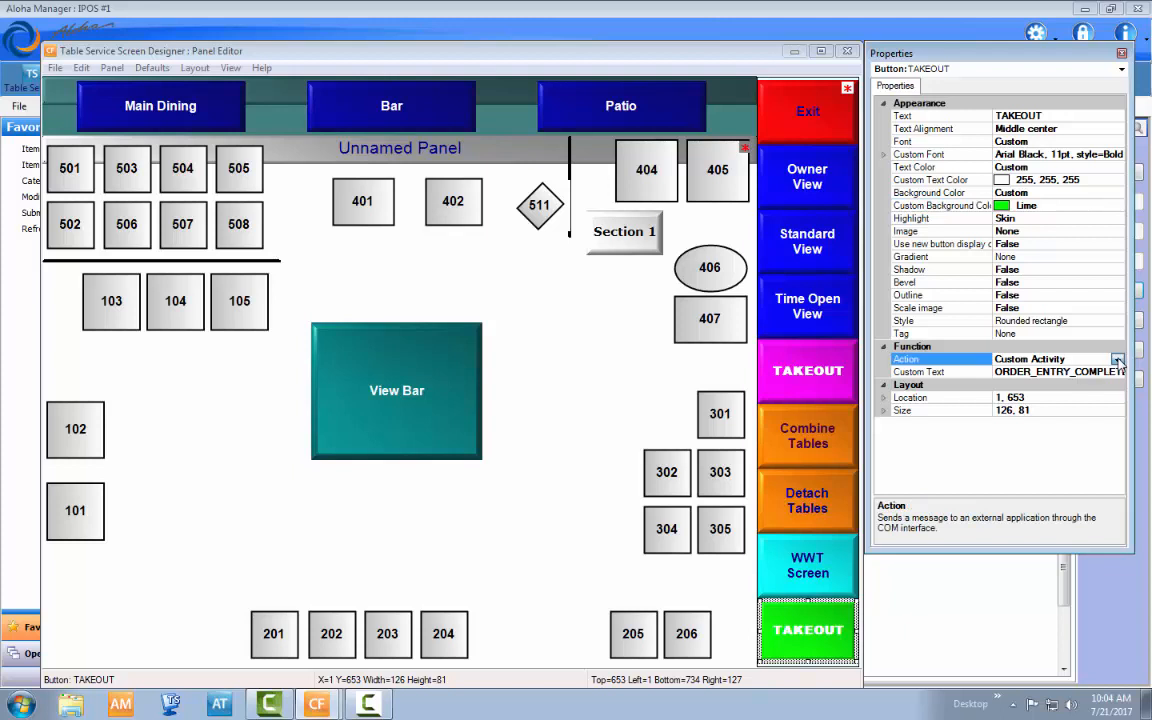
pyautogui.click(1117, 360)
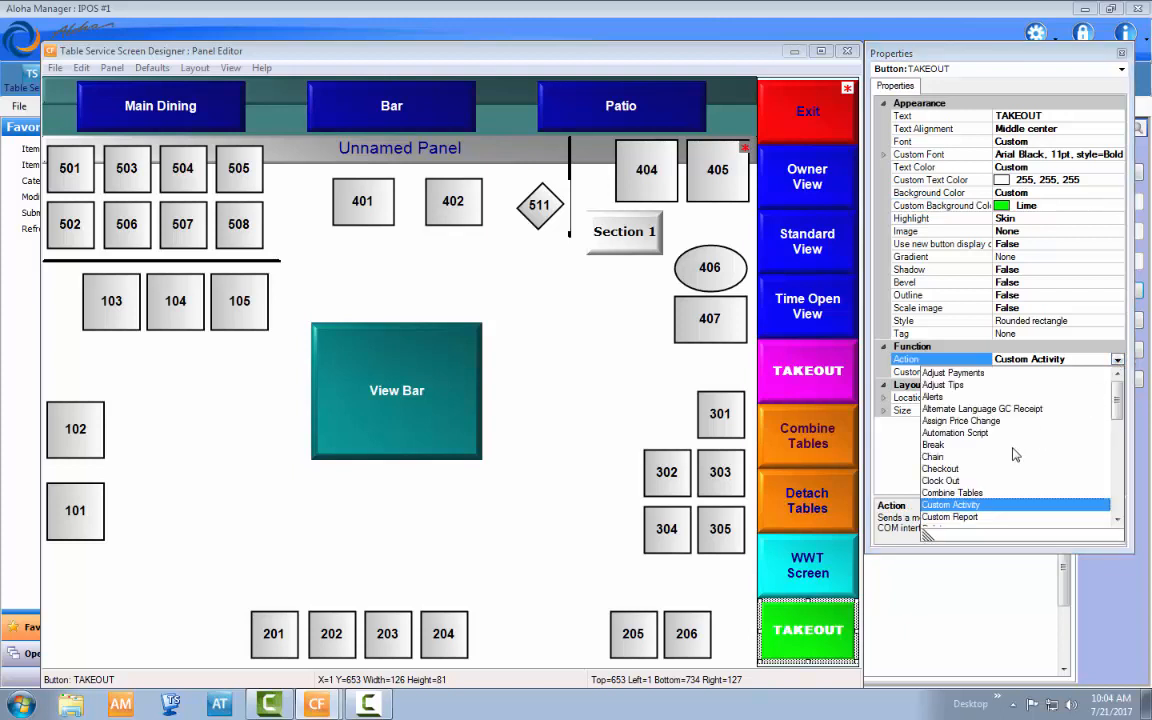
pyautogui.click(945, 385)
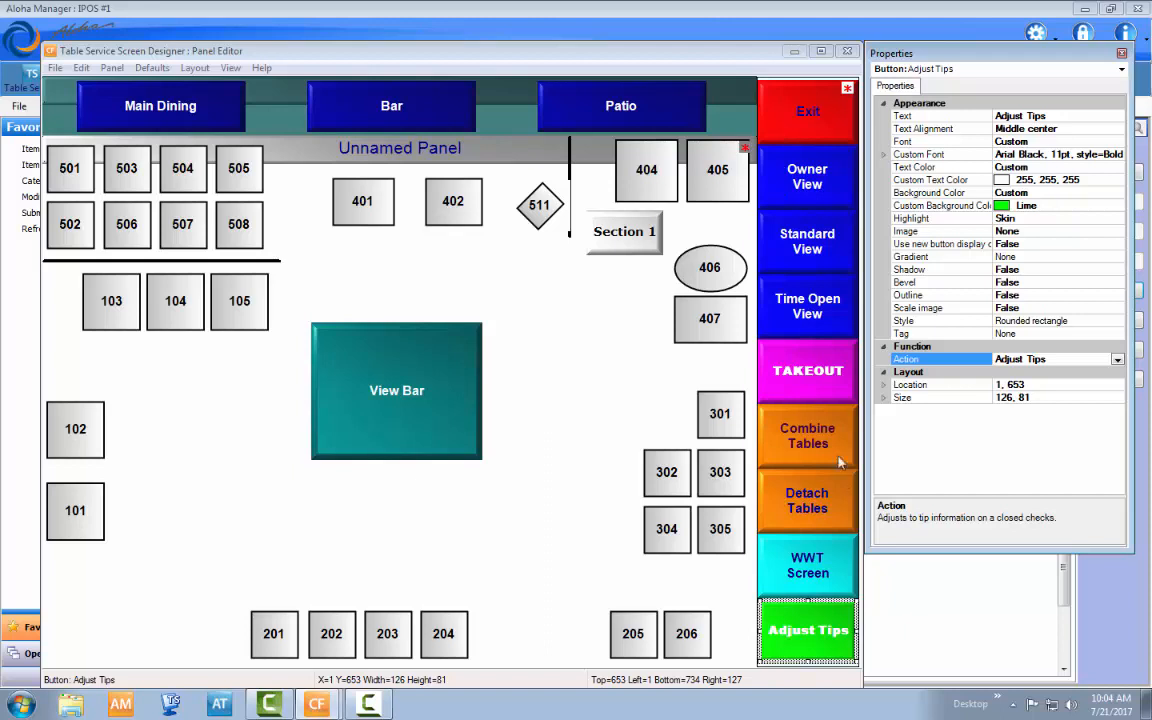
# - Split the lime button's label onto two lines by setting its text to Adjust\nTips
pyautogui.click(1031, 117)
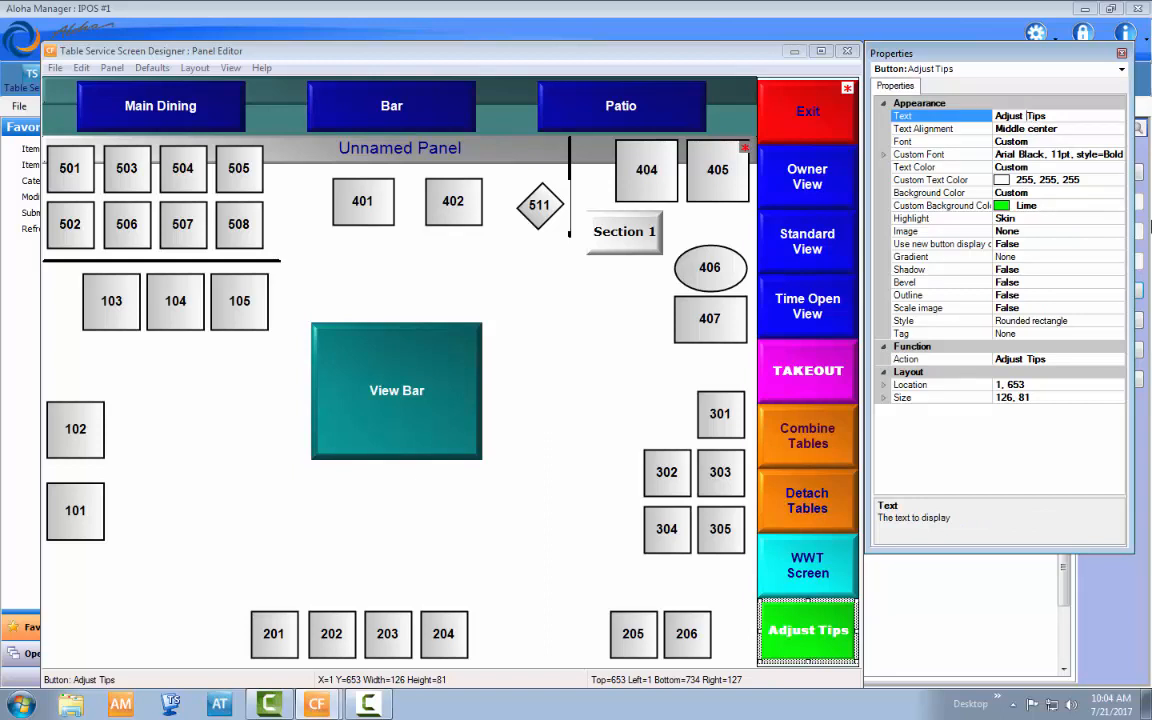
pyautogui.press('BackSpace')
pyautogui.write('\\n')
pyautogui.press('Return')
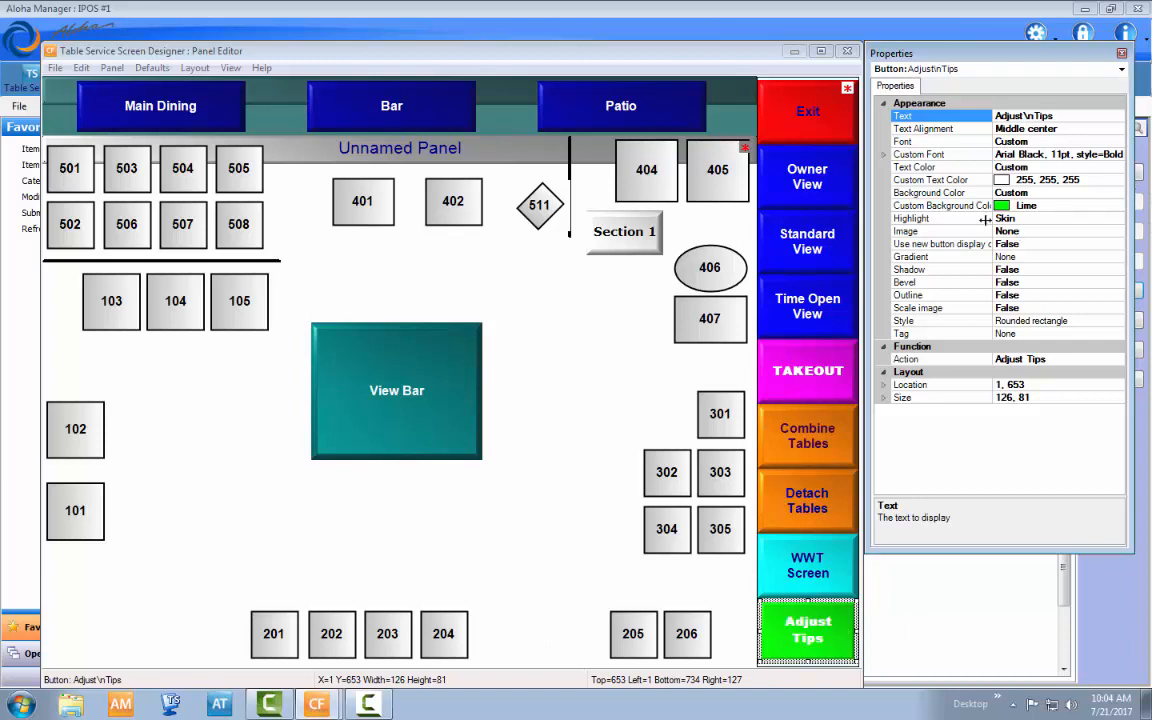
pyautogui.click(793, 563)
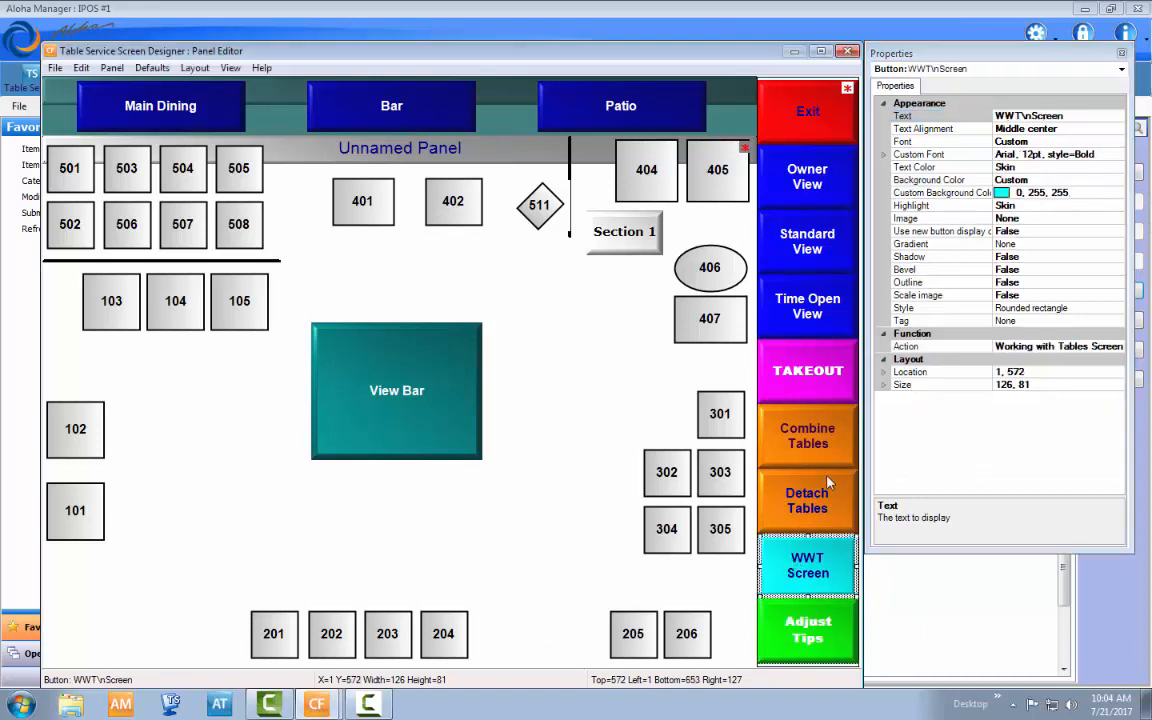
pyautogui.click(826, 506)
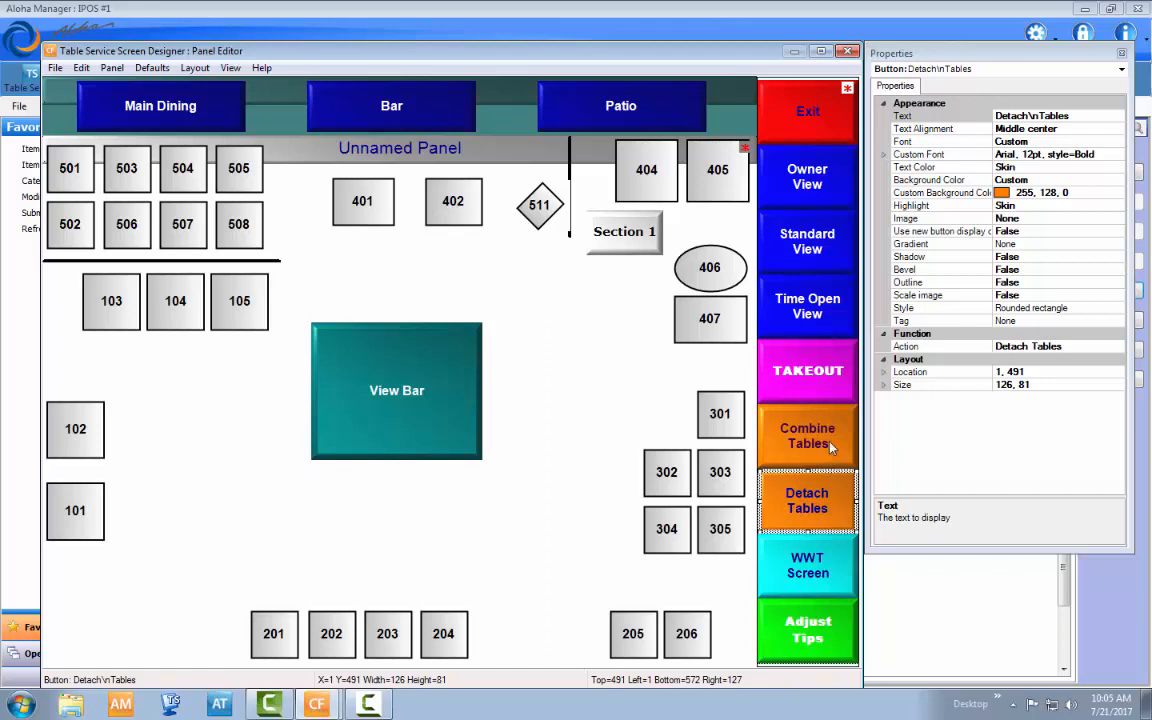
pyautogui.click(829, 447)
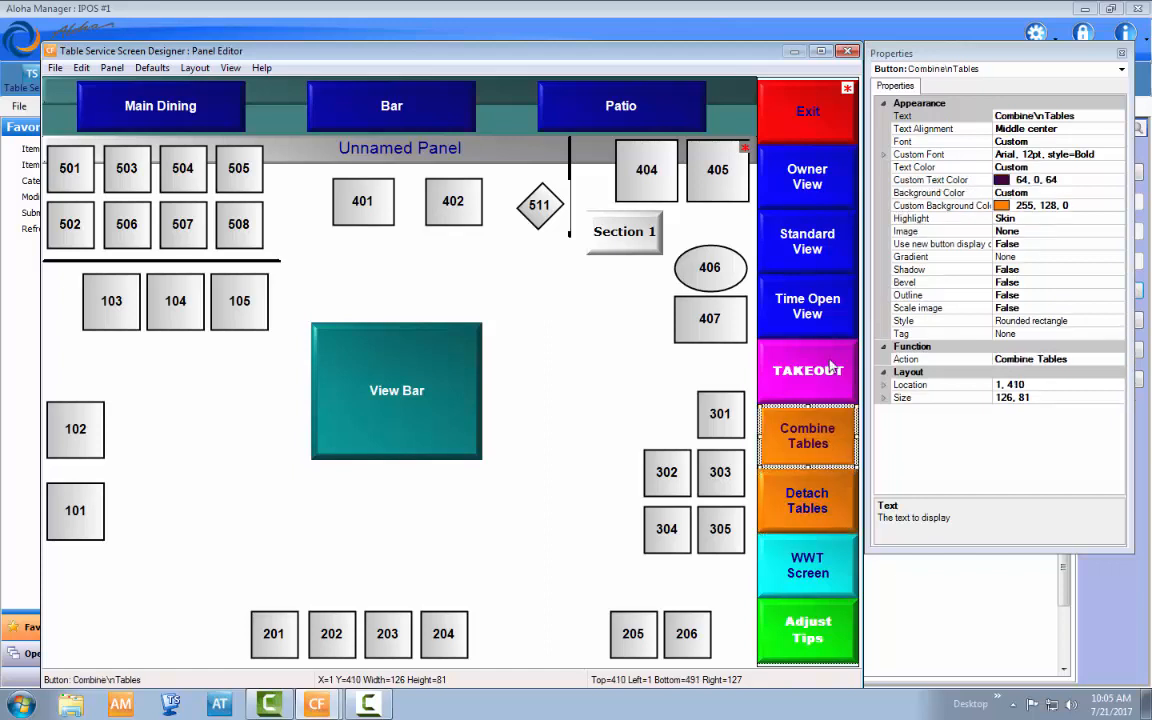
pyautogui.click(816, 603)
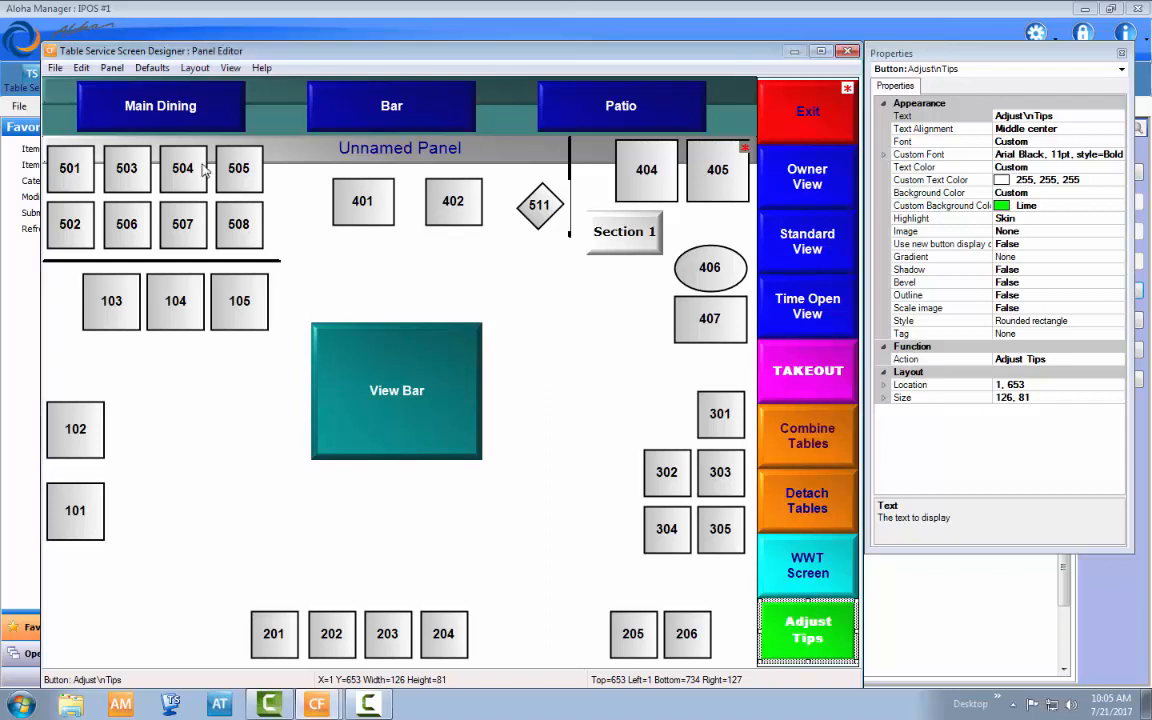
# - Save all open panels
pyautogui.click(112, 68)
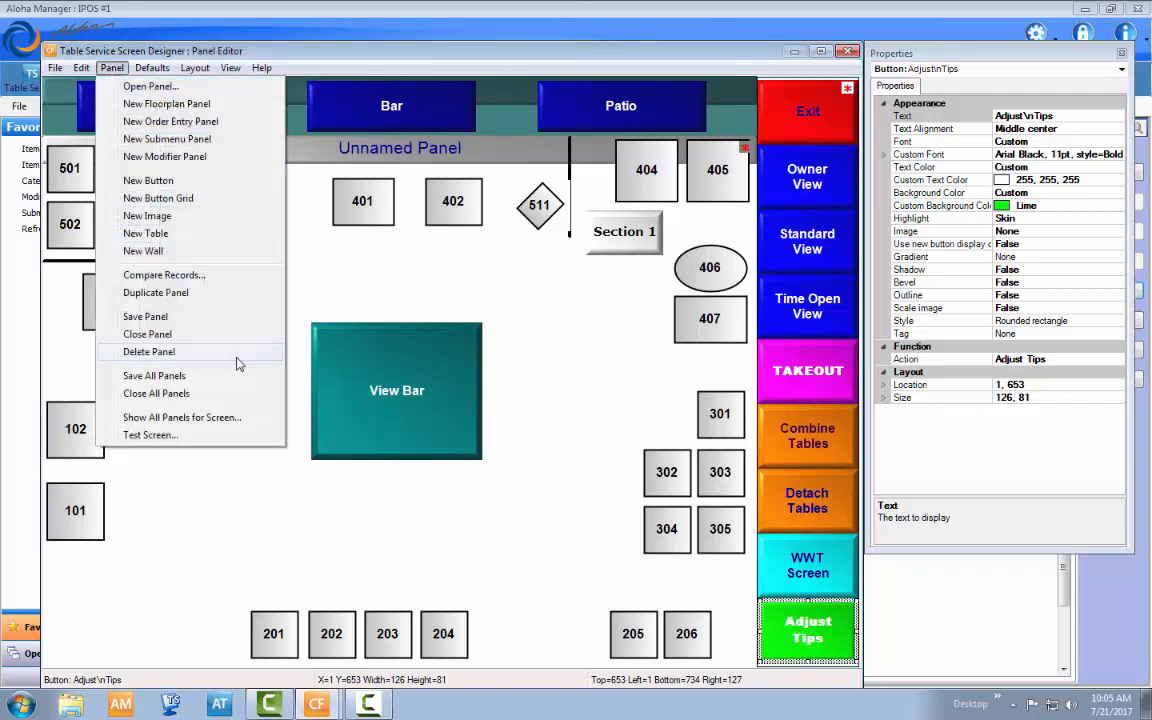
pyautogui.click(189, 380)
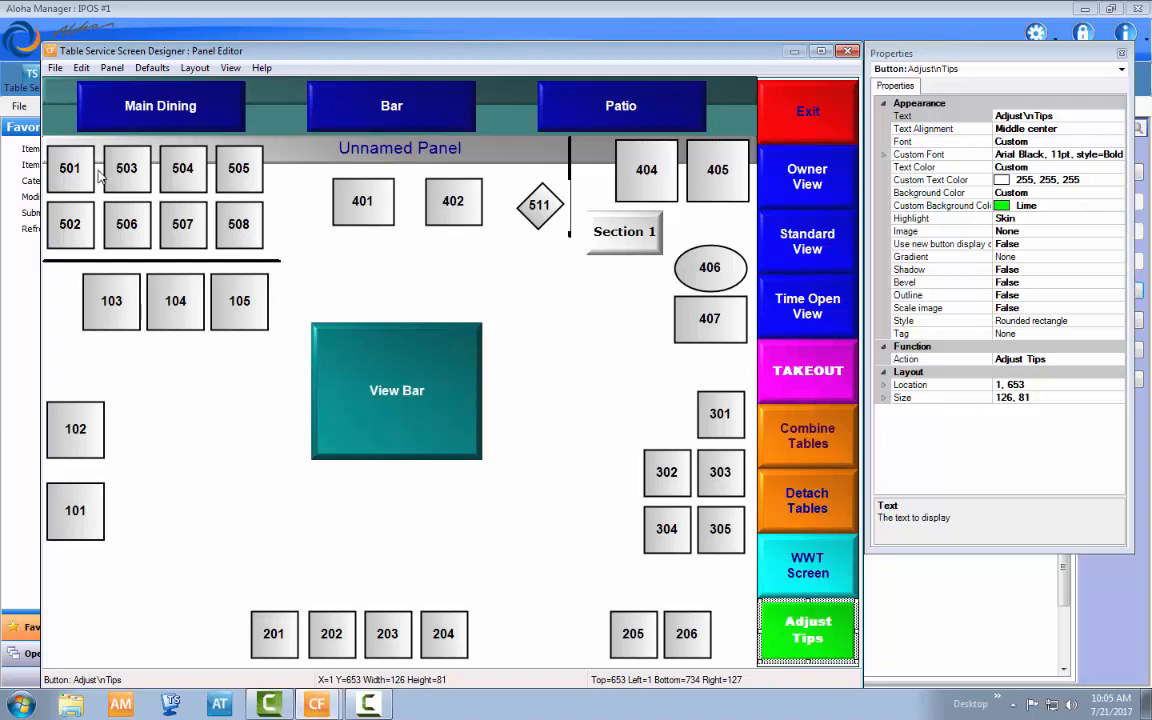
# - Examine the properties of tables 503 and 504, the Owner View and Time Open View buttons, and the Functions button grid
pyautogui.click(67, 162)
pyautogui.click(118, 170)
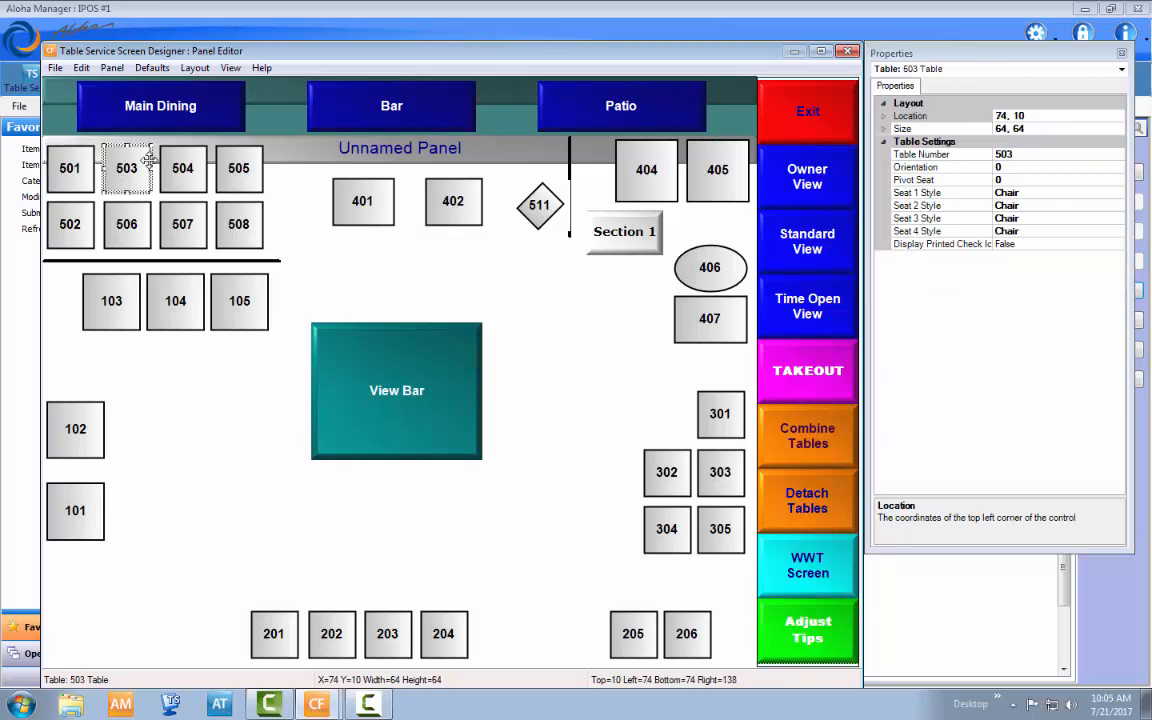
pyautogui.click(178, 171)
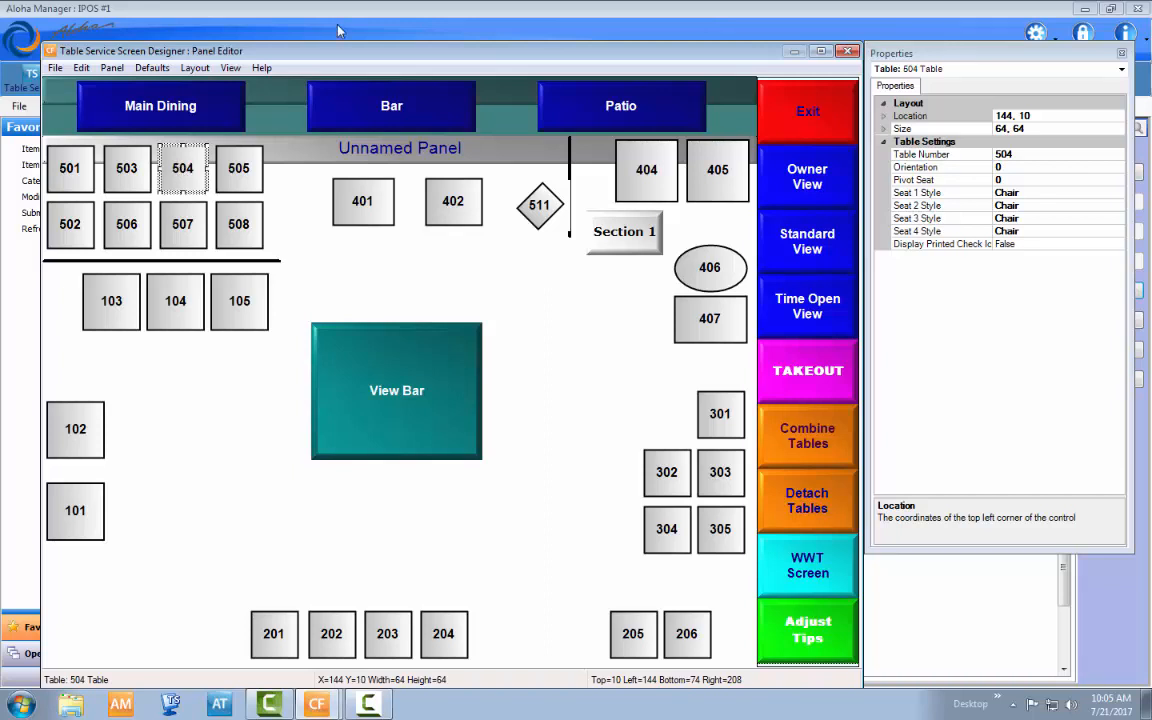
pyautogui.click(111, 68)
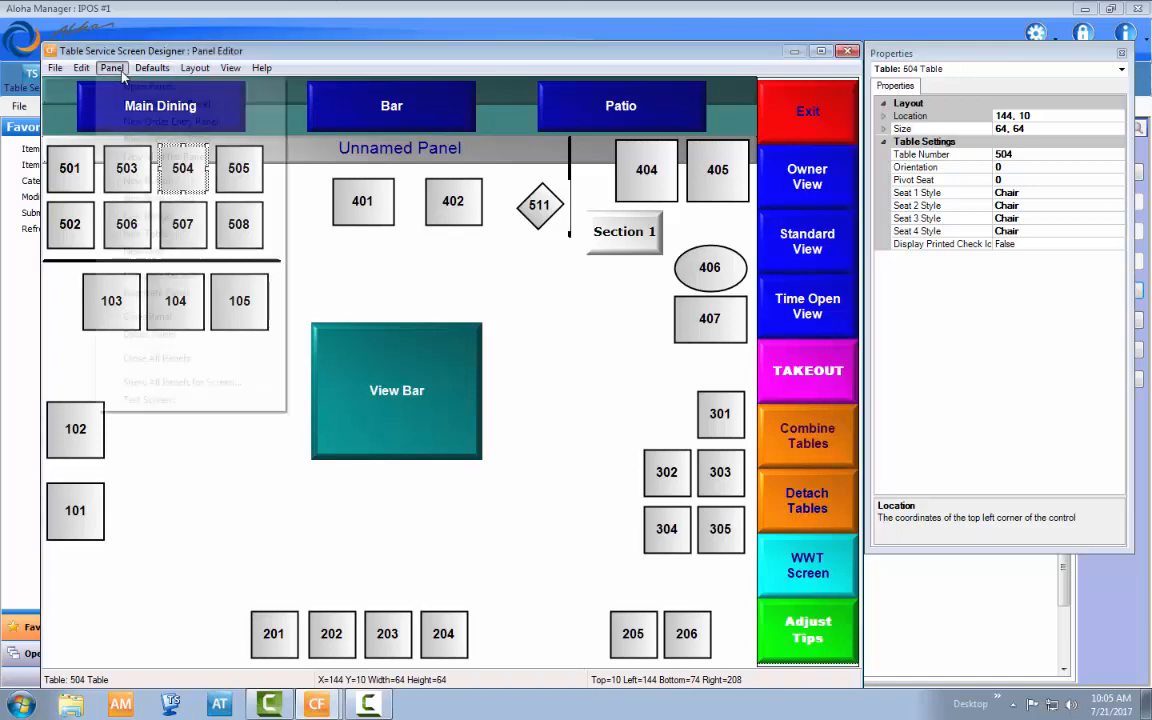
pyautogui.click(590, 266)
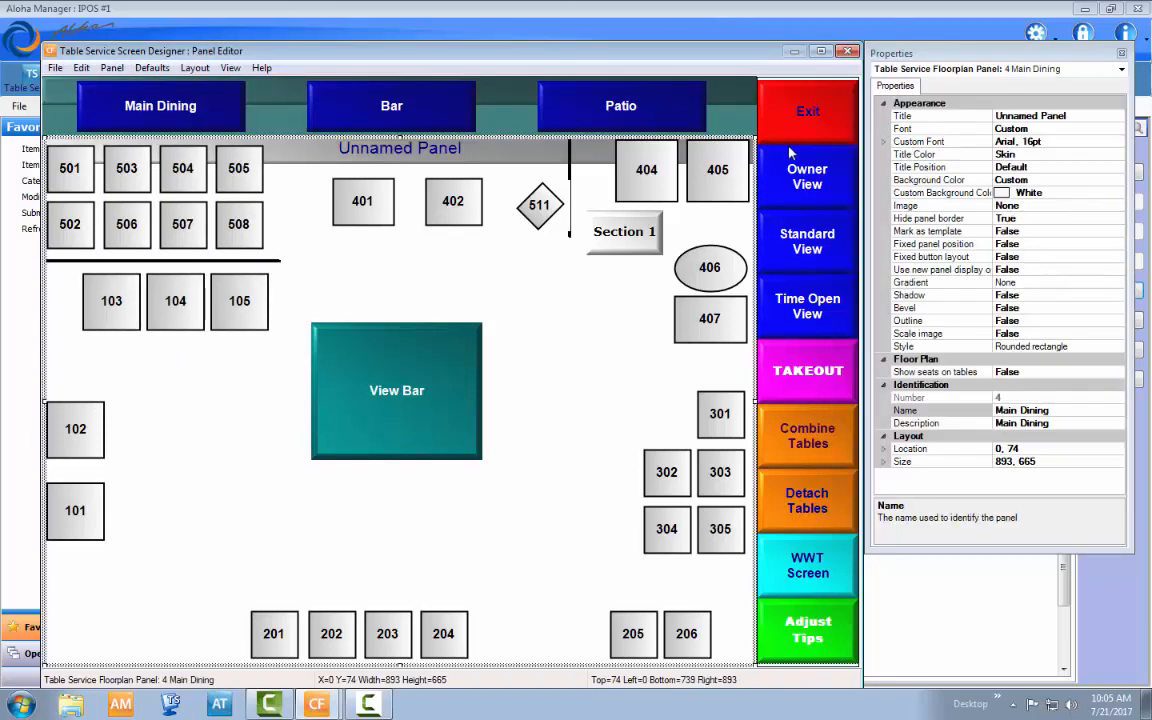
pyautogui.click(806, 174)
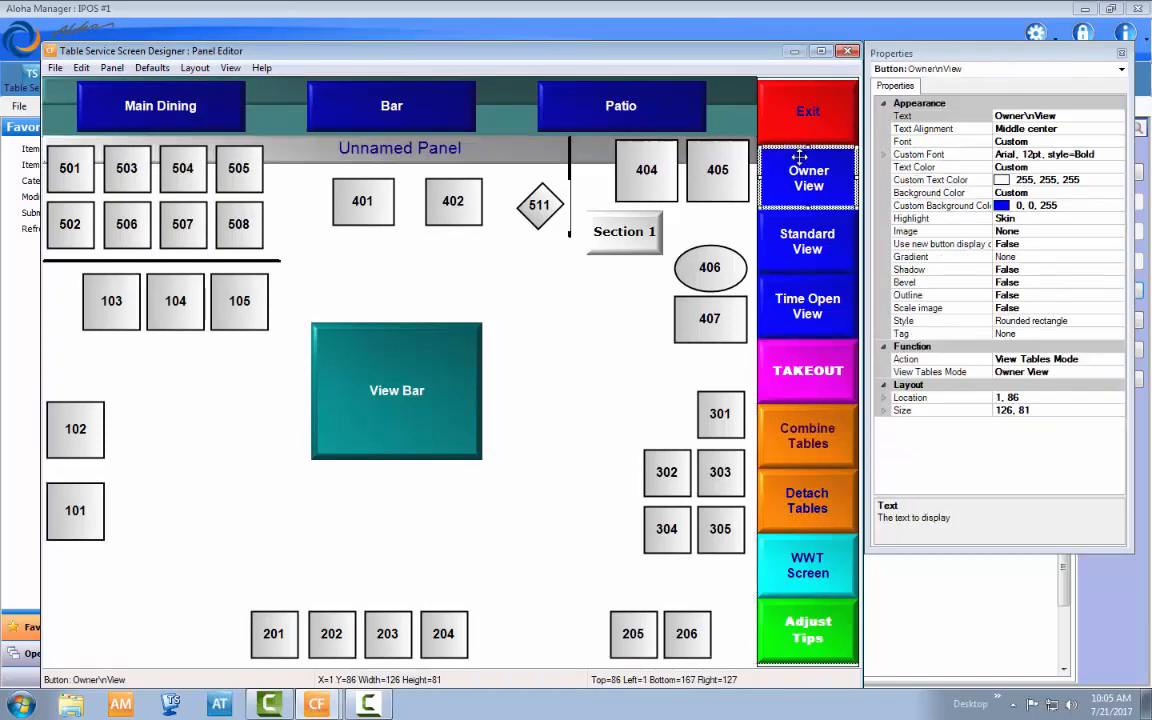
pyautogui.click(856, 336)
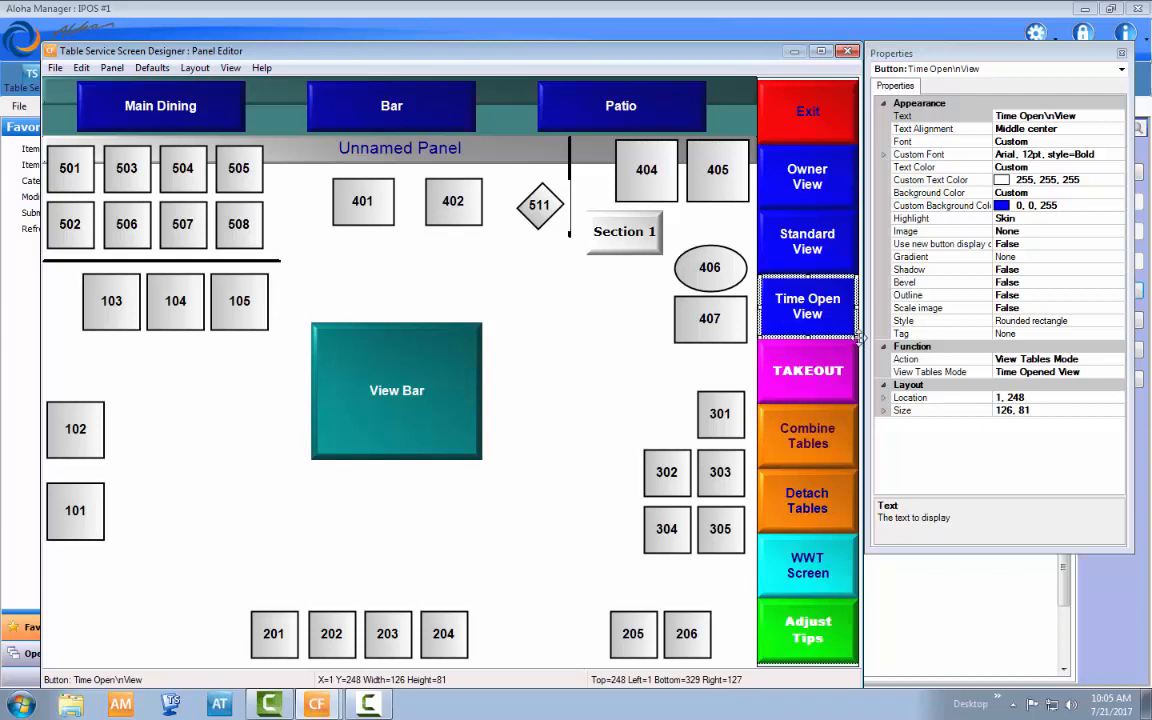
pyautogui.click(858, 341)
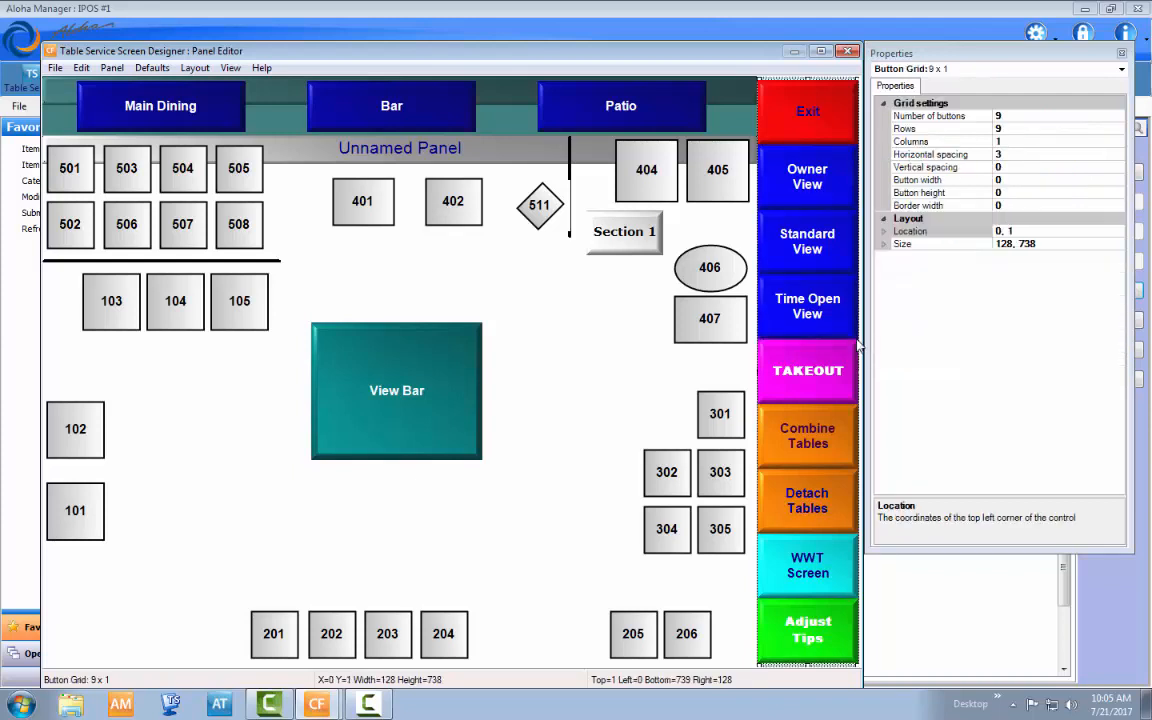
pyautogui.click(858, 345)
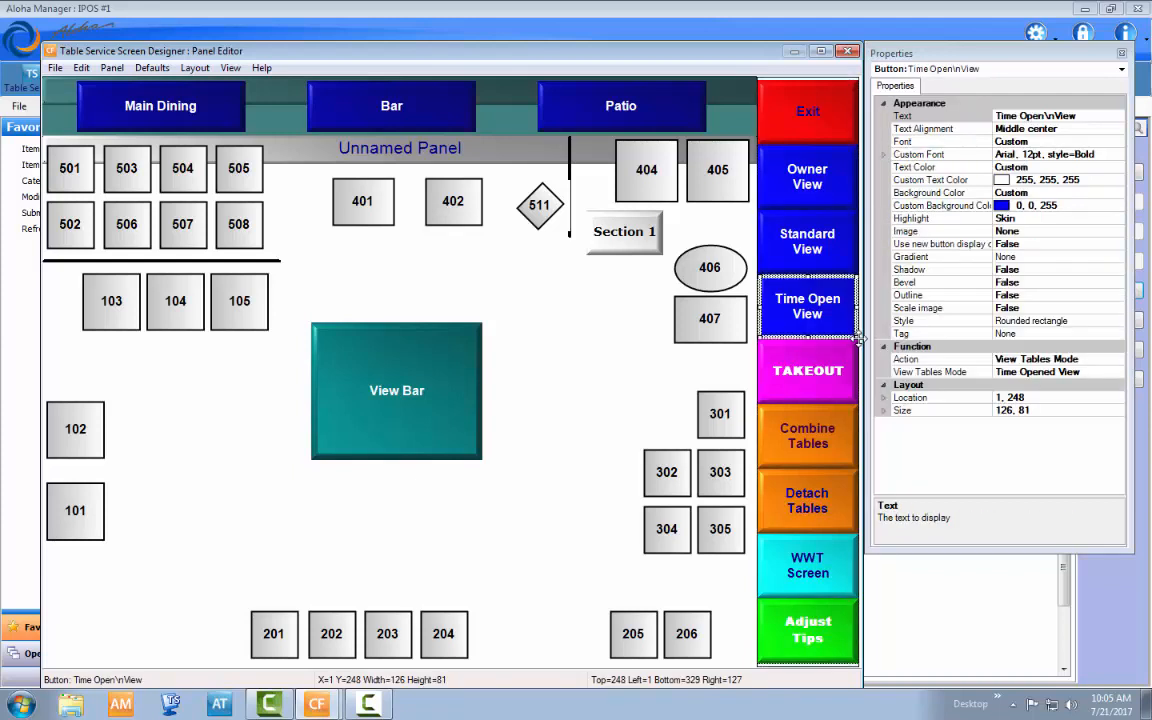
pyautogui.click(859, 345)
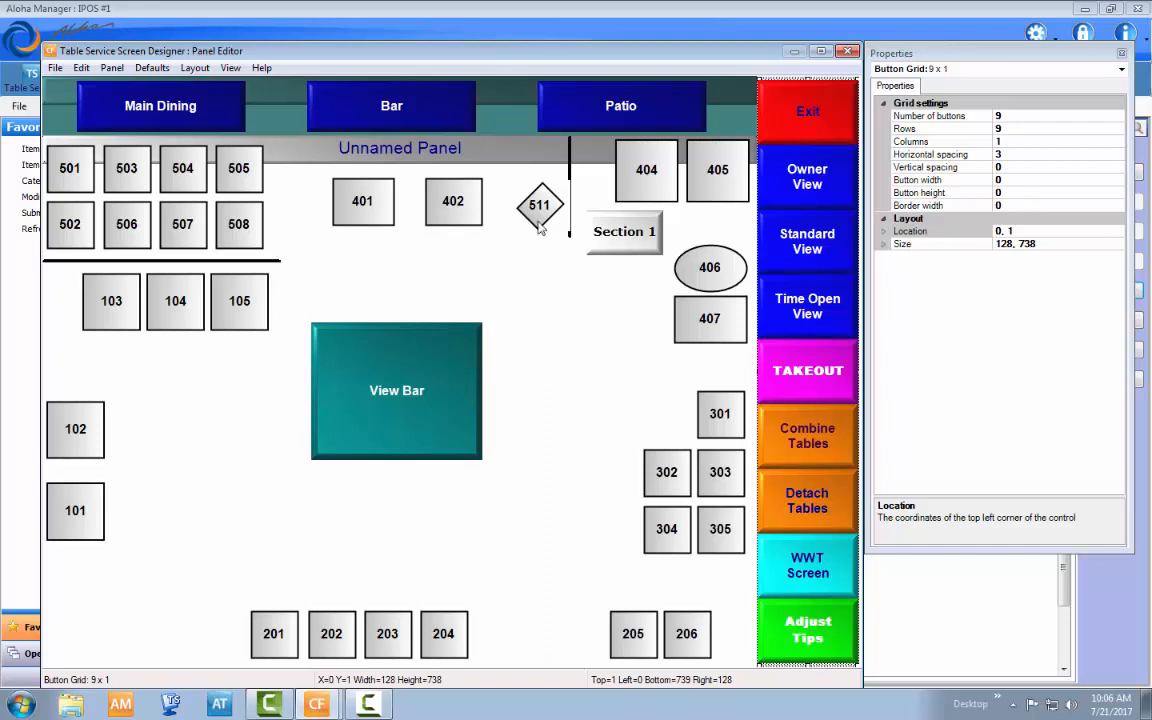
# - Select the Main Dining, PODS and Functions panels in turn and examine their properties
pyautogui.click(590, 303)
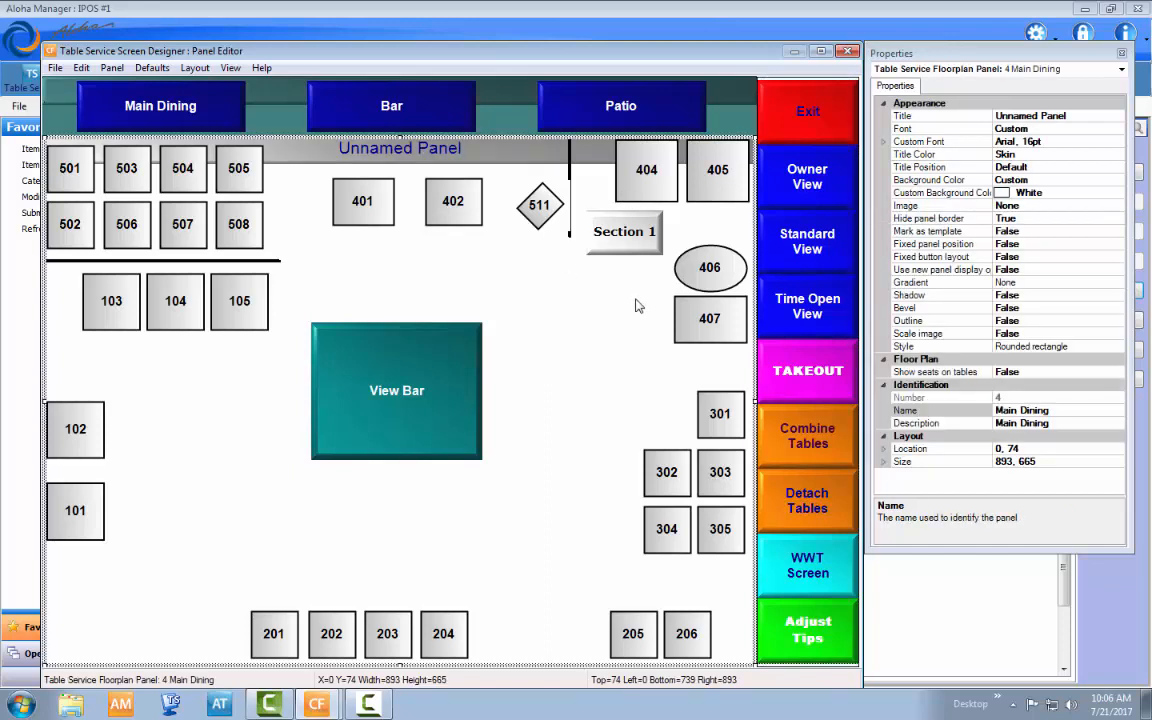
pyautogui.click(661, 110)
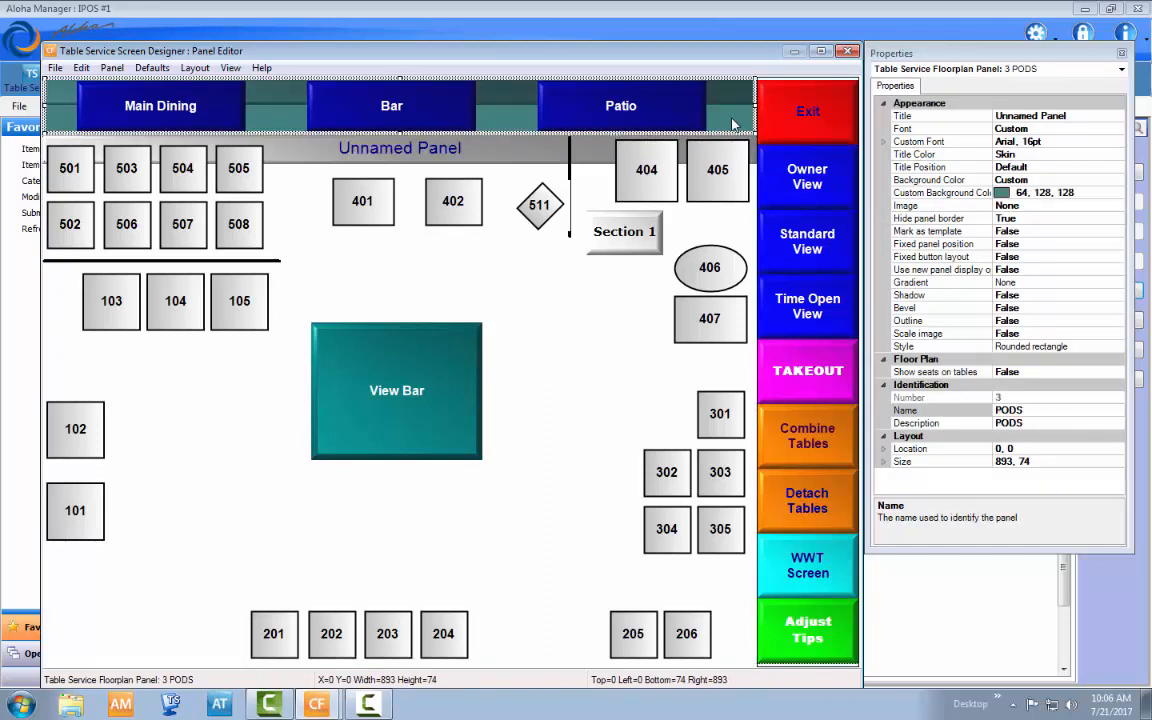
pyautogui.click(556, 324)
pyautogui.click(230, 68)
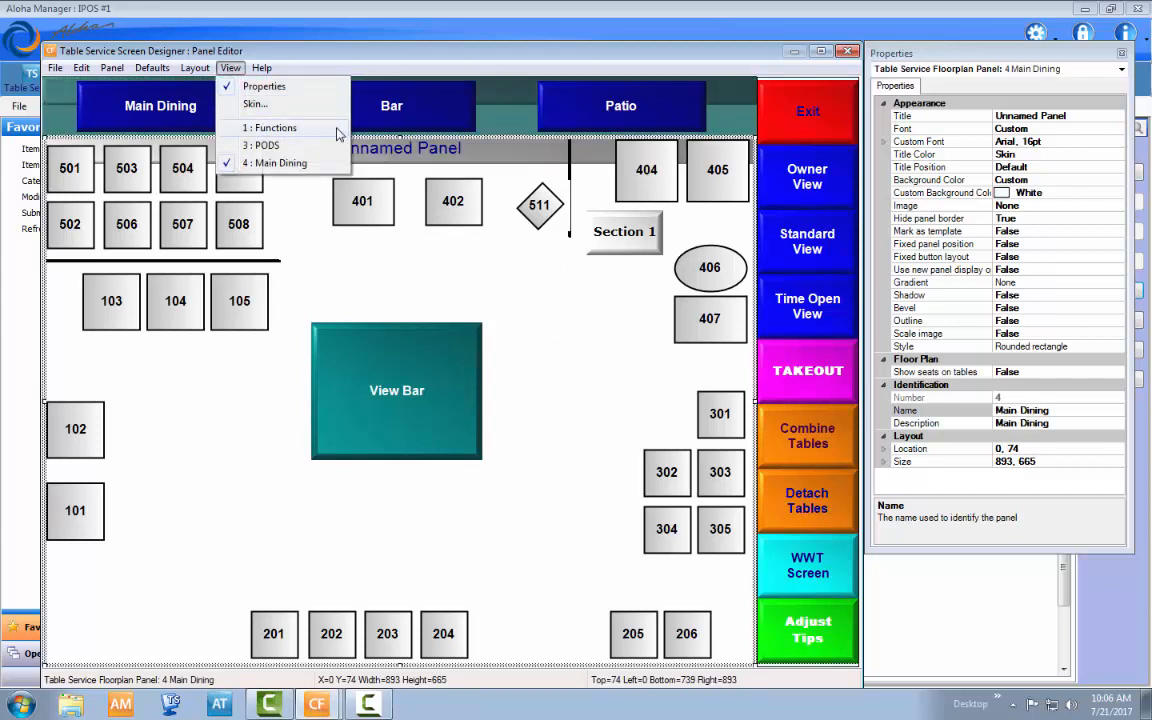
pyautogui.click(838, 260)
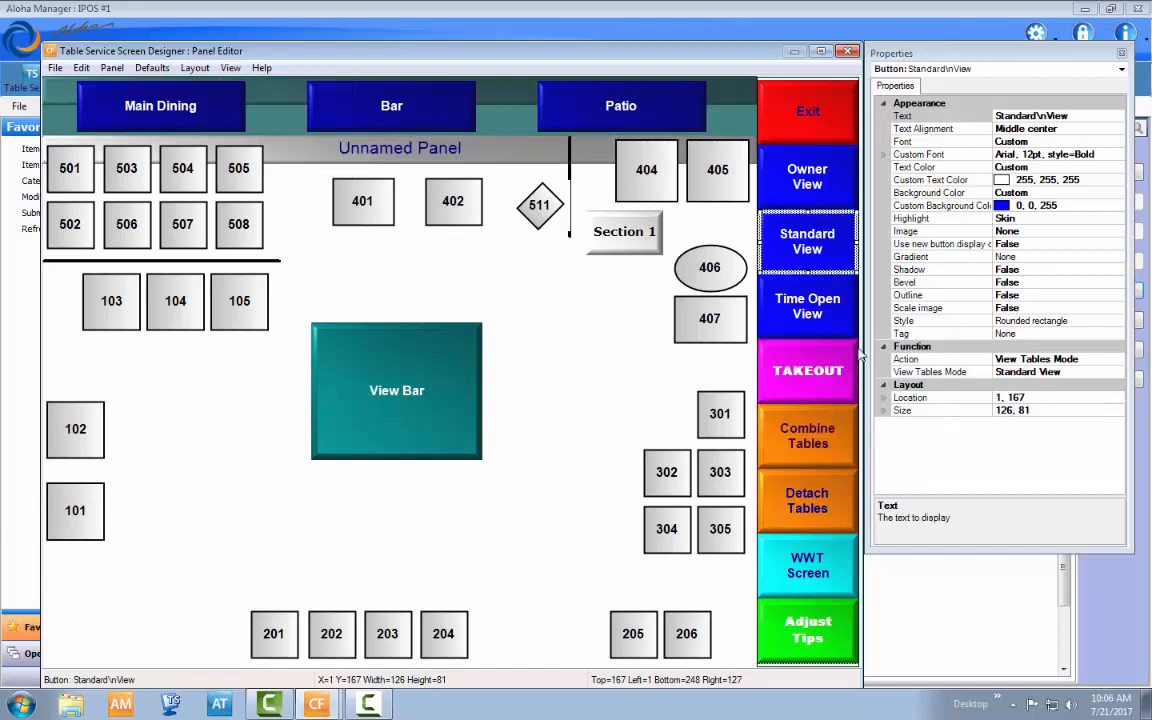
pyautogui.click(232, 68)
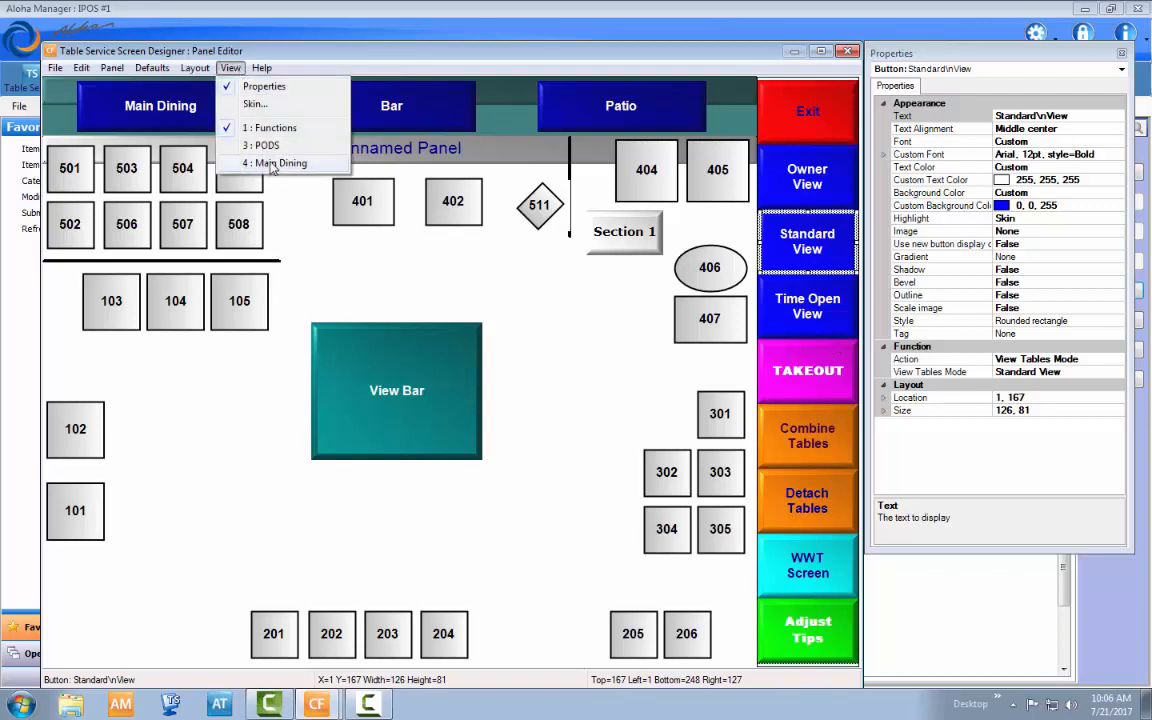
pyautogui.click(270, 150)
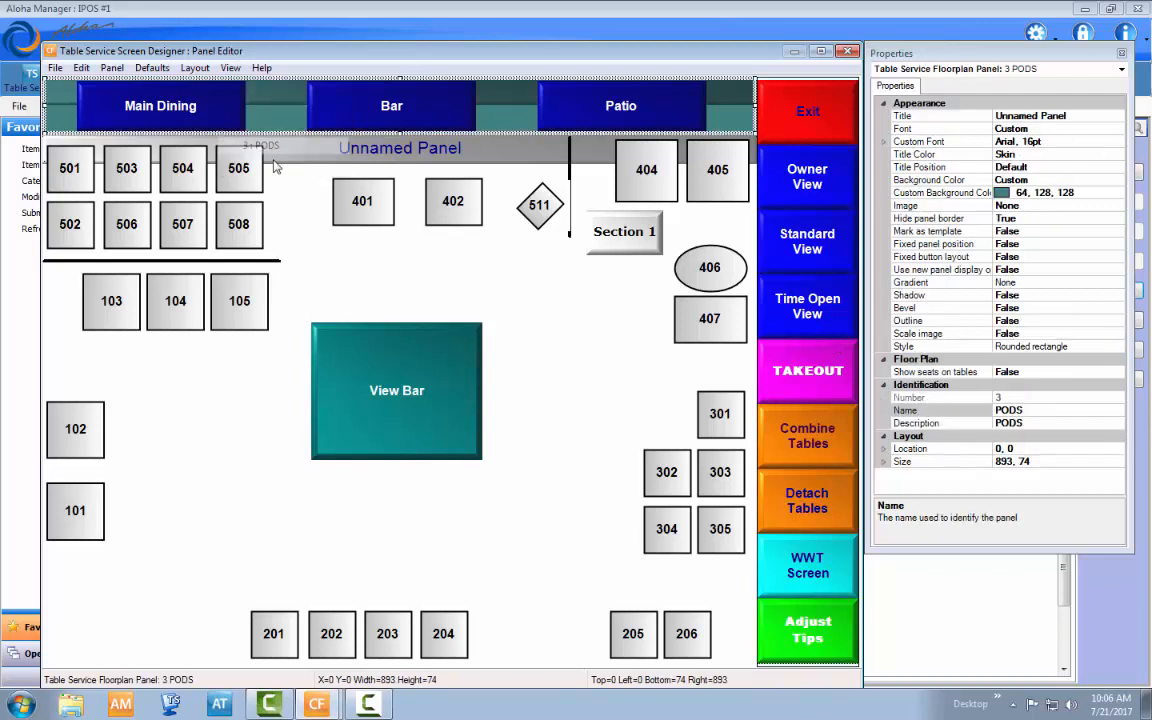
pyautogui.click(230, 68)
pyautogui.click(266, 128)
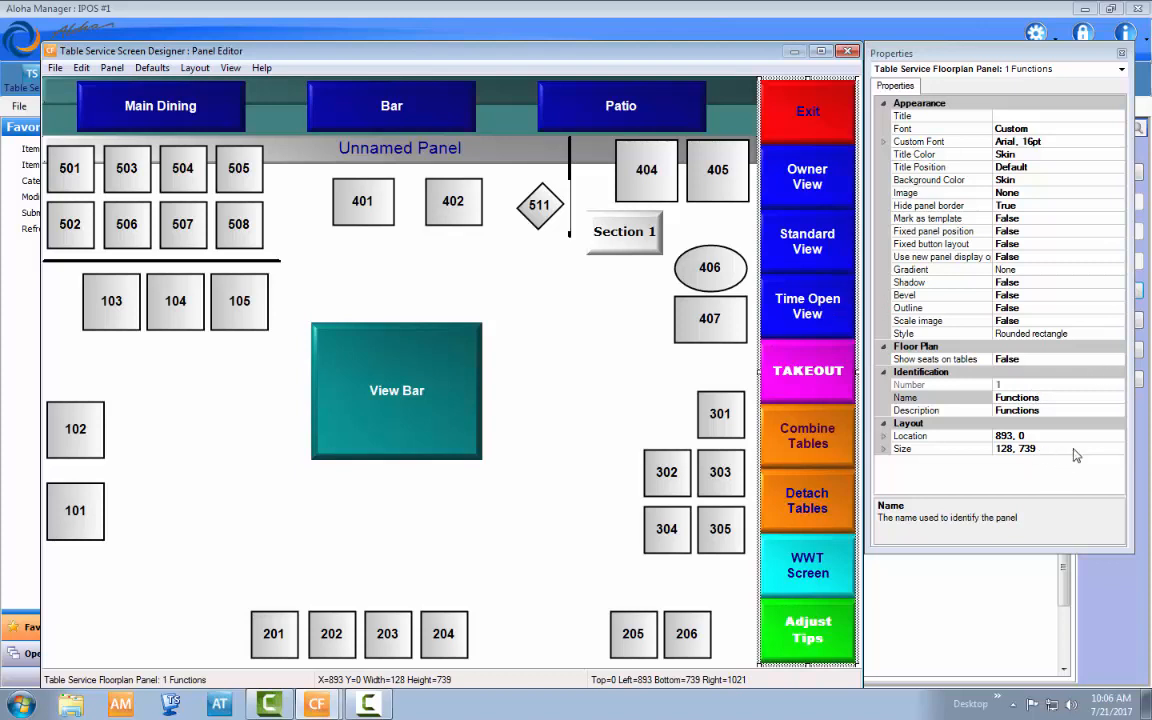
# - Duplicate the Main Dining floor plan panel and name the copy Sunday Dining
pyautogui.click(593, 333)
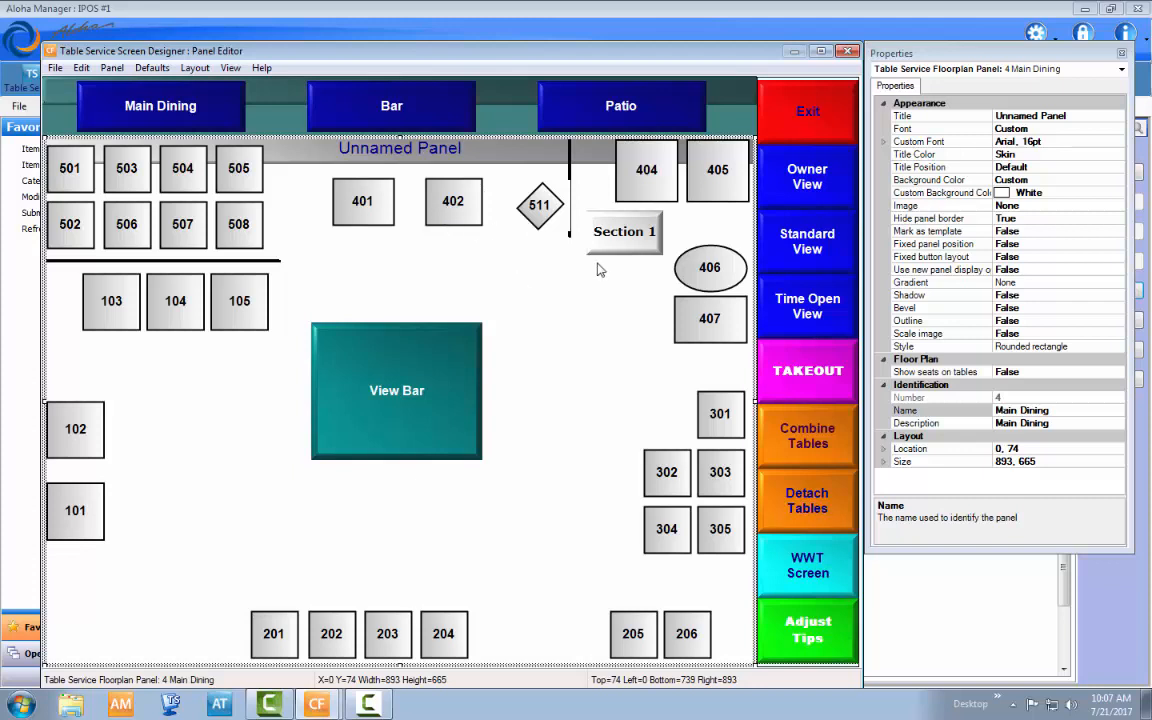
pyautogui.rightClick(534, 272)
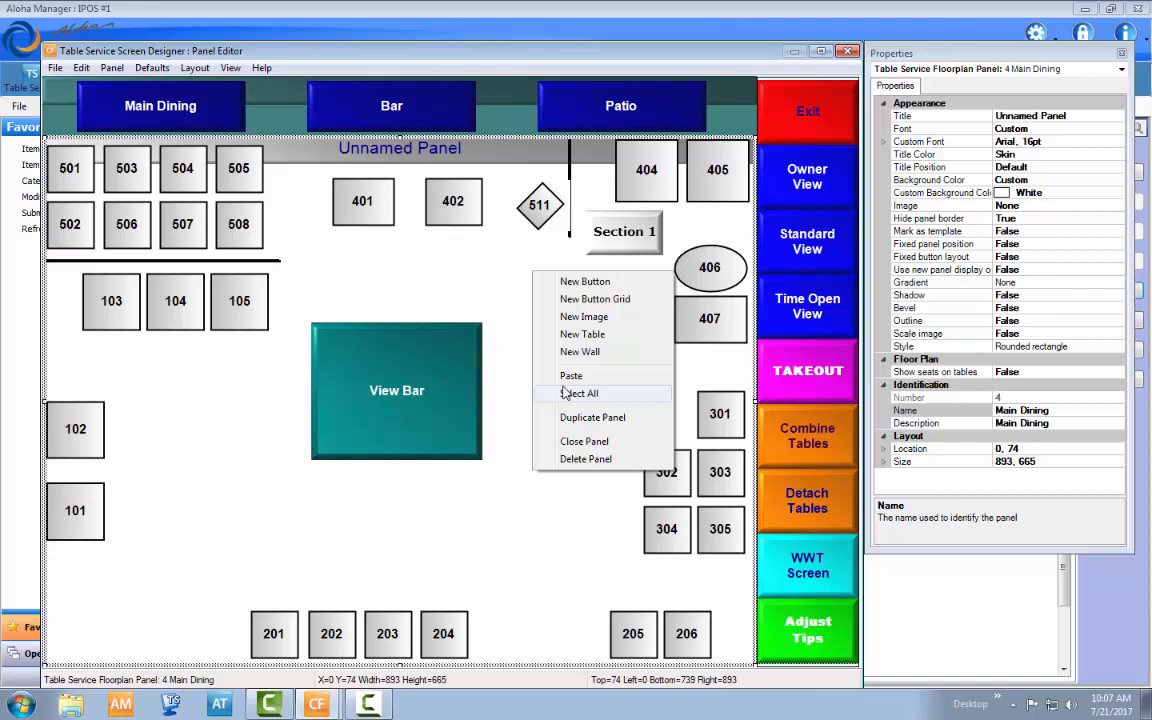
pyautogui.rightClick(480, 268)
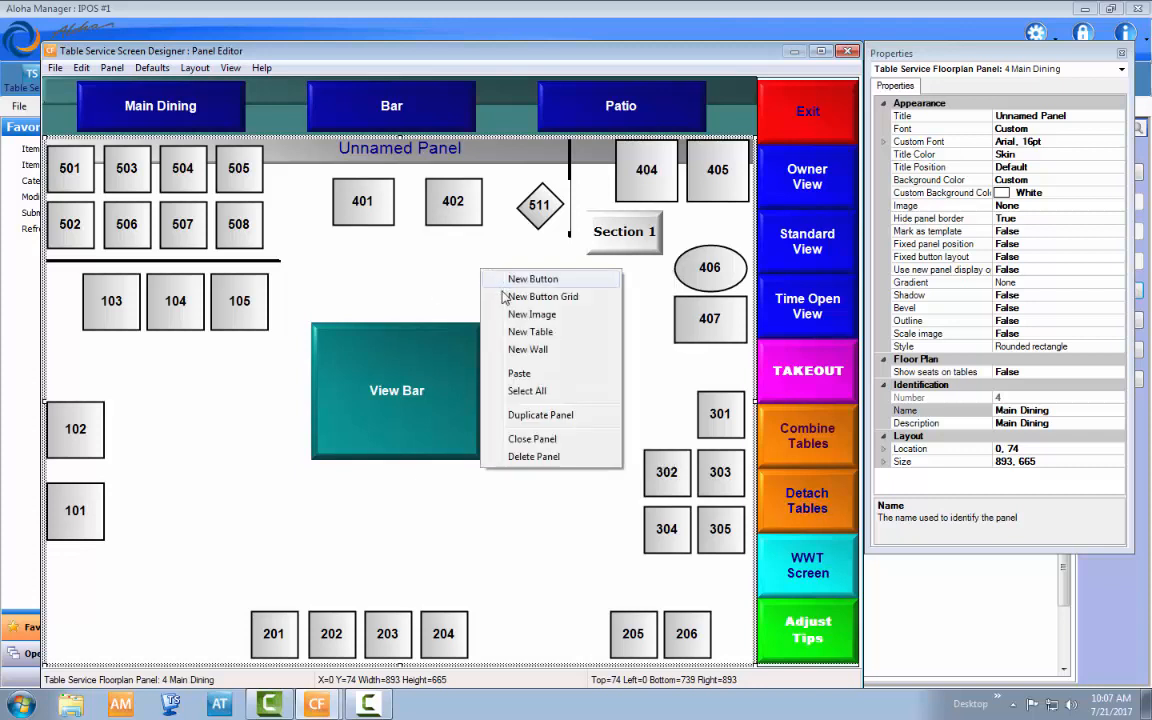
pyautogui.click(548, 418)
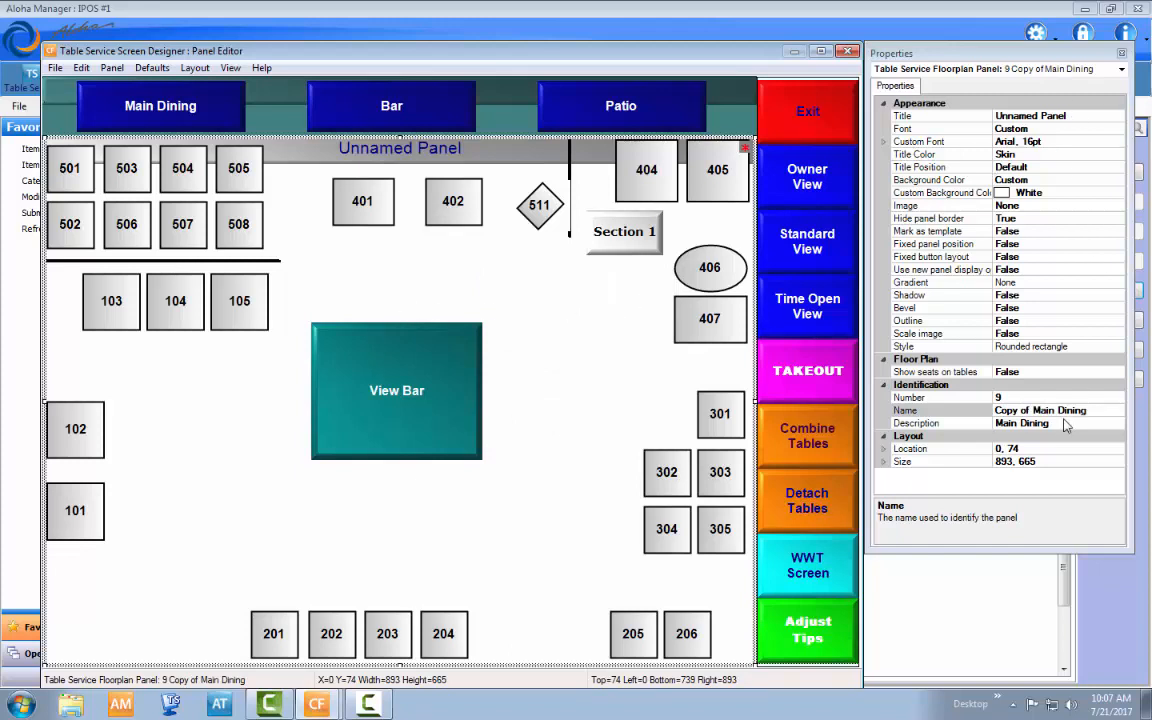
pyautogui.click(1097, 411)
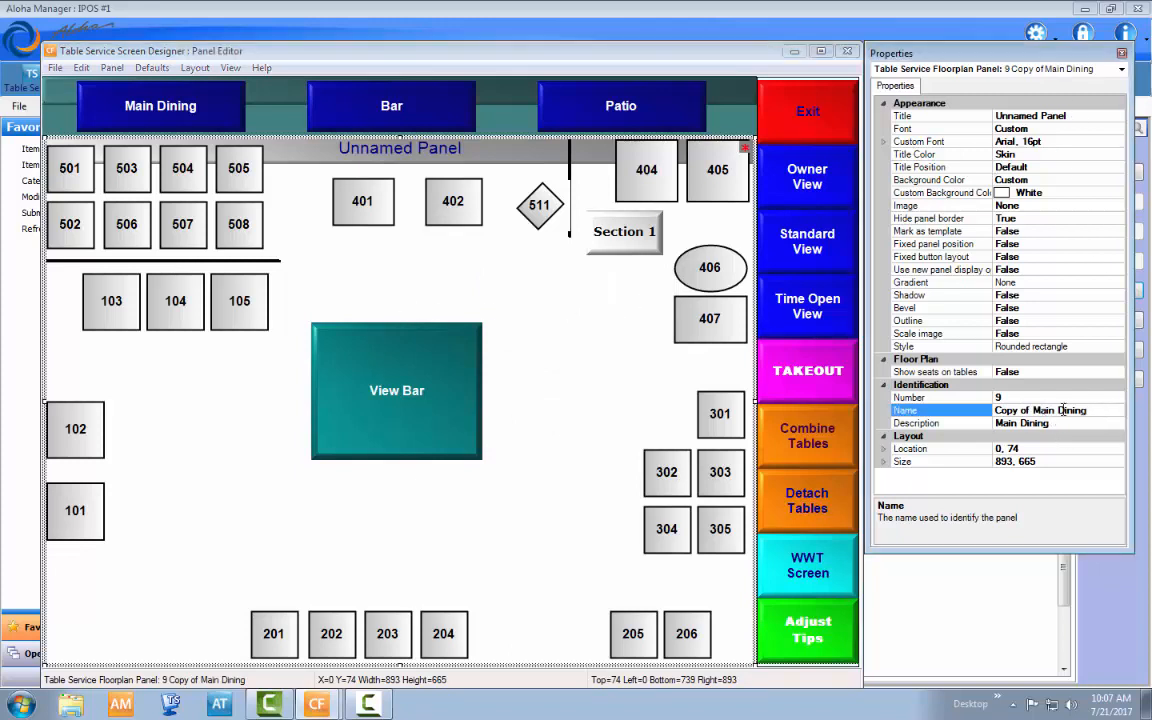
pyautogui.moveTo(1055, 410); pyautogui.dragTo(929, 379)
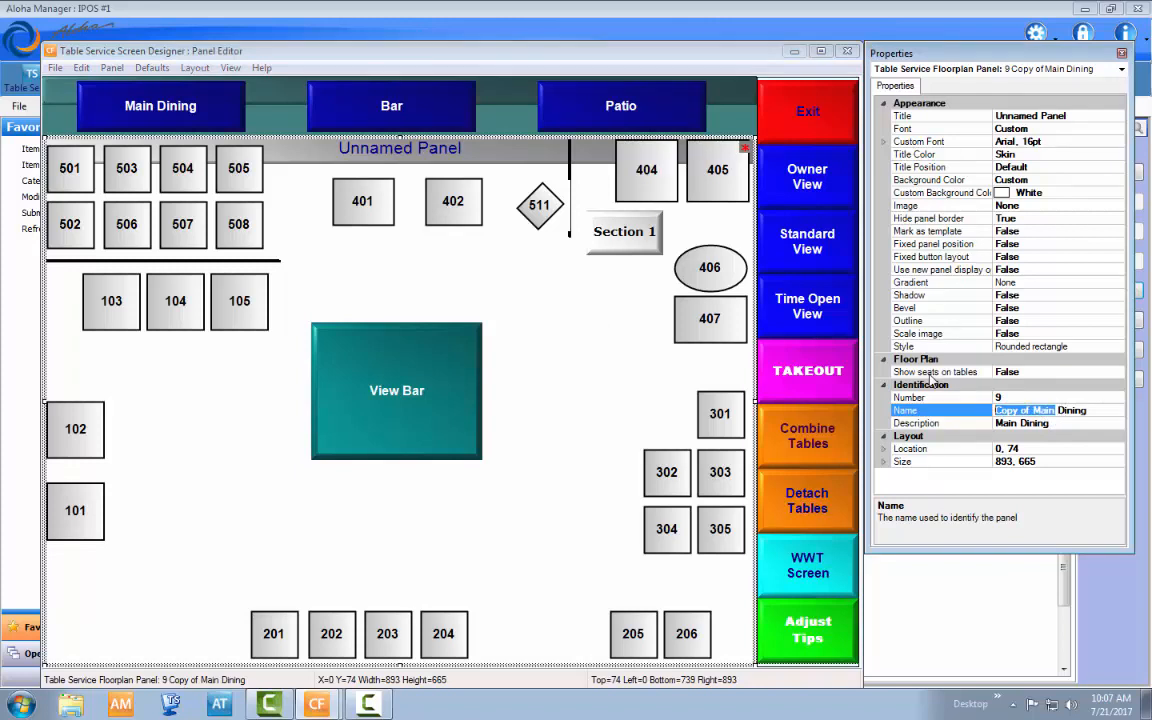
pyautogui.write('Sunday')
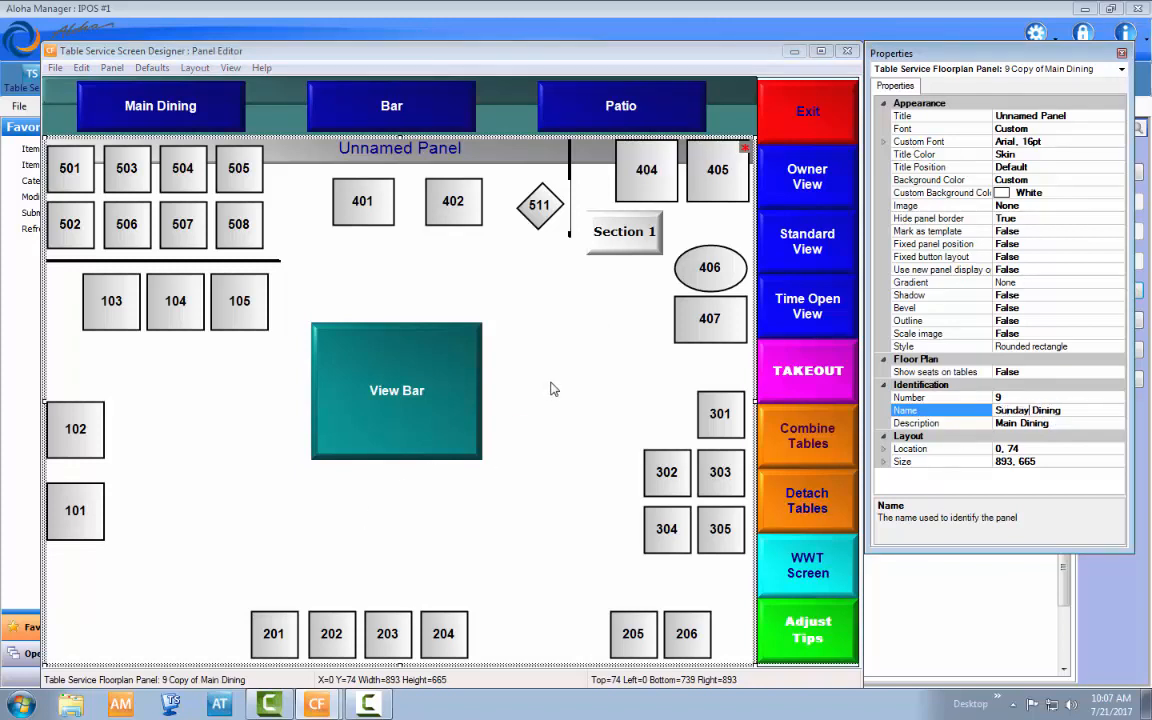
# - Move tables 204, 203, 202 and 201 up from the panel's lower edge to the space below the View Bar button
pyautogui.moveTo(449, 643); pyautogui.dragTo(460, 560)
pyautogui.moveTo(386, 630); pyautogui.dragTo(403, 555)
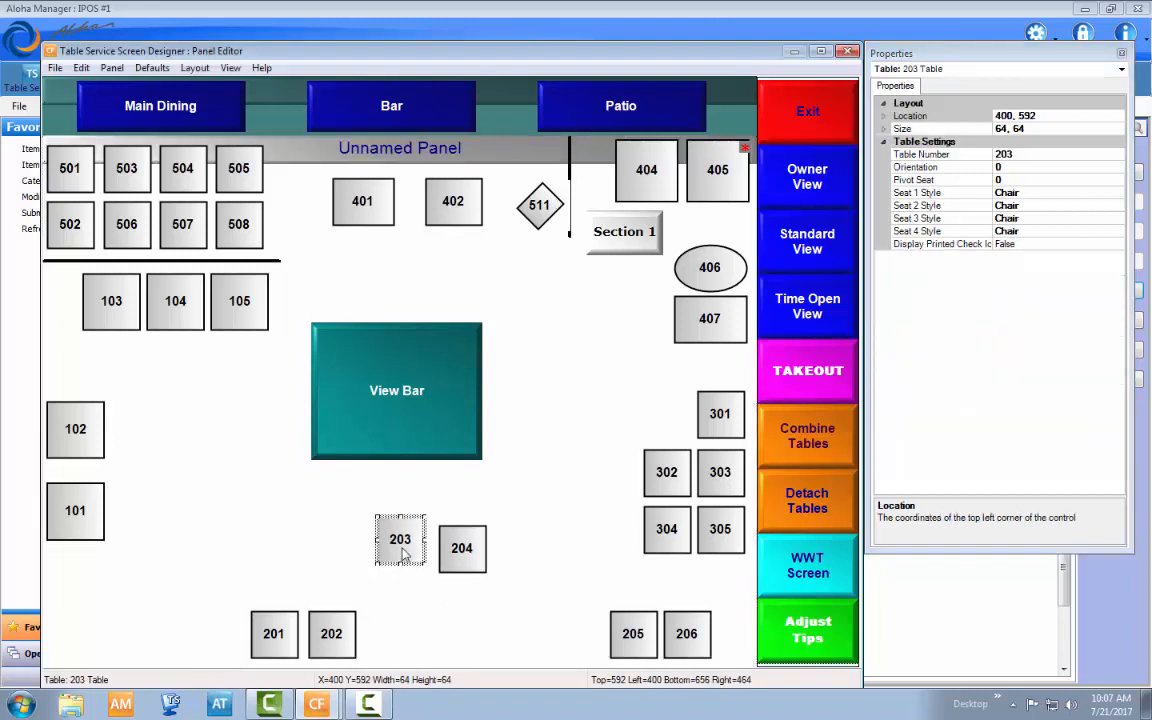
pyautogui.moveTo(330, 636); pyautogui.dragTo(332, 550)
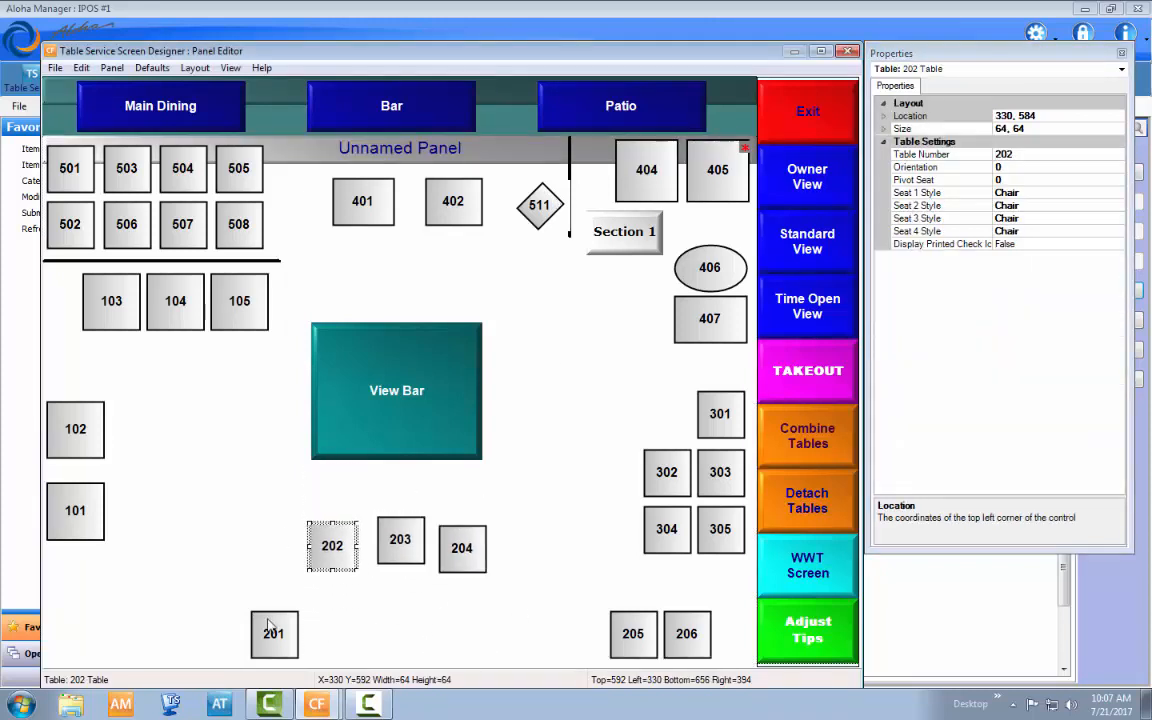
pyautogui.moveTo(268, 625); pyautogui.dragTo(257, 538)
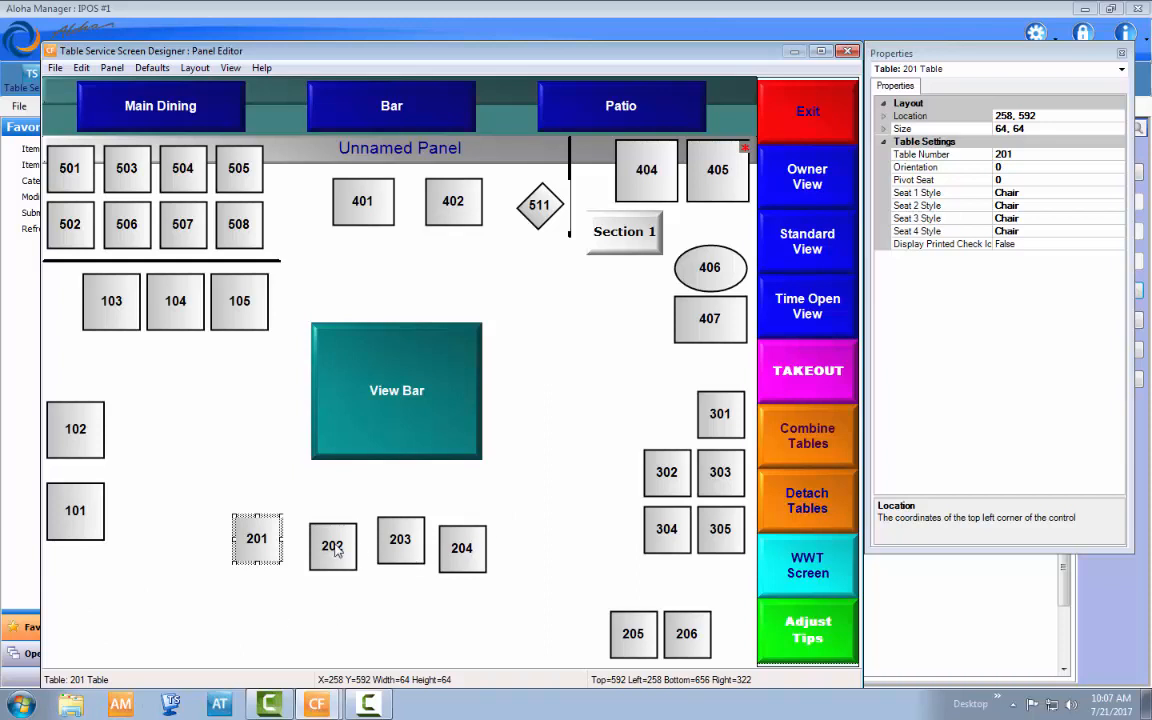
# - Straighten the row of tables 201 to 204 by nudging tables 202 and 204 into line with even spacing
pyautogui.moveTo(340, 553); pyautogui.dragTo(335, 533)
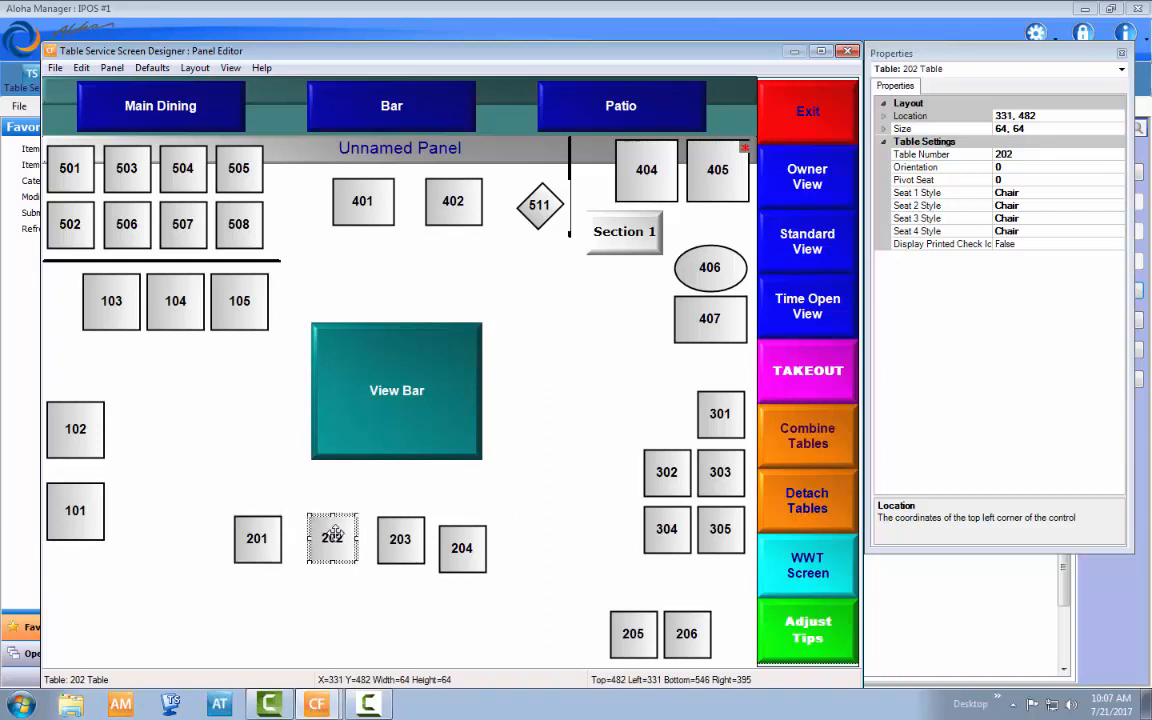
pyautogui.click(395, 535)
pyautogui.moveTo(476, 558); pyautogui.dragTo(478, 543)
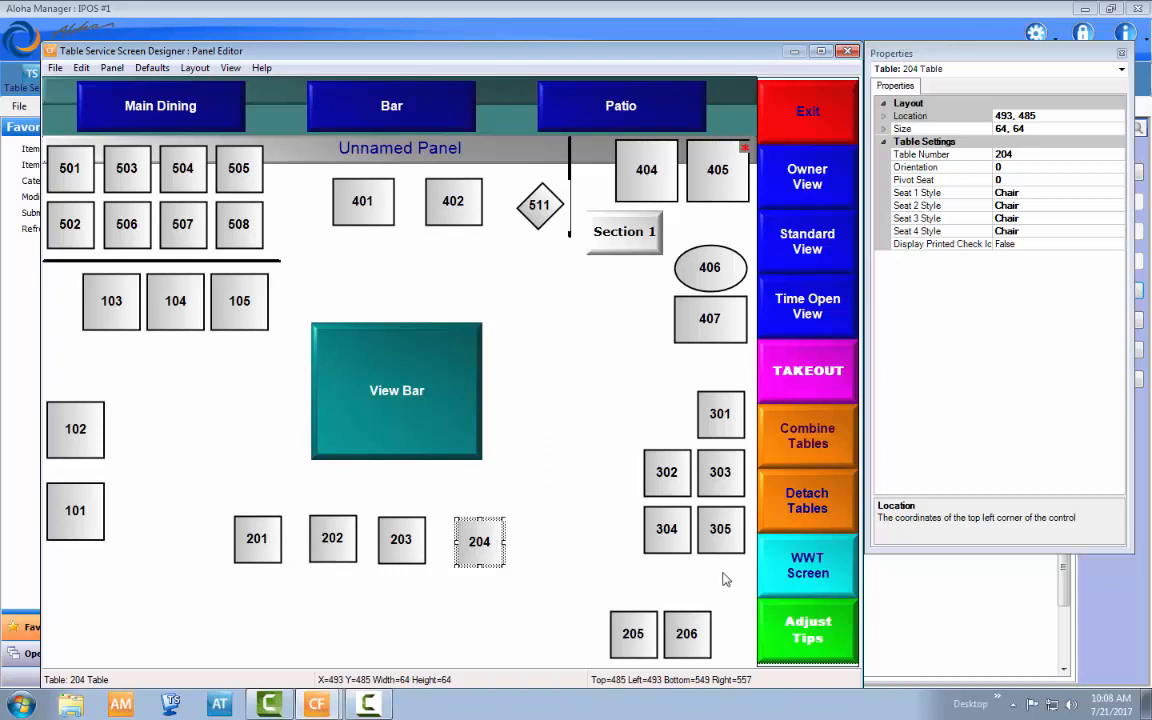
pyautogui.moveTo(489, 529); pyautogui.dragTo(486, 528)
pyautogui.click(530, 493)
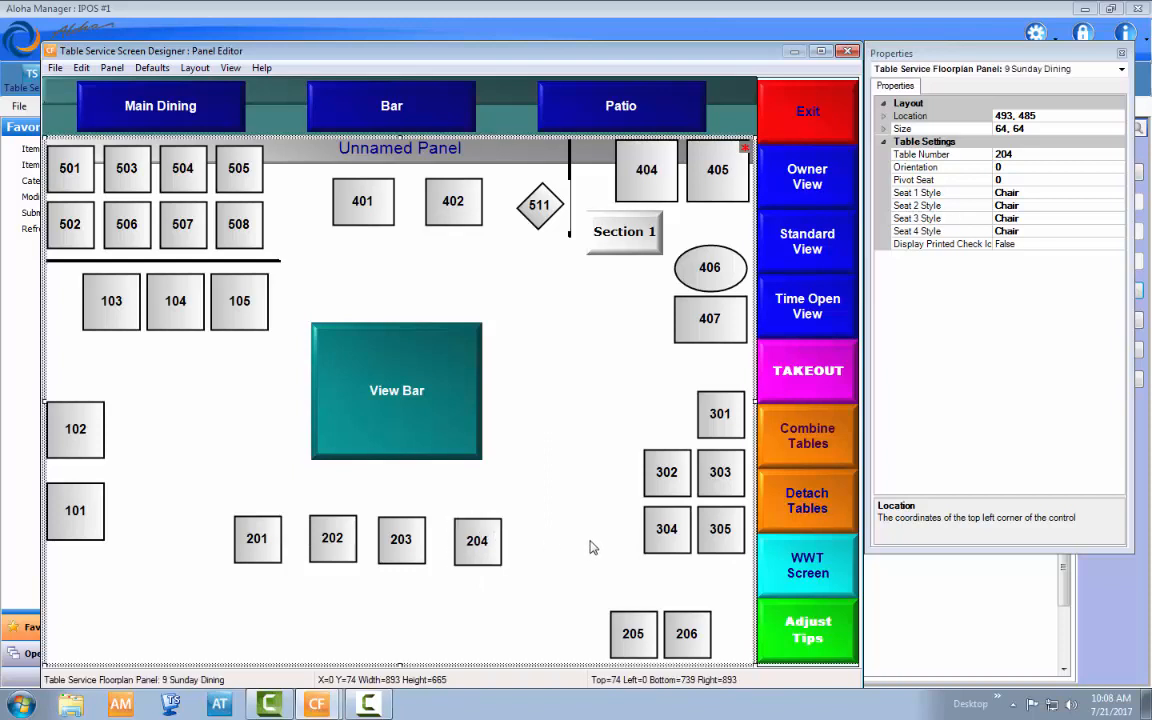
pyautogui.click(257, 538)
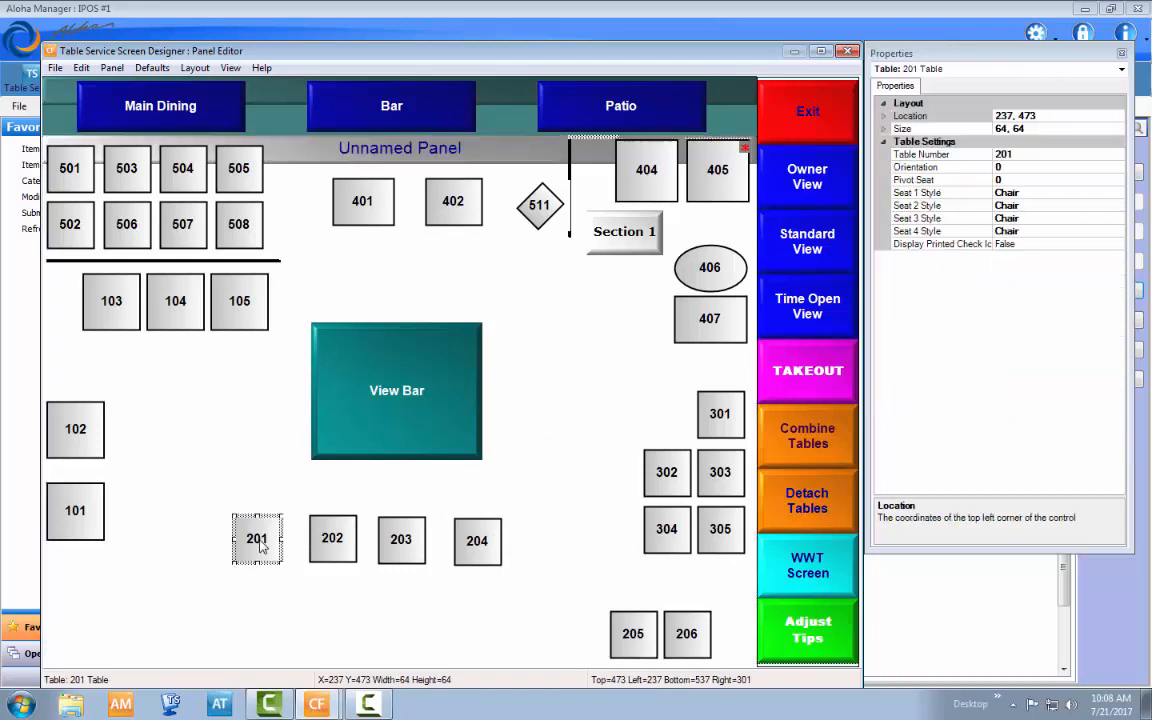
pyautogui.rightClick(260, 543)
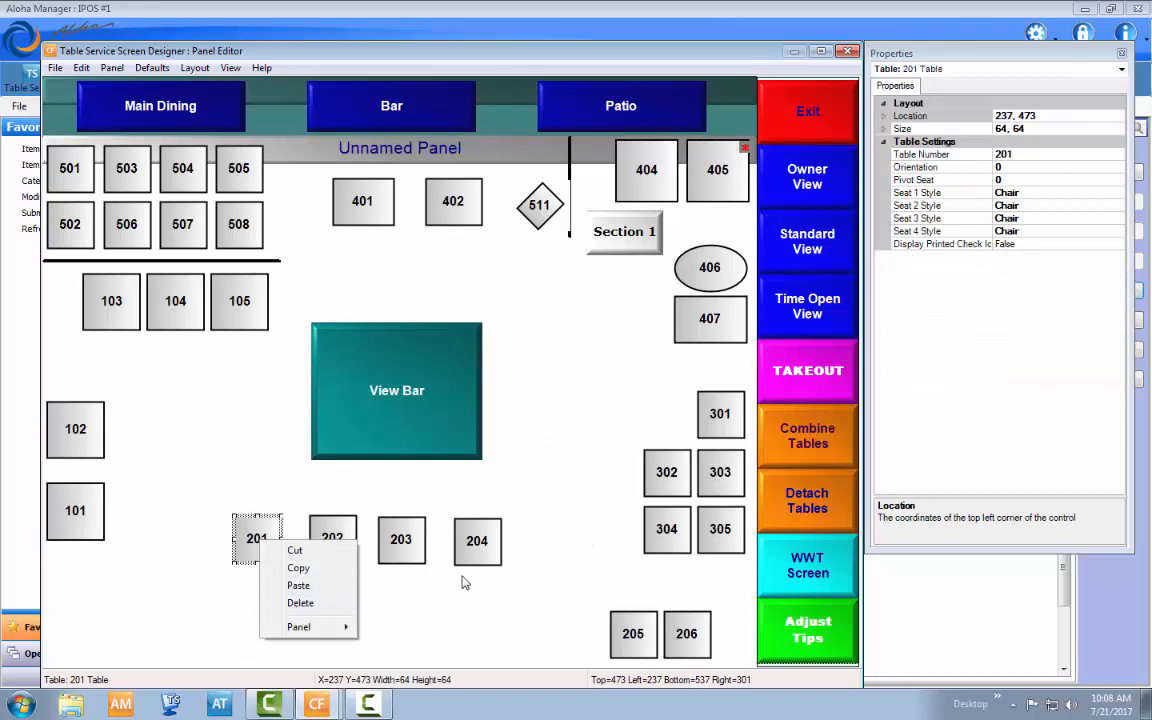
pyautogui.click(390, 622)
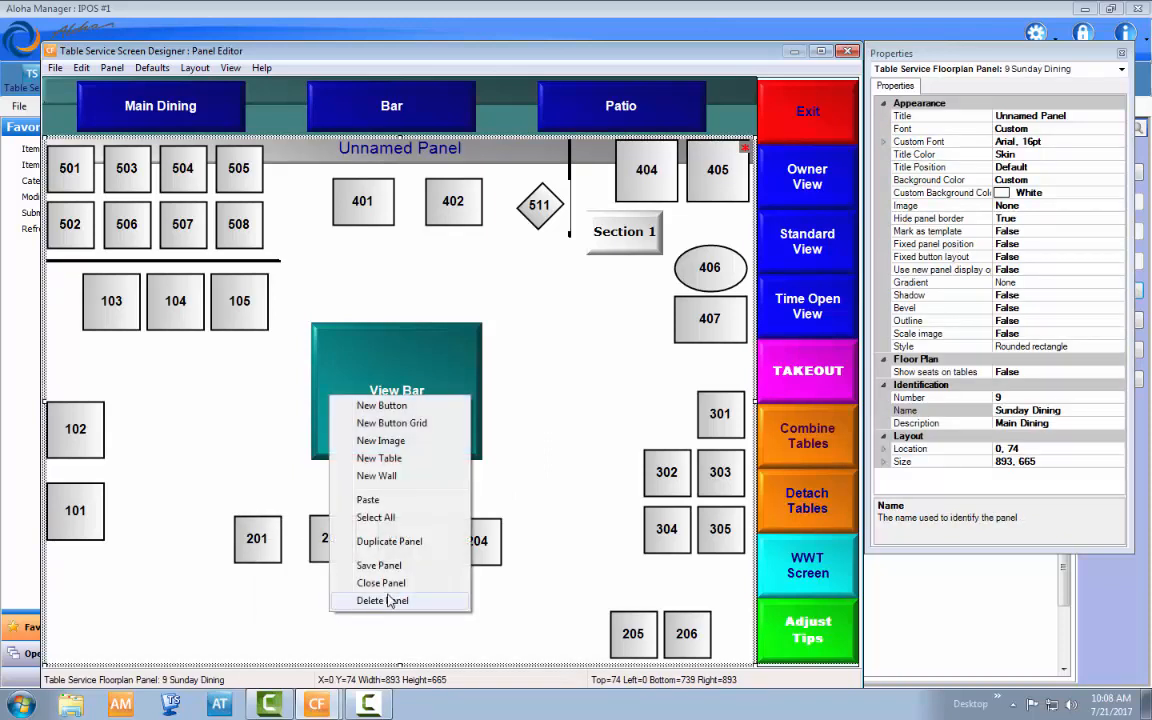
# - Add a button about 584 by 56 along the panel's lower edge beside table 205 and label it Buffet
pyautogui.click(422, 412)
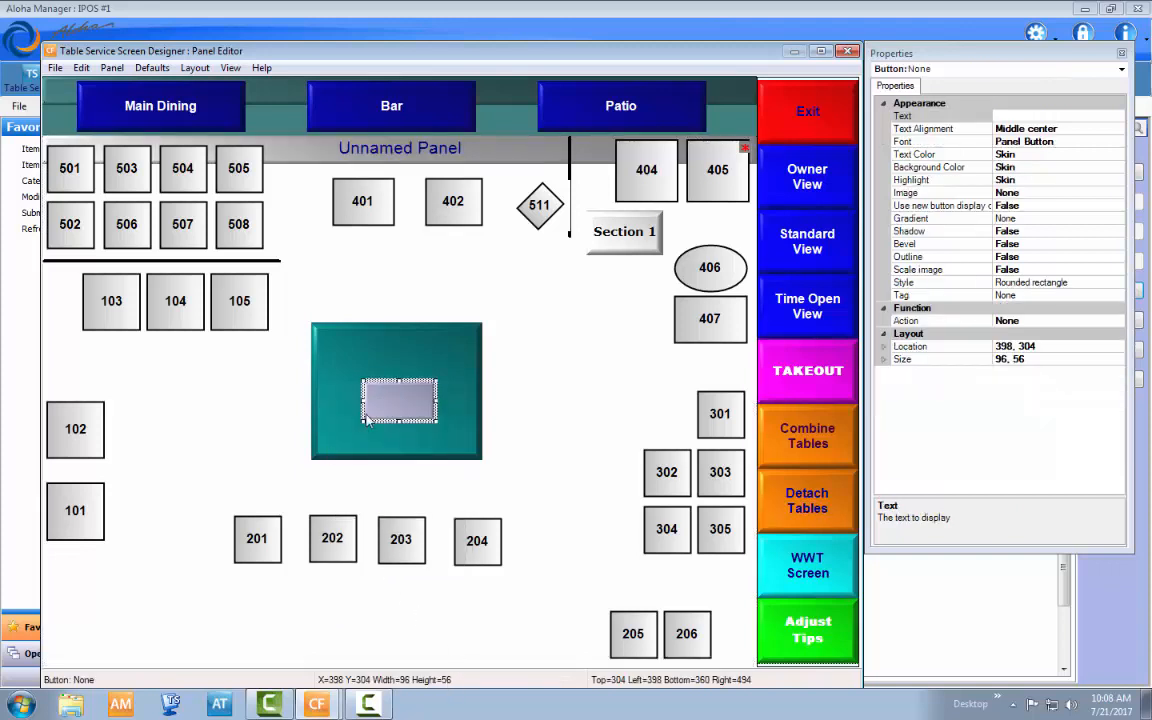
pyautogui.moveTo(358, 362); pyautogui.dragTo(528, 663)
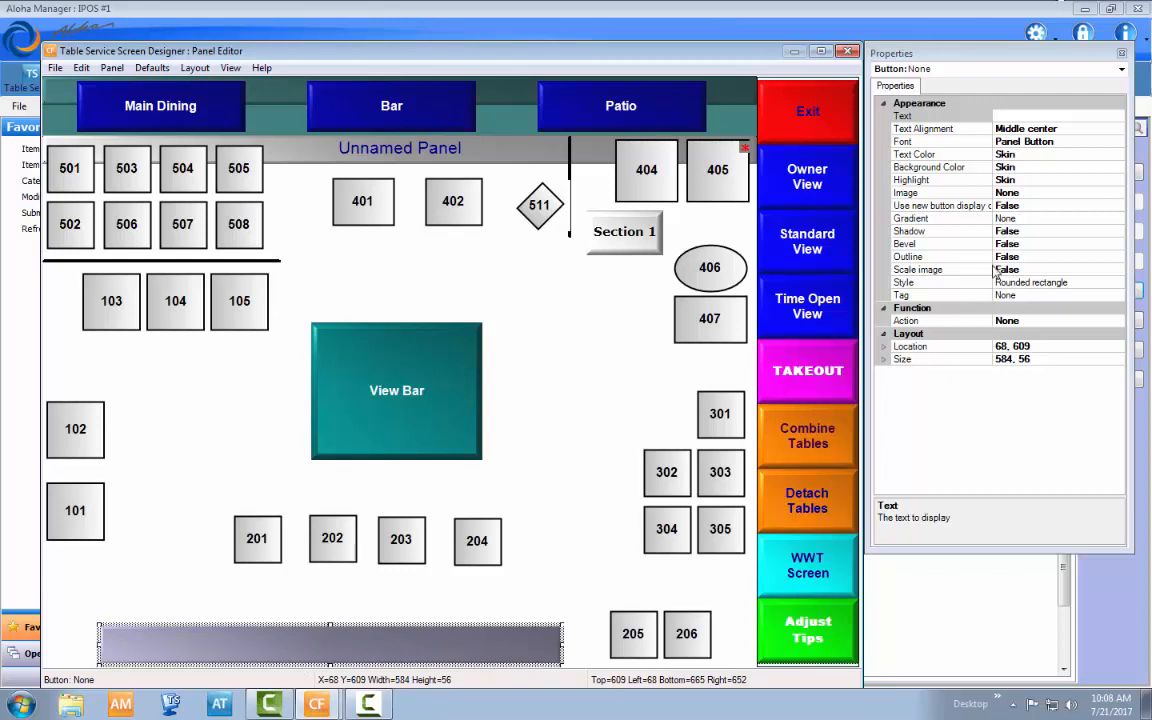
pyautogui.click(1078, 116)
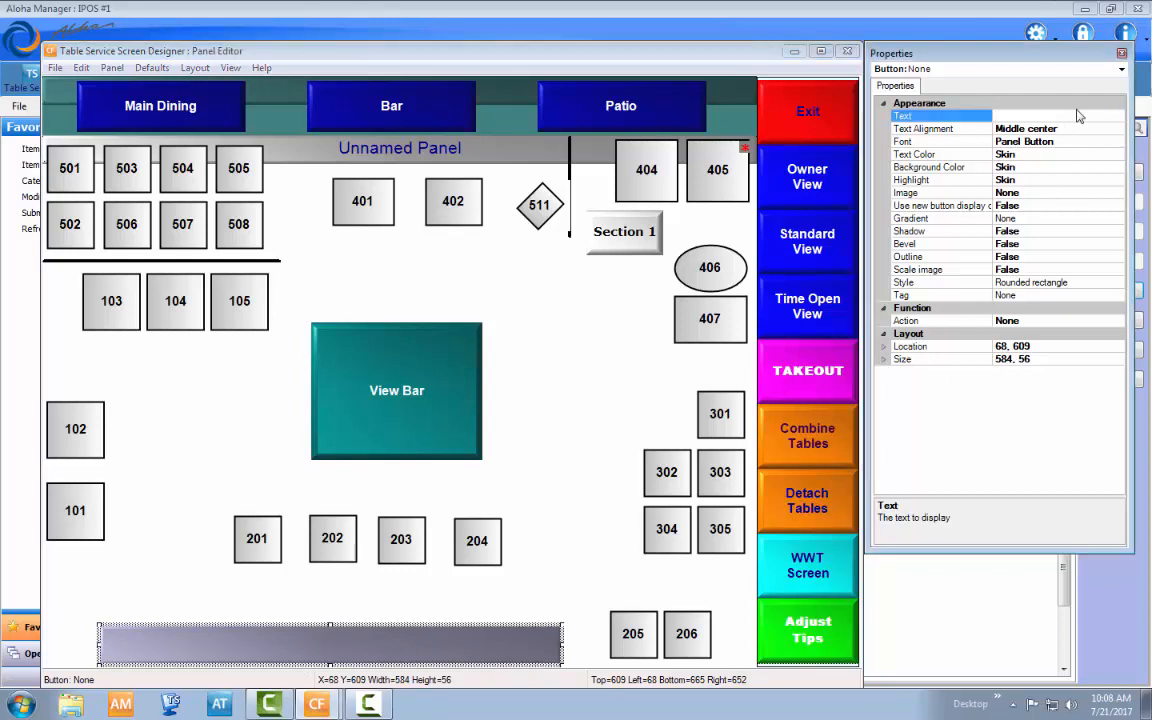
pyautogui.write('Buffet')
pyautogui.click(548, 455)
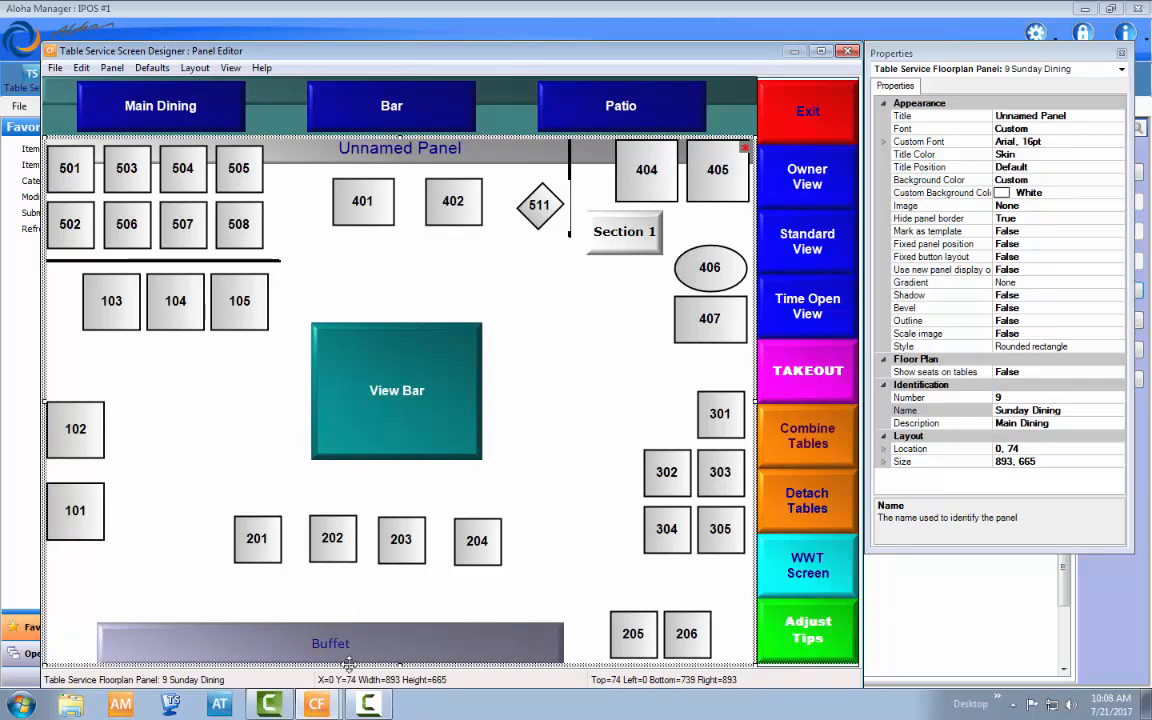
pyautogui.click(560, 655)
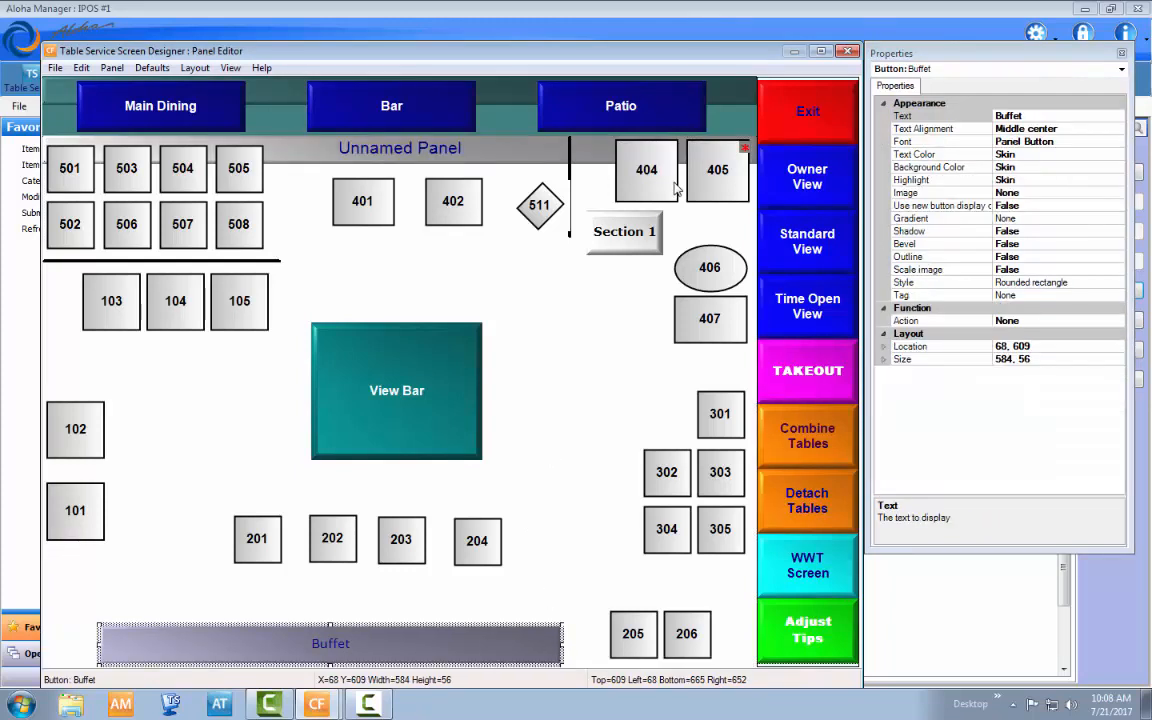
# - Turn the Section 1 button into a wider label reading <-- Kitchen, placed below table 101
pyautogui.click(646, 228)
pyautogui.moveTo(646, 228); pyautogui.dragTo(106, 578)
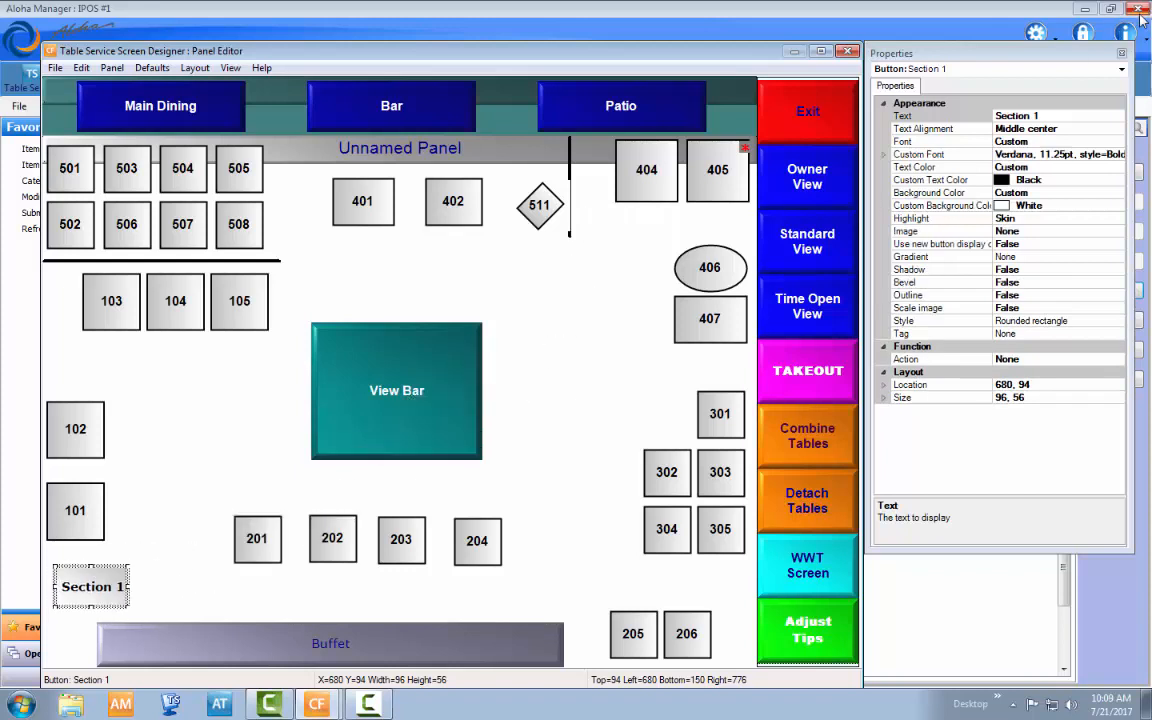
pyautogui.click(948, 113)
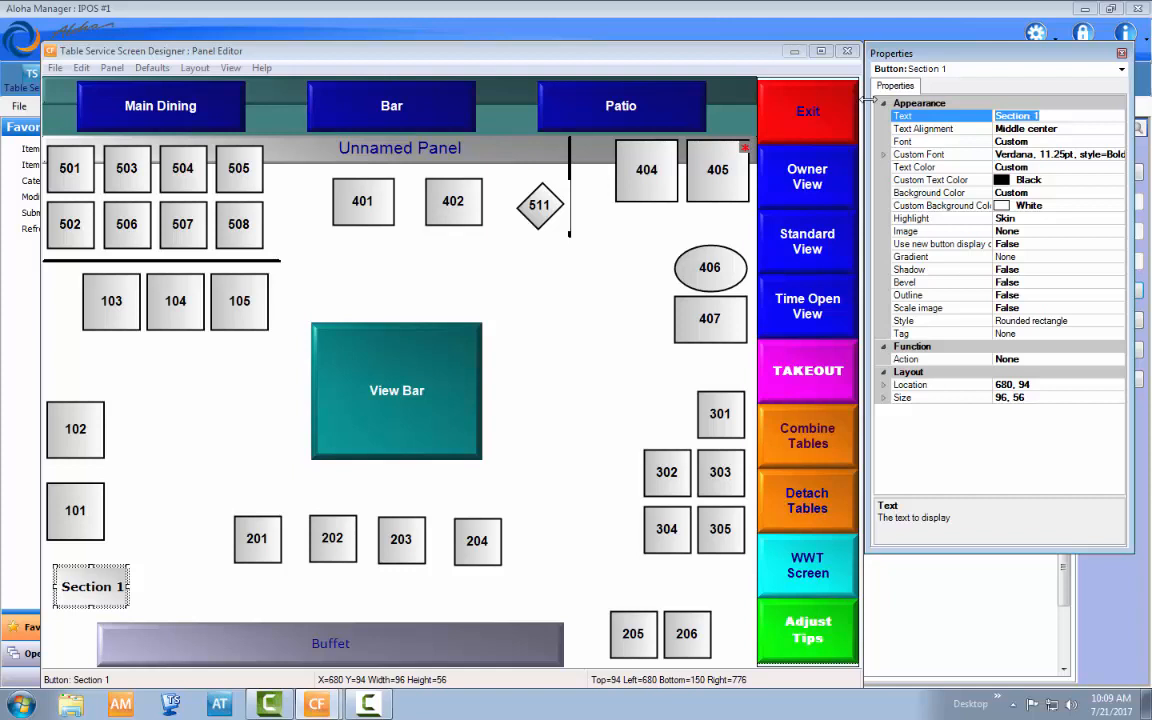
pyautogui.write('<-- Kitchen')
pyautogui.press('Return')
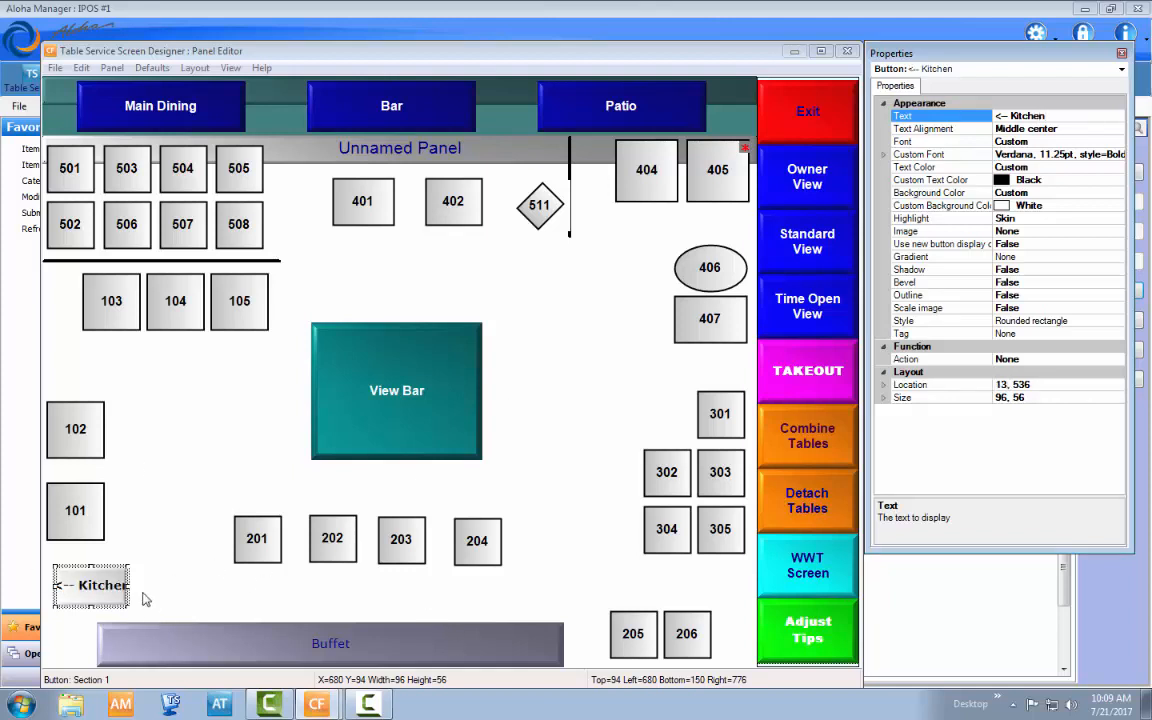
pyautogui.moveTo(123, 592); pyautogui.dragTo(181, 590)
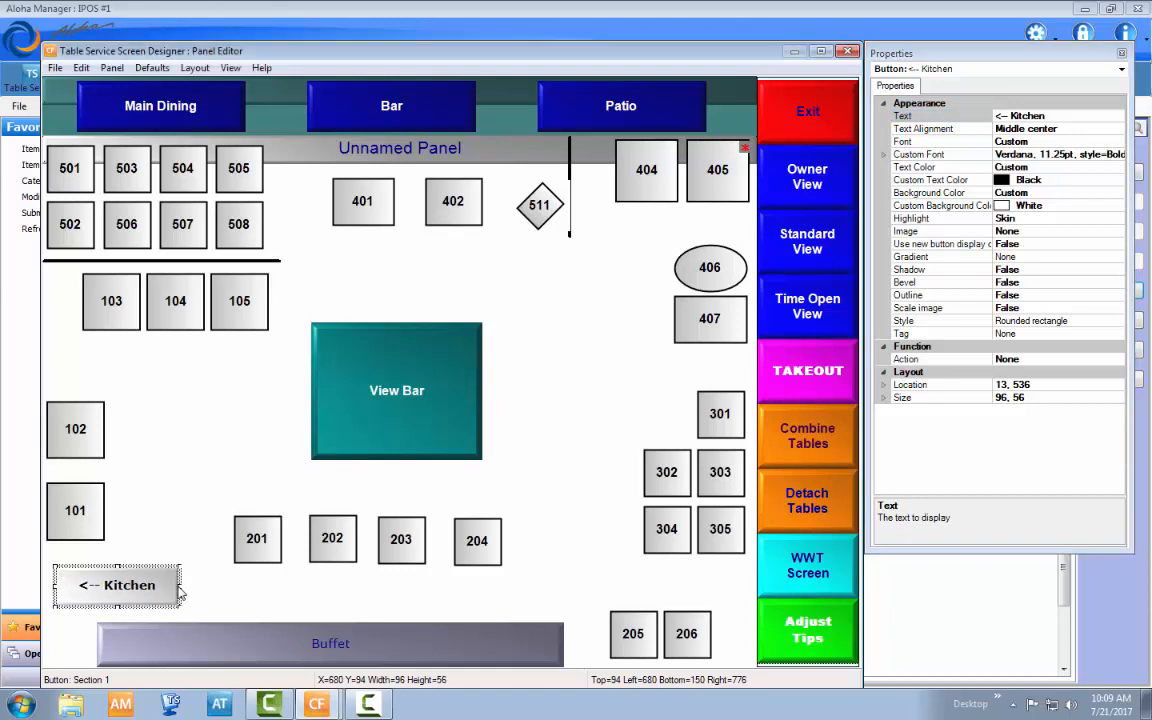
pyautogui.click(188, 424)
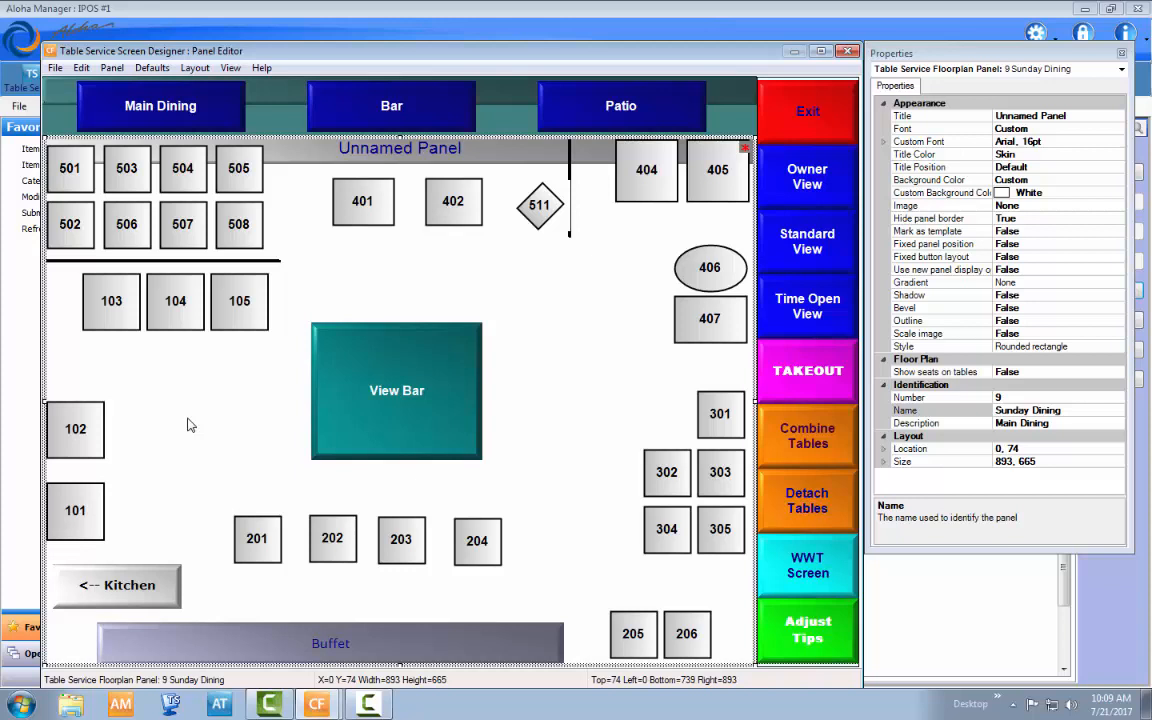
# - Examine the properties of tables 105, 508, 505, 504 and 507 and the Kitchen button
pyautogui.click(253, 302)
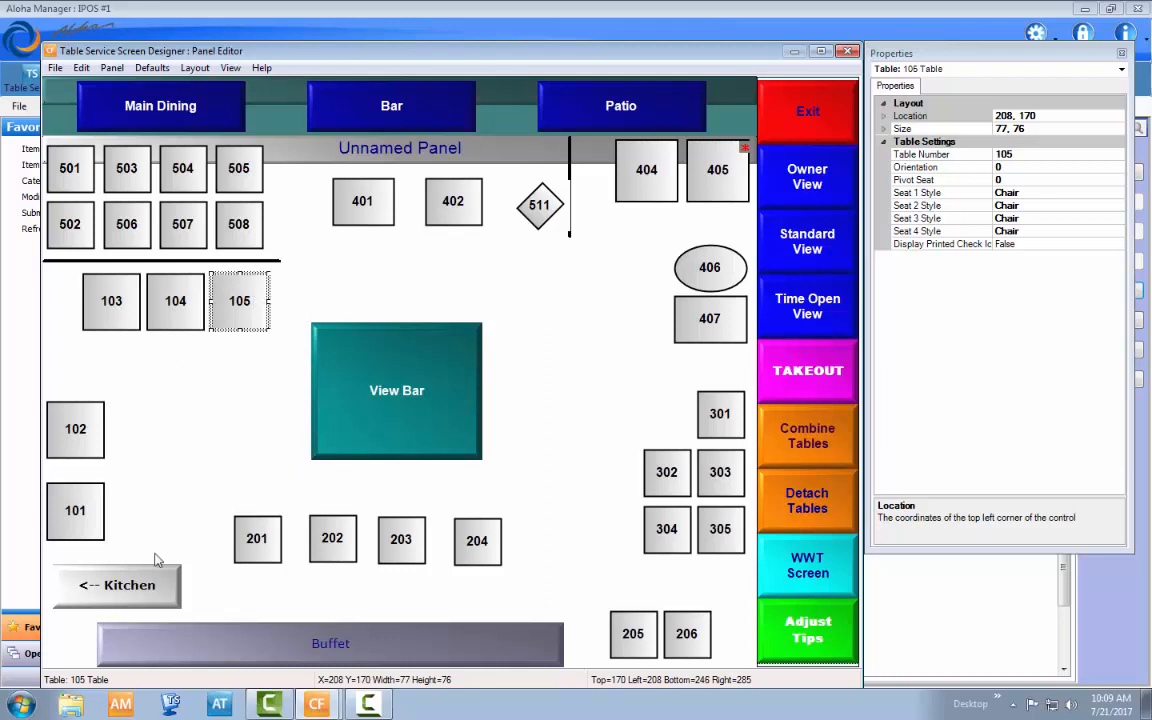
pyautogui.click(120, 578)
pyautogui.click(188, 476)
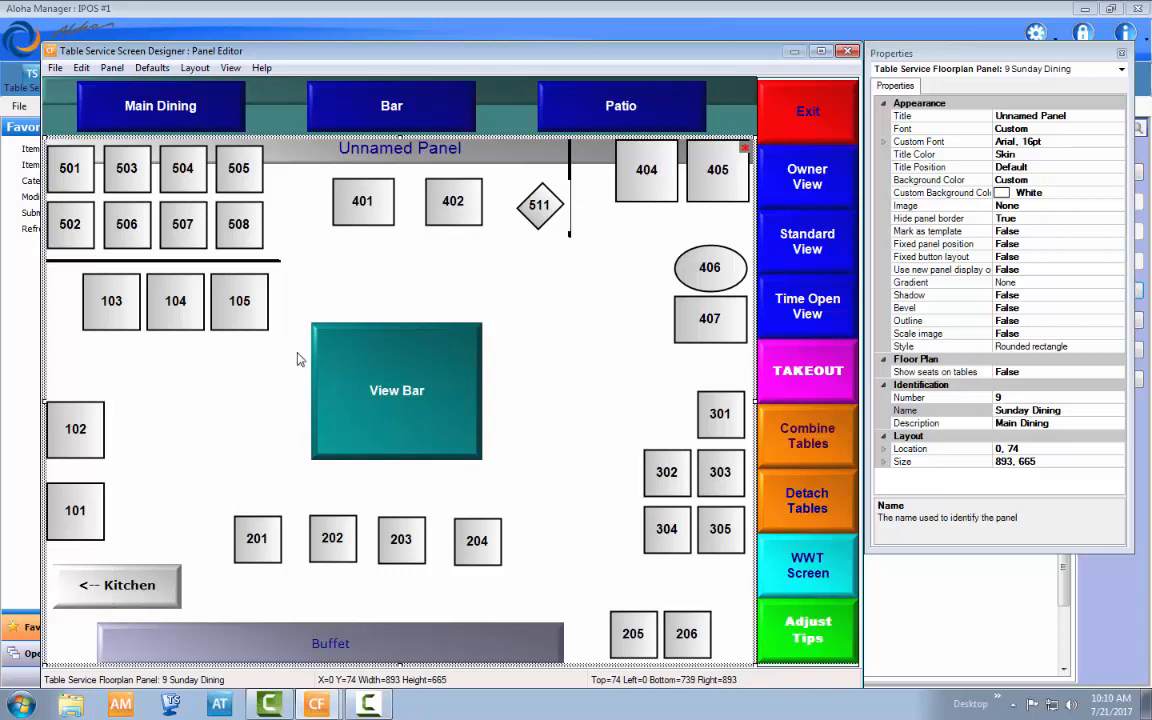
pyautogui.click(244, 230)
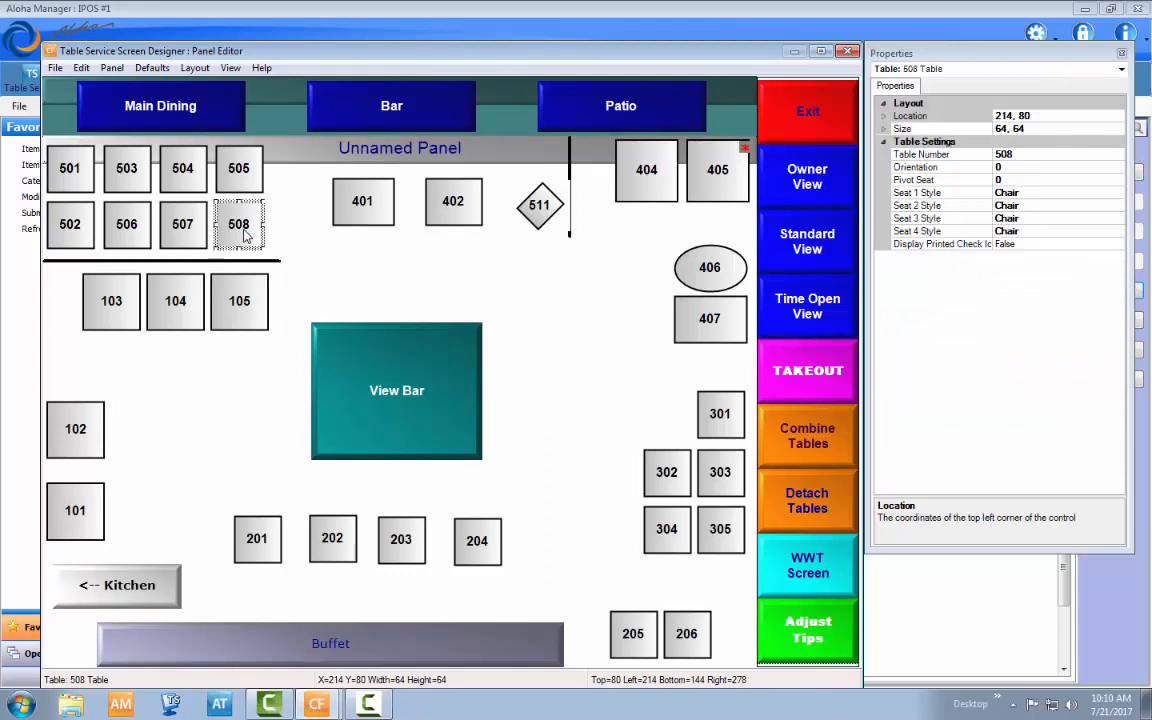
pyautogui.click(221, 154)
pyautogui.click(178, 162)
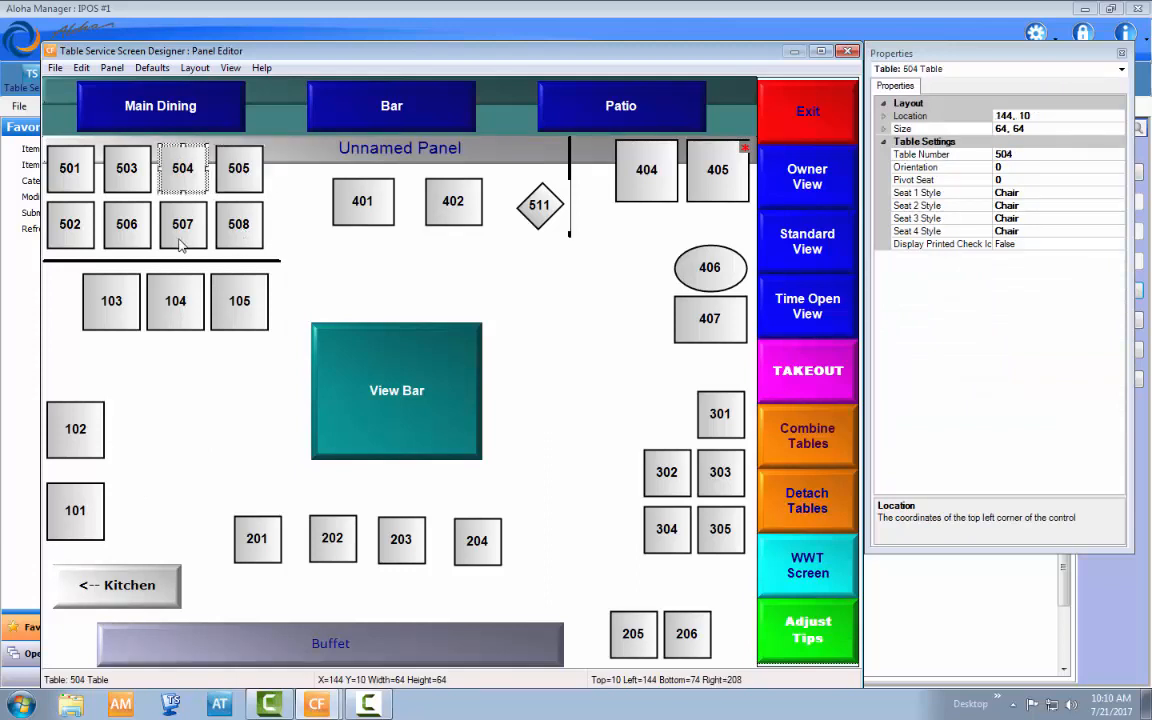
pyautogui.click(182, 246)
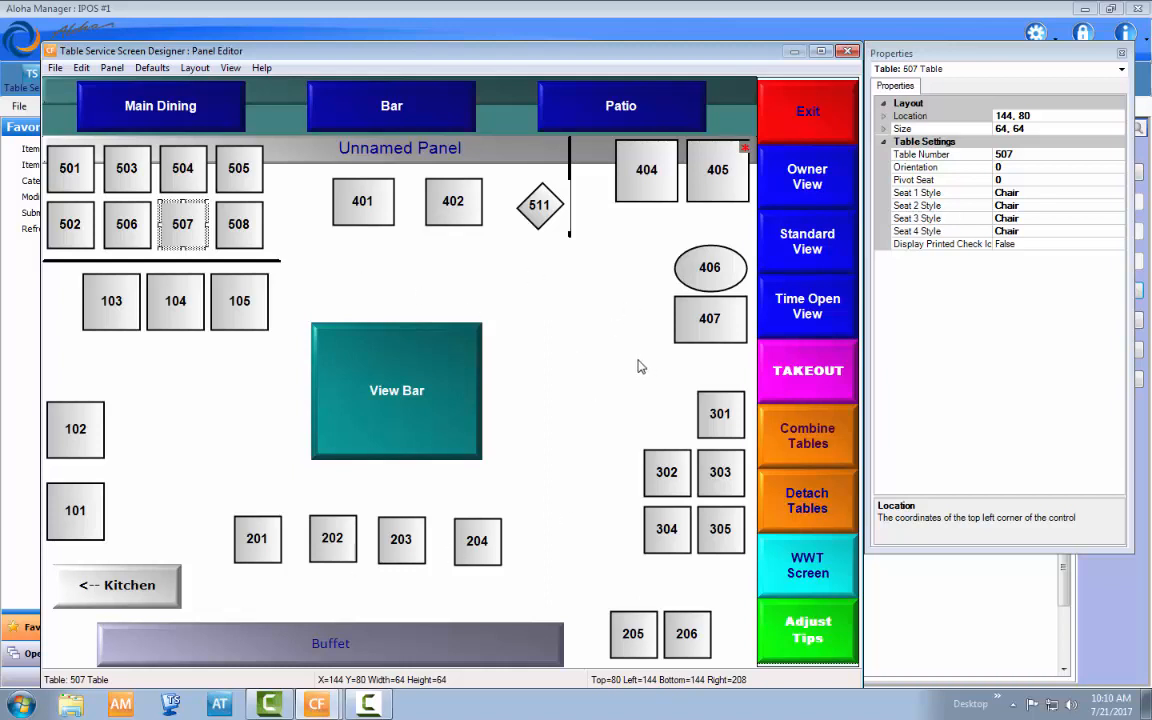
# - Move table 404 to the open area below table 511 and the vertical wall, and make it smaller
pyautogui.rightClick(575, 322)
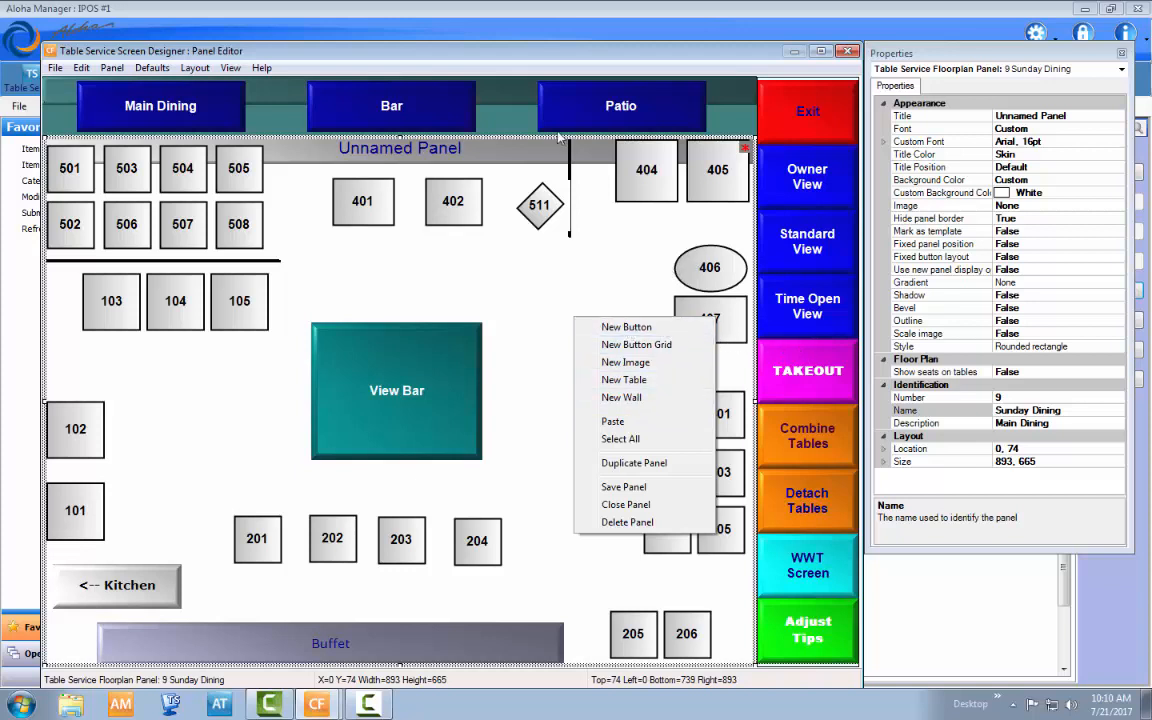
pyautogui.click(651, 173)
pyautogui.moveTo(651, 173); pyautogui.dragTo(599, 290)
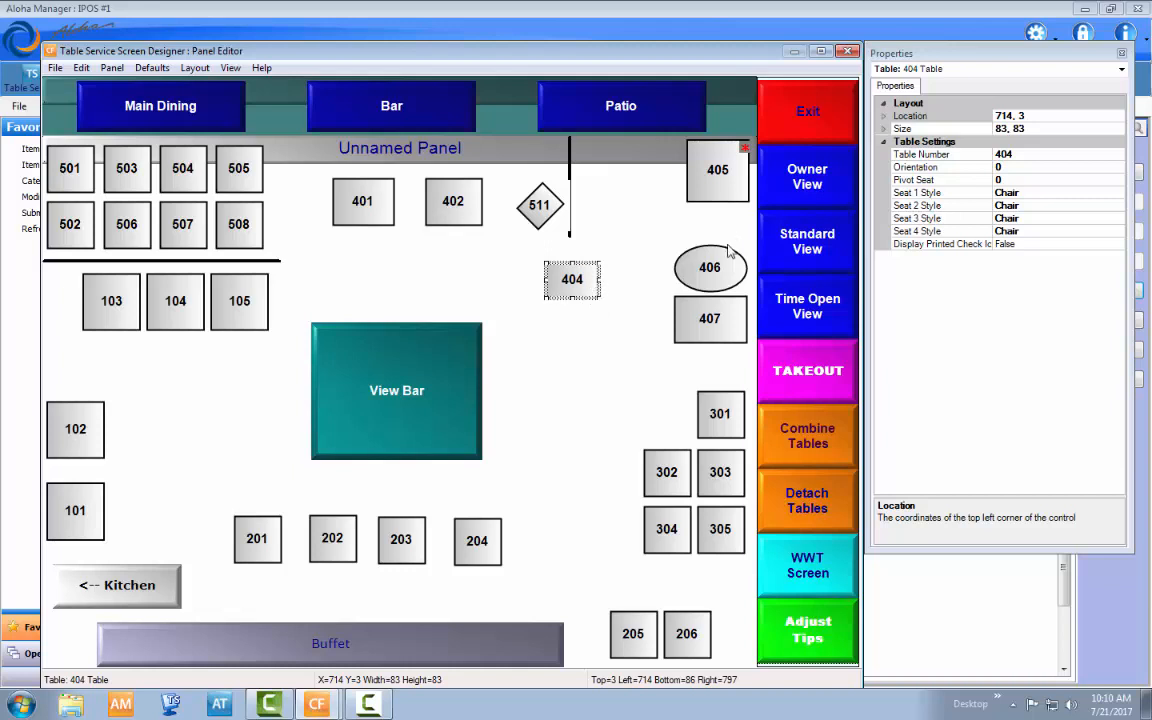
# - Select tables 406 and 407 along with table 404 and increase the height of all three together
pyautogui.keyDown('ctrl'); pyautogui.click(705, 280); pyautogui.keyUp('ctrl')
pyautogui.keyDown('ctrl'); pyautogui.click(722, 328); pyautogui.keyUp('ctrl')
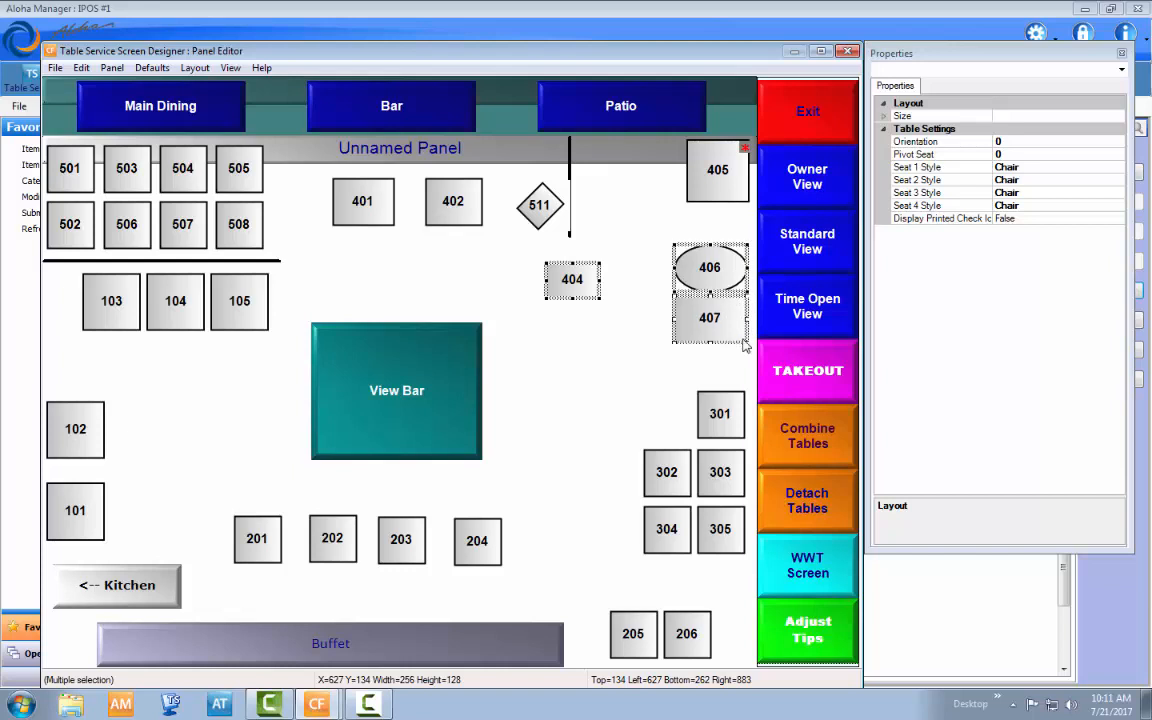
pyautogui.moveTo(746, 316); pyautogui.dragTo(629, 262)
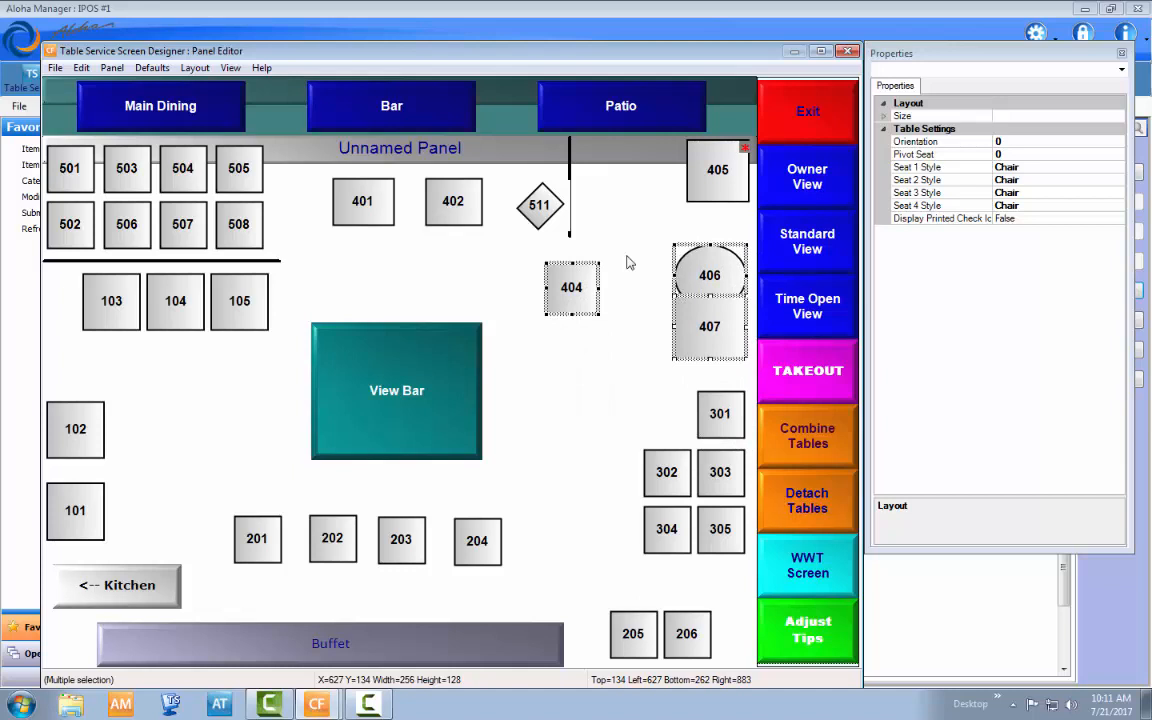
# - Enlarge table 402 and resize it to match the size of table 404
pyautogui.click(431, 217)
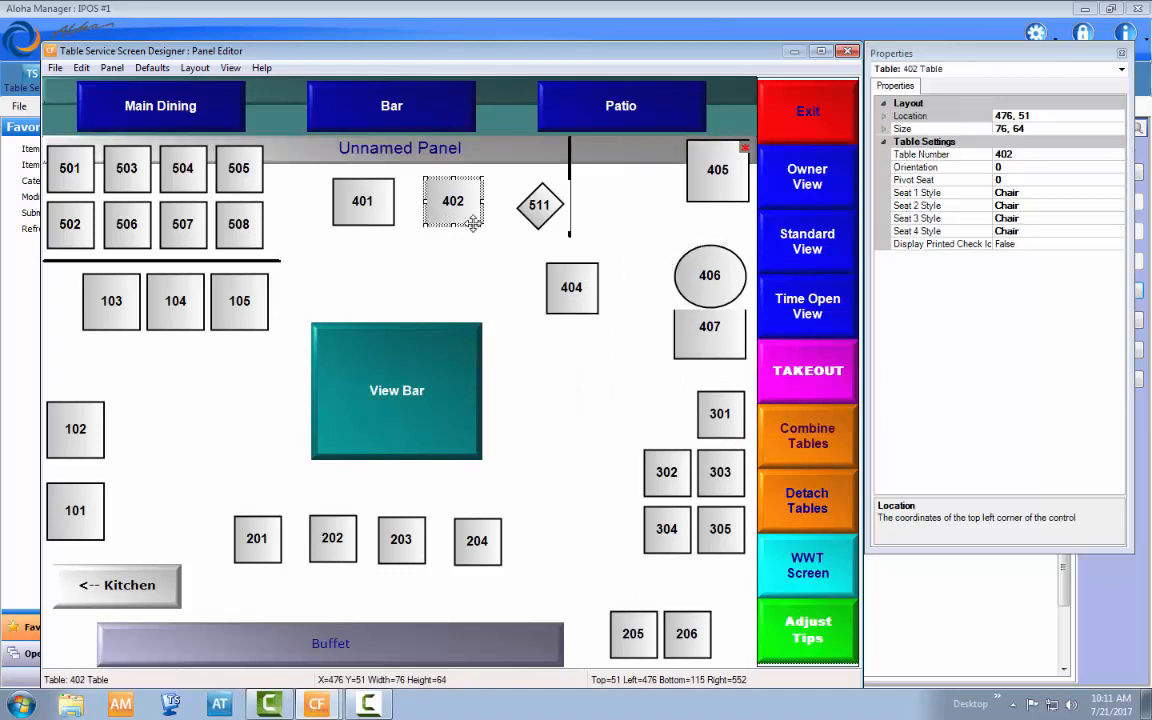
pyautogui.moveTo(471, 223); pyautogui.dragTo(500, 277)
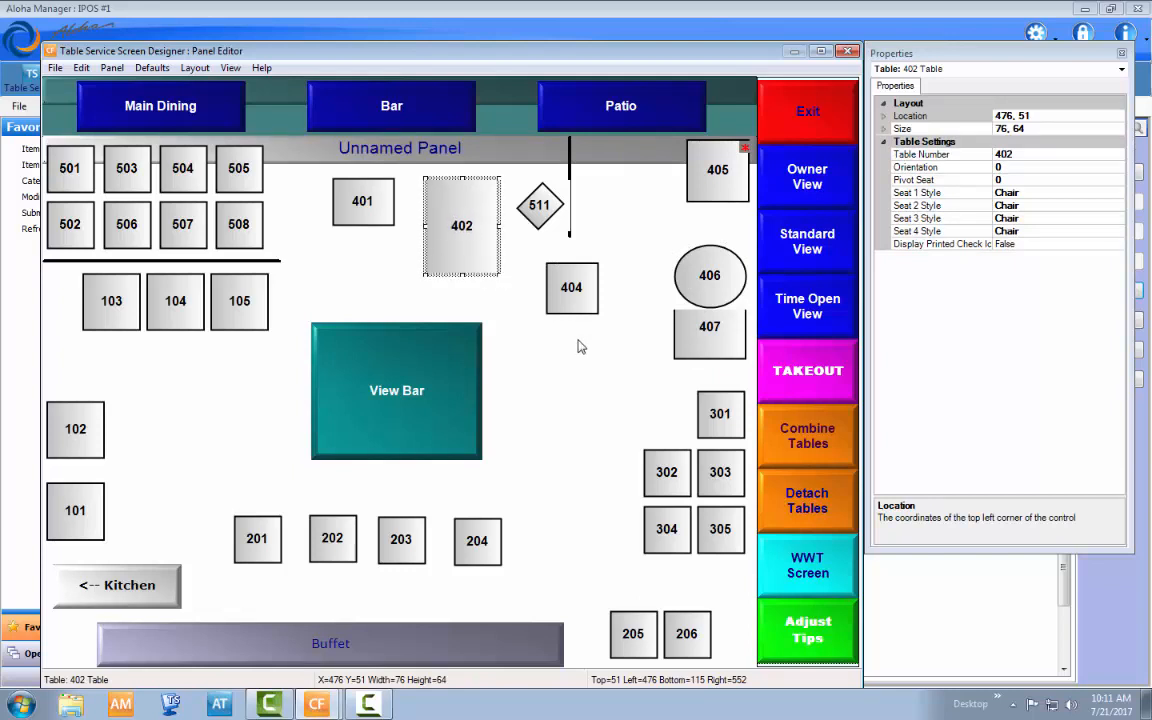
pyautogui.keyDown('ctrl'); pyautogui.click(560, 298); pyautogui.keyUp('ctrl')
pyautogui.rightClick(557, 300)
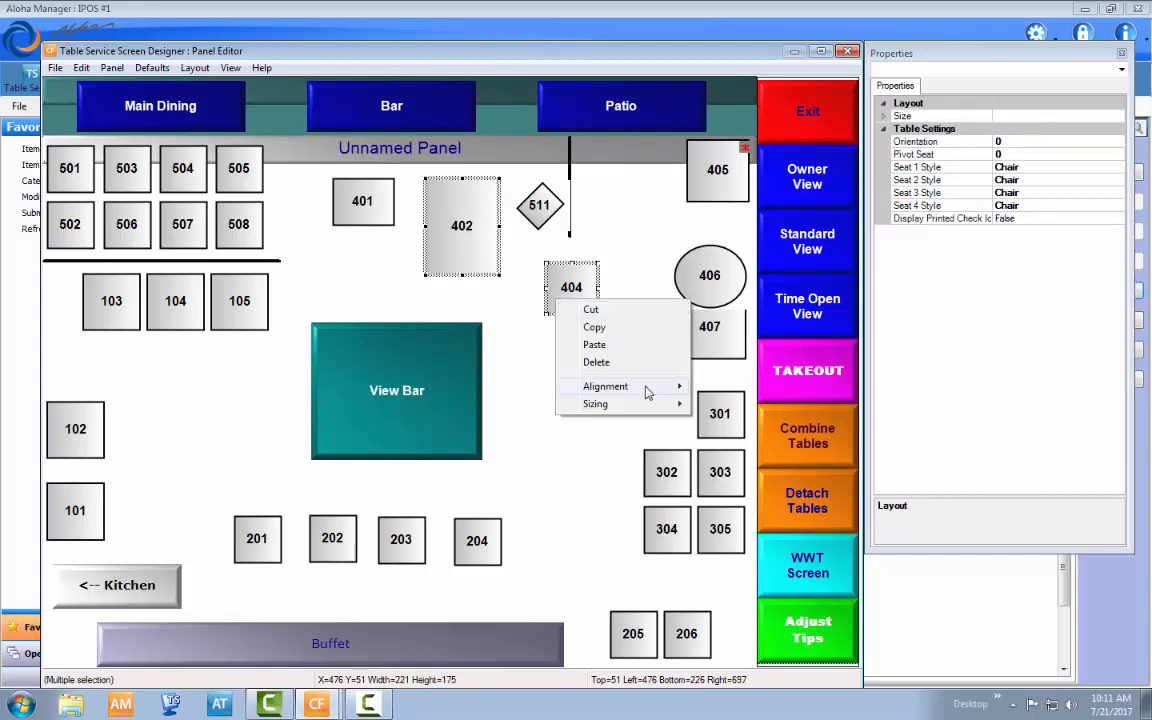
pyautogui.moveTo(646, 393)
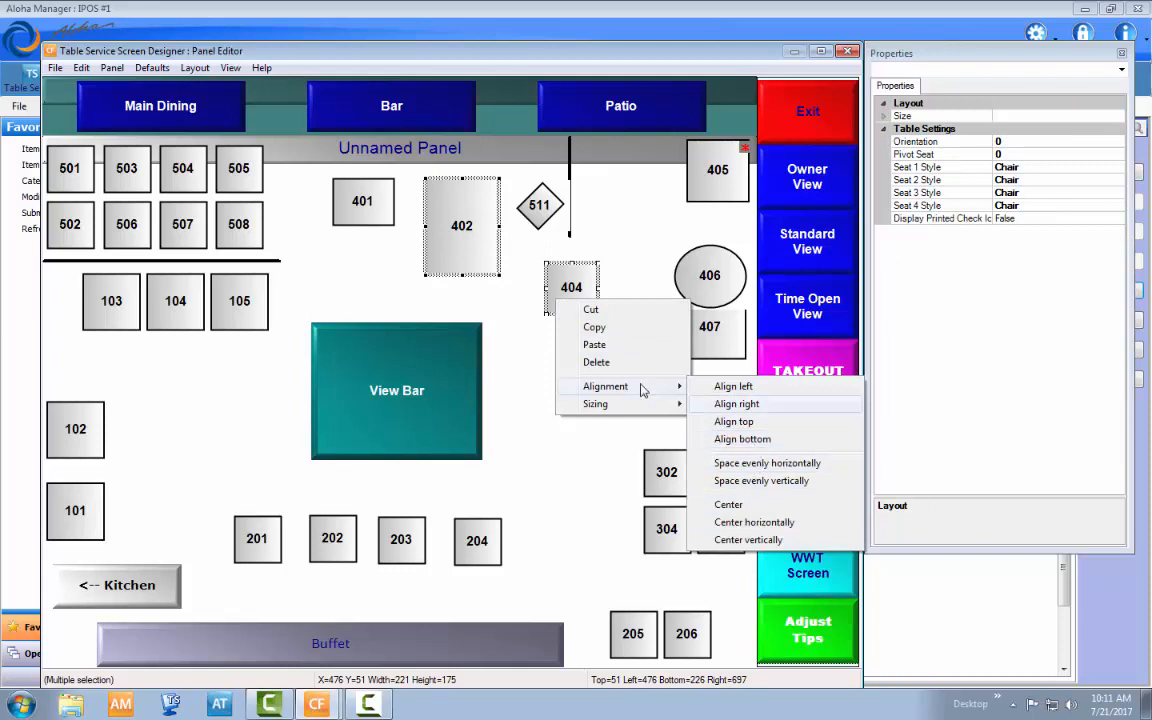
pyautogui.click(730, 439)
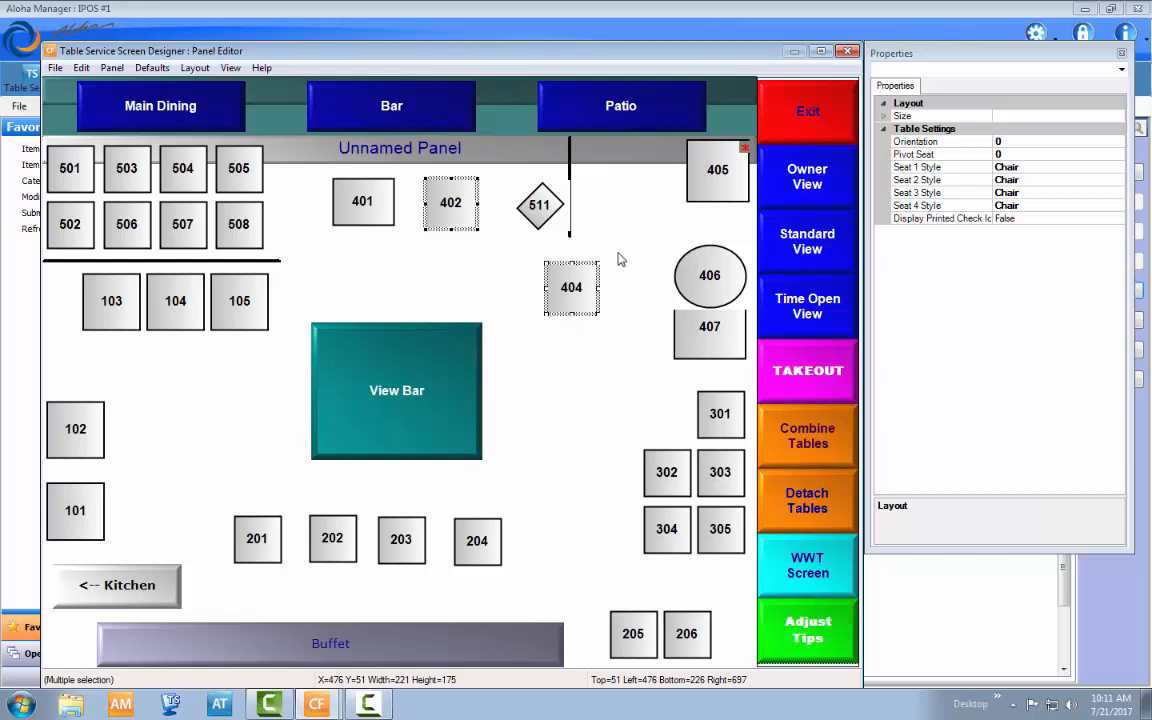
# - Check the properties of table 406 and the Sunday Dining panel, and try to save all panels
pyautogui.click(716, 272)
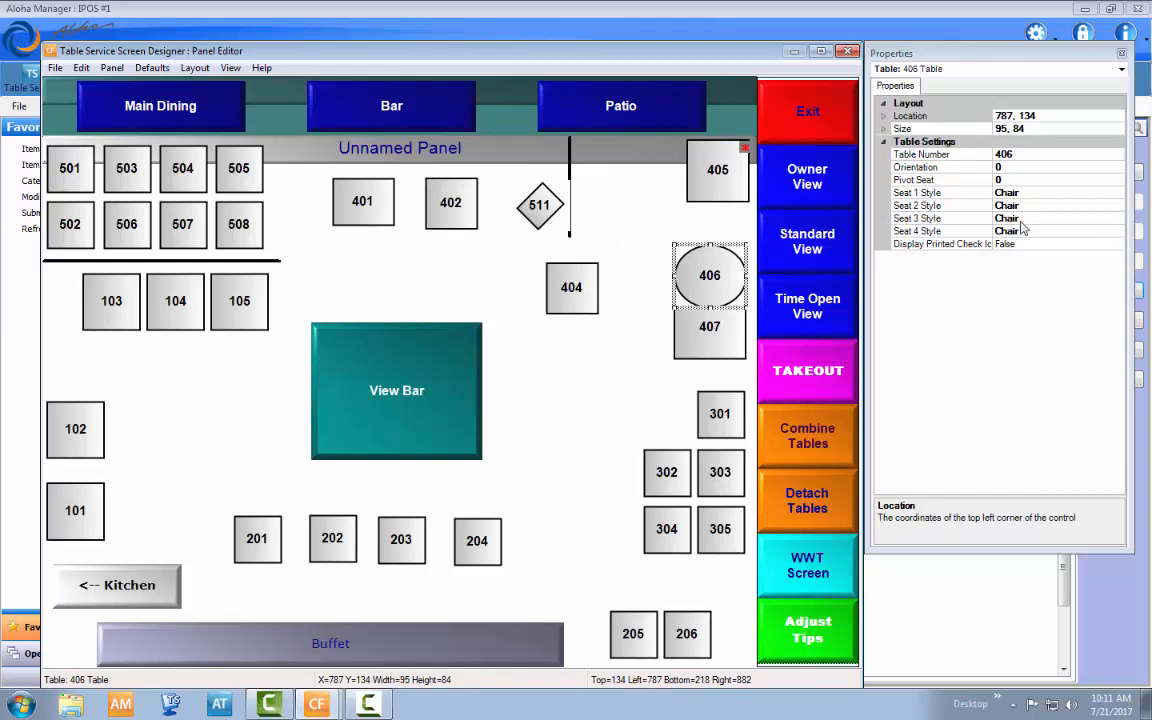
pyautogui.click(711, 227)
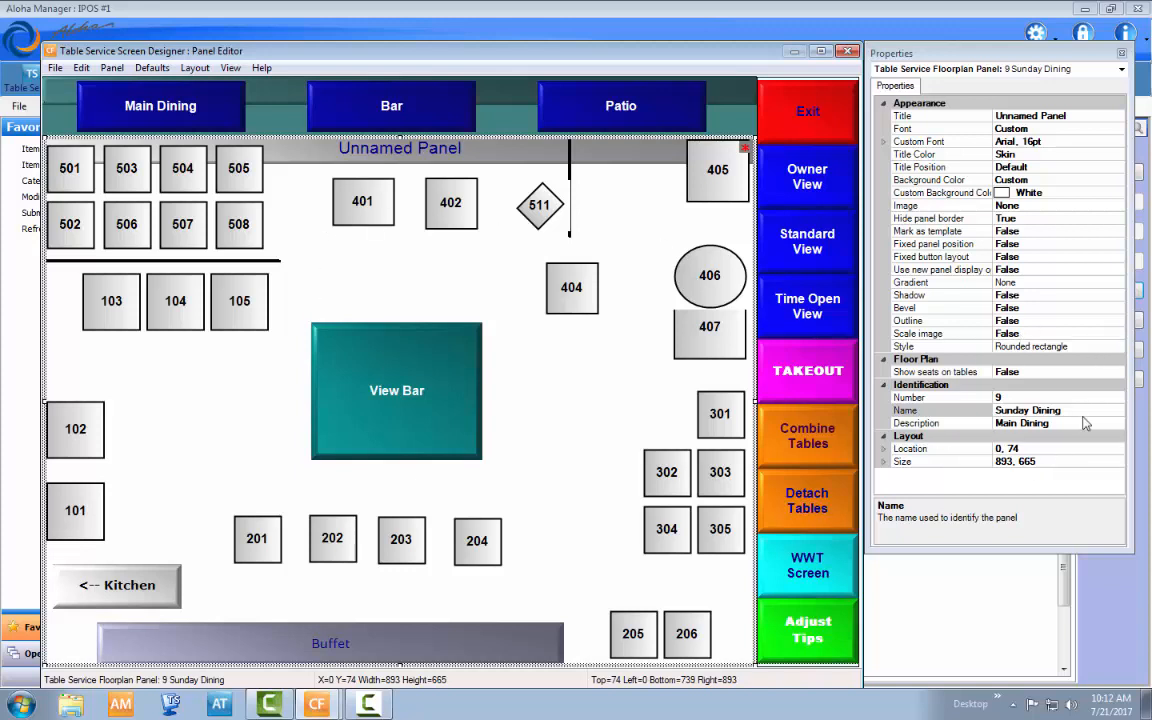
pyautogui.click(55, 67)
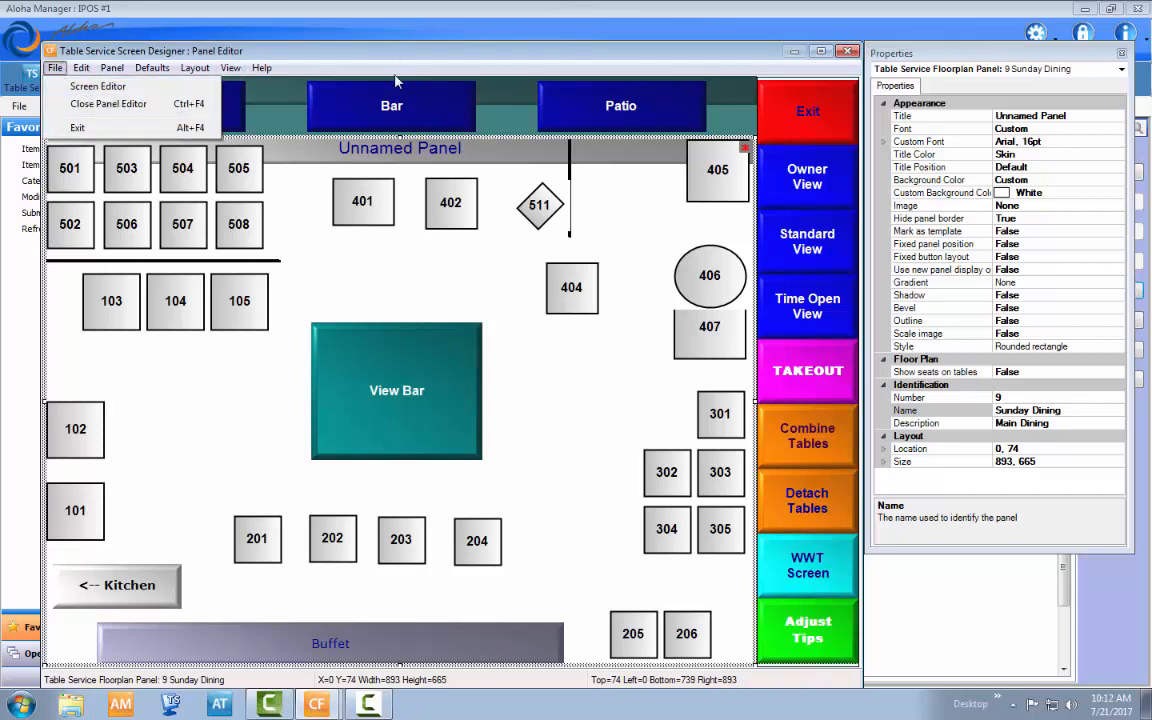
pyautogui.click(500, 303)
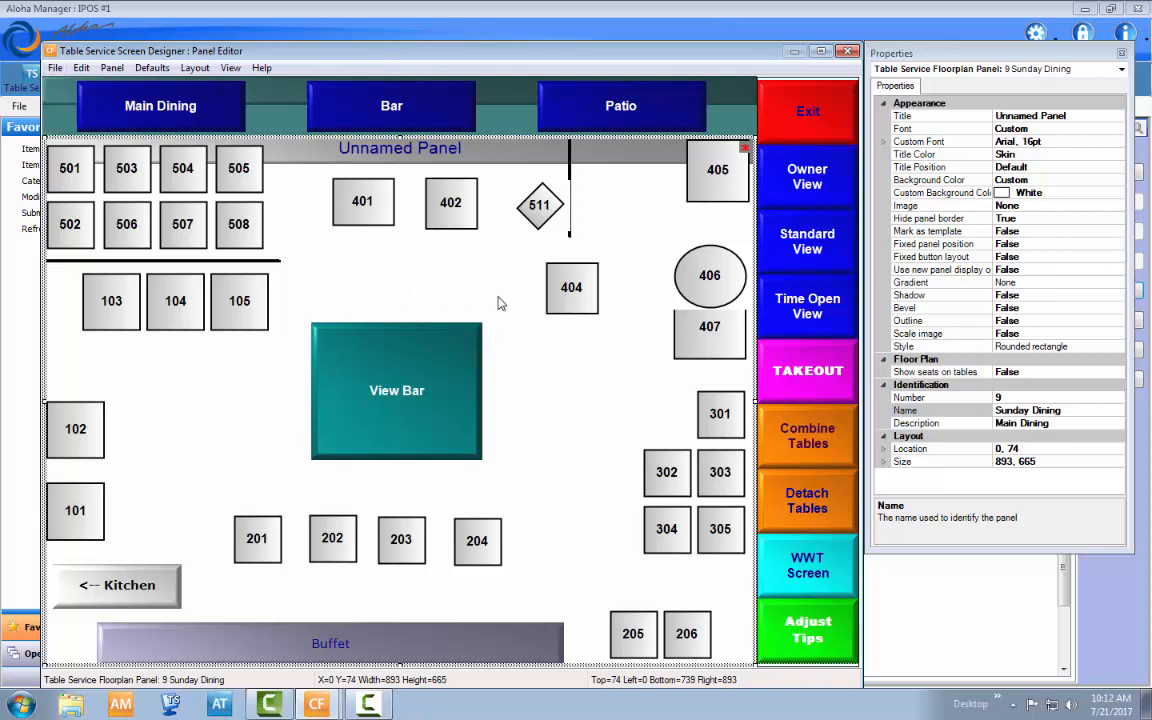
pyautogui.click(112, 68)
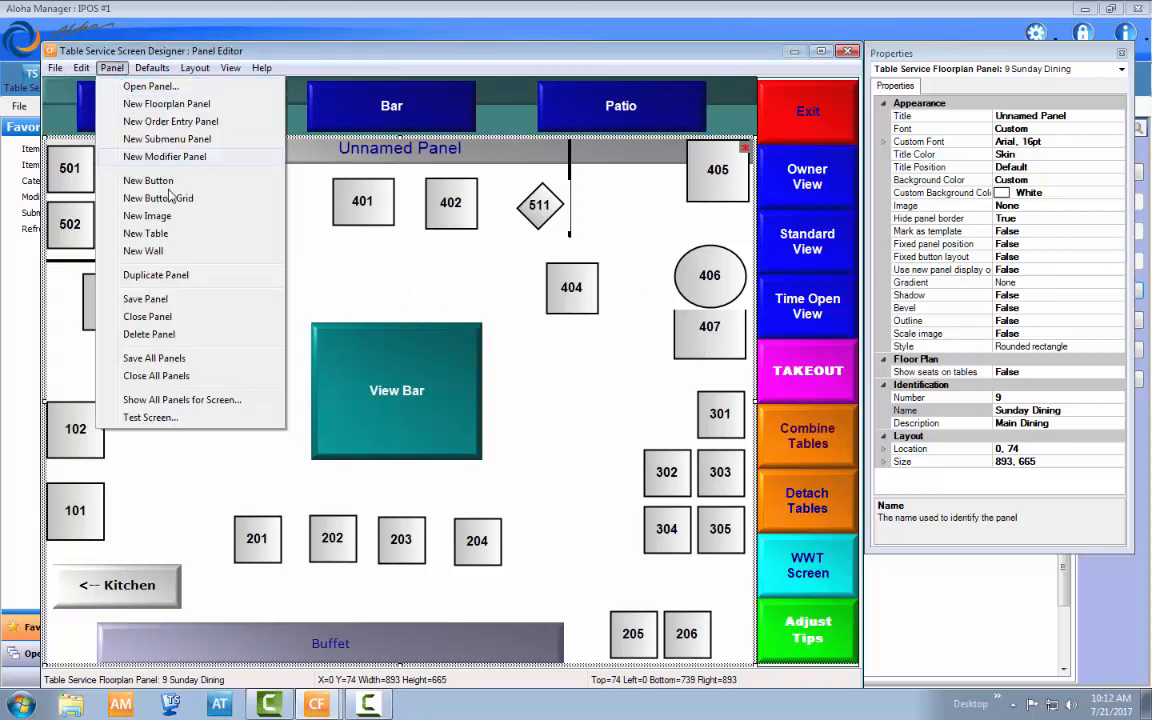
pyautogui.click(160, 358)
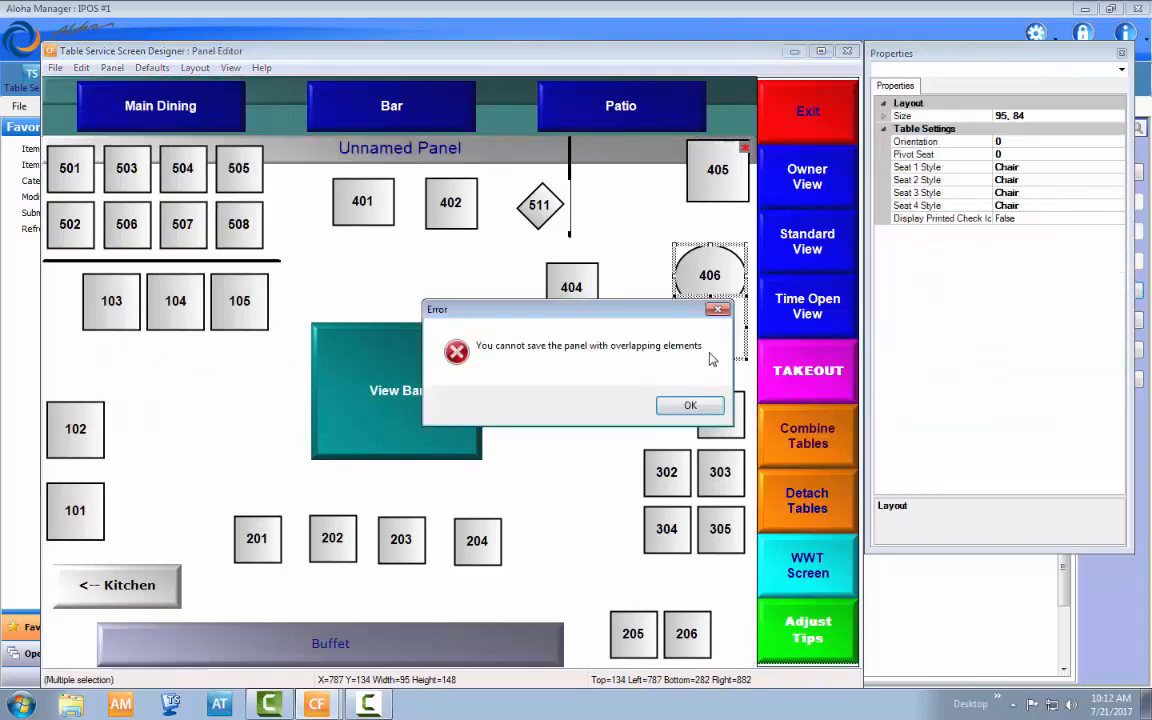
pyautogui.click(689, 405)
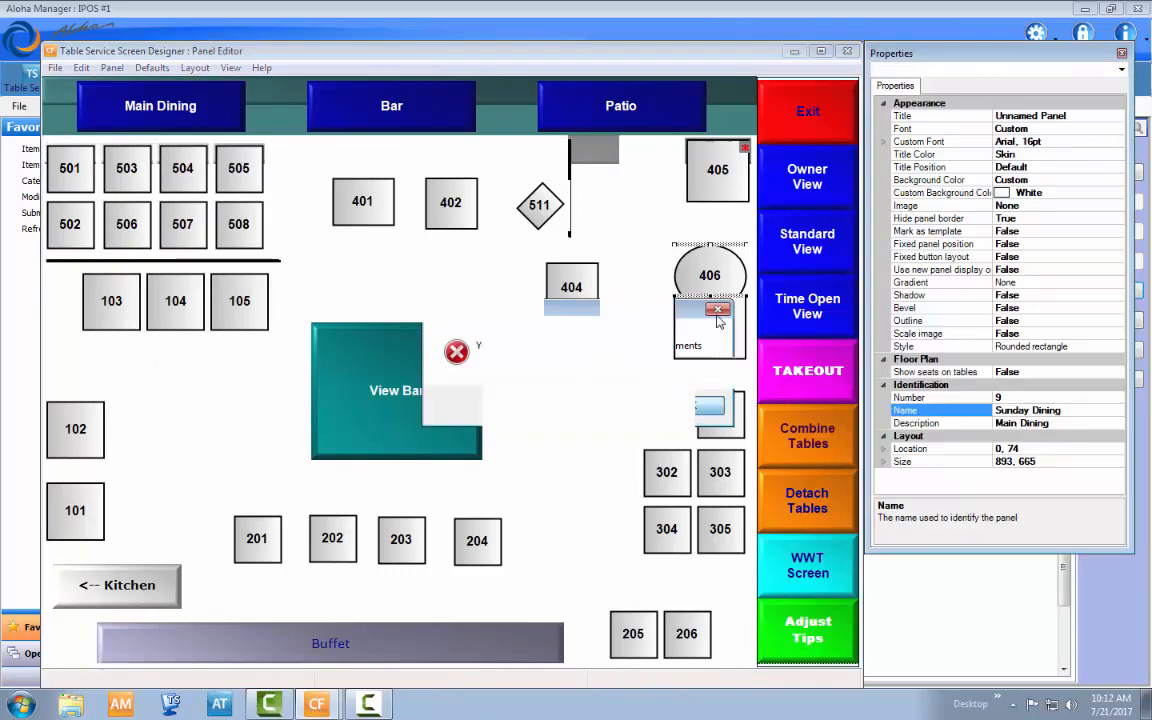
# - Move table 407 clear of table 406 into the open area below table 404, and save all panels
pyautogui.moveTo(717, 320); pyautogui.dragTo(645, 362)
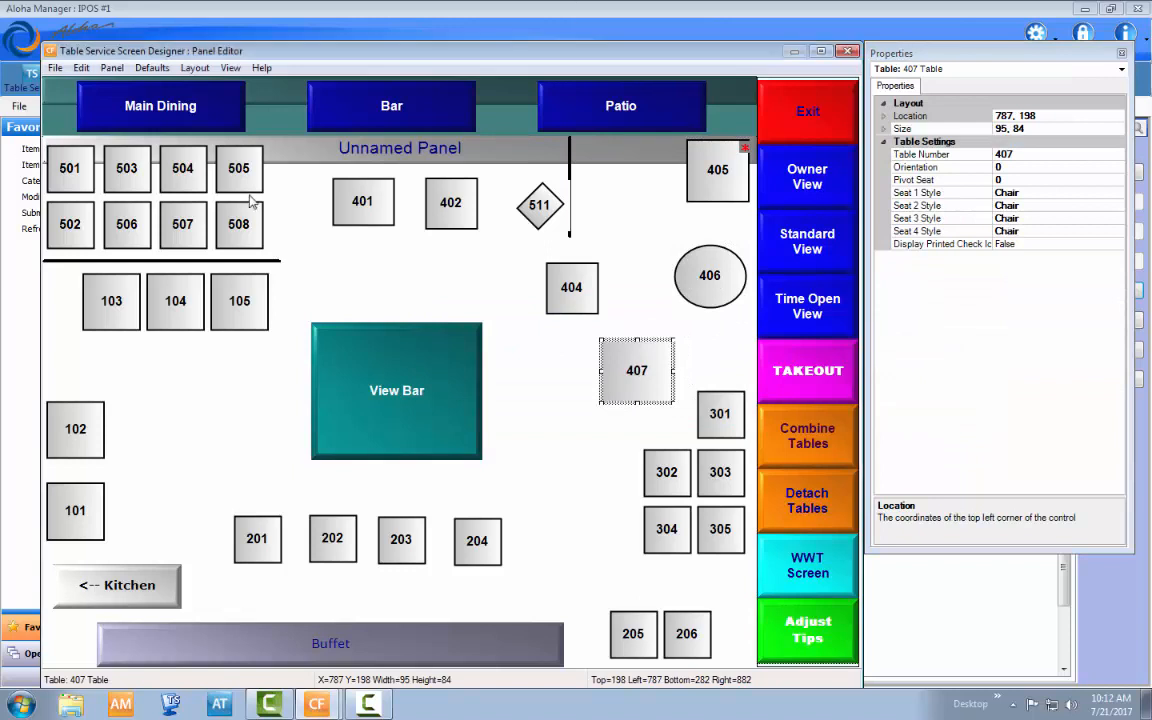
pyautogui.click(111, 67)
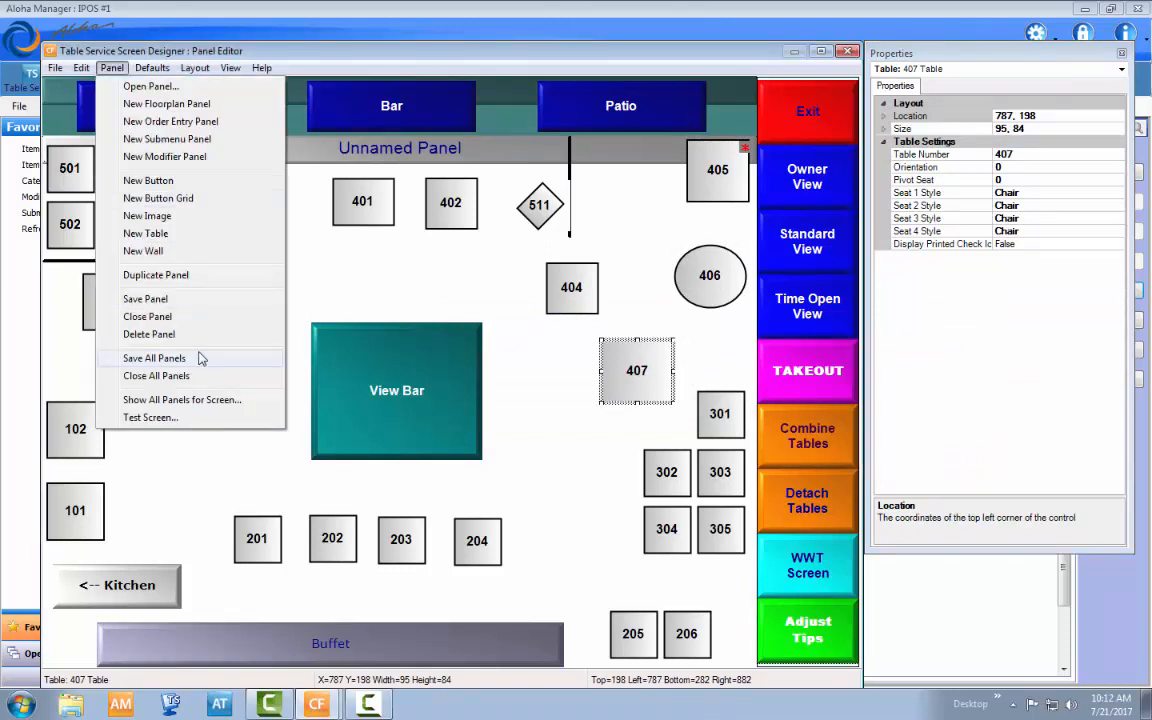
pyautogui.click(199, 358)
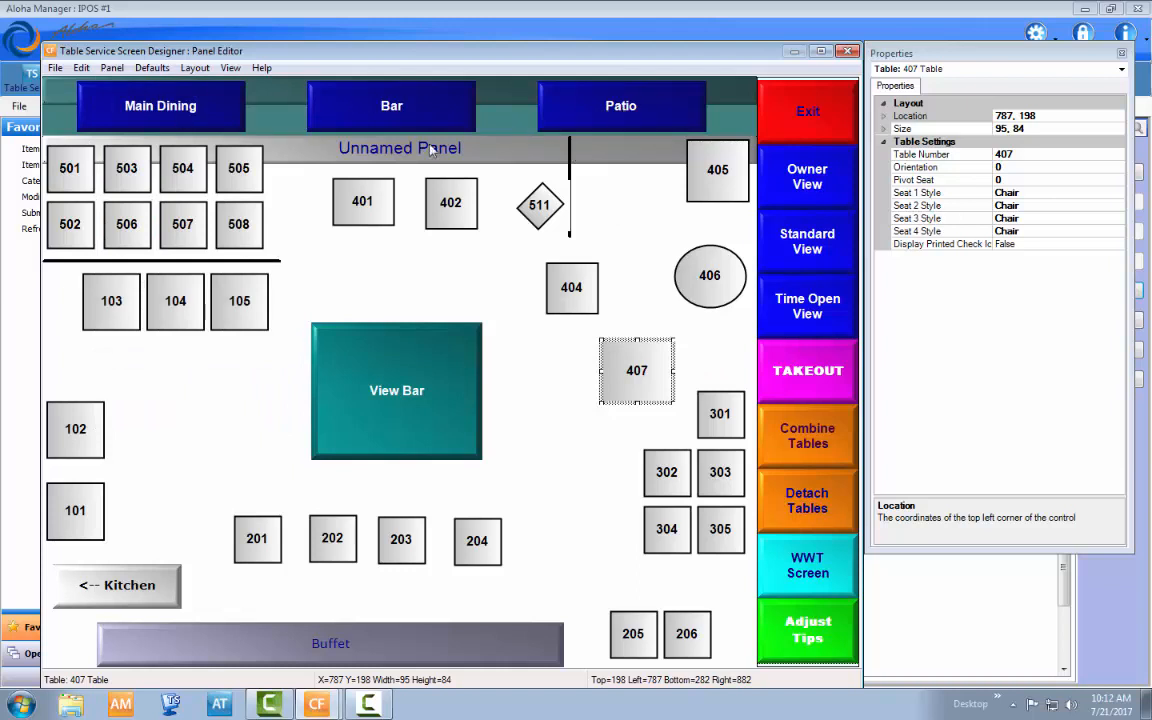
# - Check the Main Dining, Bar and Patio buttons, and shift Patio and Bar toward Main Dining to free space at the row's end
pyautogui.click(170, 102)
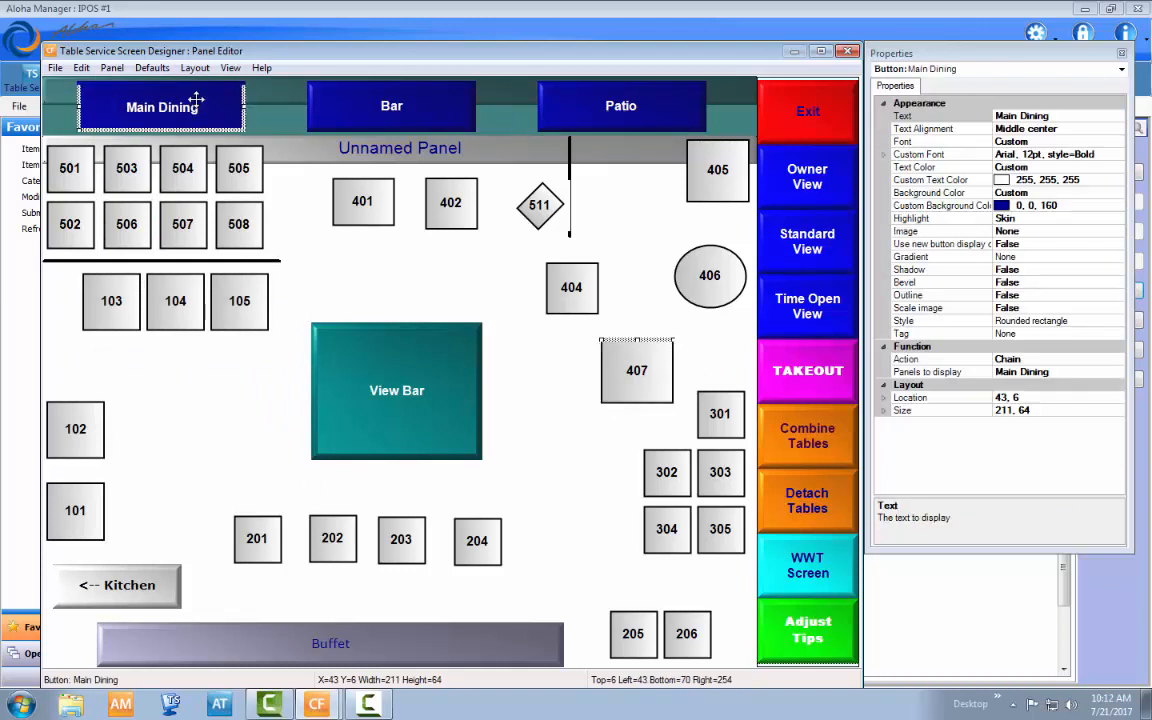
pyautogui.click(418, 107)
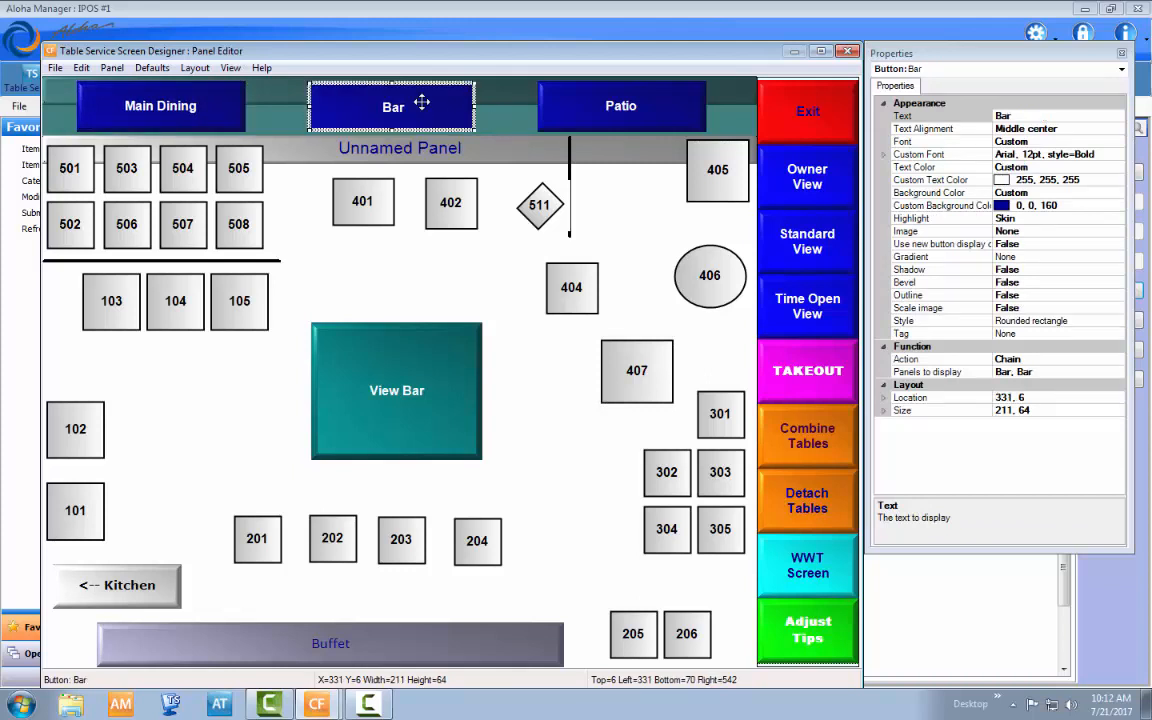
pyautogui.click(668, 115)
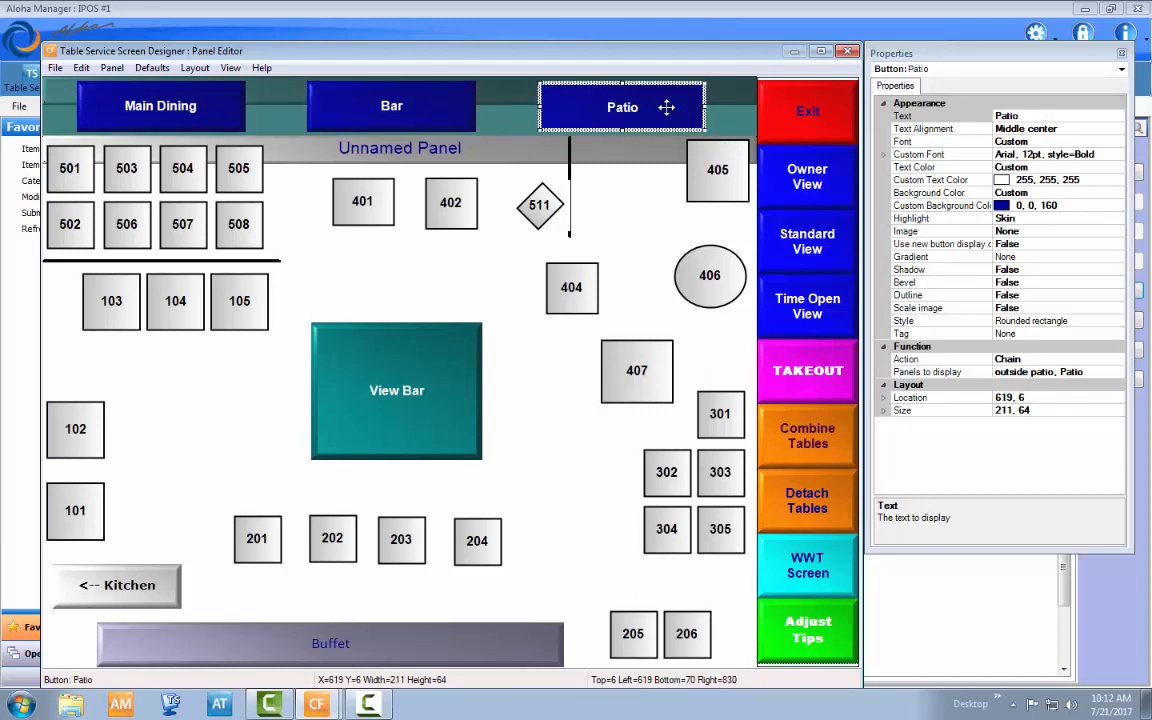
pyautogui.moveTo(663, 105); pyautogui.dragTo(607, 105)
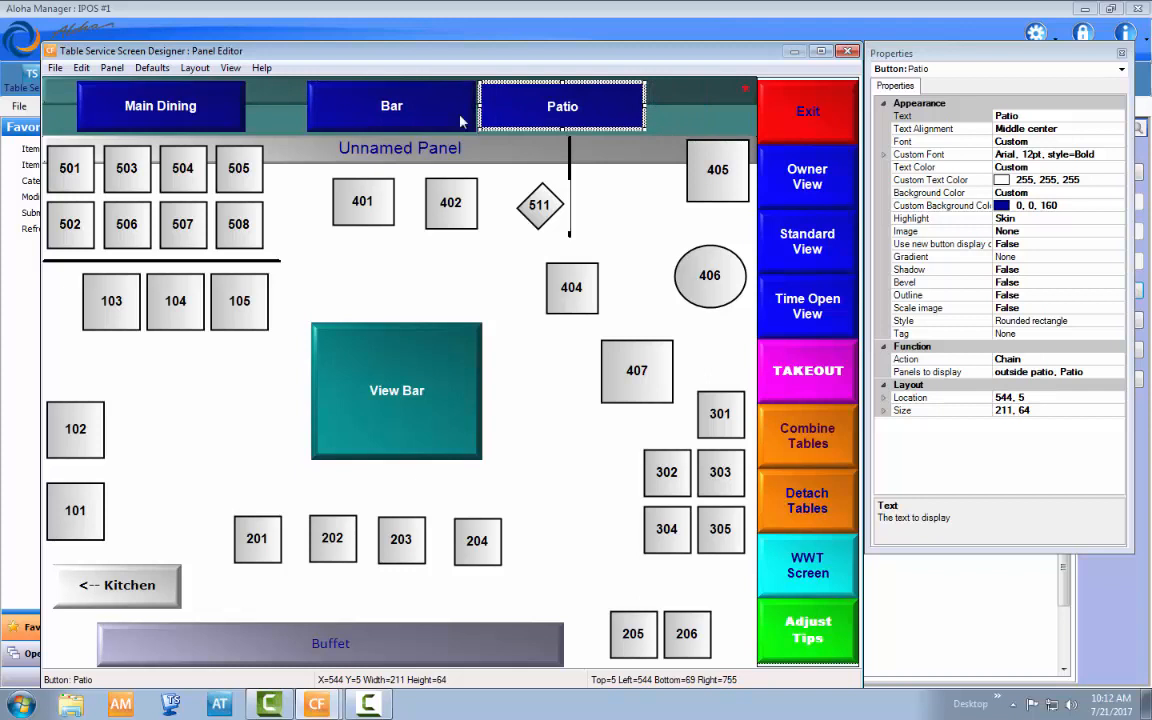
pyautogui.moveTo(417, 110); pyautogui.dragTo(372, 105)
pyautogui.moveTo(480, 104); pyautogui.dragTo(457, 105)
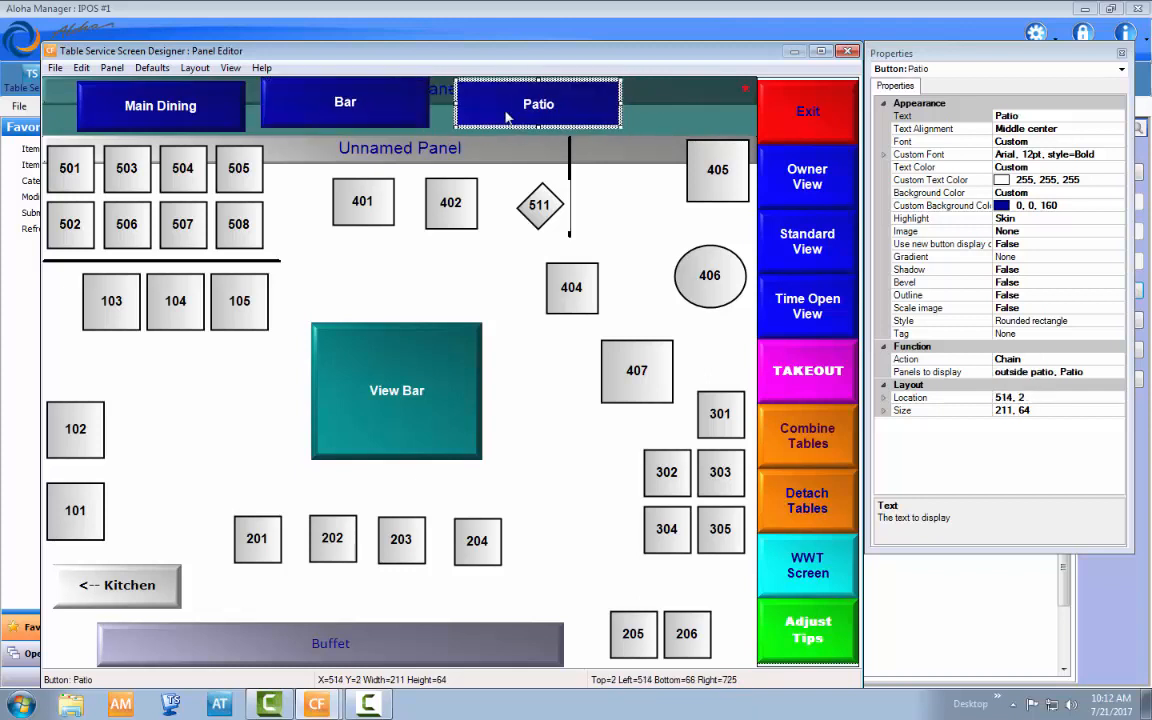
# - Duplicate the Patio button and place the copy at the right end of the button row
pyautogui.rightClick(517, 110)
pyautogui.click(538, 139)
pyautogui.rightClick(535, 110)
pyautogui.click(572, 155)
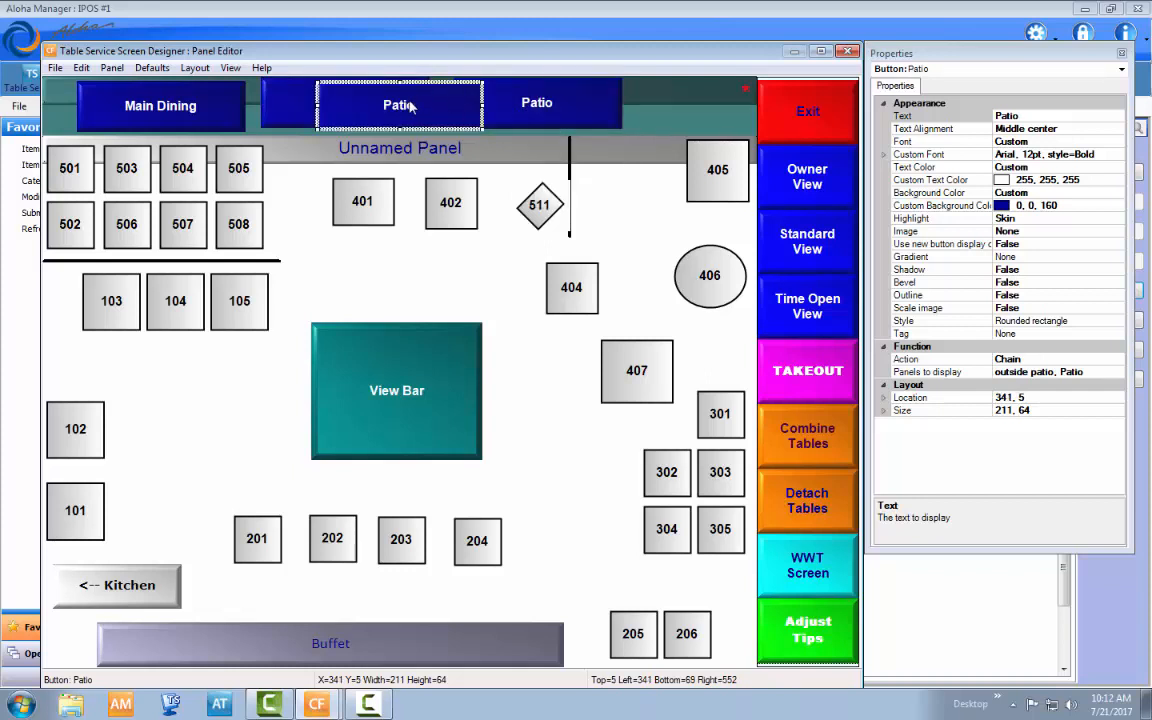
pyautogui.moveTo(398, 104); pyautogui.dragTo(666, 105)
# - Align the bottoms of the Main Dining, Bar and two Patio buttons and space them evenly horizontally
pyautogui.keyDown('ctrl'); pyautogui.click(526, 97); pyautogui.keyUp('ctrl')
pyautogui.keyDown('ctrl'); pyautogui.click(284, 118); pyautogui.keyUp('ctrl')
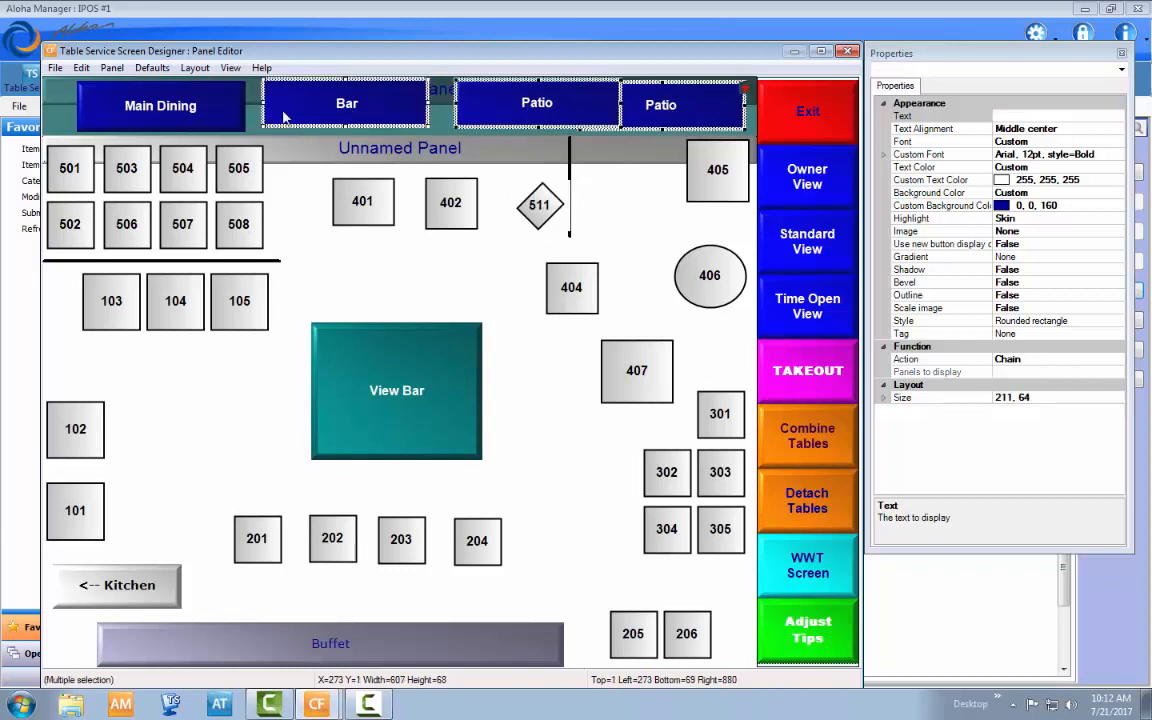
pyautogui.keyDown('ctrl'); pyautogui.click(197, 118); pyautogui.keyUp('ctrl')
pyautogui.rightClick(197, 118)
pyautogui.moveTo(288, 203)
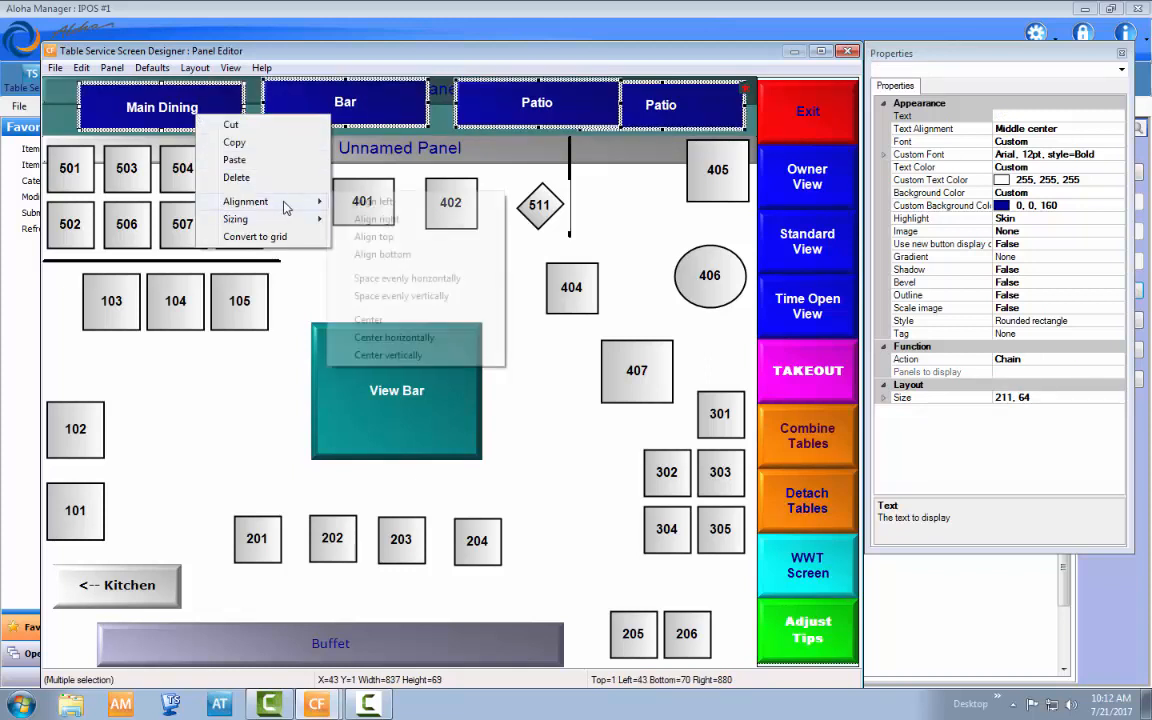
pyautogui.click(373, 236)
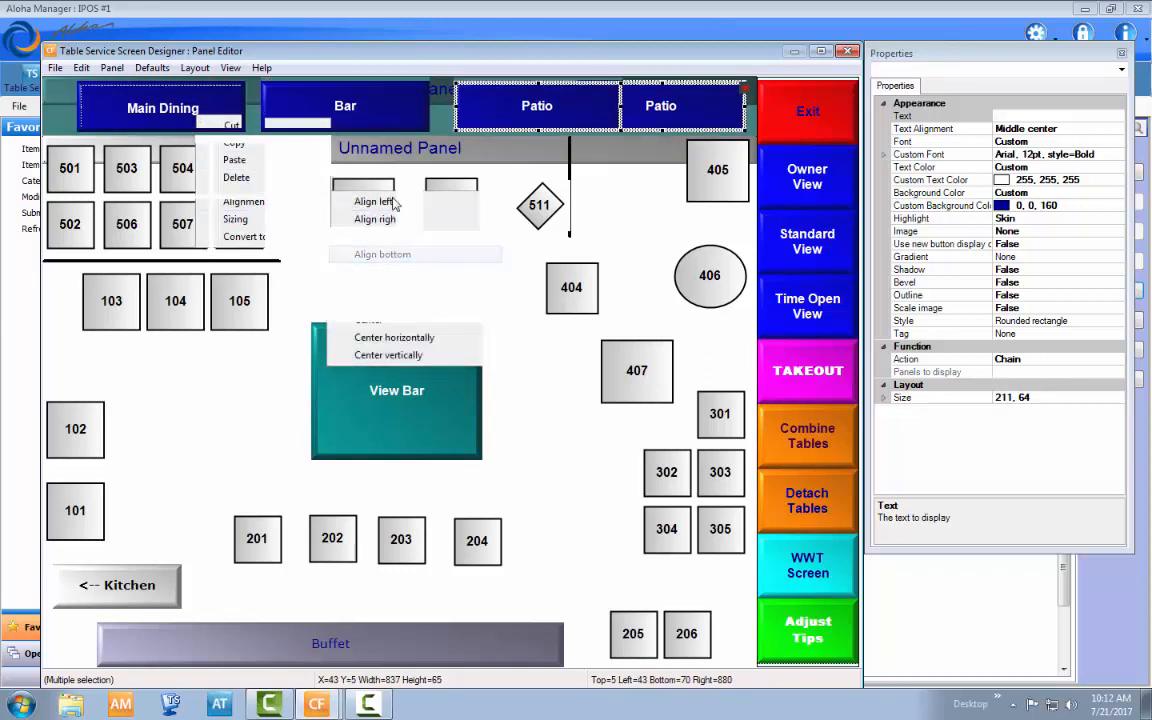
pyautogui.rightClick(484, 105)
pyautogui.moveTo(505, 186)
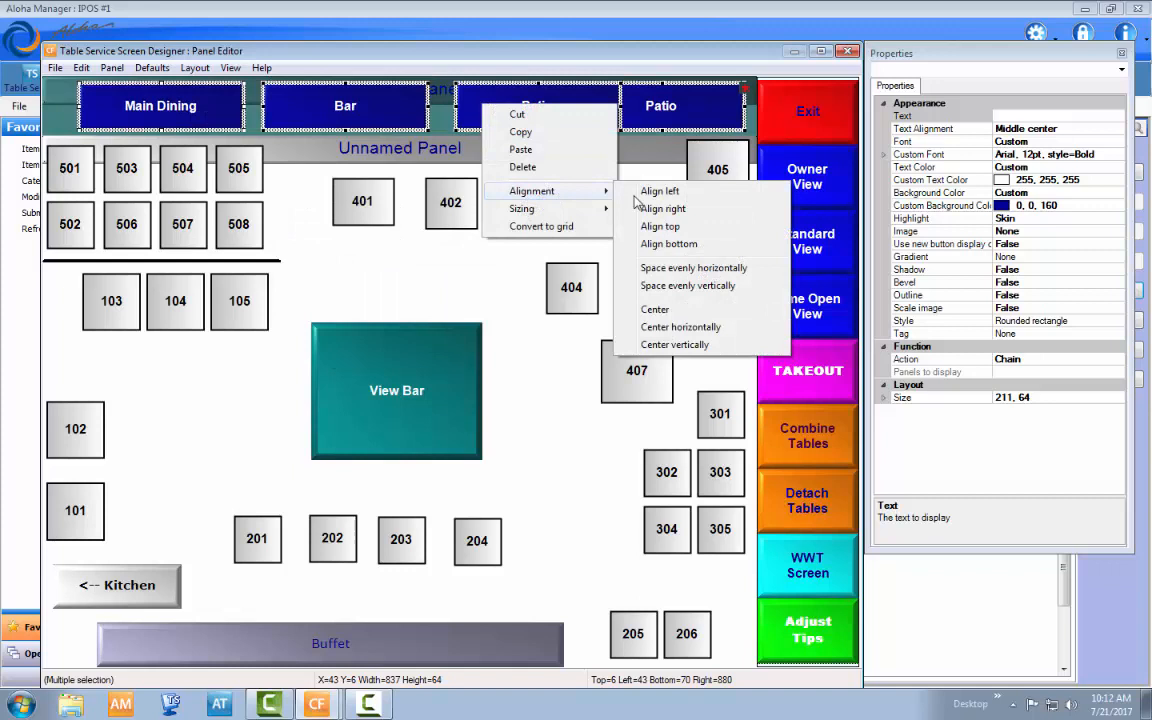
pyautogui.click(692, 270)
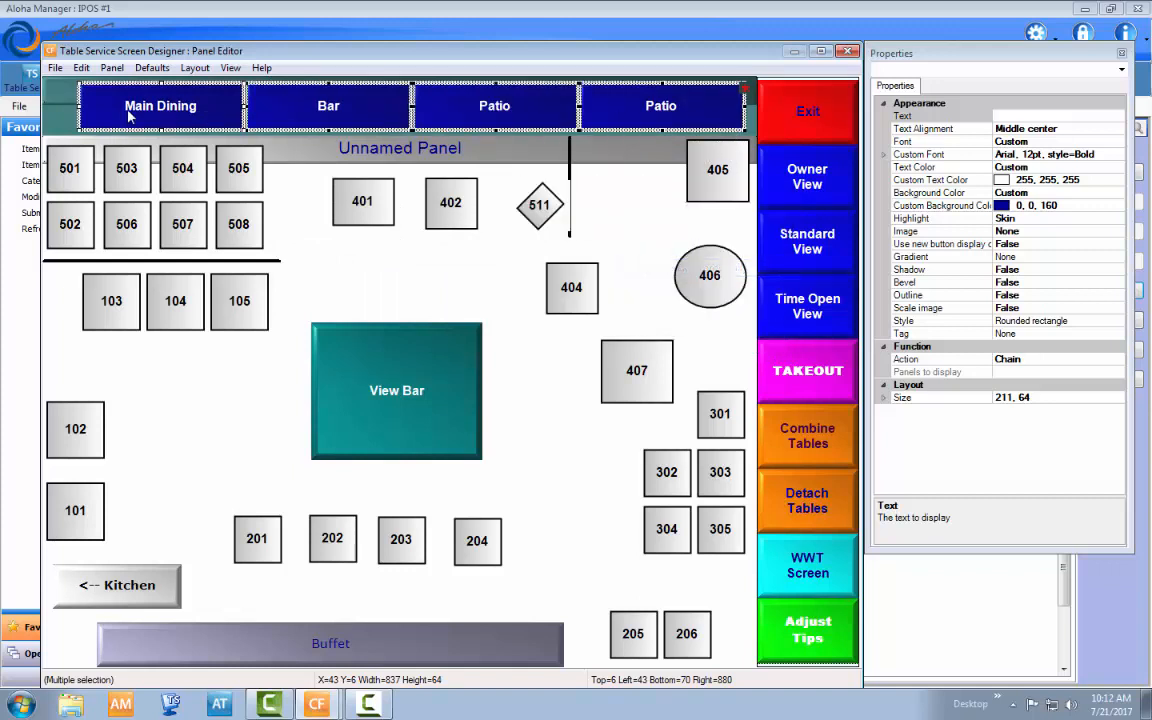
# - Spread the button row wider by moving Main Dining toward the panel's left edge and the last Patio button toward Exit
pyautogui.moveTo(118, 104); pyautogui.dragTo(113, 111)
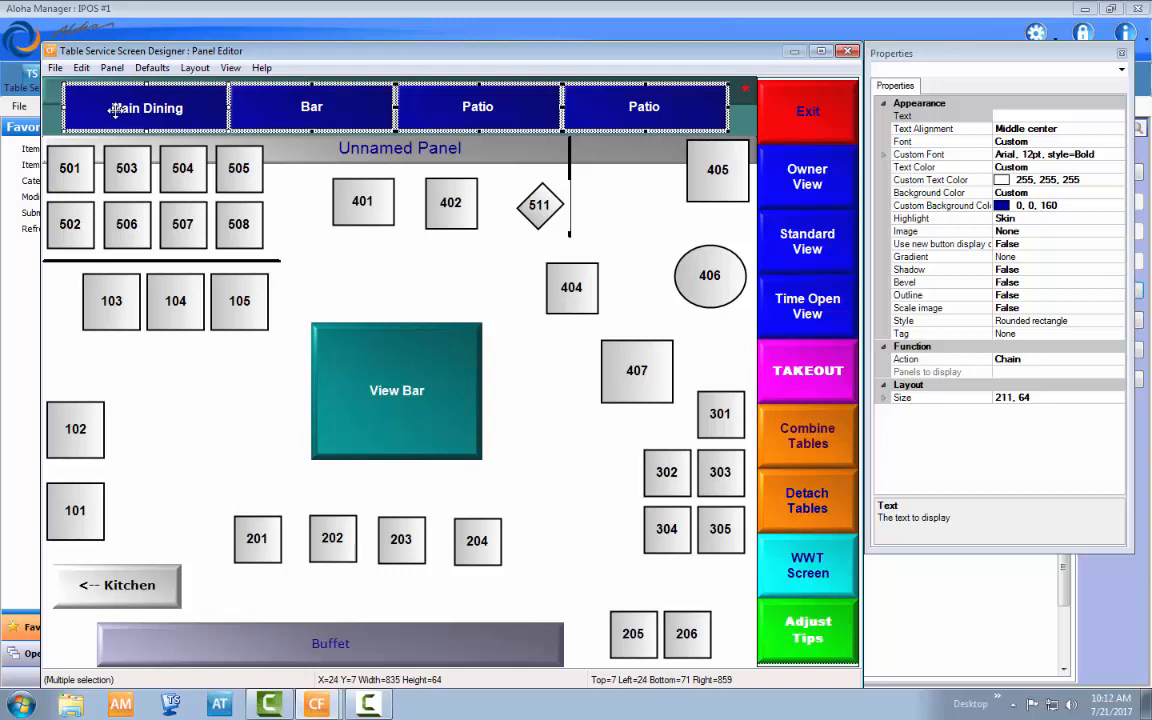
pyautogui.click(744, 118)
pyautogui.moveTo(680, 106); pyautogui.dragTo(691, 106)
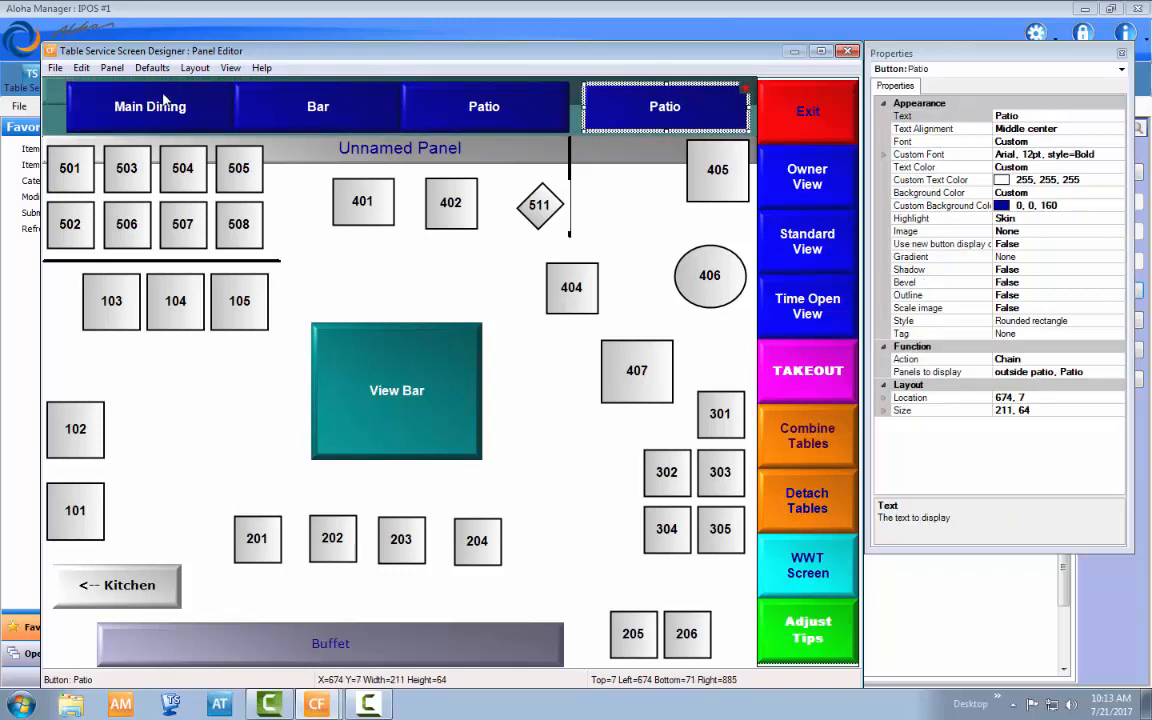
pyautogui.moveTo(163, 97); pyautogui.dragTo(150, 97)
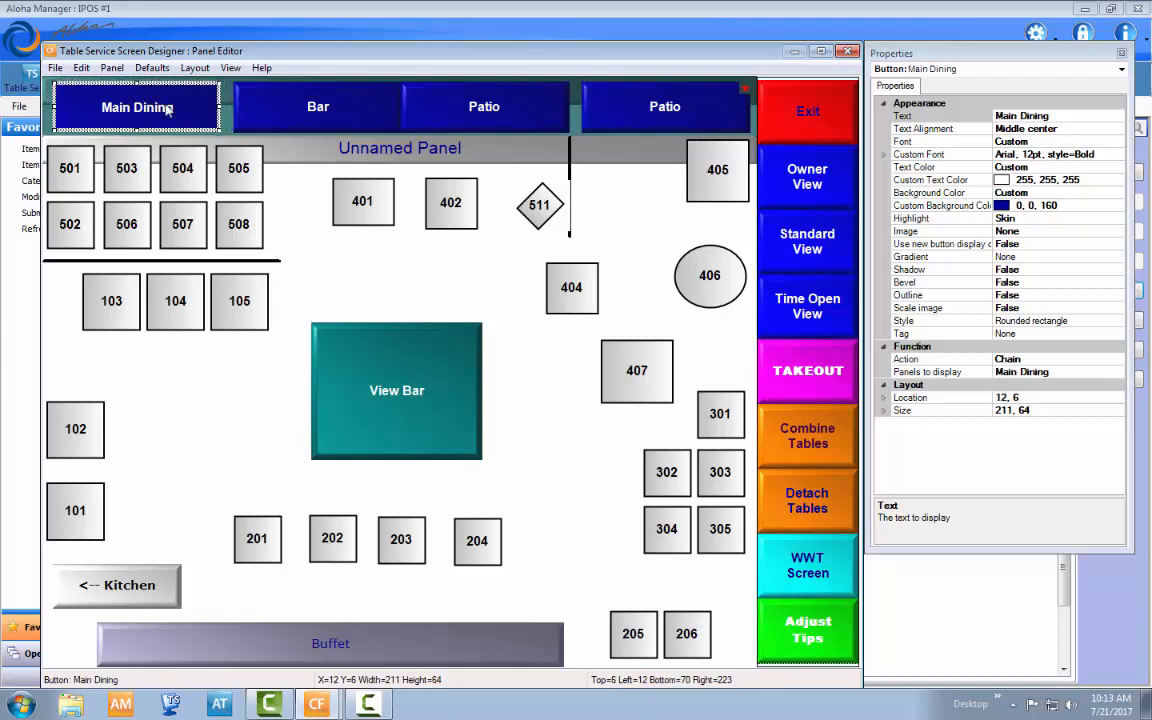
# - Redistribute the four buttons evenly across the widened row and align their bottom edges
pyautogui.keyDown('ctrl'); pyautogui.click(320, 105); pyautogui.keyUp('ctrl')
pyautogui.keyDown('ctrl'); pyautogui.click(528, 107); pyautogui.keyUp('ctrl')
pyautogui.keyDown('ctrl'); pyautogui.click(594, 105); pyautogui.keyUp('ctrl')
pyautogui.rightClick(621, 102)
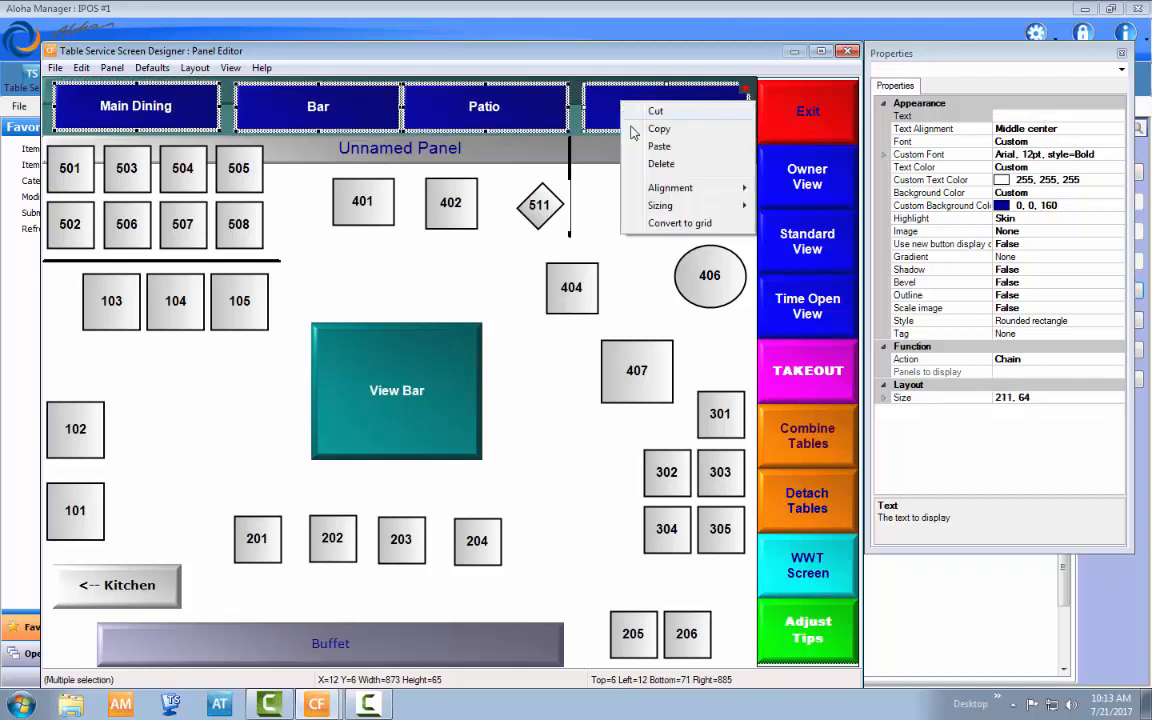
pyautogui.moveTo(750, 190)
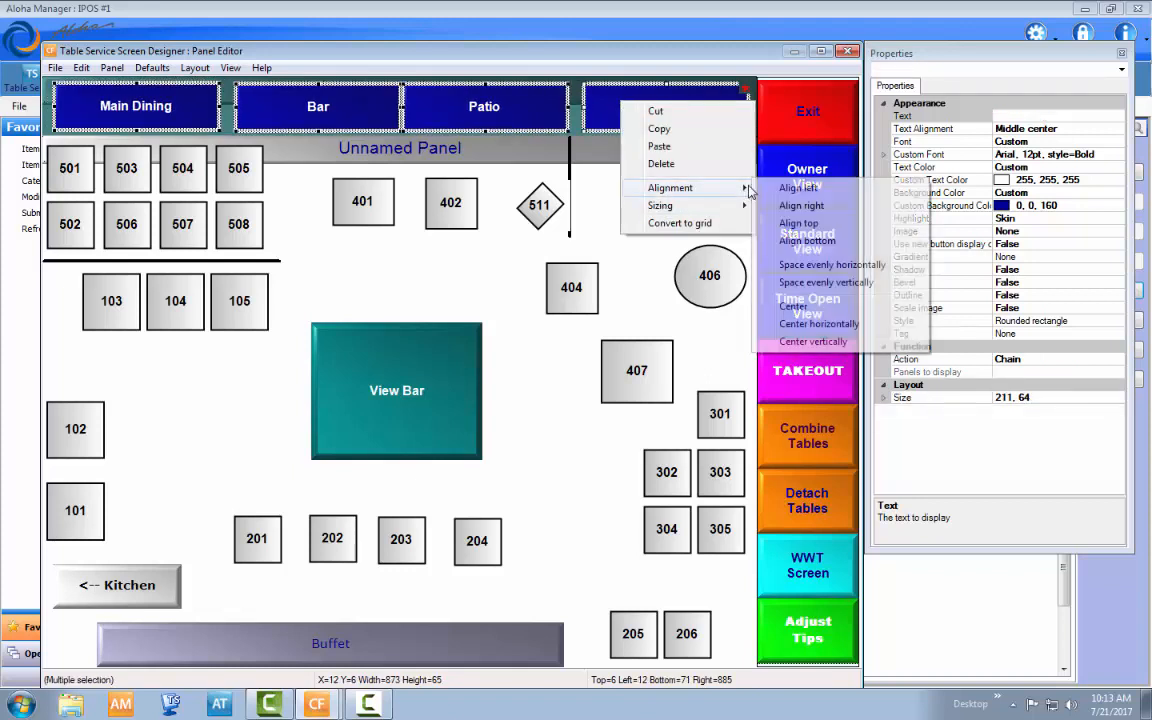
pyautogui.click(820, 265)
pyautogui.rightClick(636, 112)
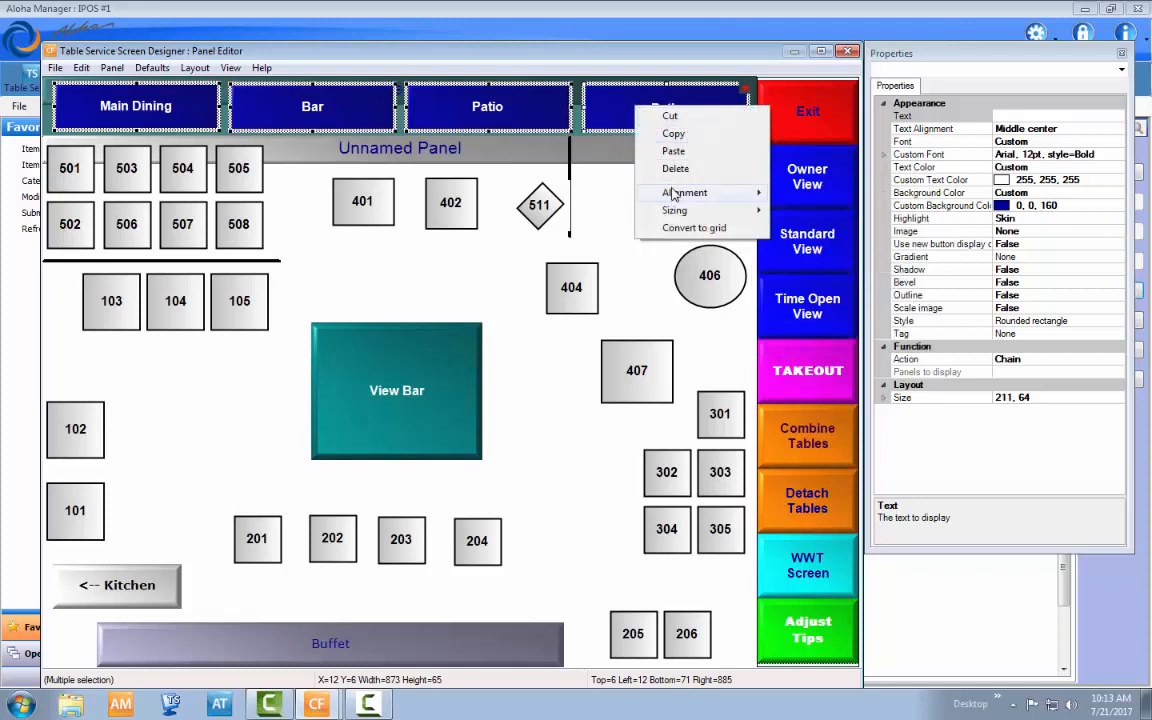
pyautogui.moveTo(753, 193)
pyautogui.click(805, 245)
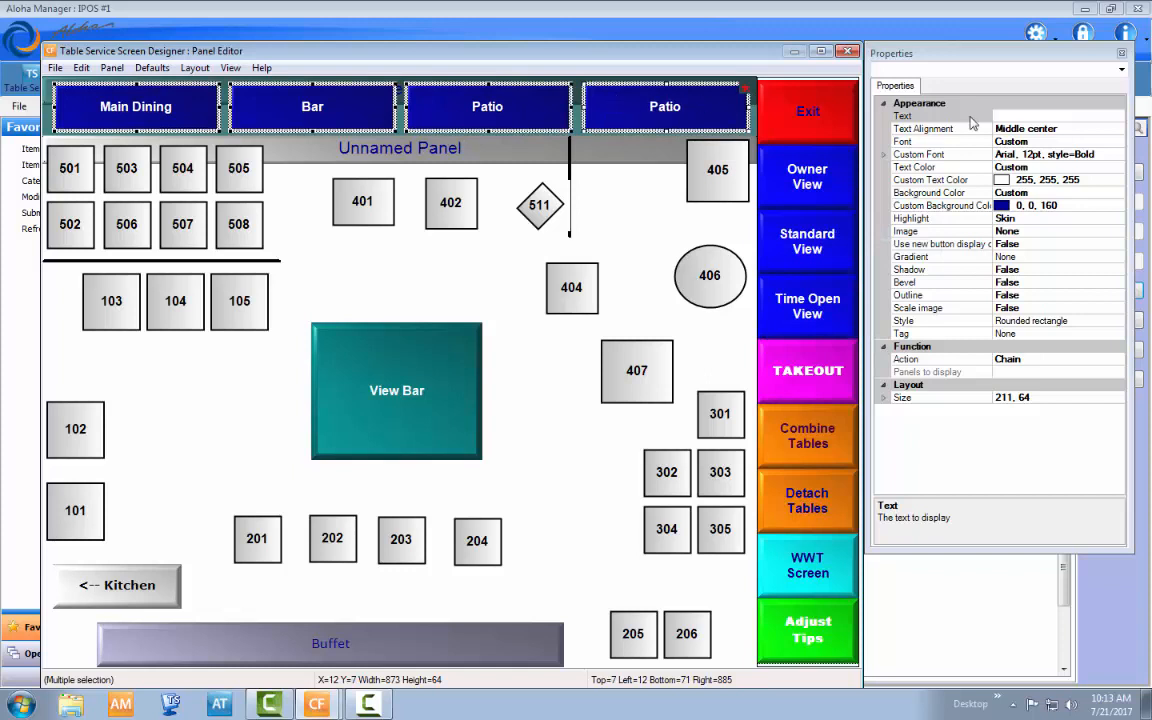
# - Review the Action options for the four top buttons and the panels displayed by the Patio and Bar buttons
pyautogui.click(1106, 362)
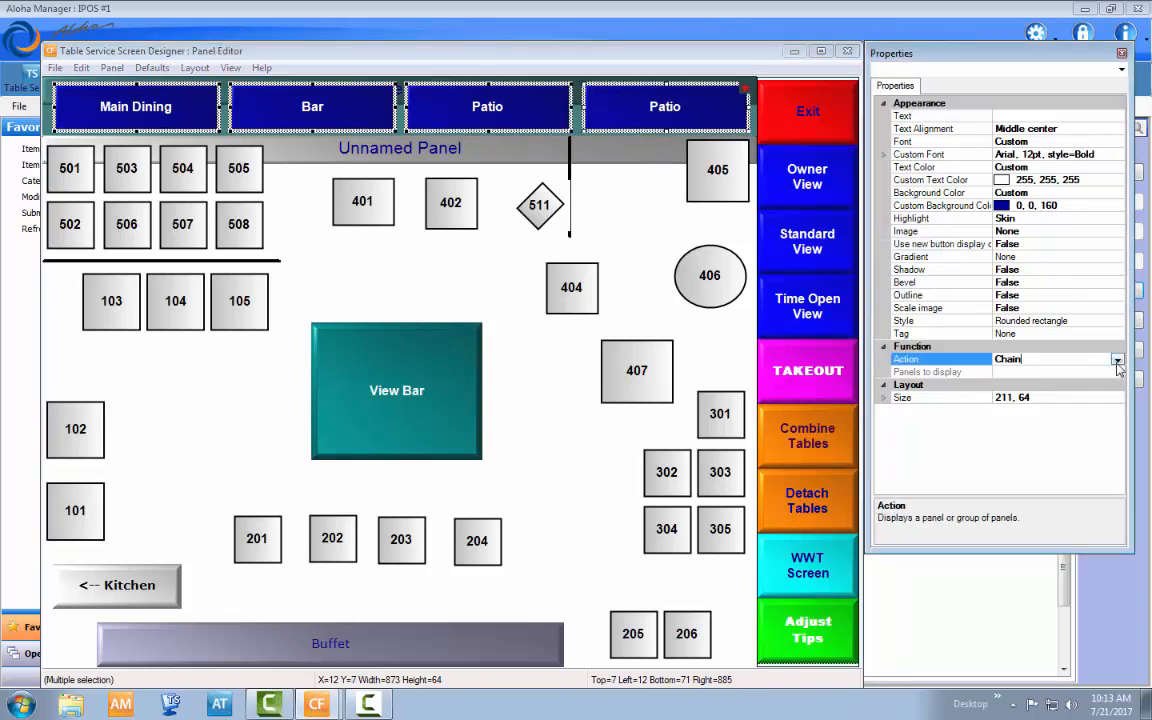
pyautogui.click(1117, 360)
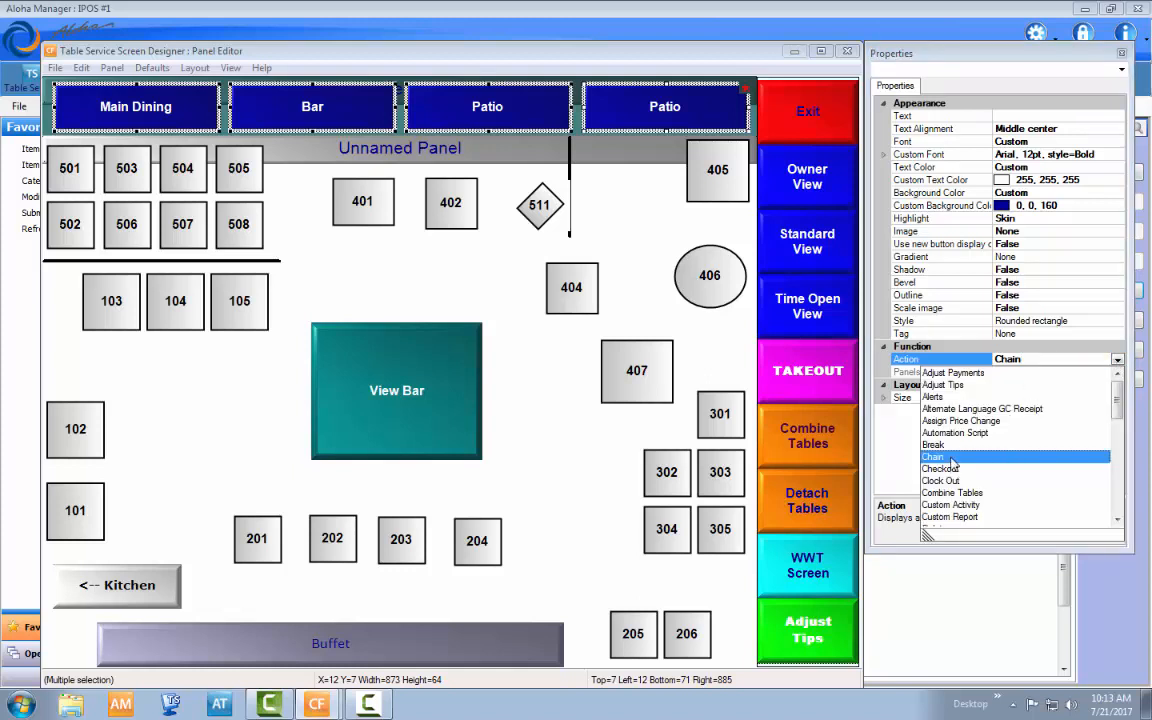
pyautogui.click(1010, 457)
pyautogui.click(1005, 371)
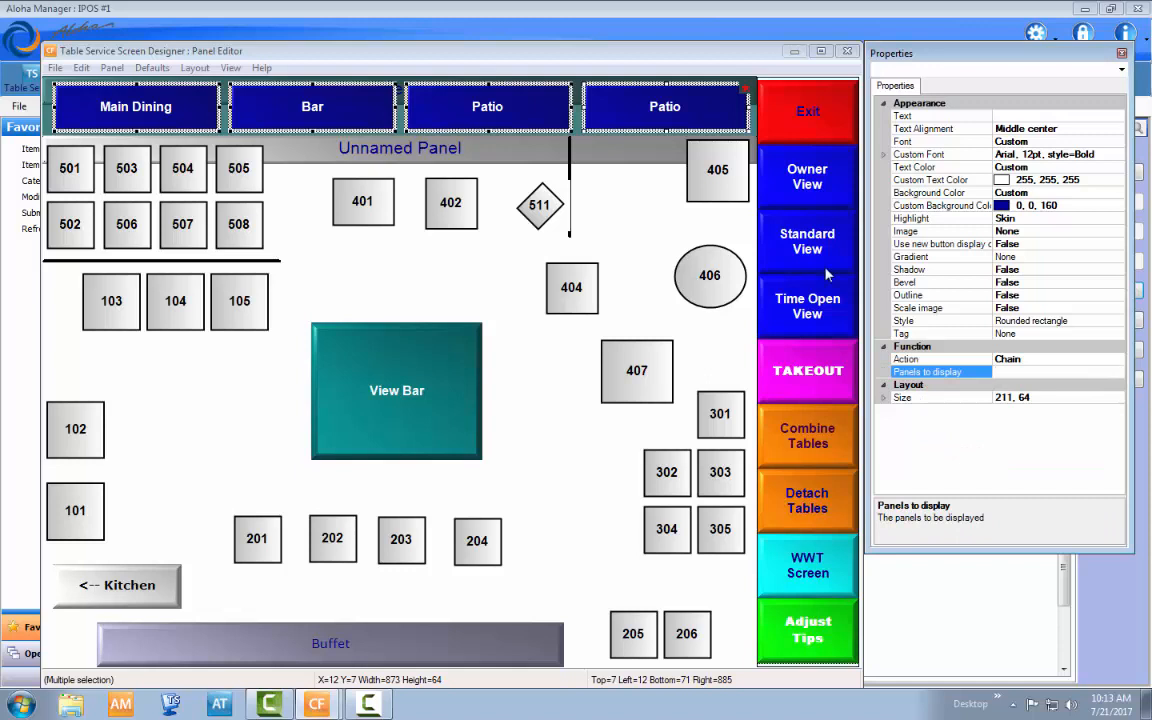
pyautogui.click(561, 89)
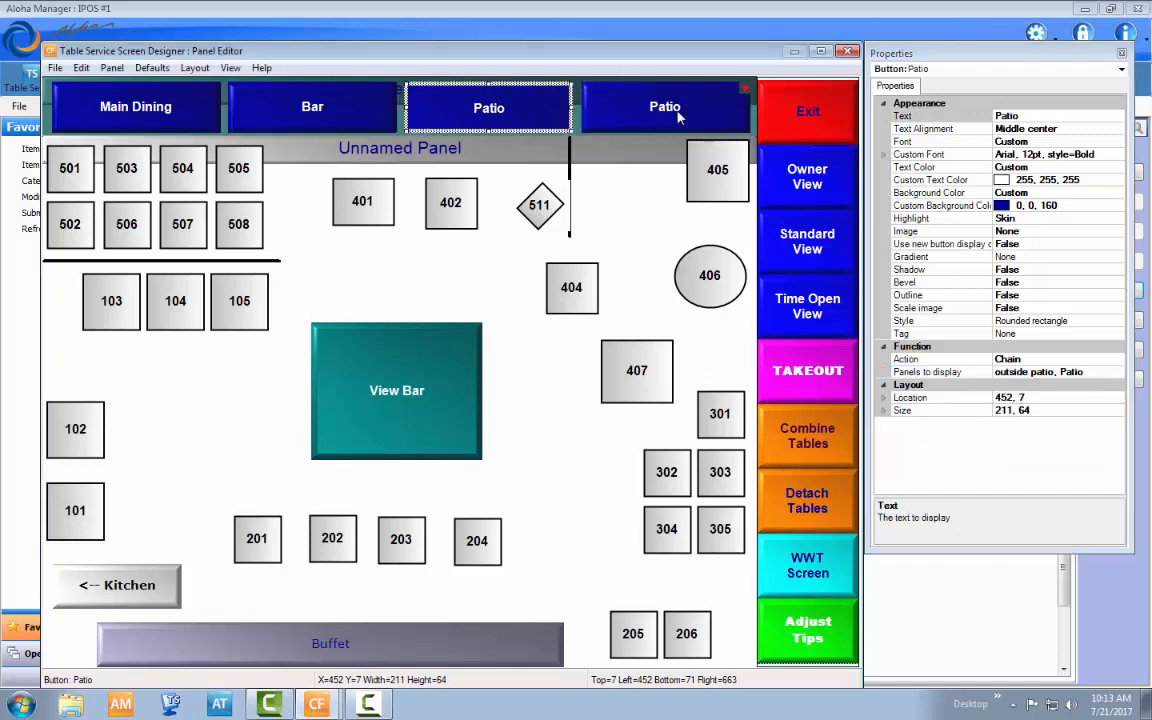
pyautogui.click(293, 99)
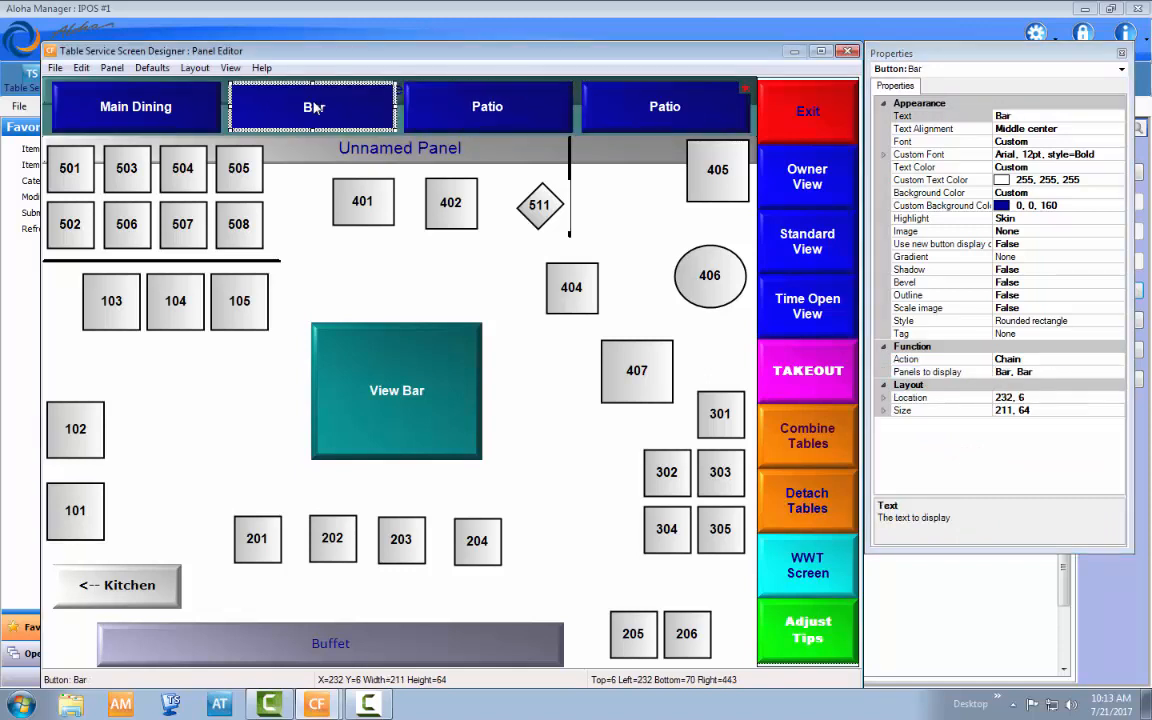
# - Remove the outside patio and Patio panels from the panels displayed by the duplicated Patio button next to Exit
pyautogui.click(620, 105)
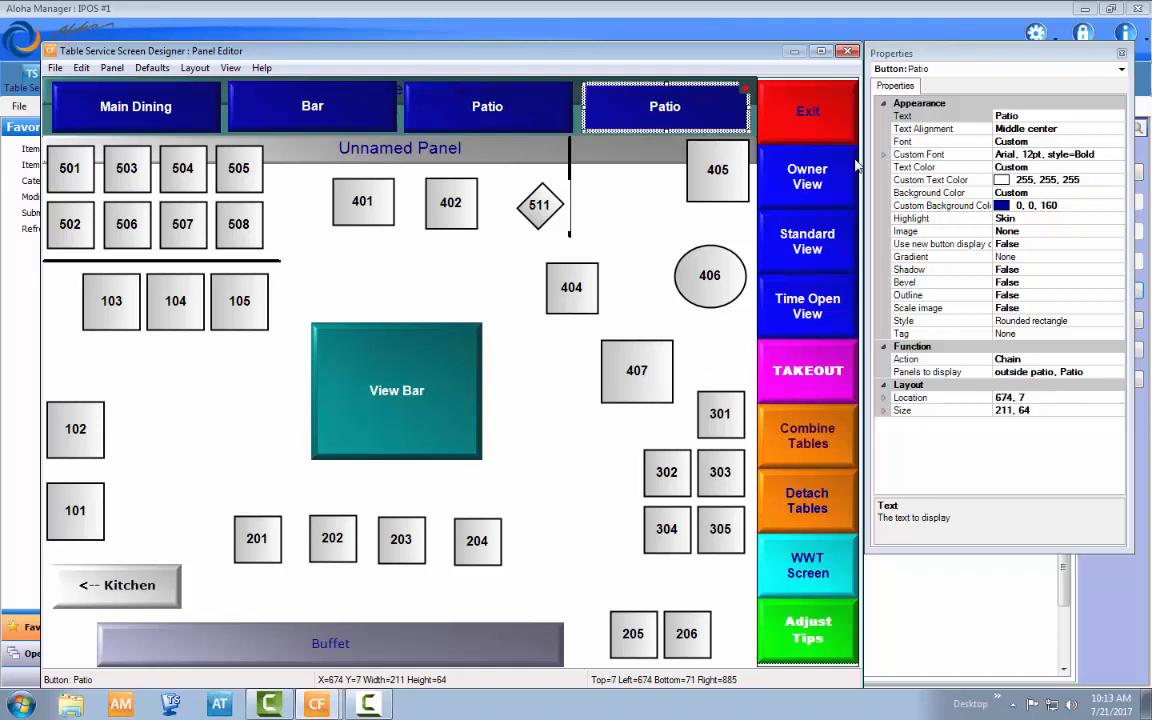
pyautogui.click(1118, 372)
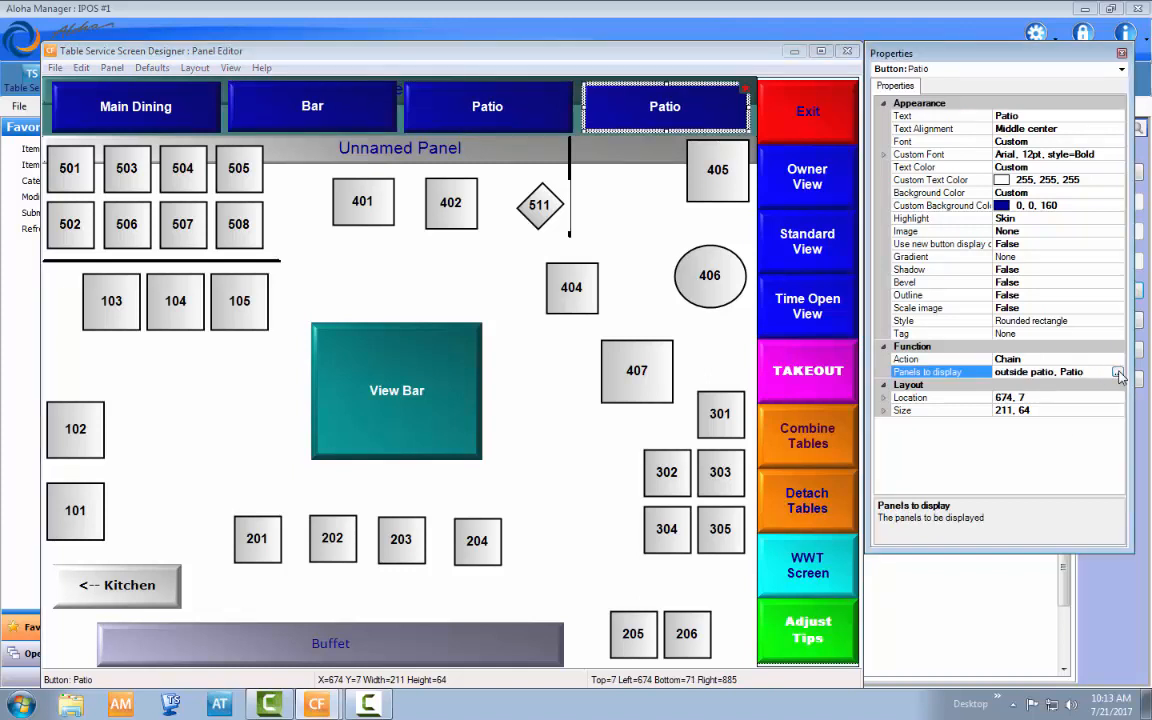
pyautogui.click(1118, 372)
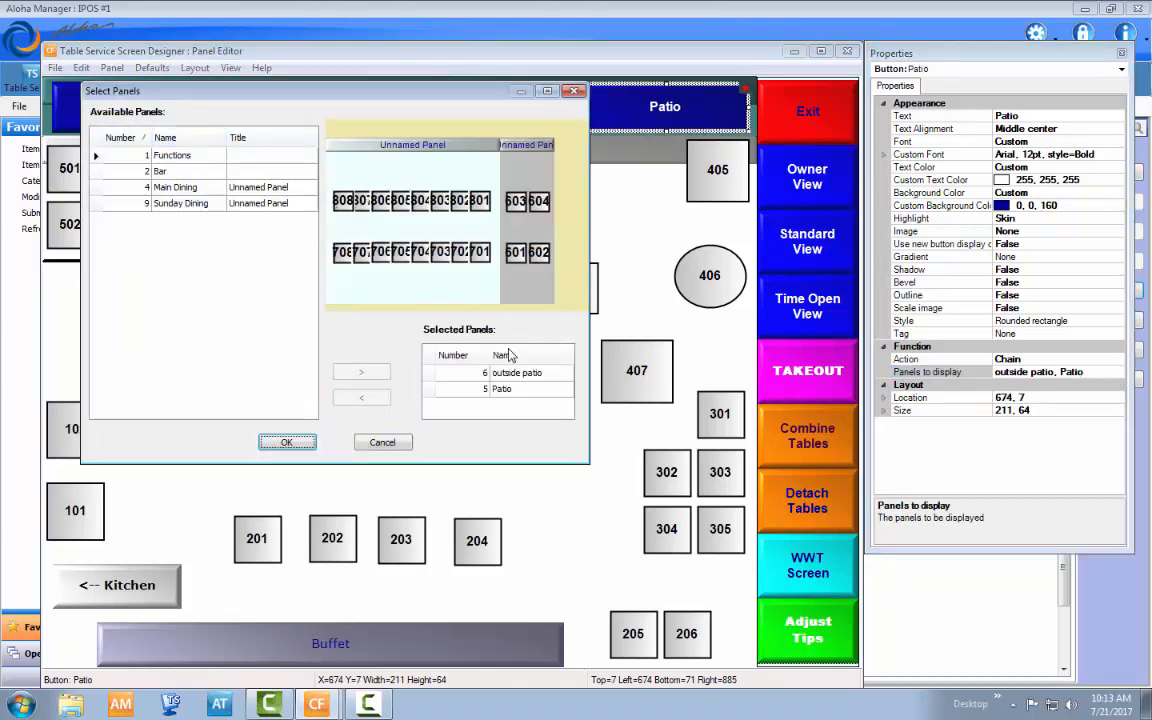
pyautogui.click(505, 372)
pyautogui.click(361, 397)
pyautogui.click(487, 375)
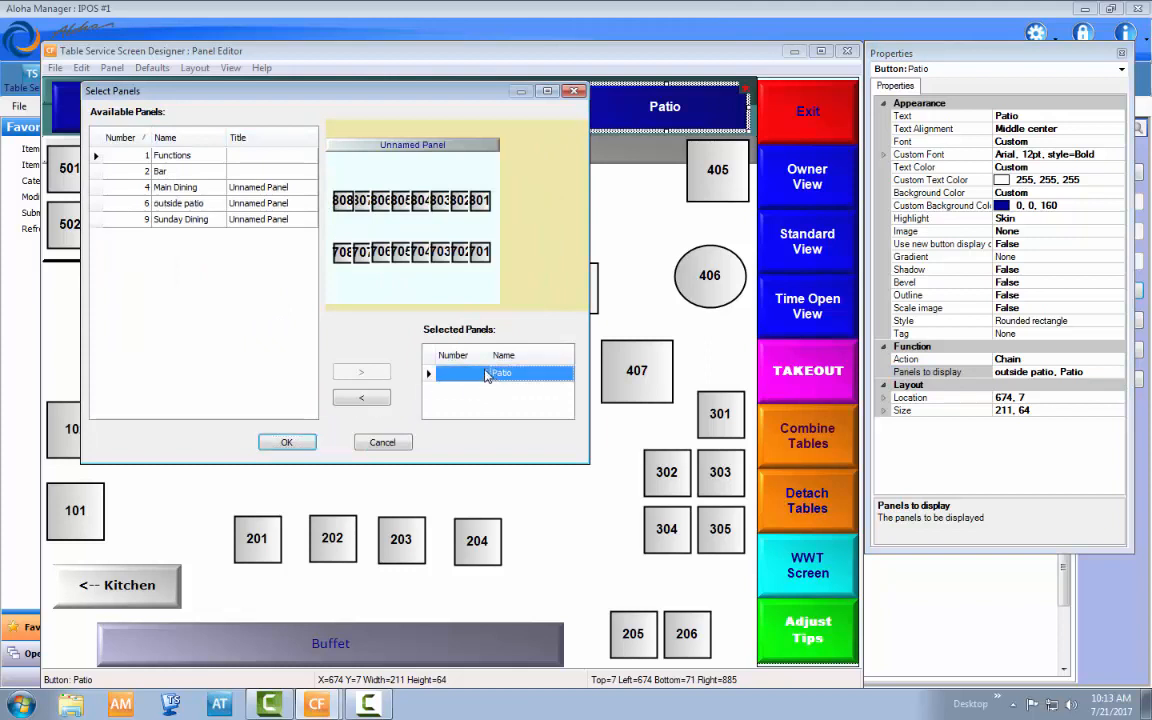
pyautogui.click(367, 396)
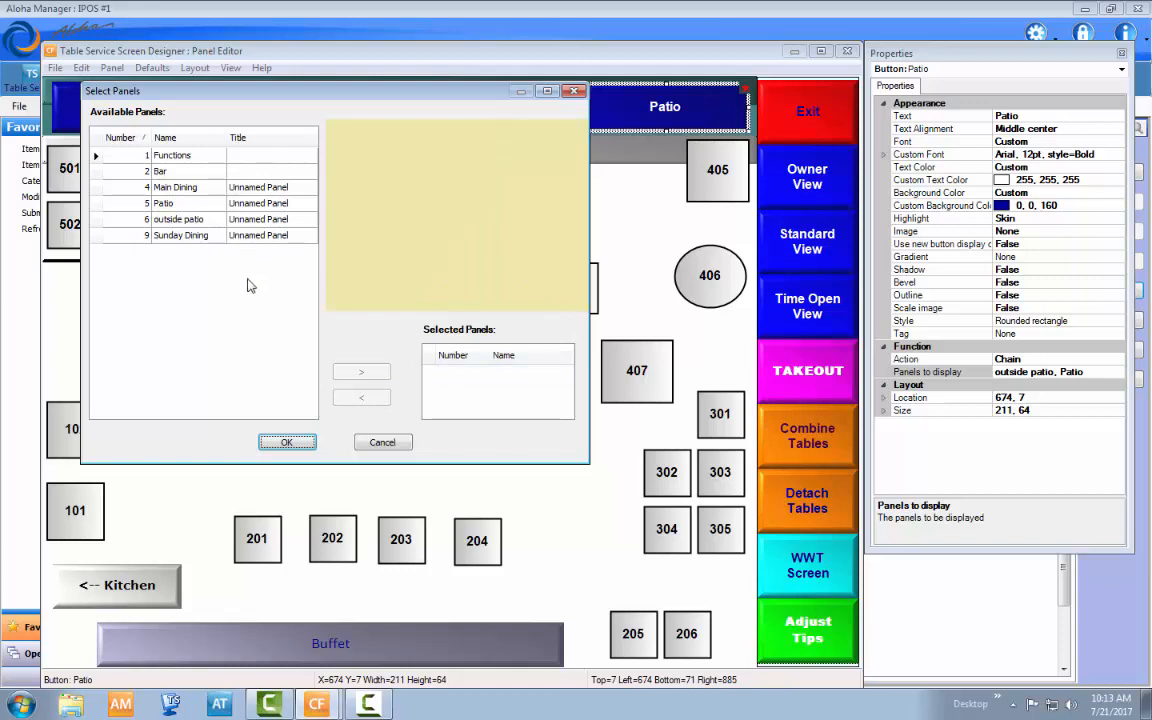
# - Assign the Sunday Dining panel as the only panel the duplicated Patio button displays
pyautogui.click(162, 171)
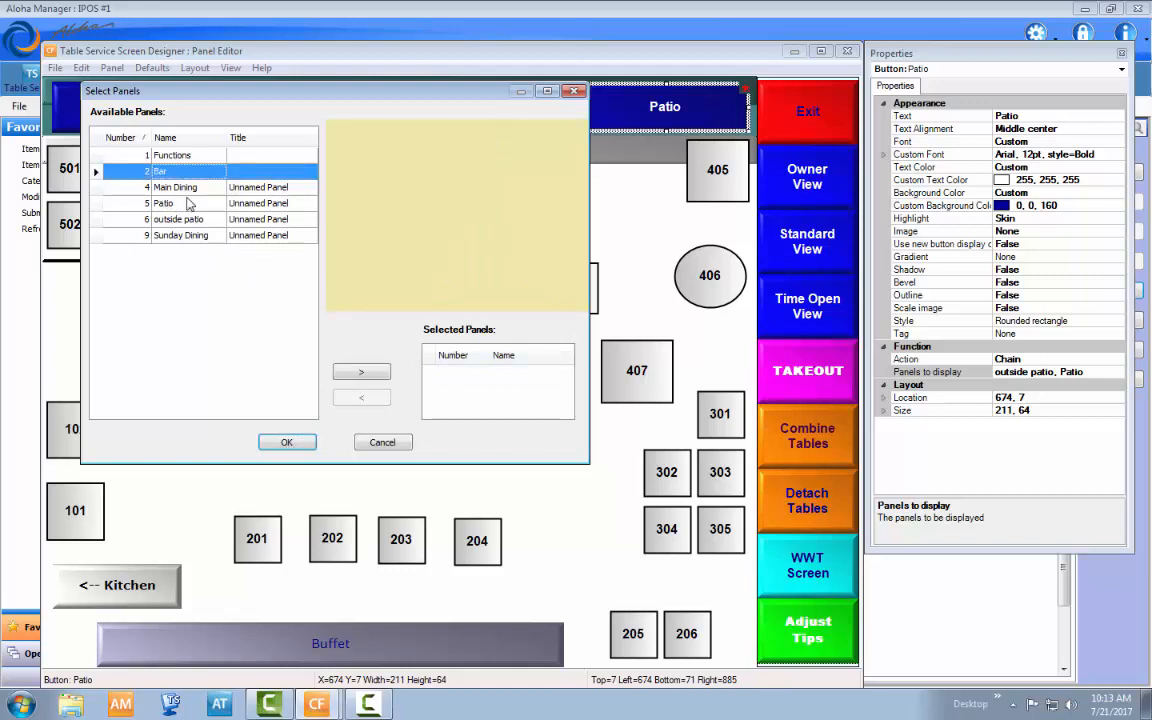
pyautogui.click(206, 237)
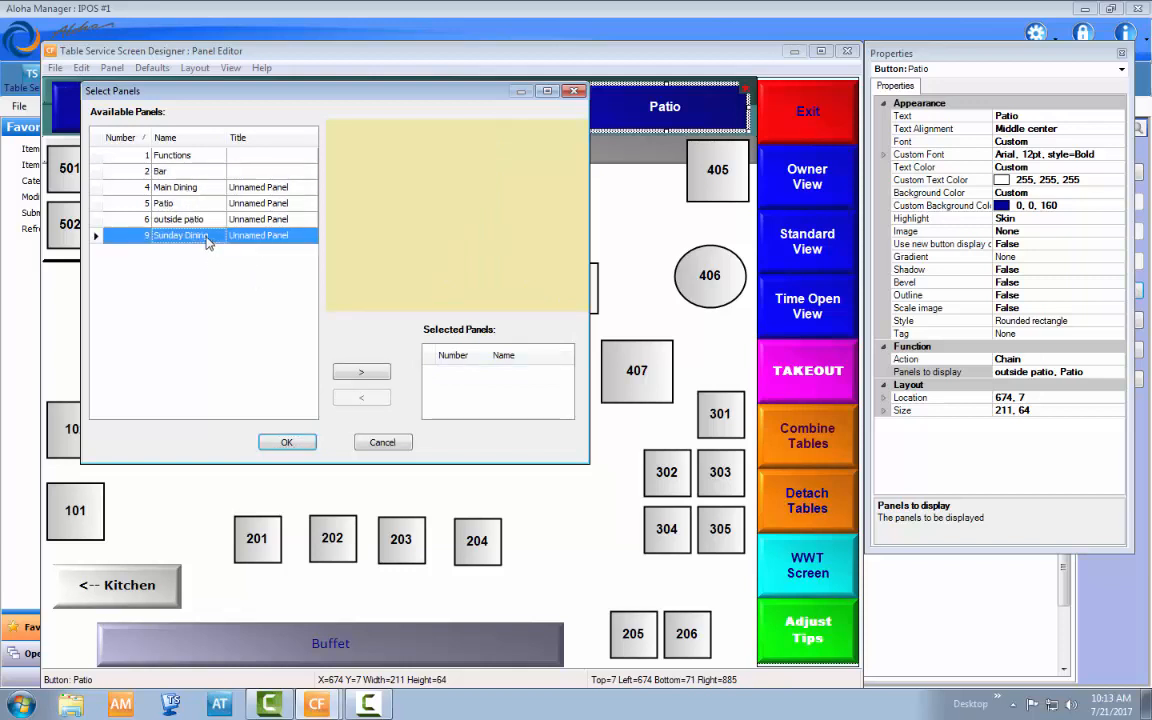
pyautogui.click(345, 374)
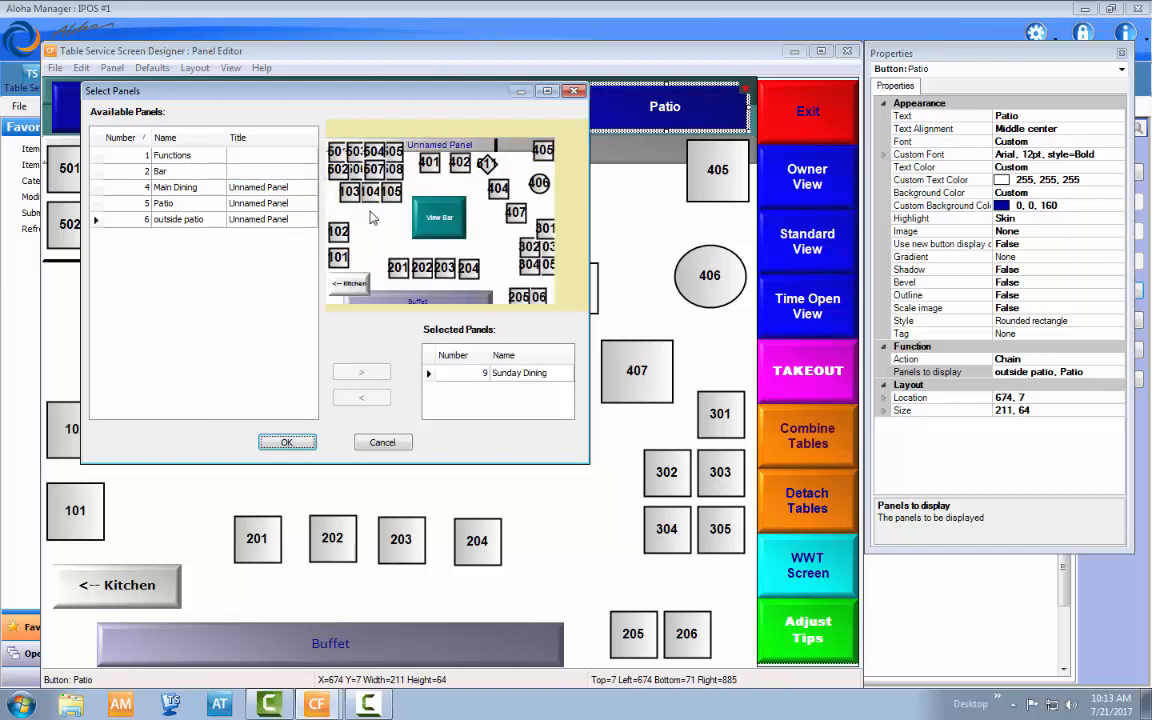
pyautogui.click(287, 442)
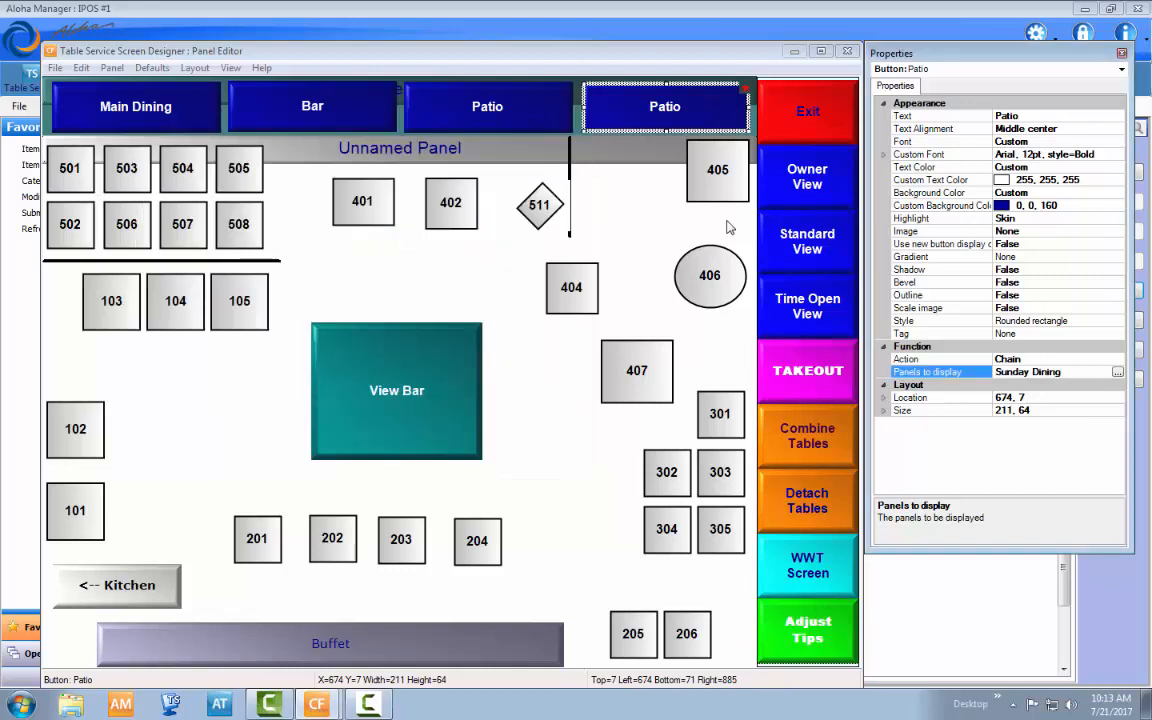
# - Change the duplicated Patio button's text to Sunday
pyautogui.click(892, 117)
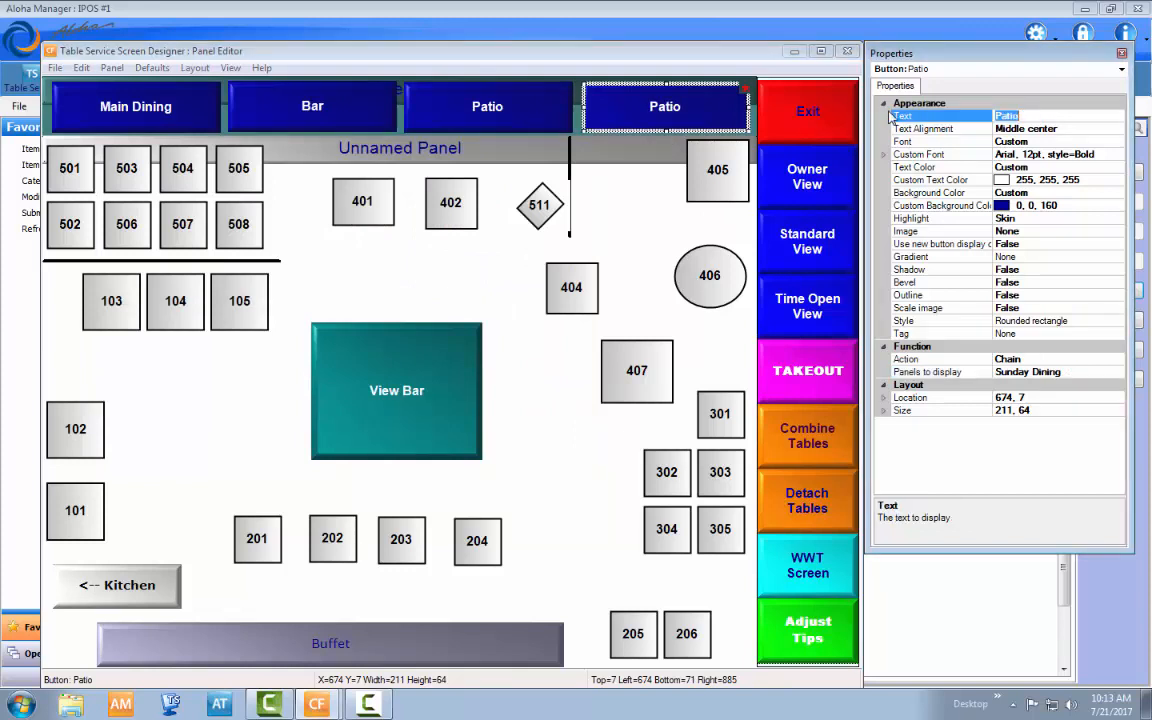
pyautogui.write('Sunday')
pyautogui.click(509, 462)
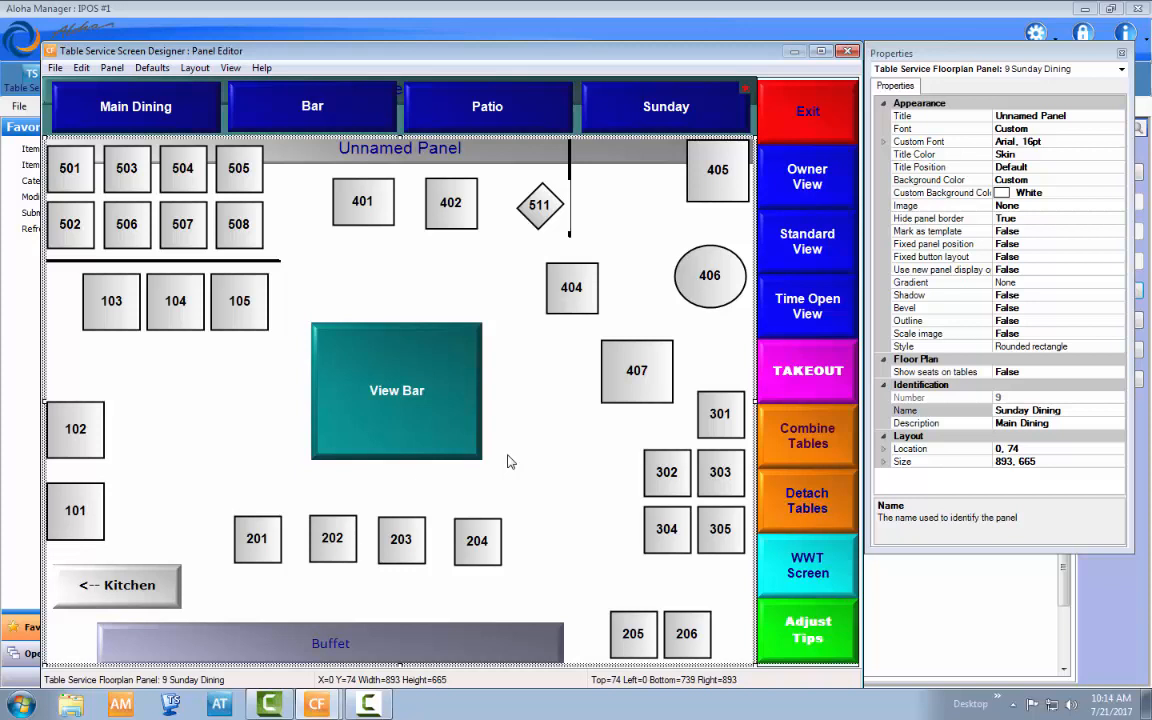
pyautogui.click(614, 362)
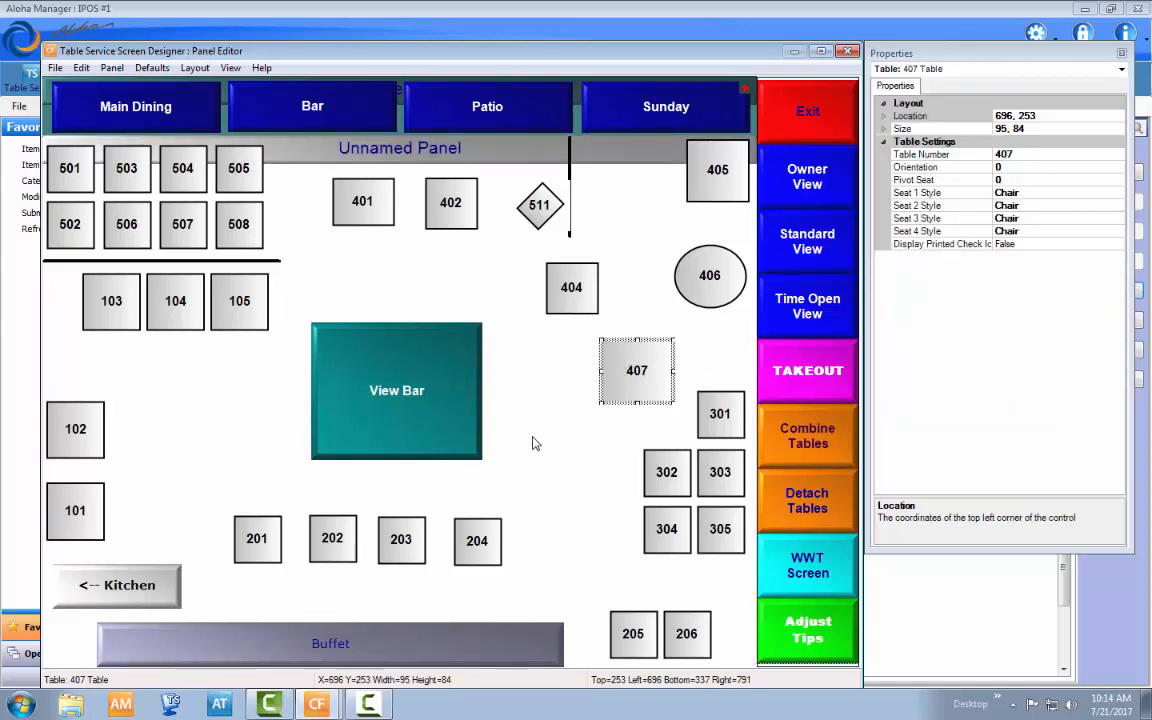
pyautogui.click(445, 400)
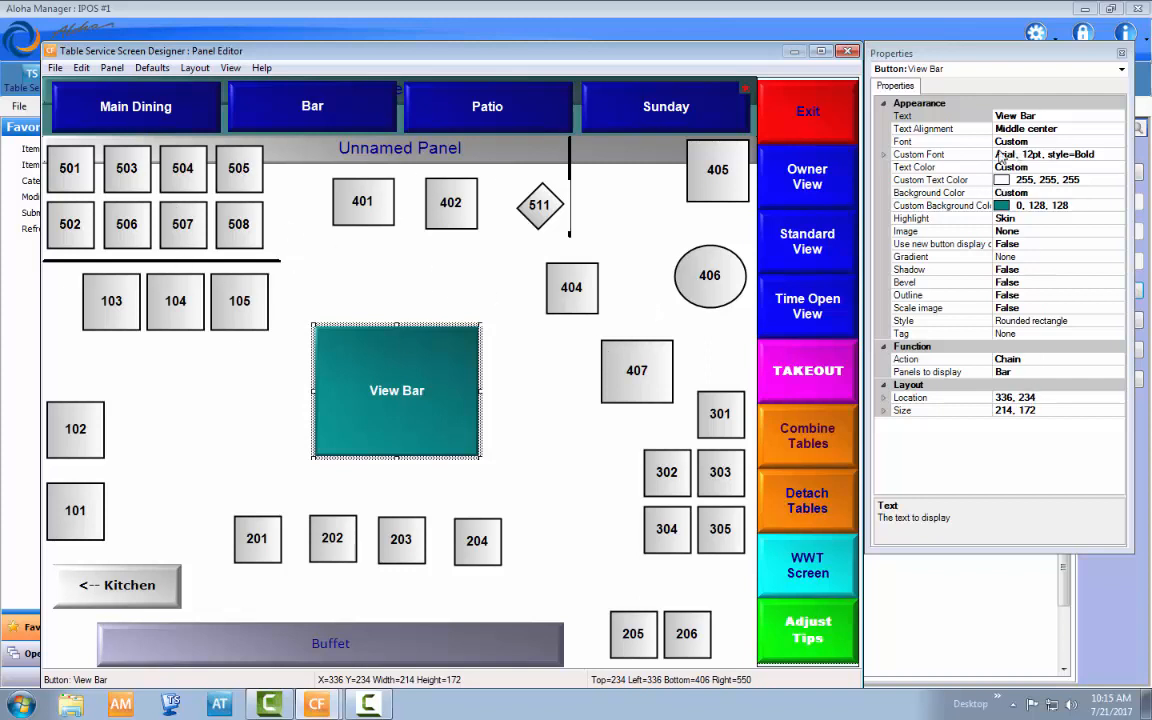
pyautogui.click(466, 214)
pyautogui.click(538, 214)
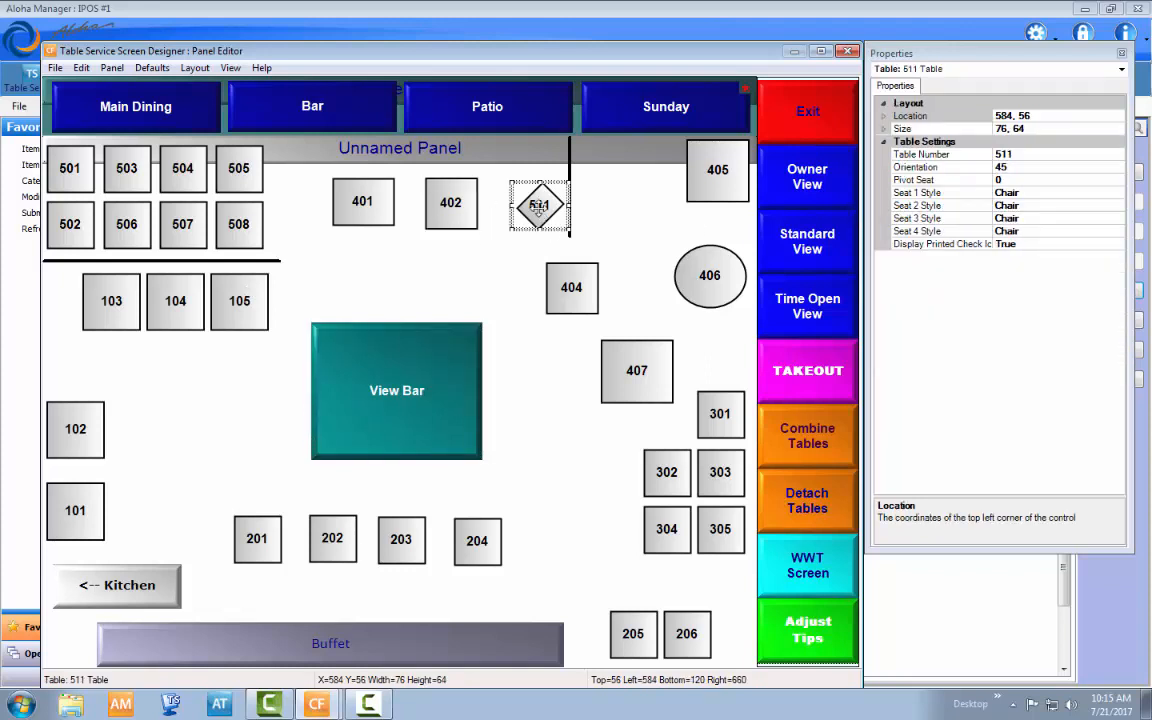
pyautogui.click(562, 285)
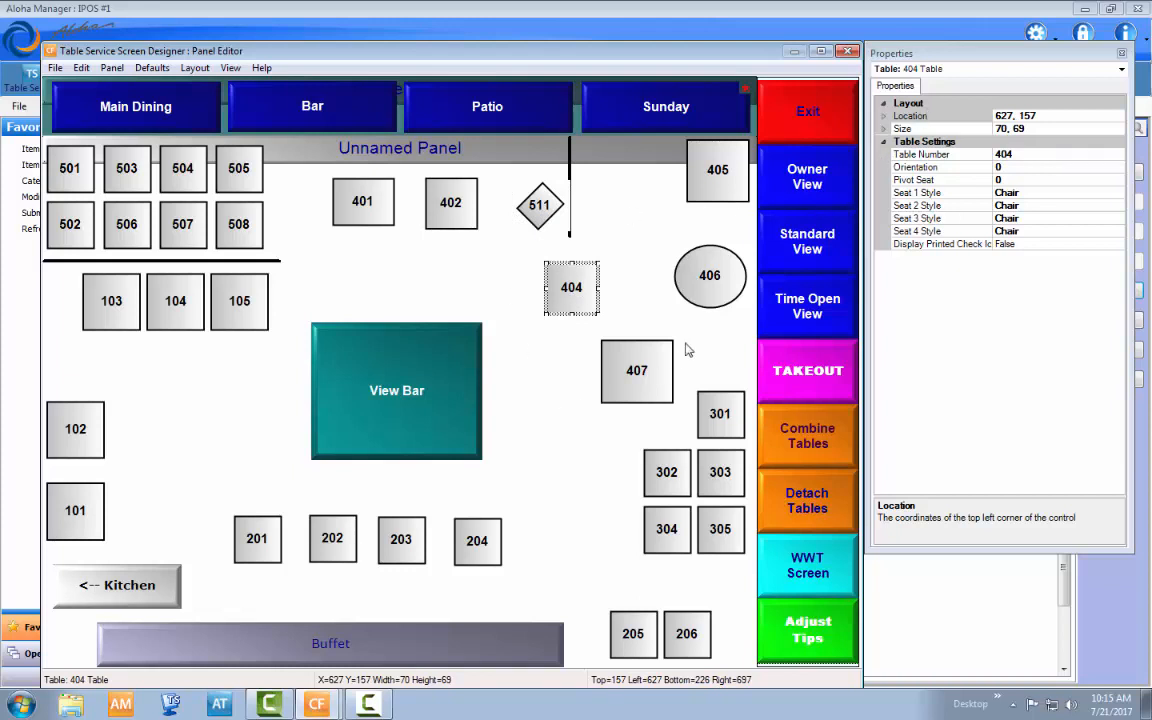
pyautogui.click(627, 380)
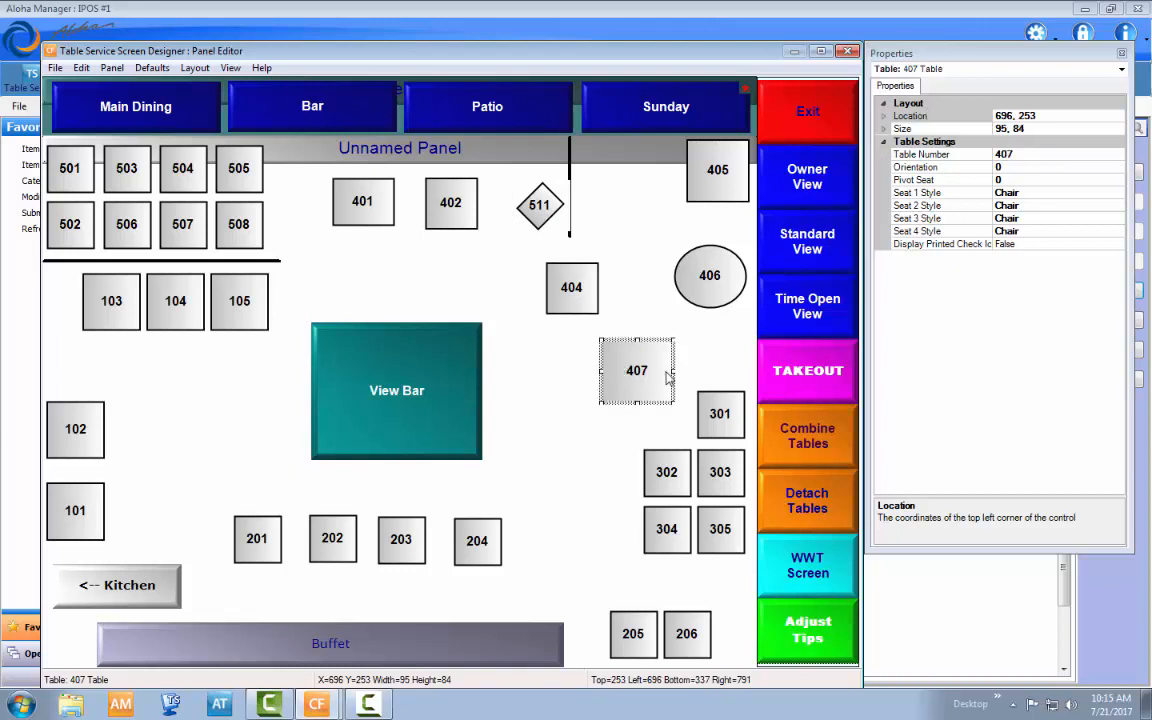
# - Duplicate table 302, place the copy beside the original at about 679, 393, and save the panel
pyautogui.rightClick(668, 474)
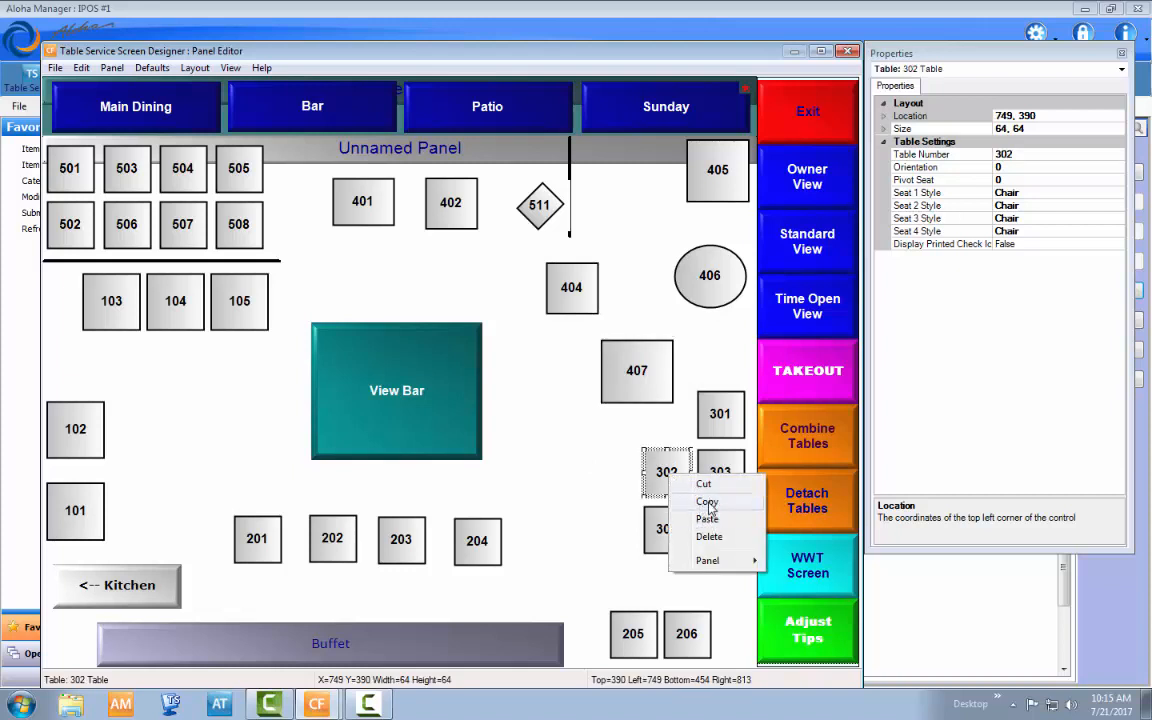
pyautogui.click(707, 502)
pyautogui.rightClick(578, 461)
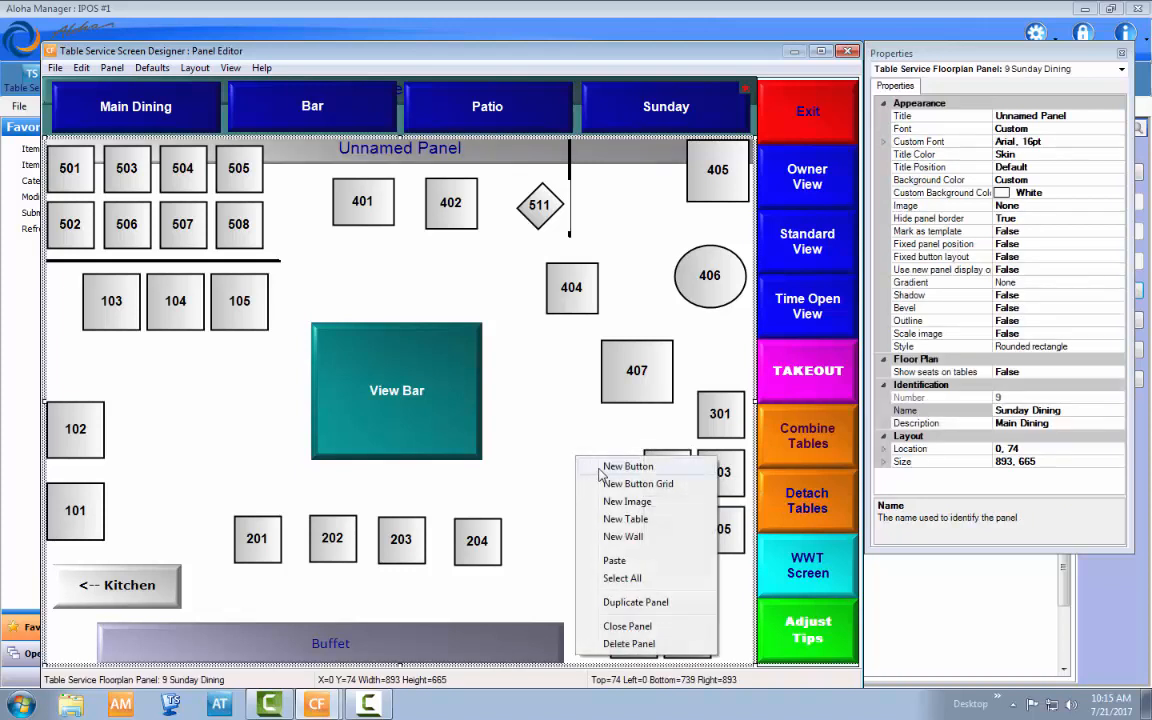
pyautogui.click(614, 561)
pyautogui.moveTo(365, 402); pyautogui.dragTo(613, 470)
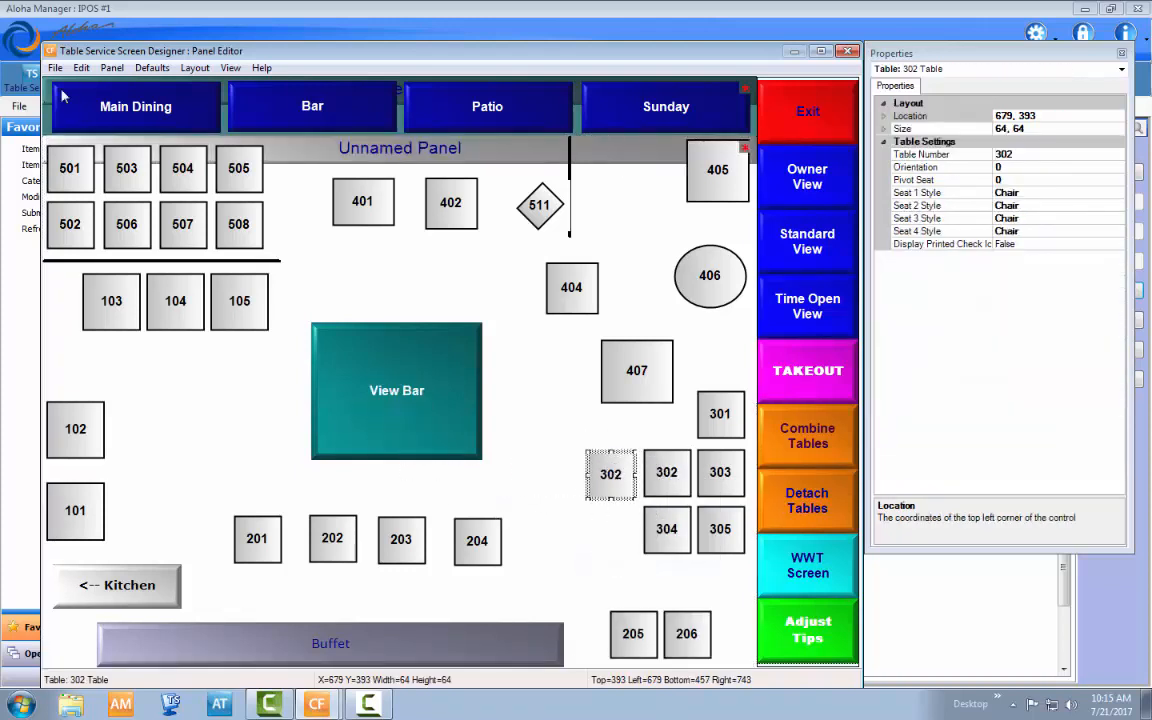
pyautogui.click(112, 67)
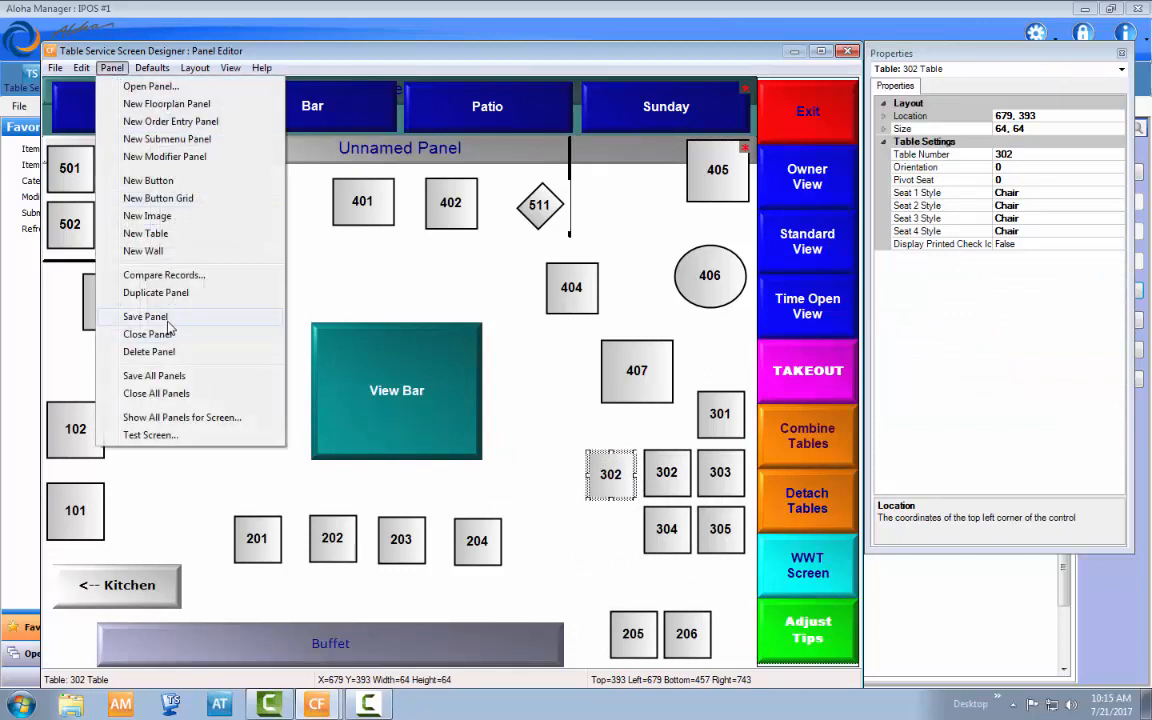
pyautogui.click(150, 317)
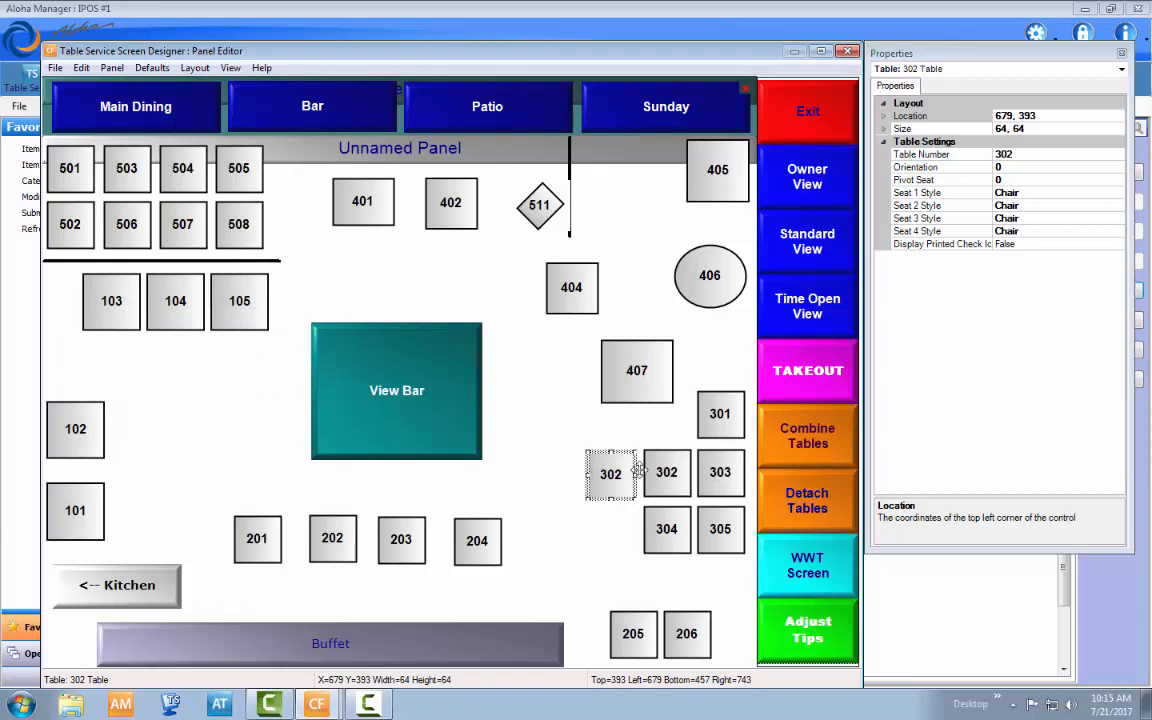
# - Set the table number of the duplicated table 302 to 509
pyautogui.click(1117, 155)
pyautogui.click(1118, 155)
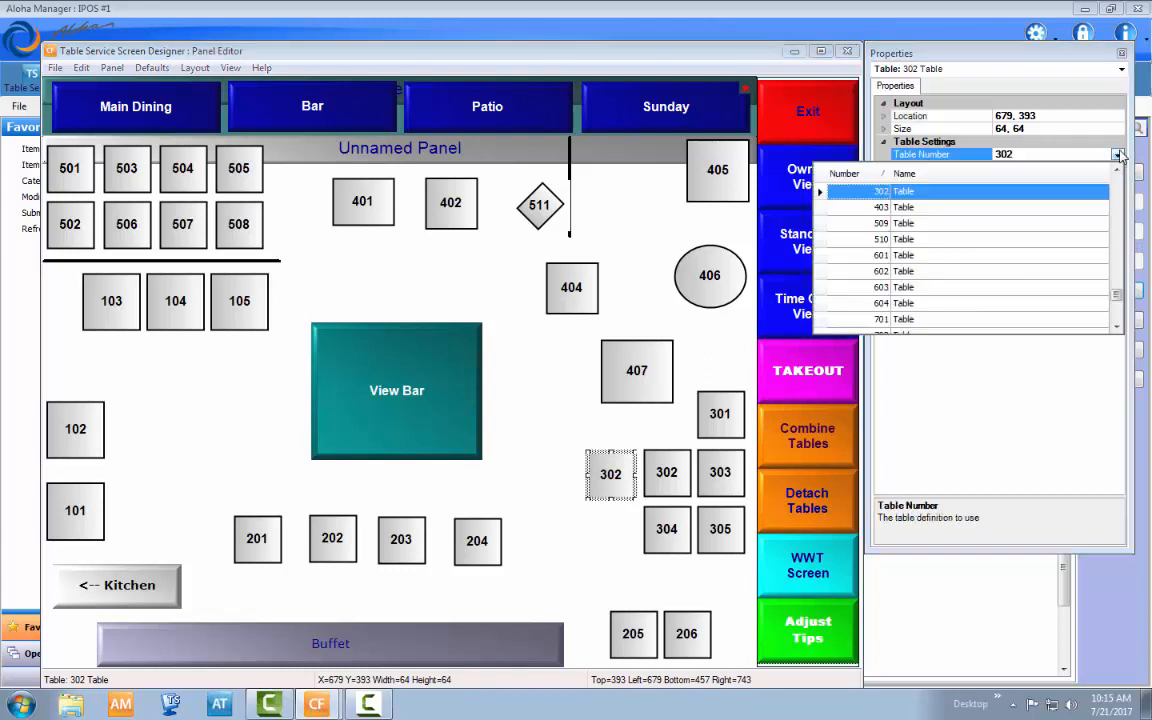
pyautogui.click(915, 223)
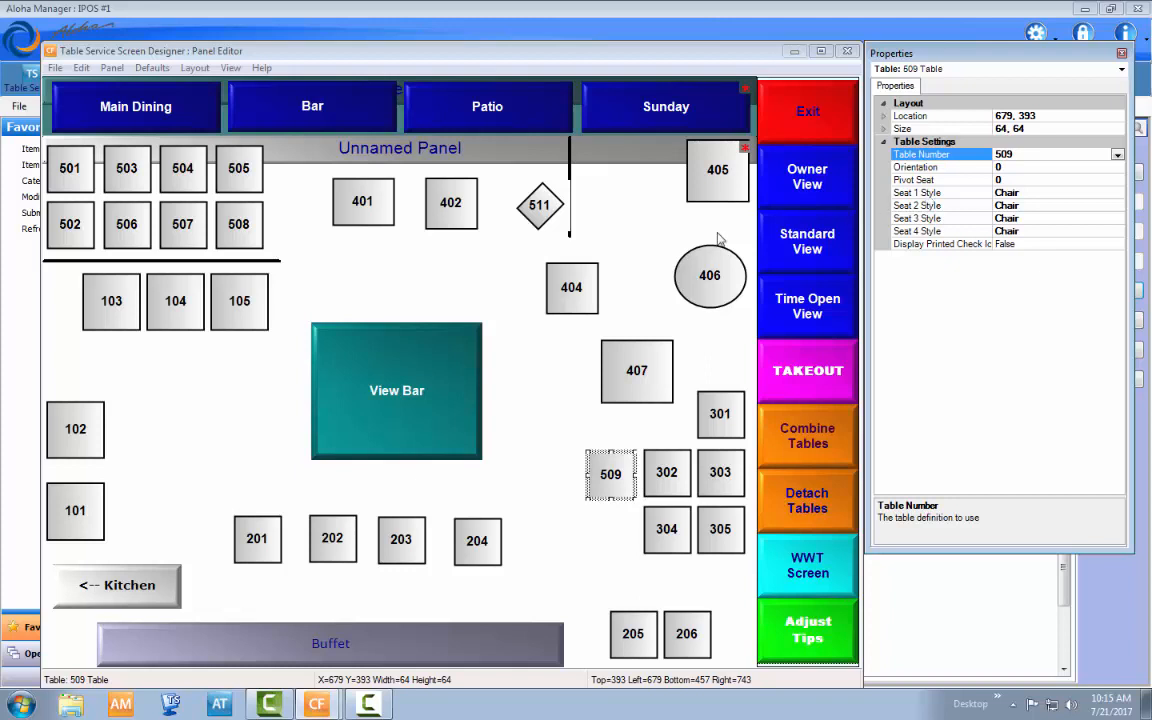
# - Copy table 407 and paste a stack of duplicates onto the Sunday Dining floor plan
pyautogui.click(641, 378)
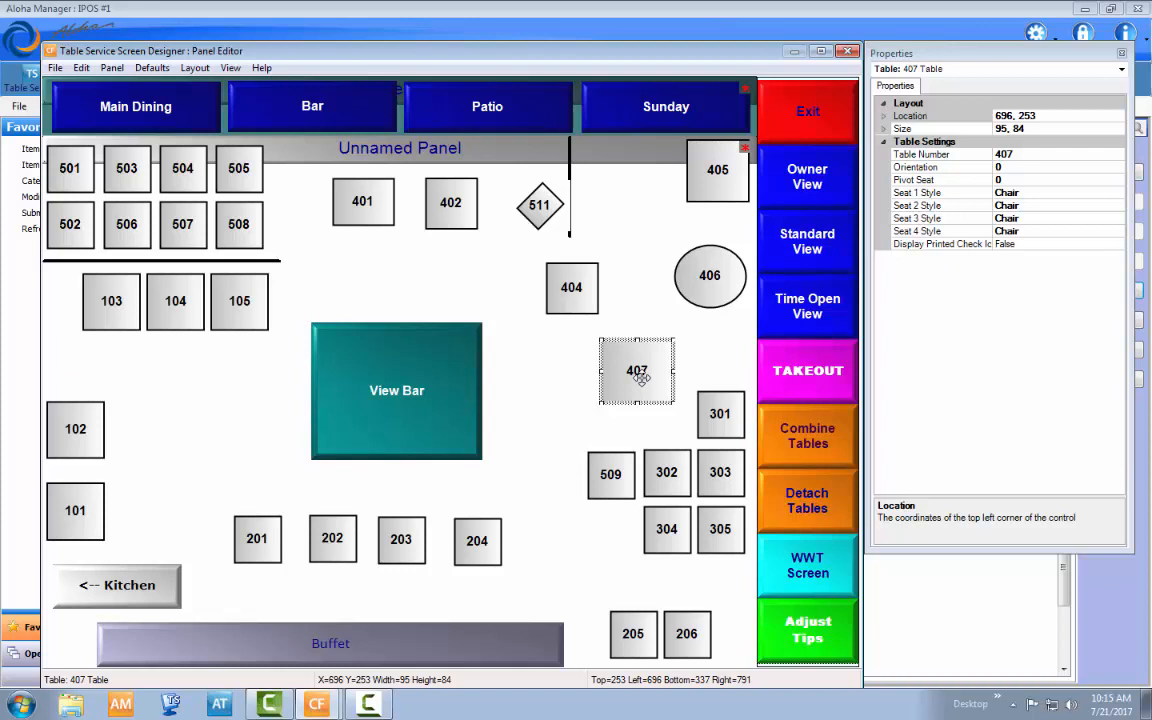
pyautogui.moveTo(641, 378); pyautogui.dragTo(344, 415)
pyautogui.hotkey('ctrl', 'v')
pyautogui.hotkey('ctrl', 'v')
pyautogui.hotkey('ctrl', 'v')
pyautogui.hotkey('ctrl', 'v')
pyautogui.hotkey('ctrl', 'v')
pyautogui.hotkey('ctrl', 'v')
pyautogui.hotkey('ctrl', 'v')
pyautogui.hotkey('ctrl', 'v')
pyautogui.hotkey('ctrl', 'v')
pyautogui.hotkey('ctrl', 'v')
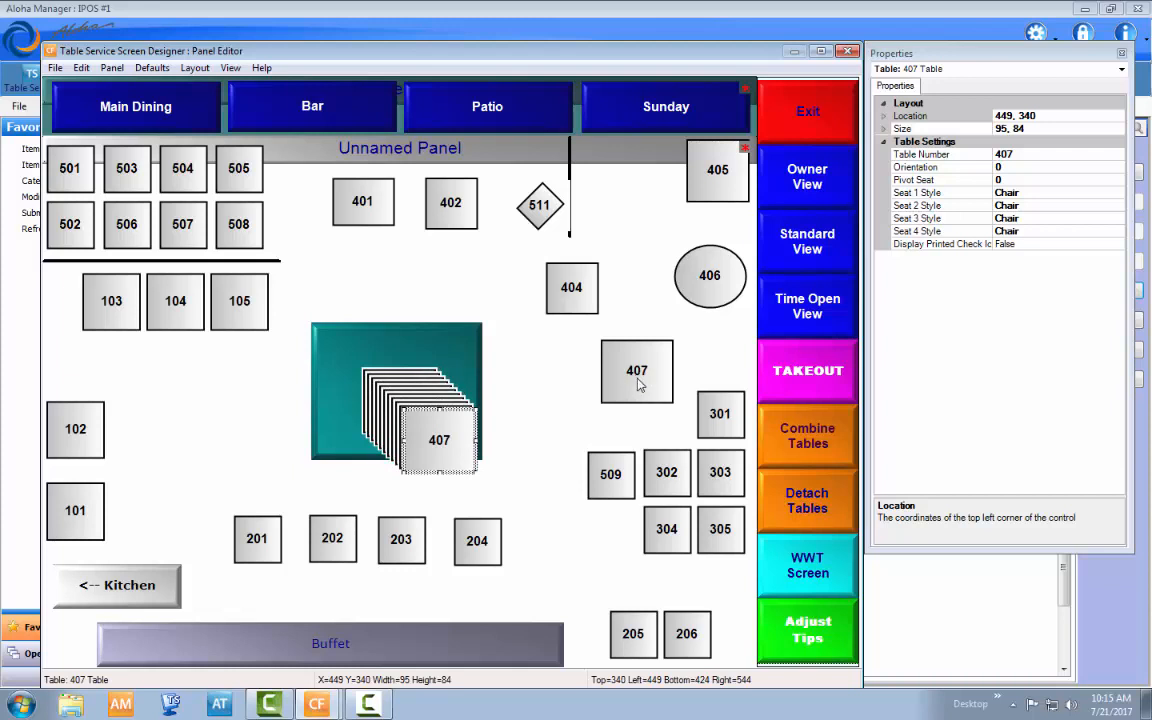
# - Spread several table 407 copies out to the 500-series tables, the View Bar's corner, tables 304 and 305, and beside table 102
pyautogui.moveTo(441, 458); pyautogui.dragTo(177, 197)
pyautogui.moveTo(438, 430); pyautogui.dragTo(495, 240)
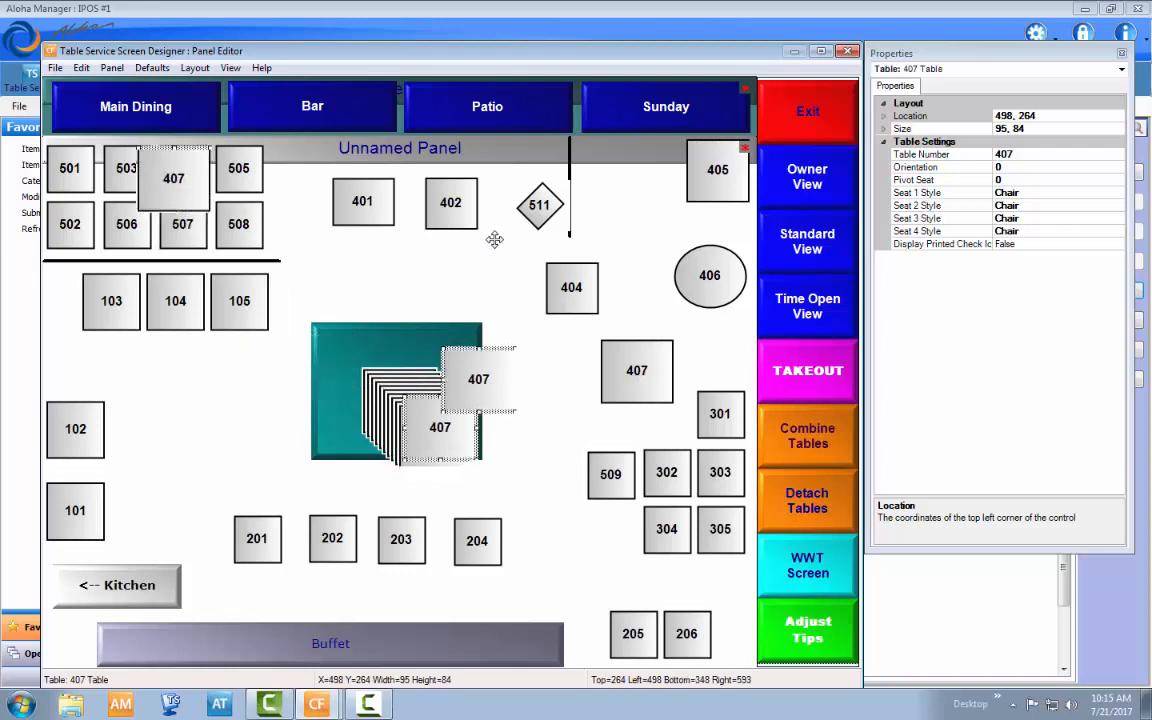
pyautogui.moveTo(447, 445); pyautogui.dragTo(185, 411)
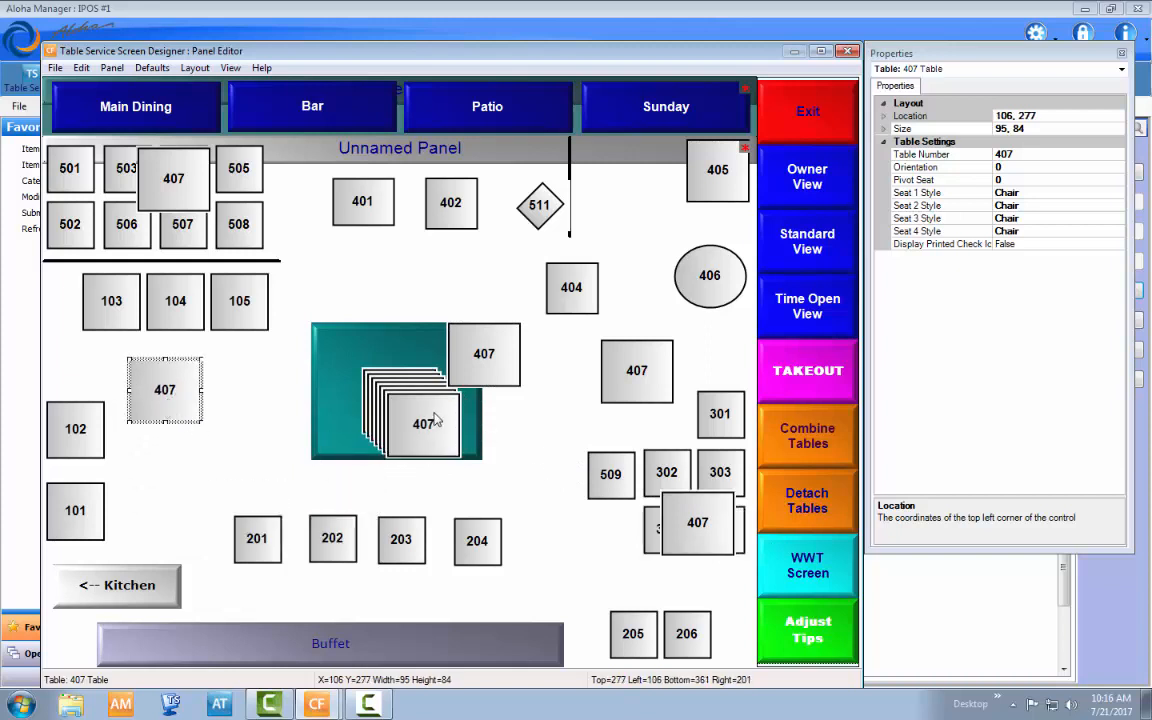
pyautogui.moveTo(436, 420); pyautogui.dragTo(174, 419)
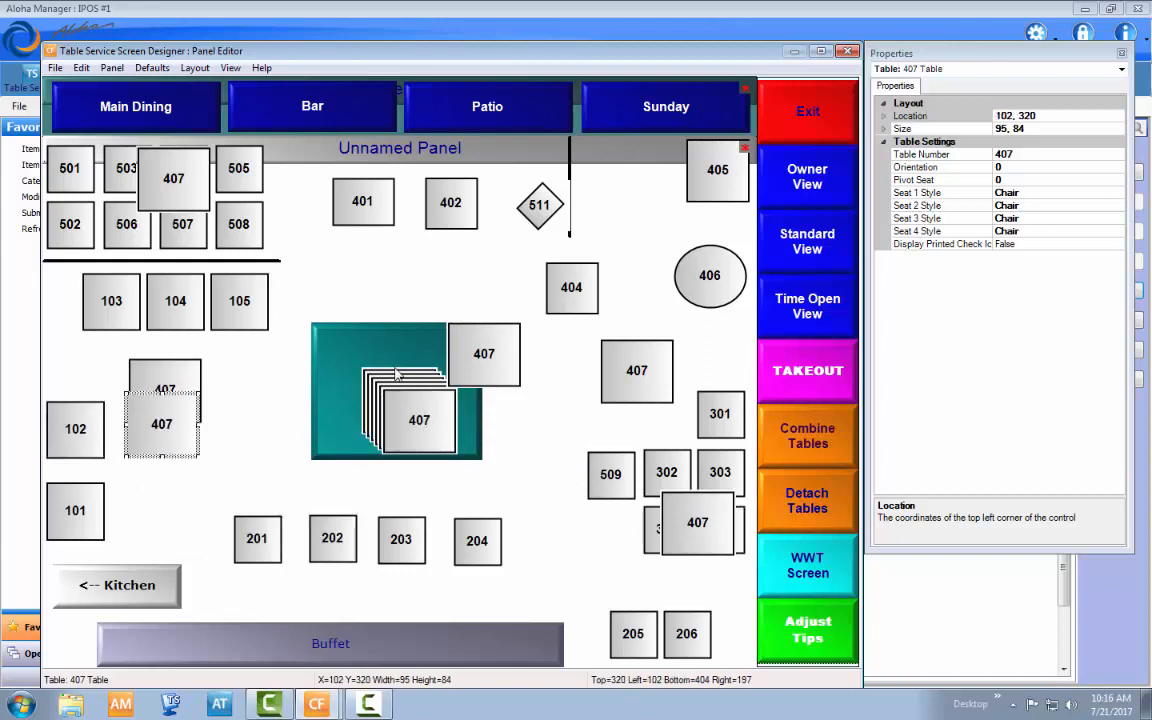
pyautogui.click(328, 266)
pyautogui.click(74, 170)
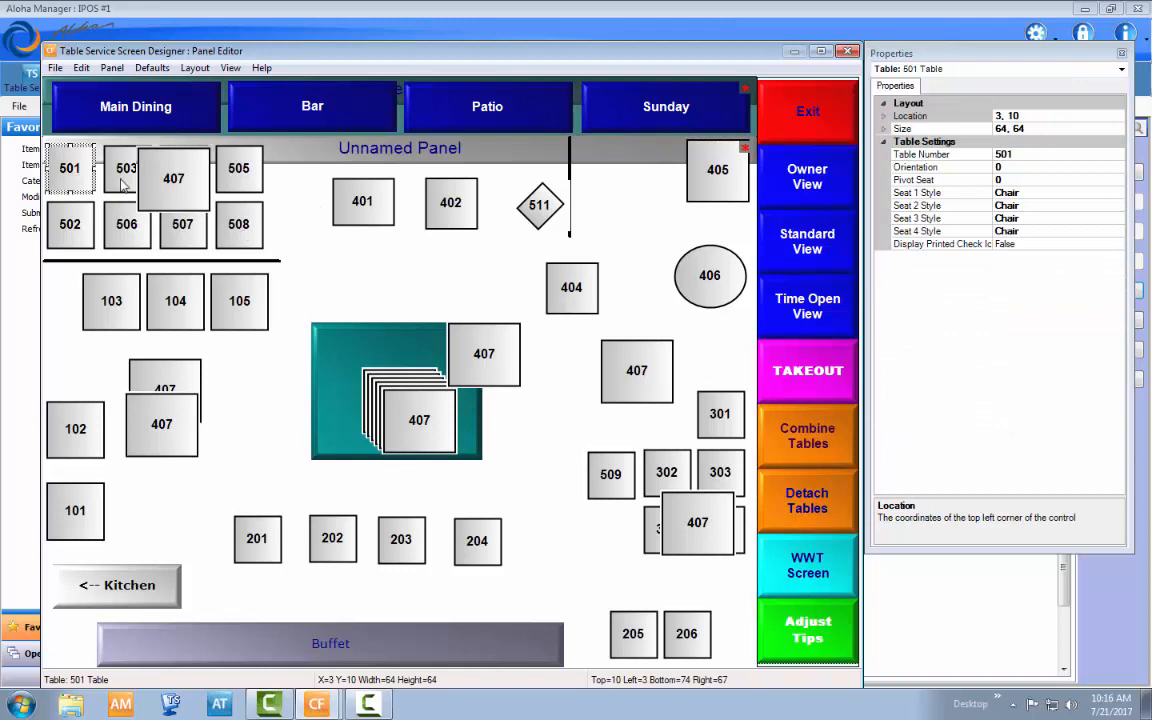
pyautogui.click(316, 178)
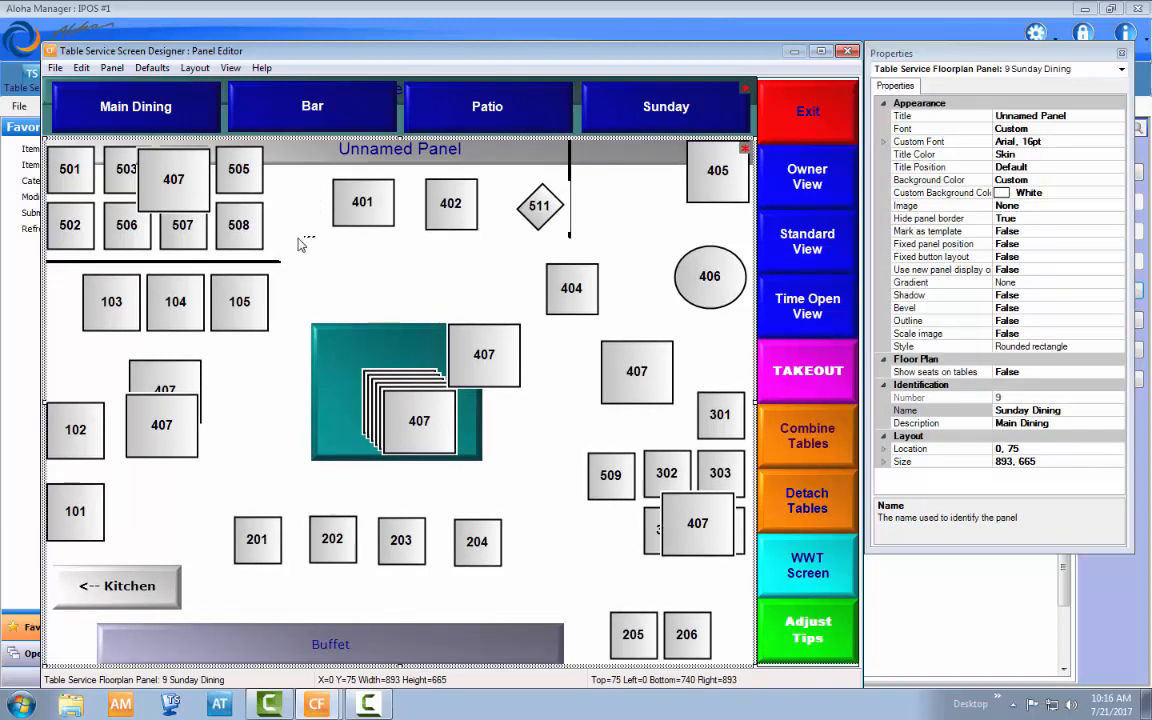
# - Delete tables 501 to 508 together with the table 407 copy overlapping them on the Sunday Dining panel
pyautogui.moveTo(214, 210); pyautogui.dragTo(46, 150)
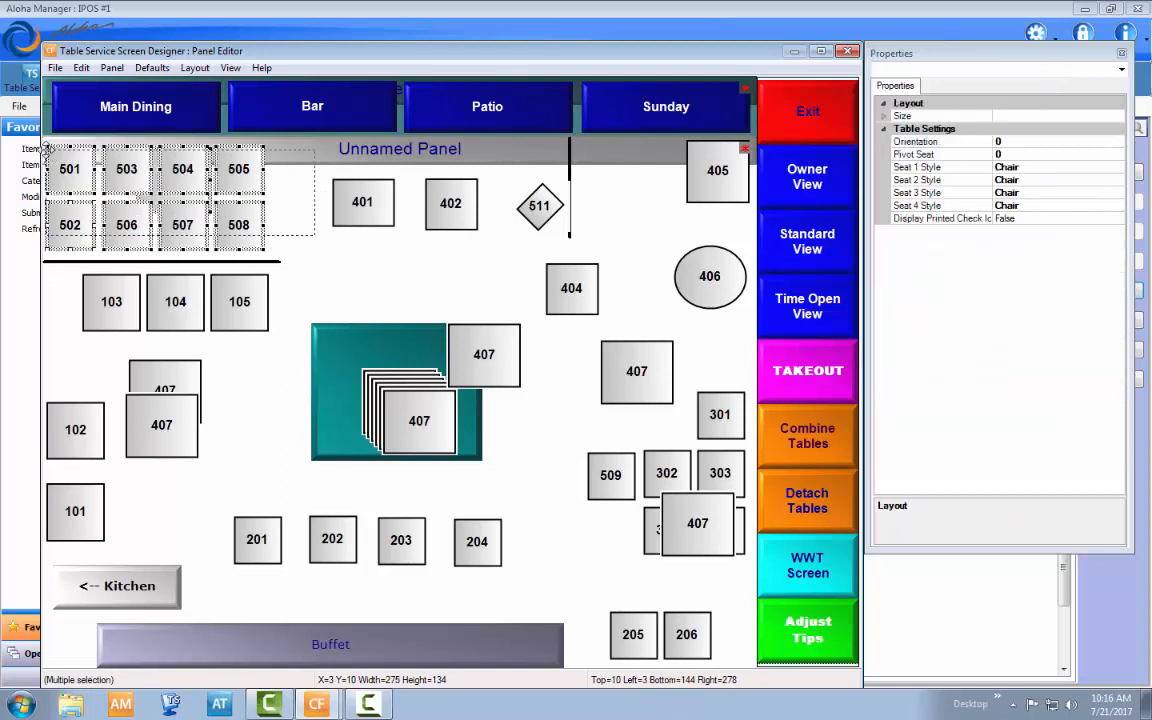
pyautogui.rightClick(222, 203)
pyautogui.click(266, 267)
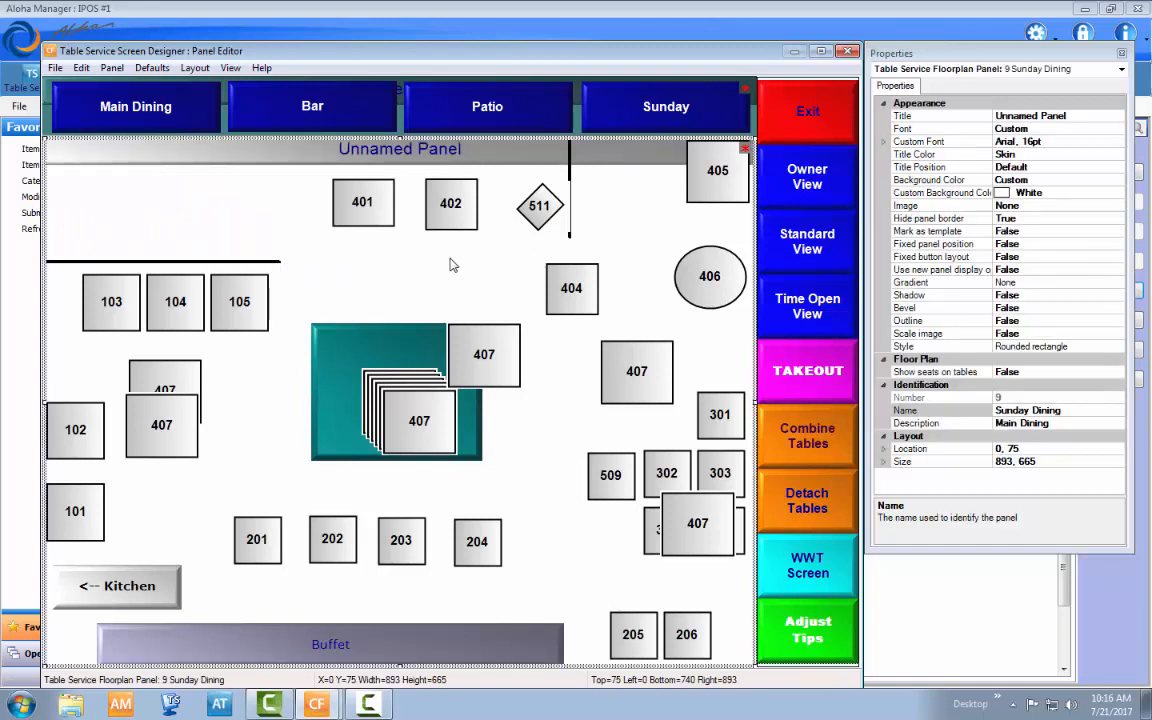
# - Set the orientation of tables 401 and 402 to 45 in a single change
pyautogui.click(360, 205)
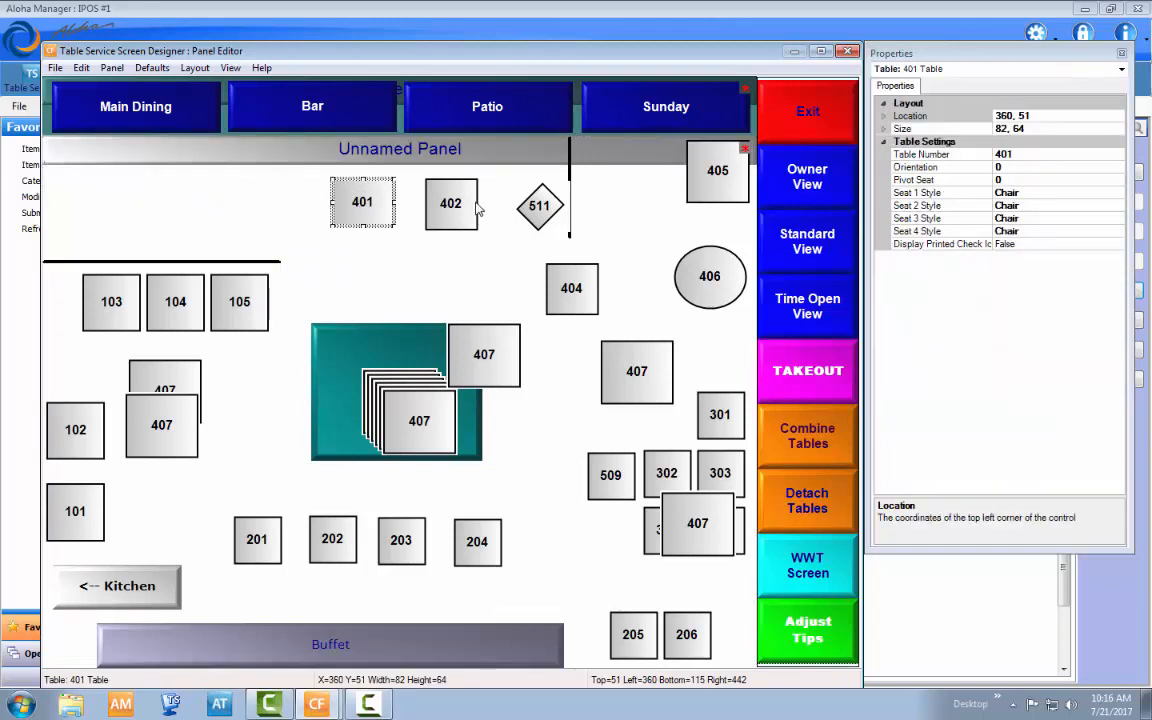
pyautogui.keyDown('ctrl'); pyautogui.click(412, 188); pyautogui.keyUp('ctrl')
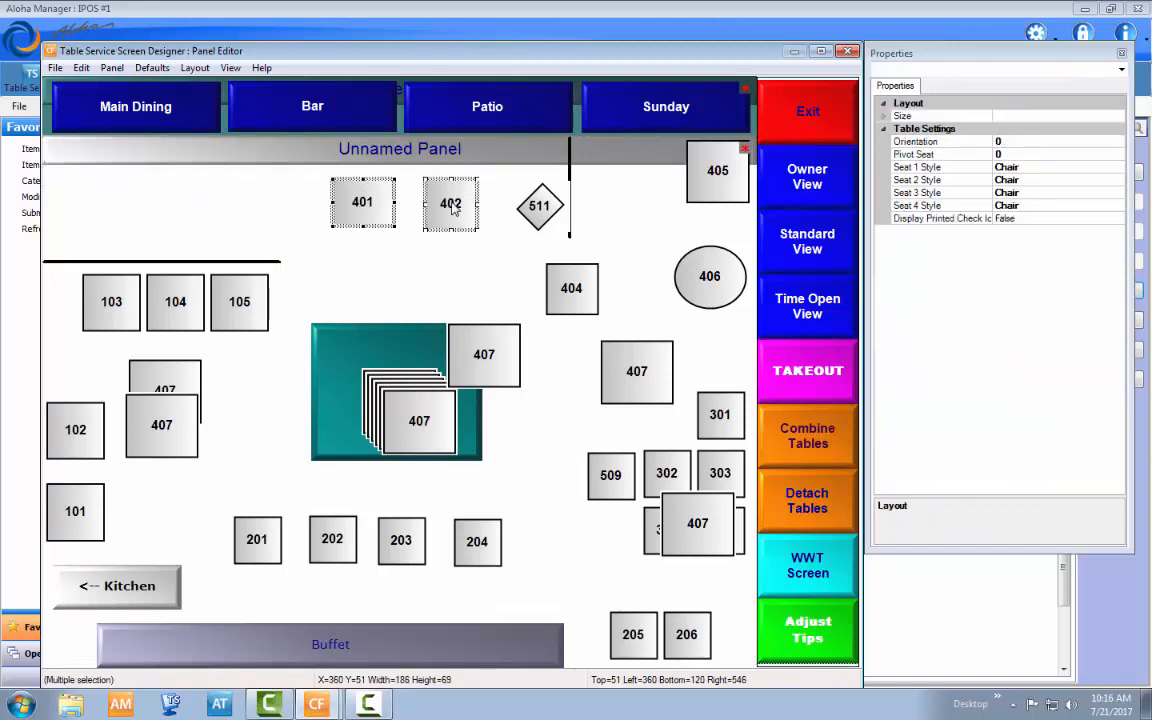
pyautogui.click(507, 256)
pyautogui.moveTo(507, 261); pyautogui.dragTo(345, 210)
pyautogui.click(1014, 142)
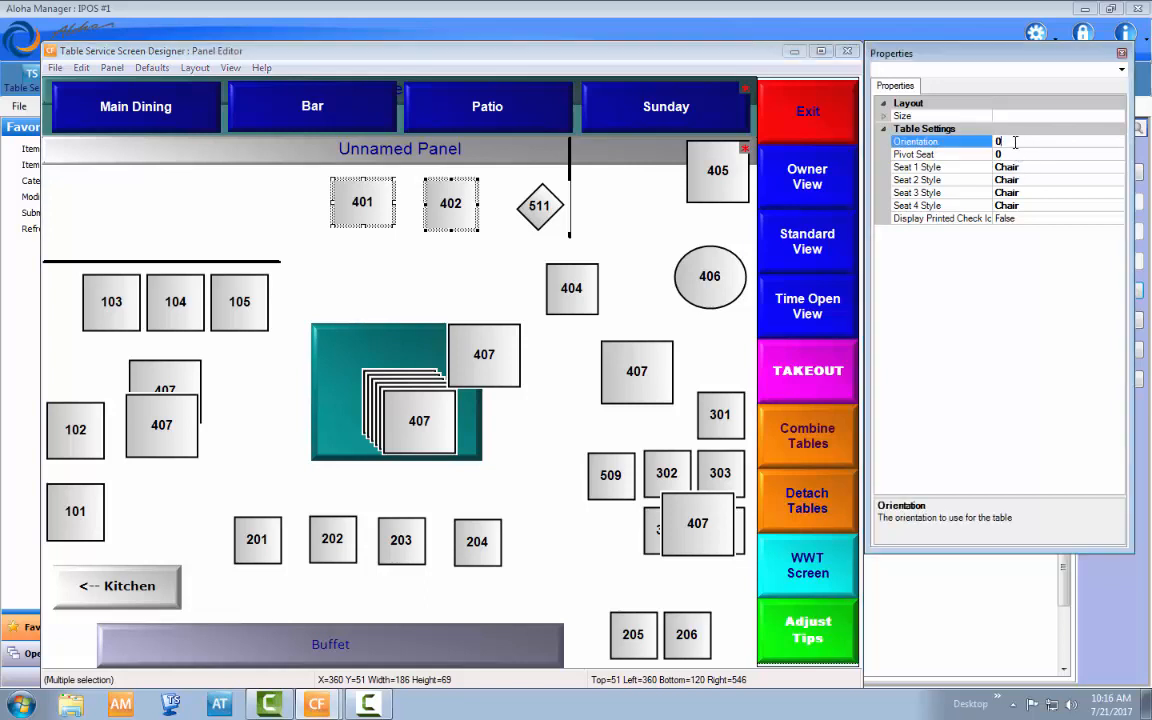
pyautogui.click(576, 8)
pyautogui.moveTo(1041, 145); pyautogui.dragTo(955, 154)
pyautogui.write('45')
pyautogui.press('Return')
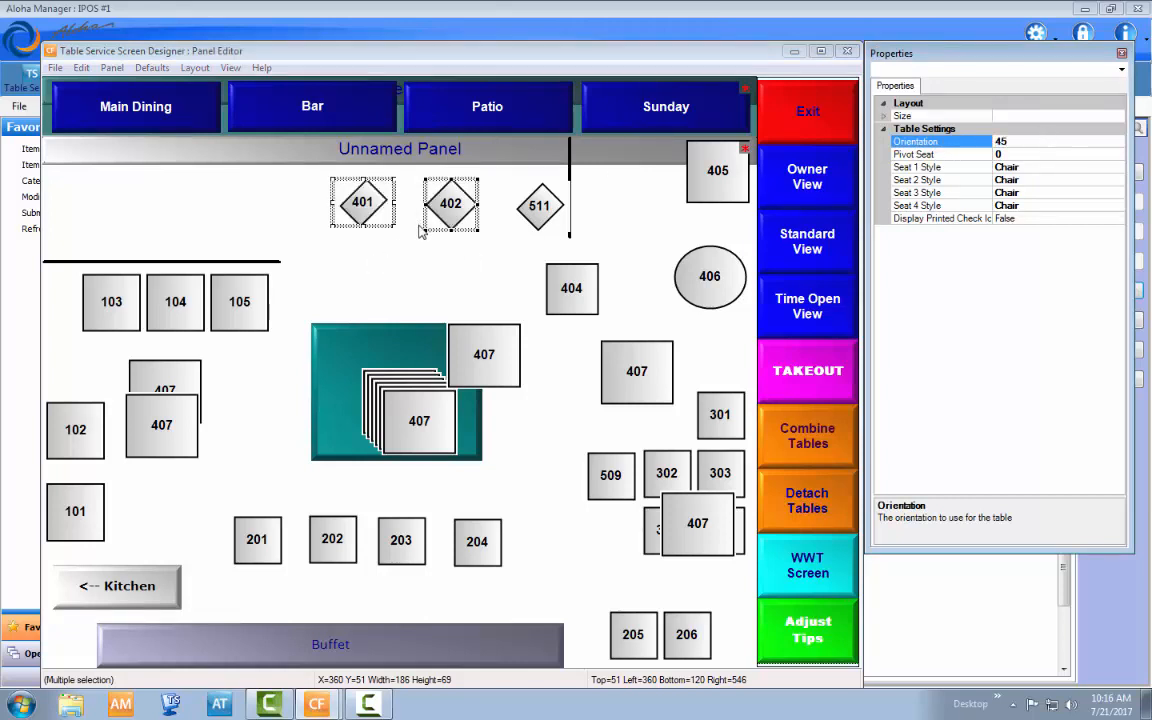
pyautogui.click(422, 258)
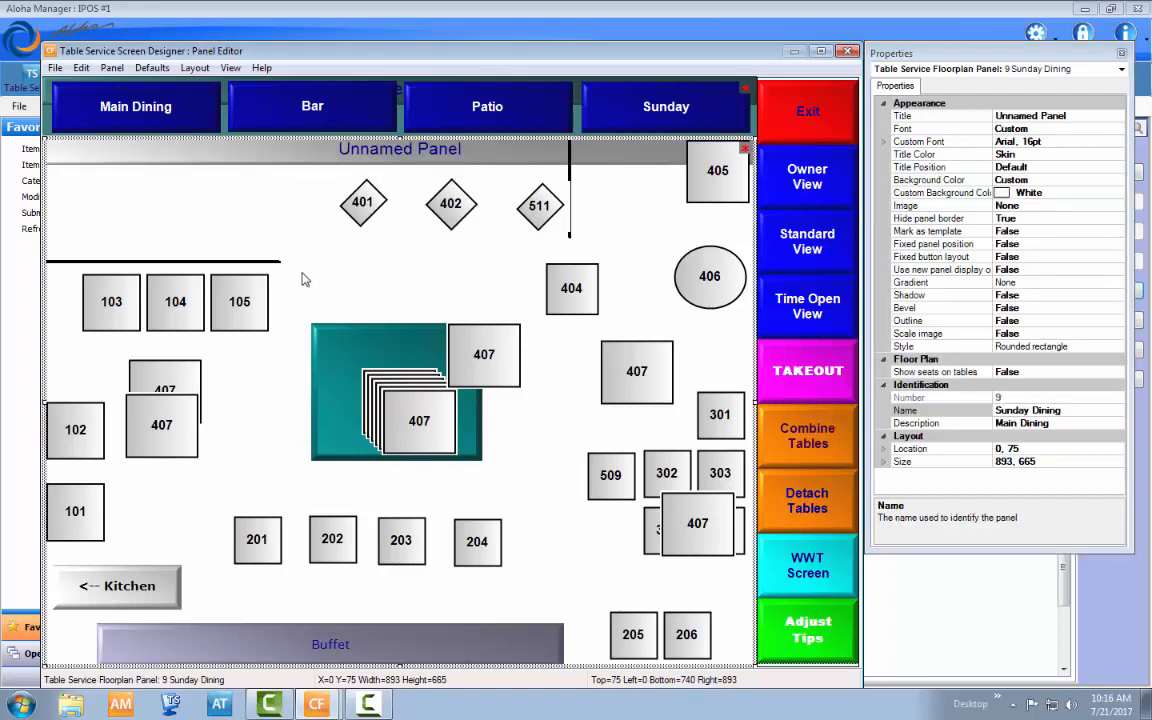
# - Select tables 103, 104 and 105 as one group, and the horizontal and vertical walls as another
pyautogui.moveTo(388, 284); pyautogui.dragTo(68, 318)
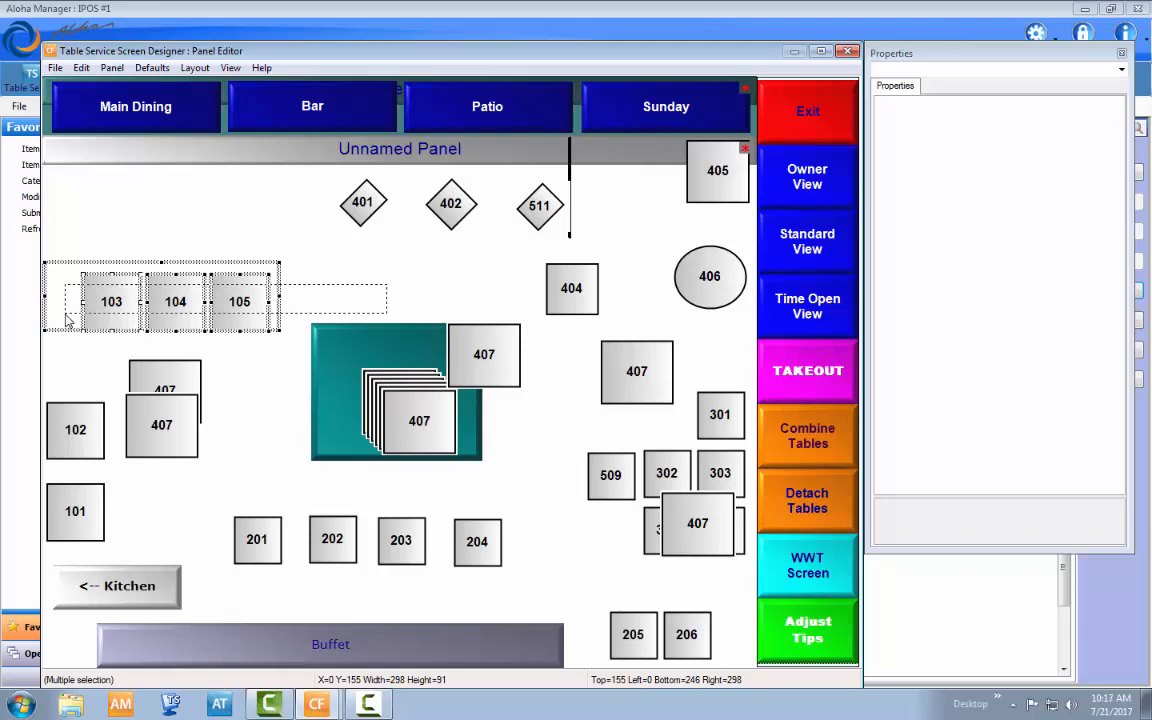
pyautogui.moveTo(67, 317); pyautogui.dragTo(68, 304)
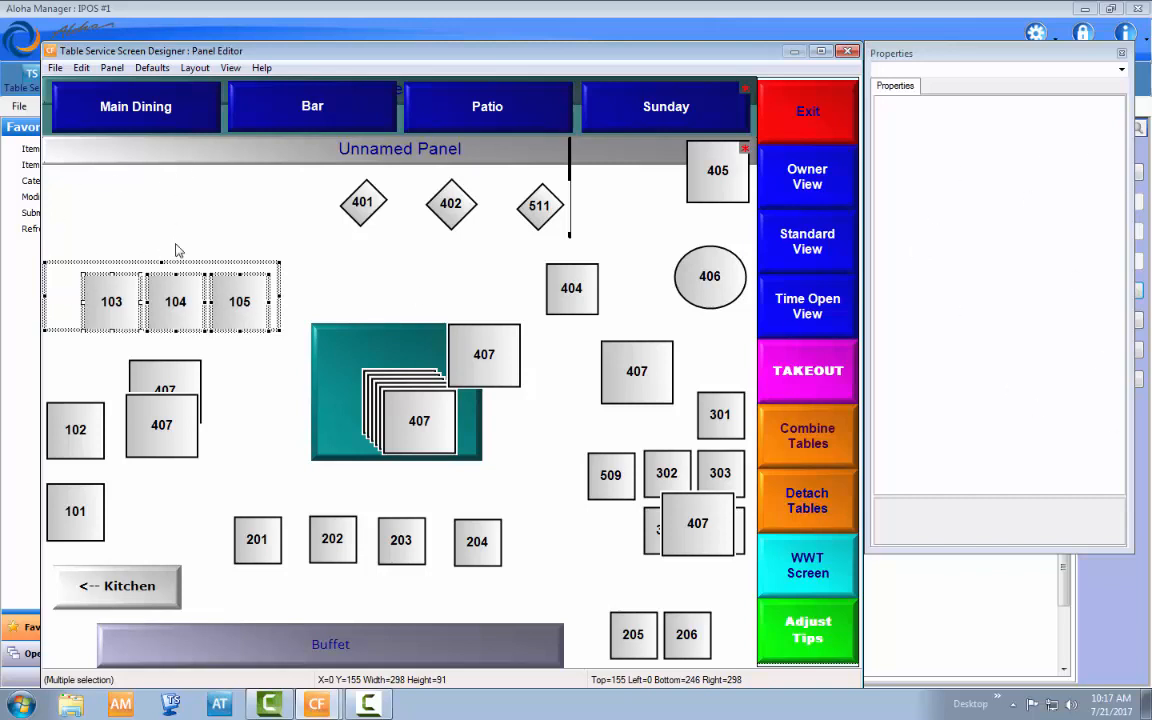
pyautogui.click(416, 268)
pyautogui.click(239, 280)
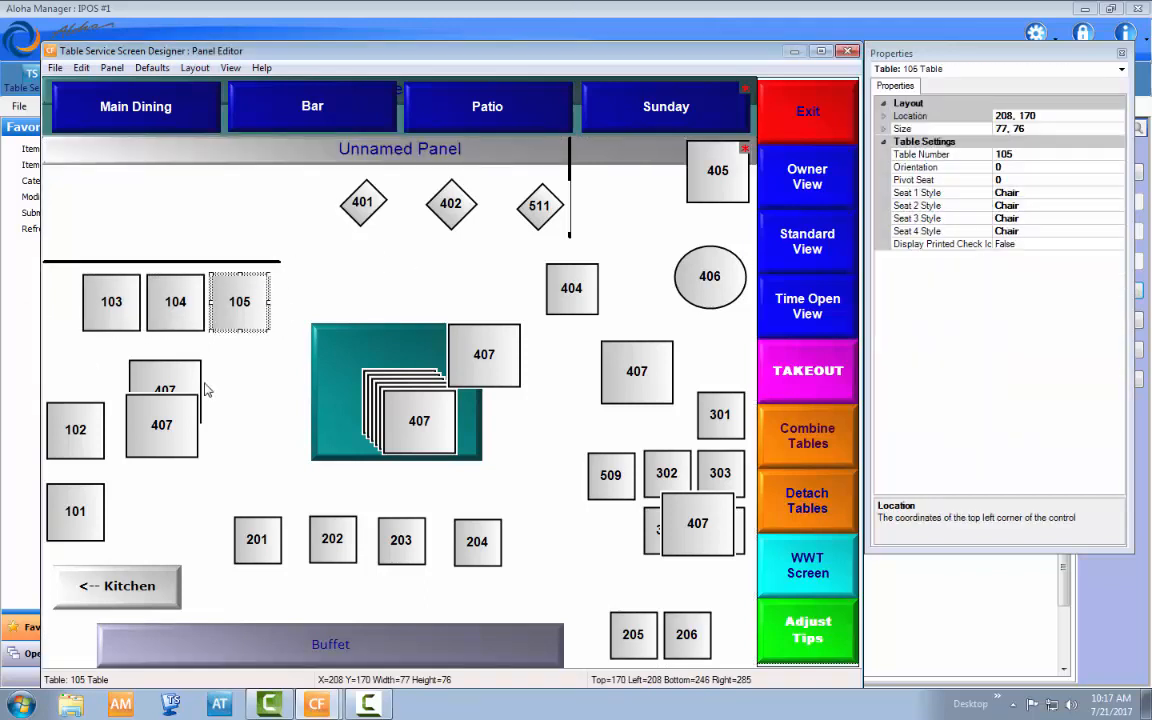
pyautogui.keyDown('ctrl'); pyautogui.click(152, 310); pyautogui.keyUp('ctrl')
pyautogui.keyDown('ctrl'); pyautogui.click(112, 305); pyautogui.keyUp('ctrl')
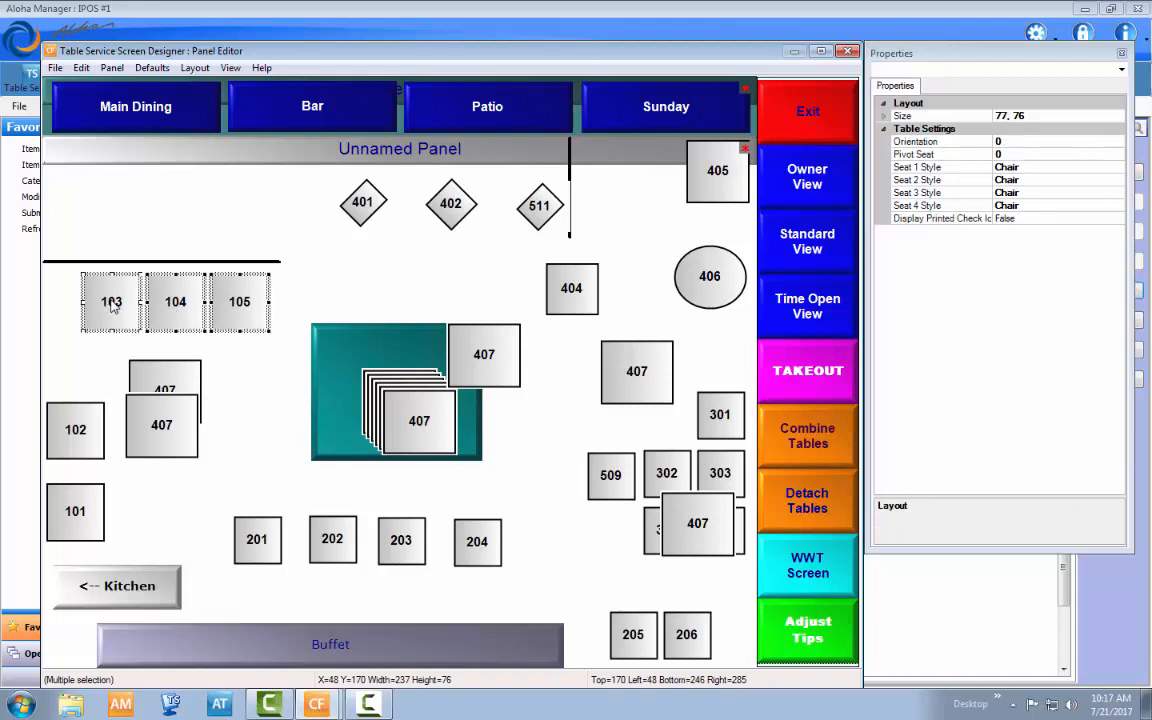
pyautogui.click(160, 212)
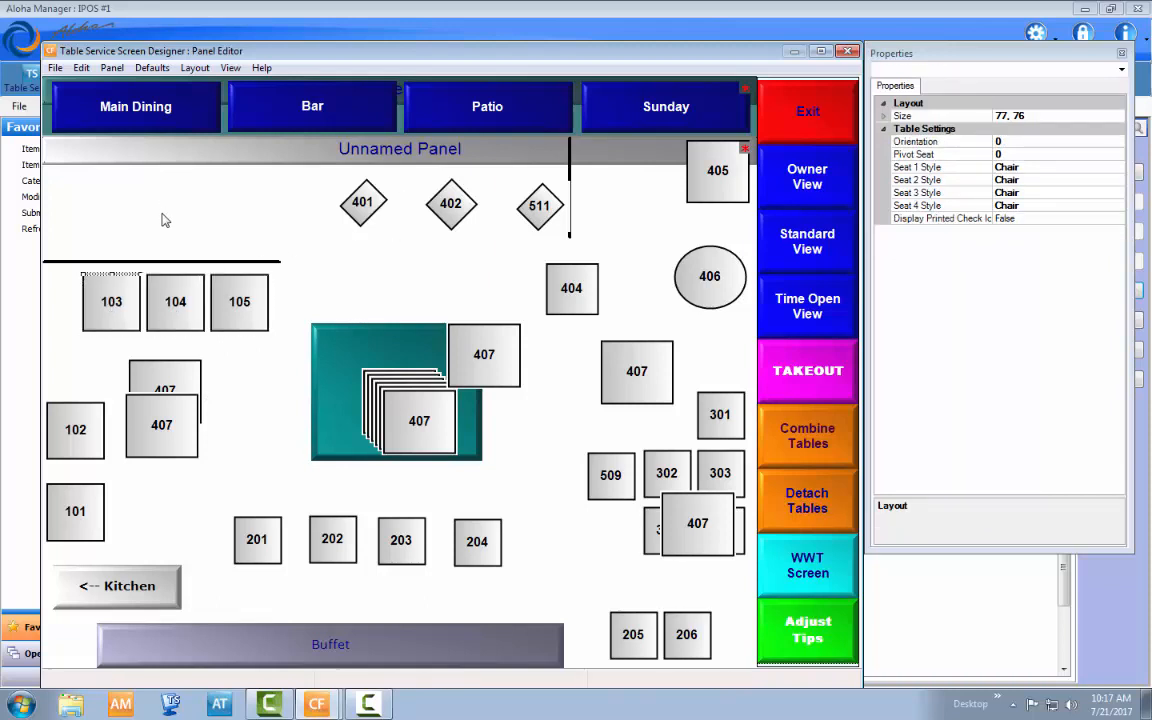
pyautogui.click(62, 263)
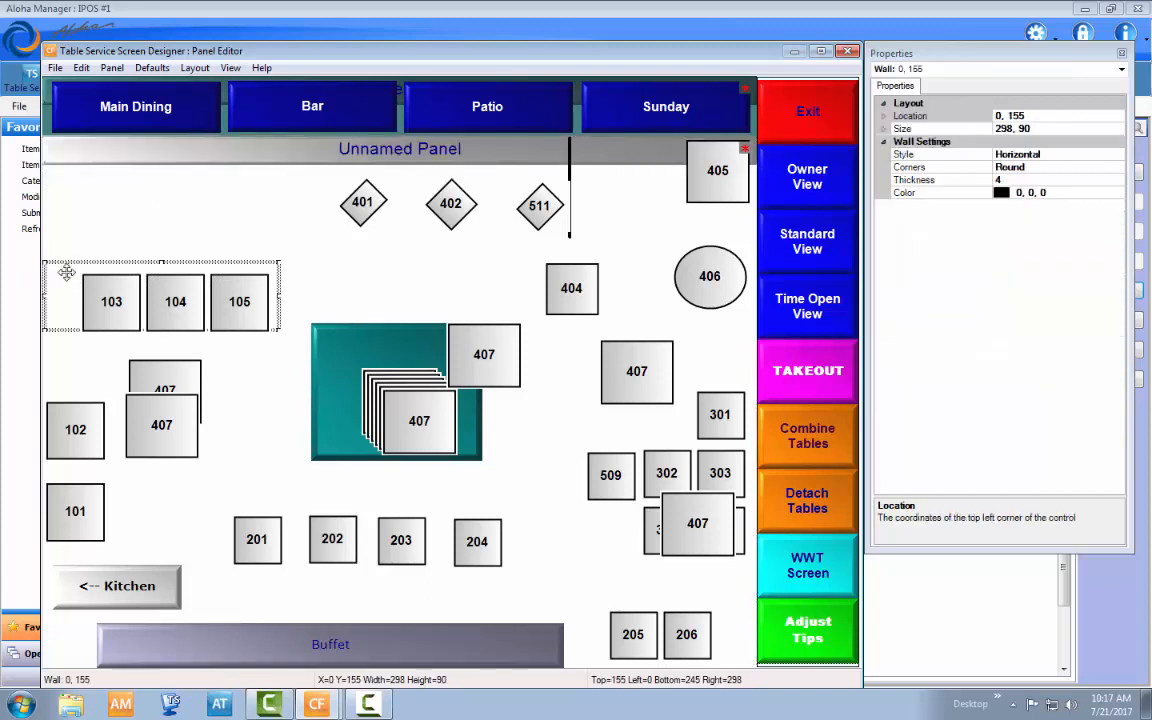
pyautogui.keyDown('ctrl'); pyautogui.click(607, 199); pyautogui.keyUp('ctrl')
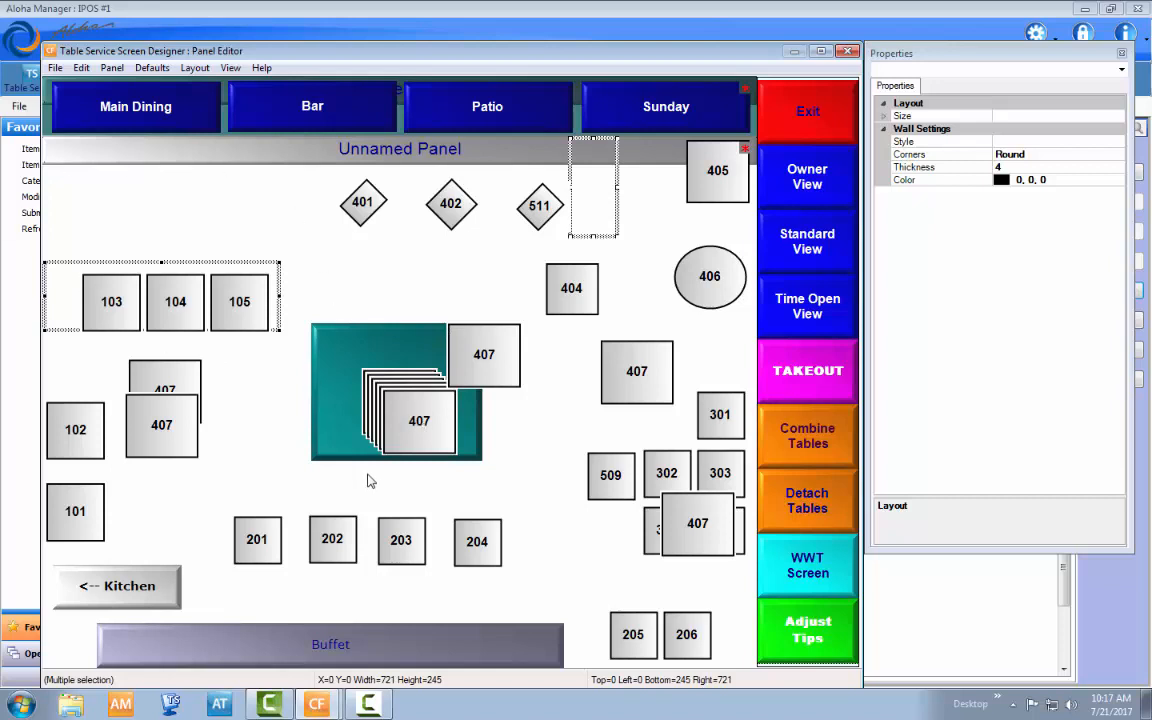
# - Move the table 407 copy from the teal bar's corner to just above the bar and shrink it to about 62 by 62
pyautogui.moveTo(506, 350); pyautogui.dragTo(454, 263)
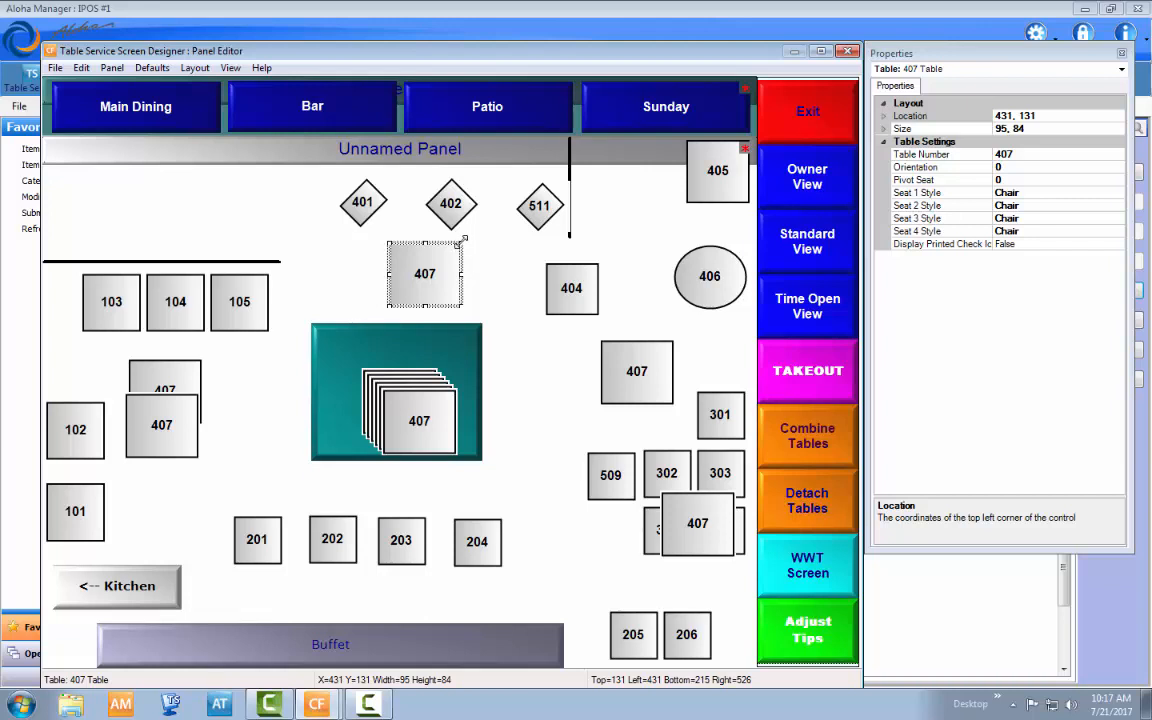
pyautogui.moveTo(461, 242); pyautogui.dragTo(400, 288)
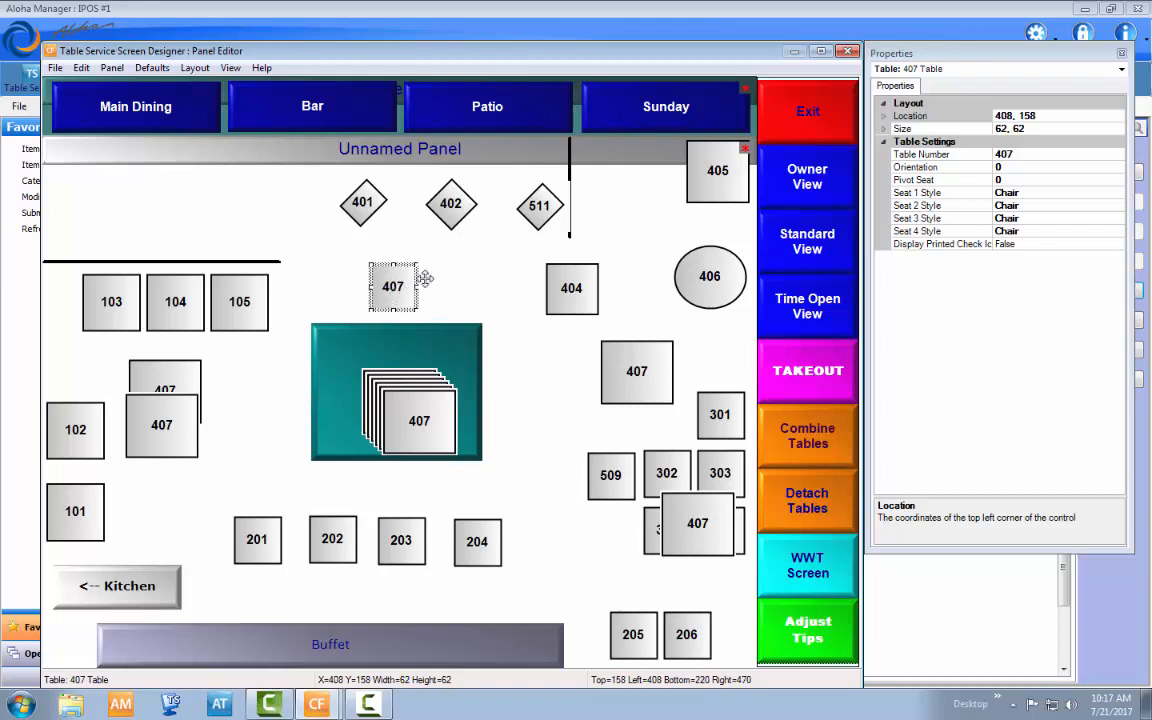
pyautogui.click(428, 200)
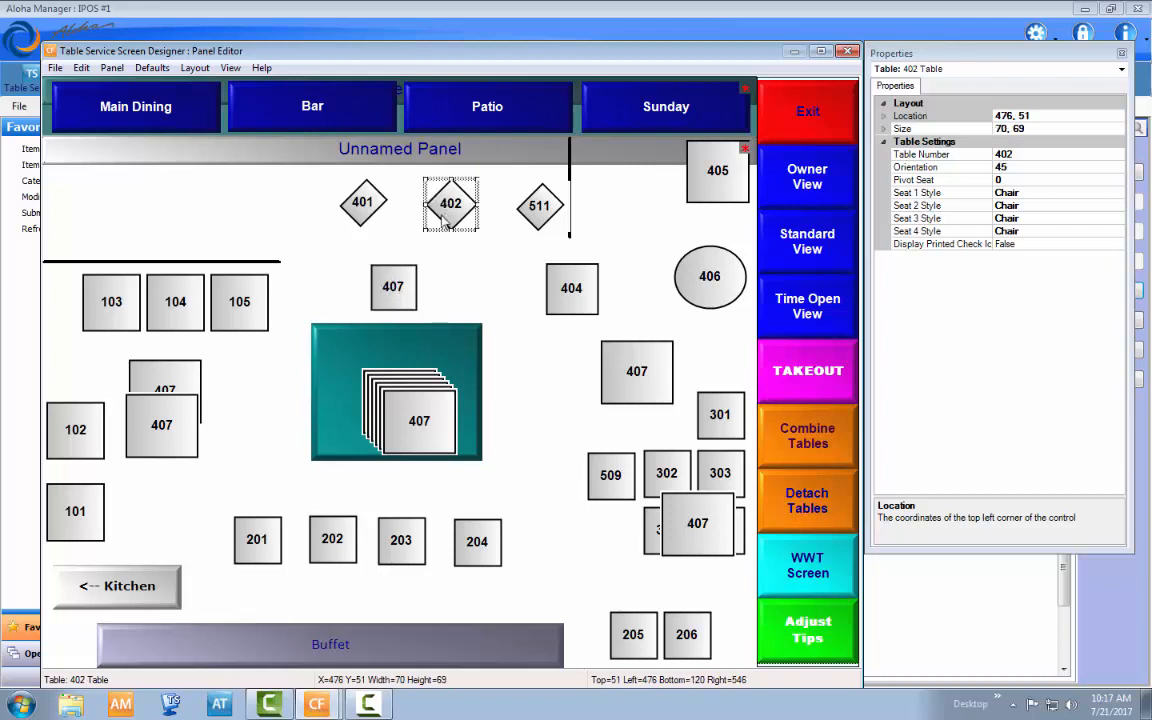
# - Position the shrunken table 407 copy directly below table 402 at about 479, 135
pyautogui.moveTo(386, 301); pyautogui.dragTo(400, 256)
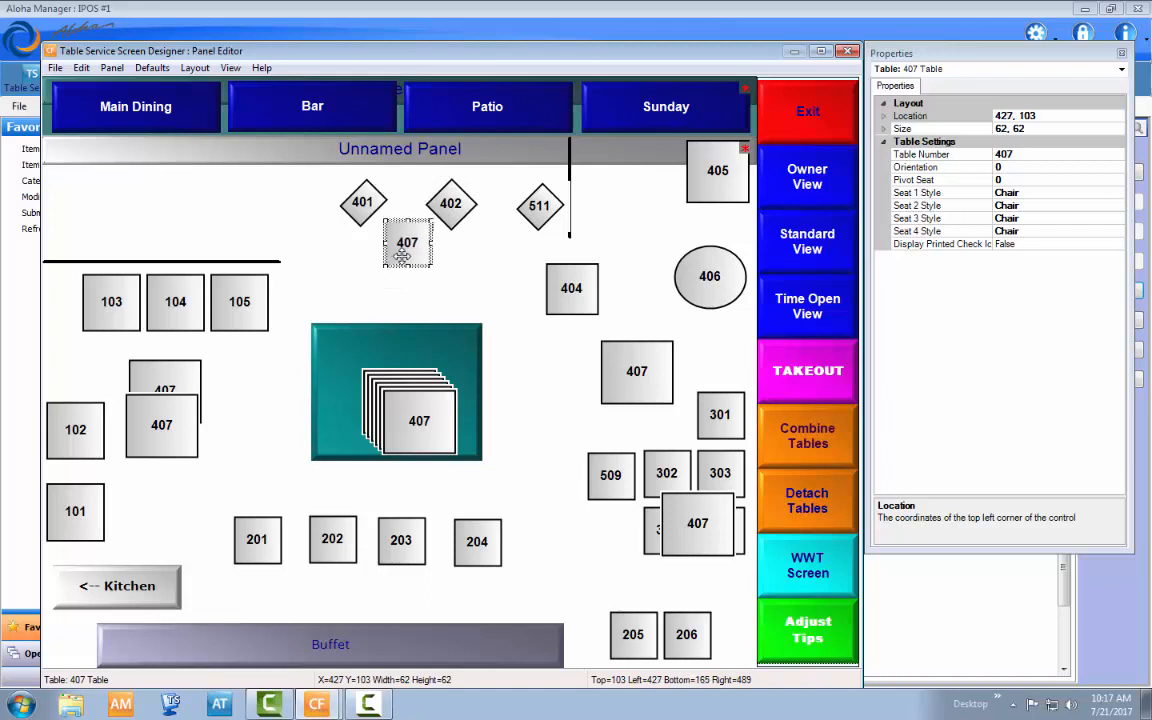
pyautogui.click(430, 200)
pyautogui.click(423, 247)
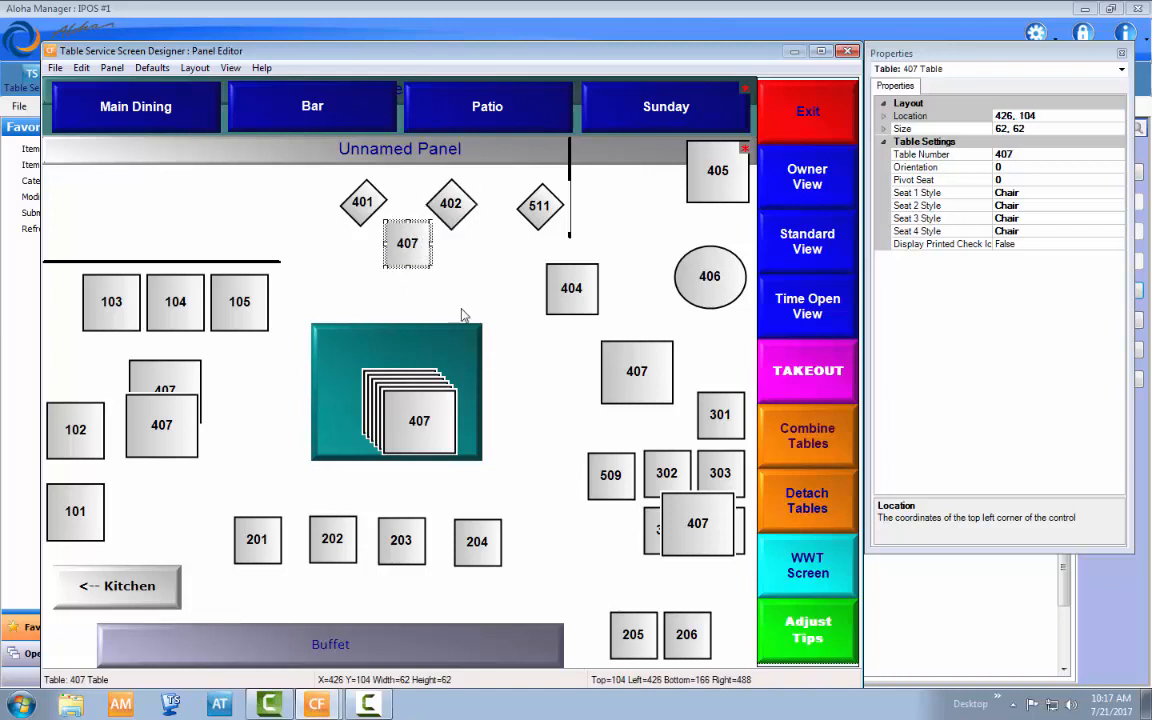
pyautogui.click(468, 275)
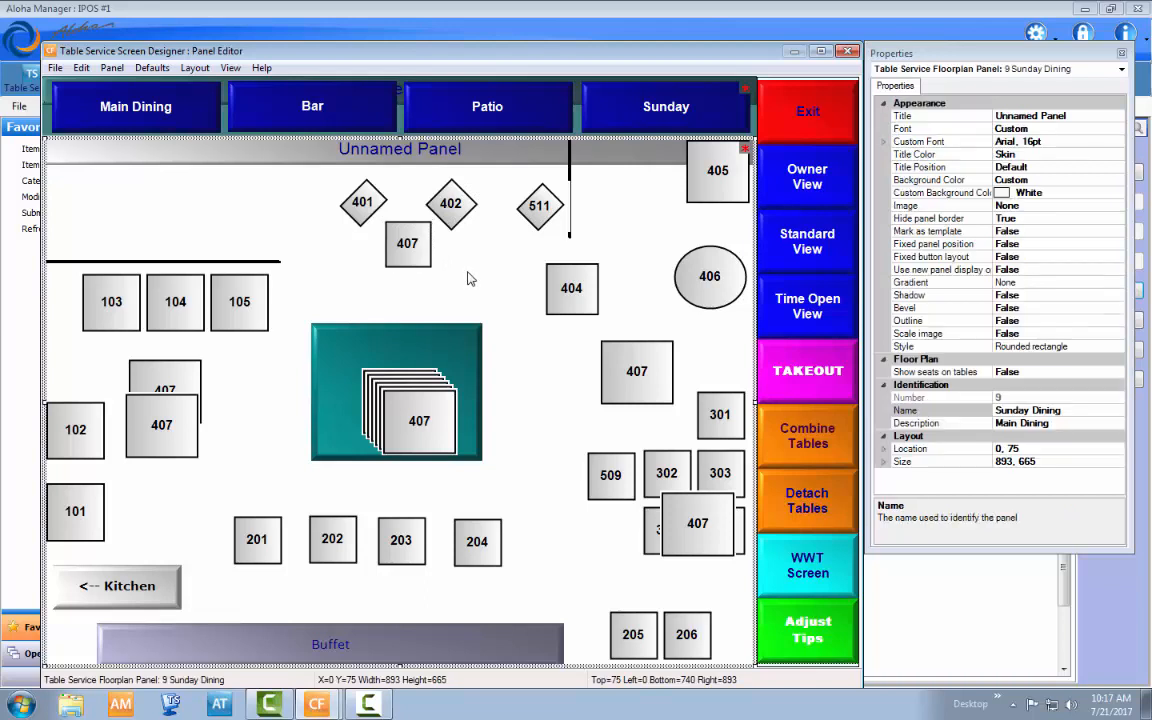
pyautogui.moveTo(423, 241); pyautogui.dragTo(456, 279)
pyautogui.click(450, 222)
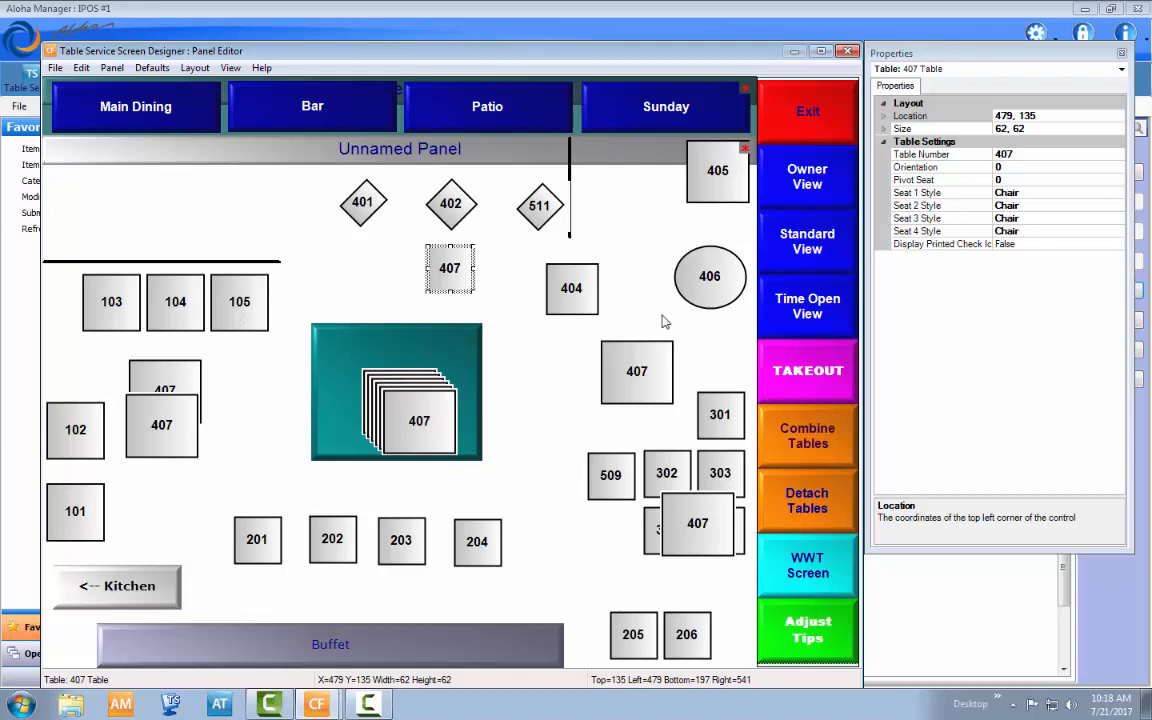
# - Examine the function settings of the TAKEOUT and Combine Tables buttons and review the actions that can be assigned to a button
pyautogui.click(814, 380)
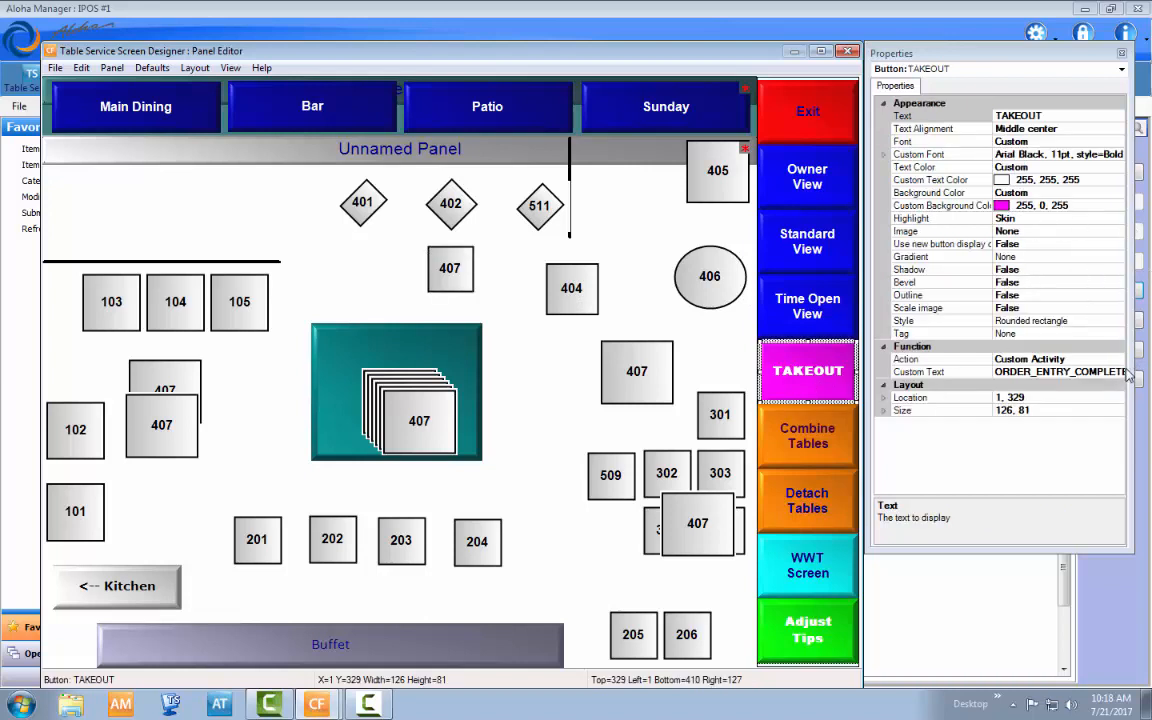
pyautogui.click(829, 468)
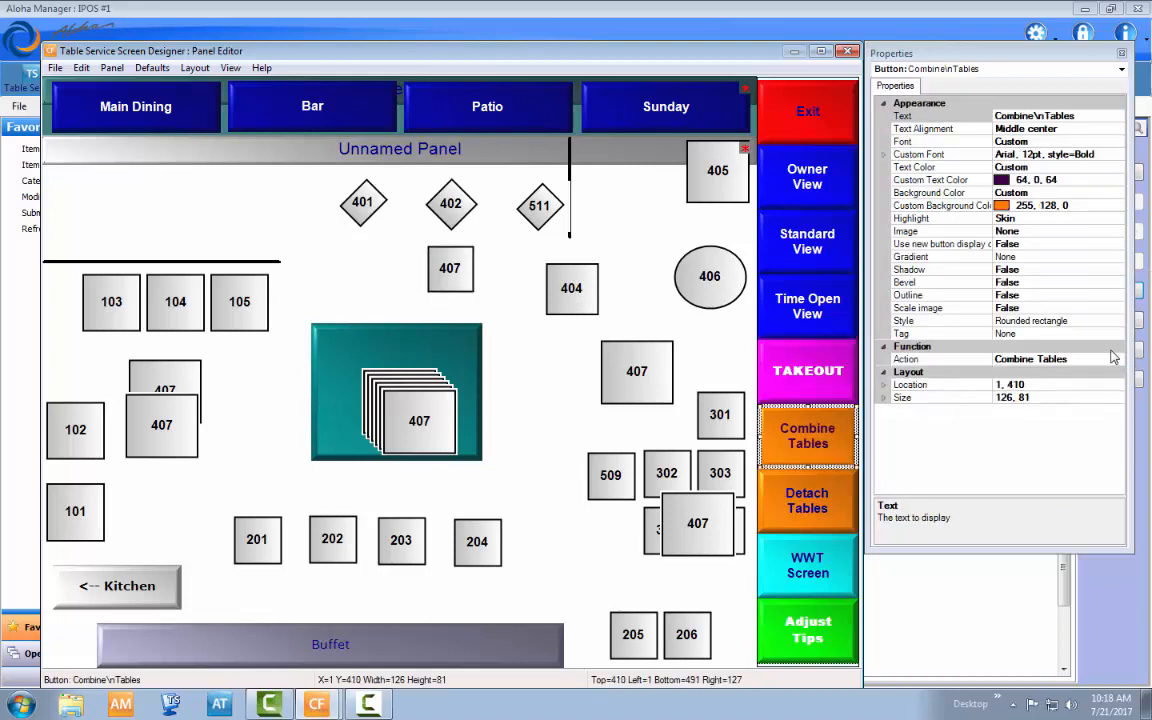
pyautogui.click(1040, 358)
pyautogui.click(1117, 359)
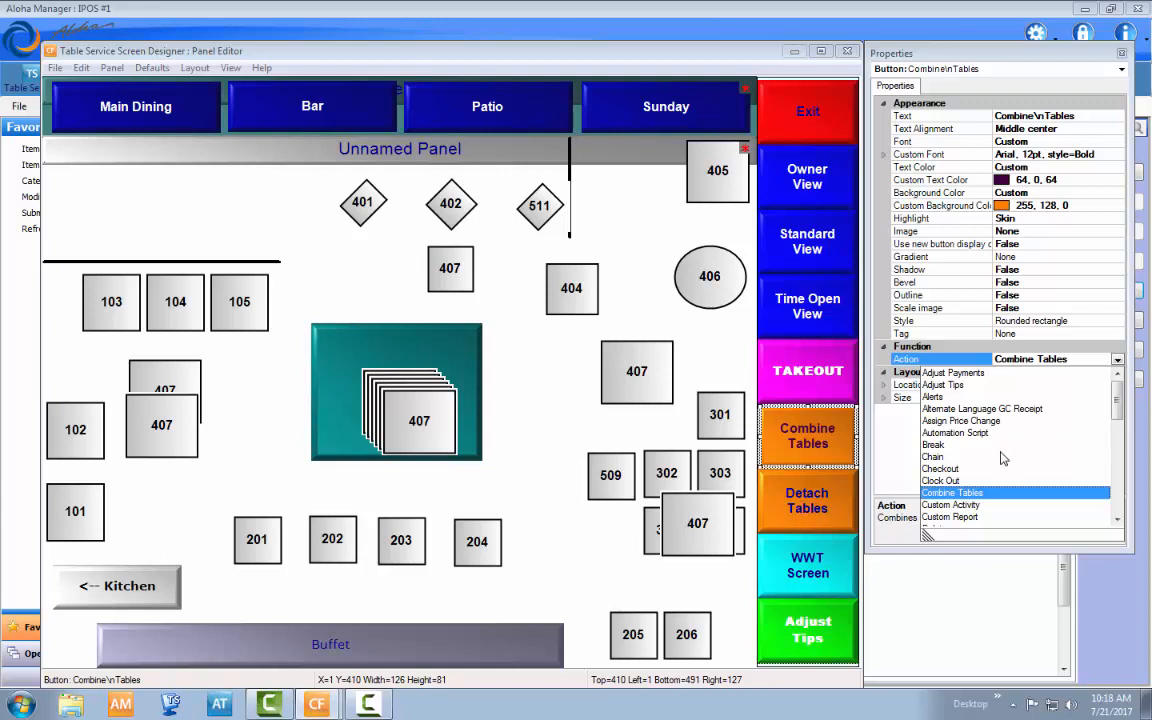
pyautogui.scroll(-1, 1000, 458)
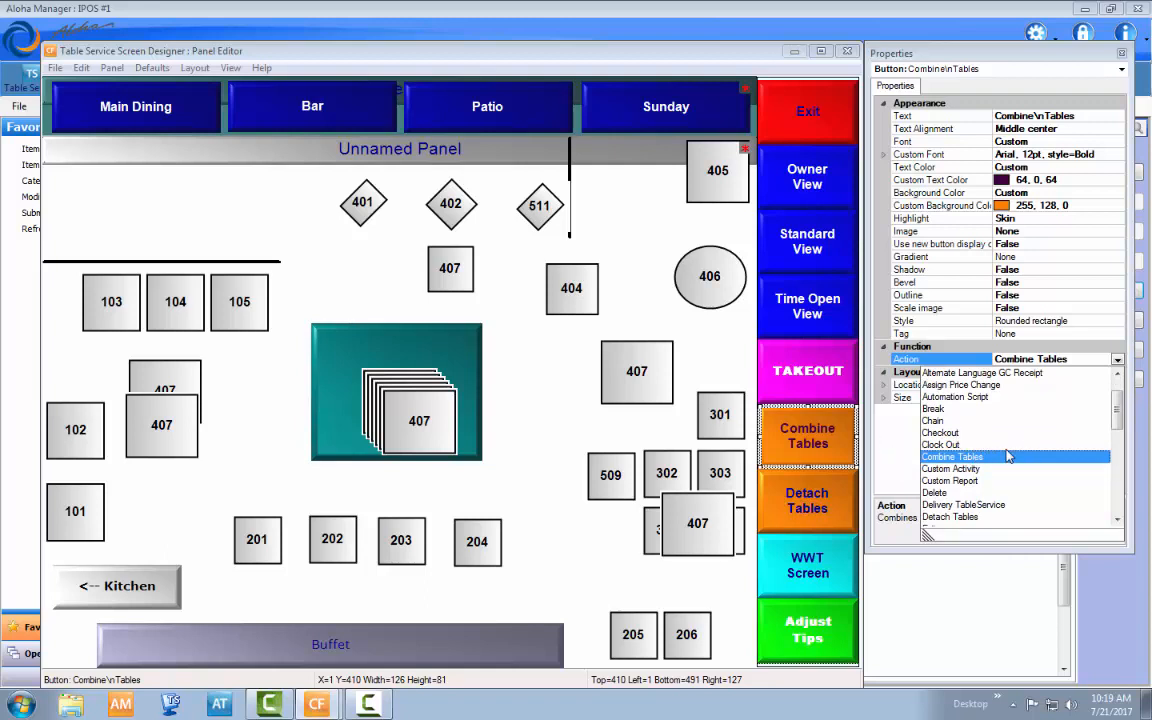
pyautogui.scroll(-1, 995, 453)
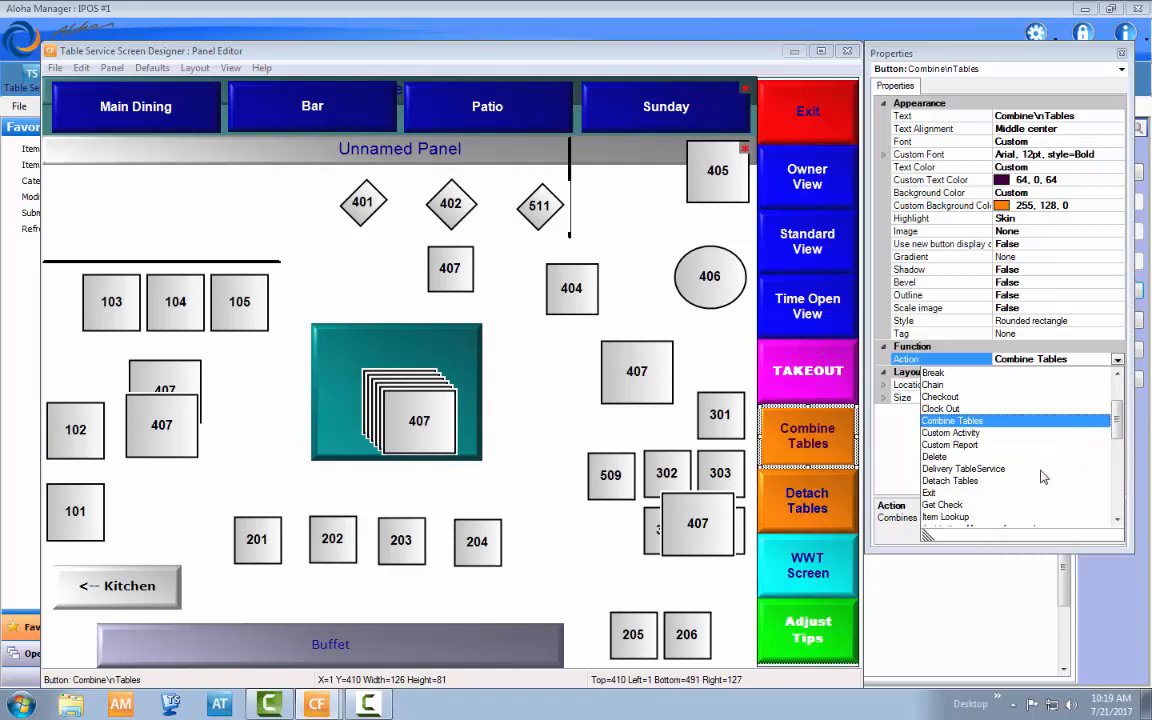
pyautogui.scroll(-1, 945, 425)
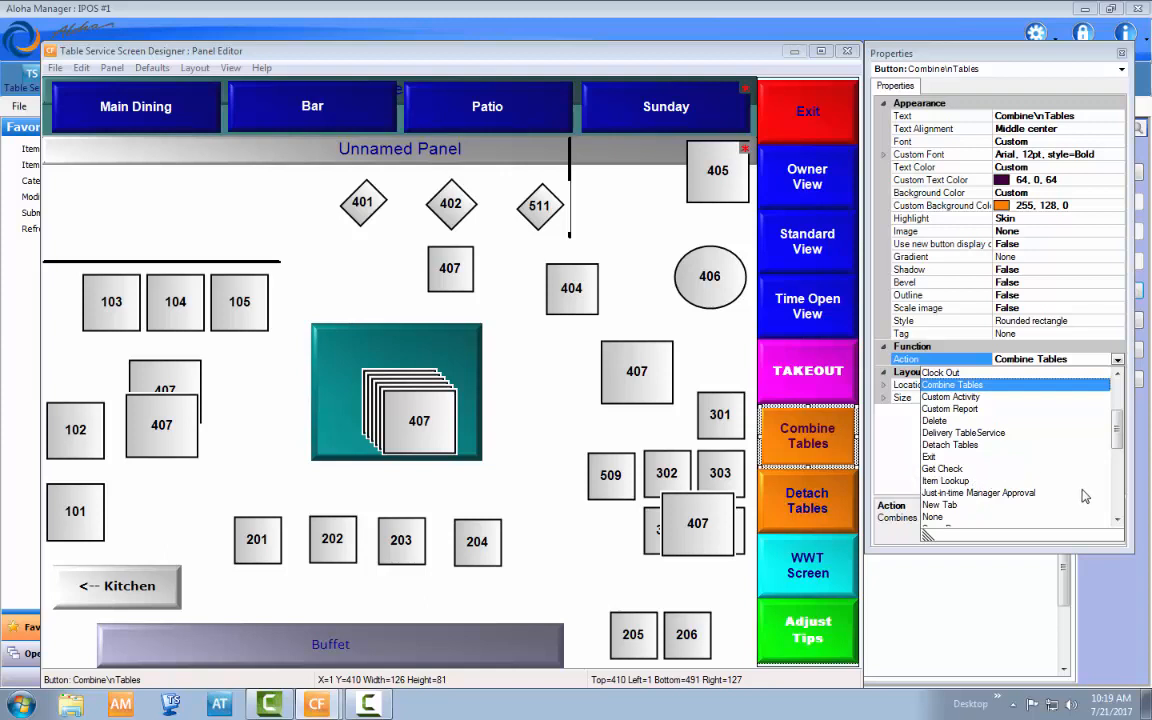
pyautogui.scroll(-2, 1061, 488)
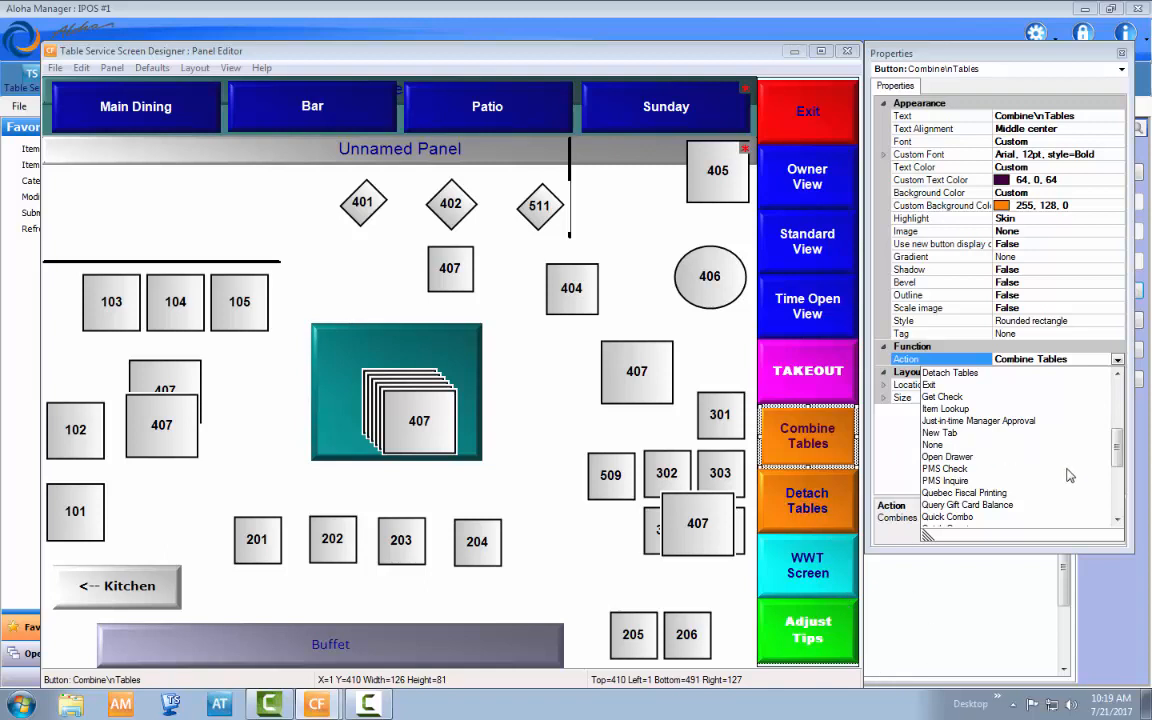
pyautogui.scroll(-1, 1070, 479)
pyautogui.scroll(-1, 1070, 479)
pyautogui.scroll(-2, 1070, 479)
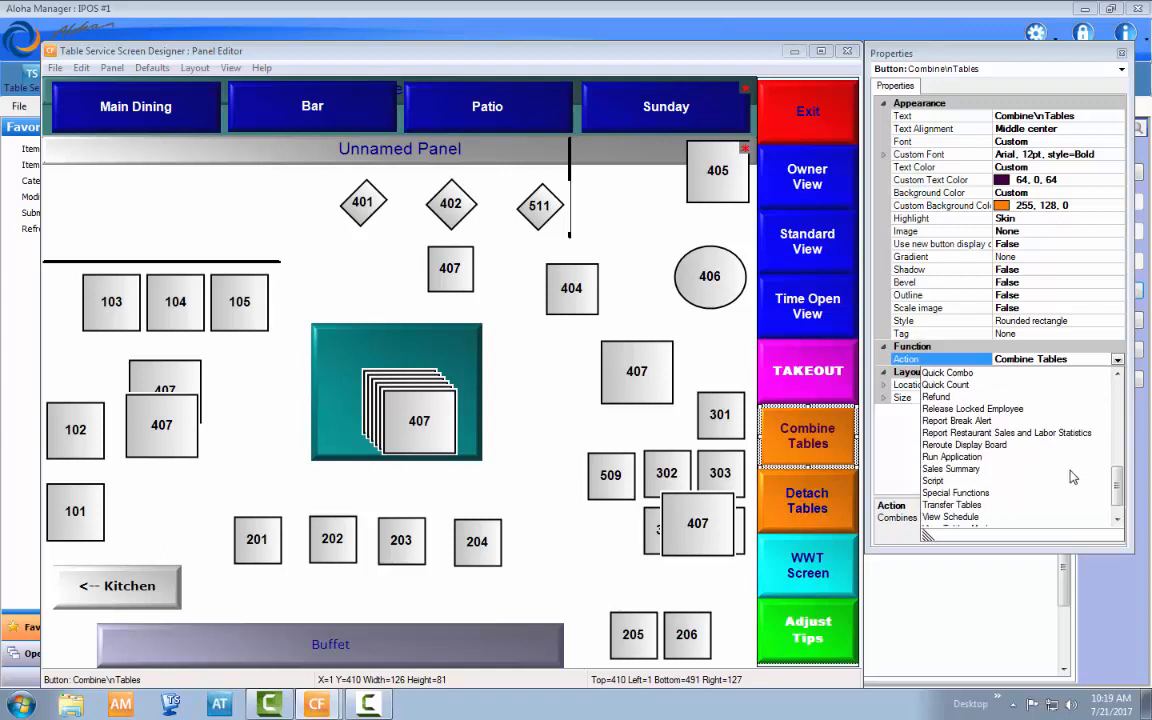
pyautogui.scroll(-1, 1072, 478)
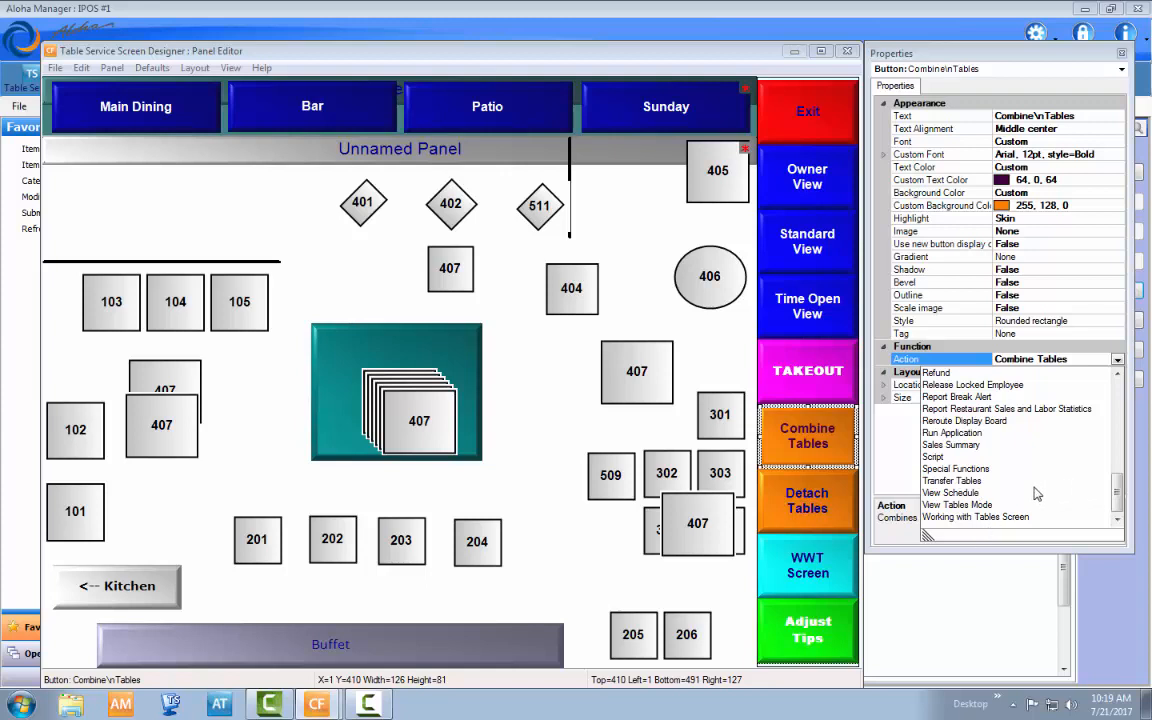
pyautogui.scroll(5, 1037, 493)
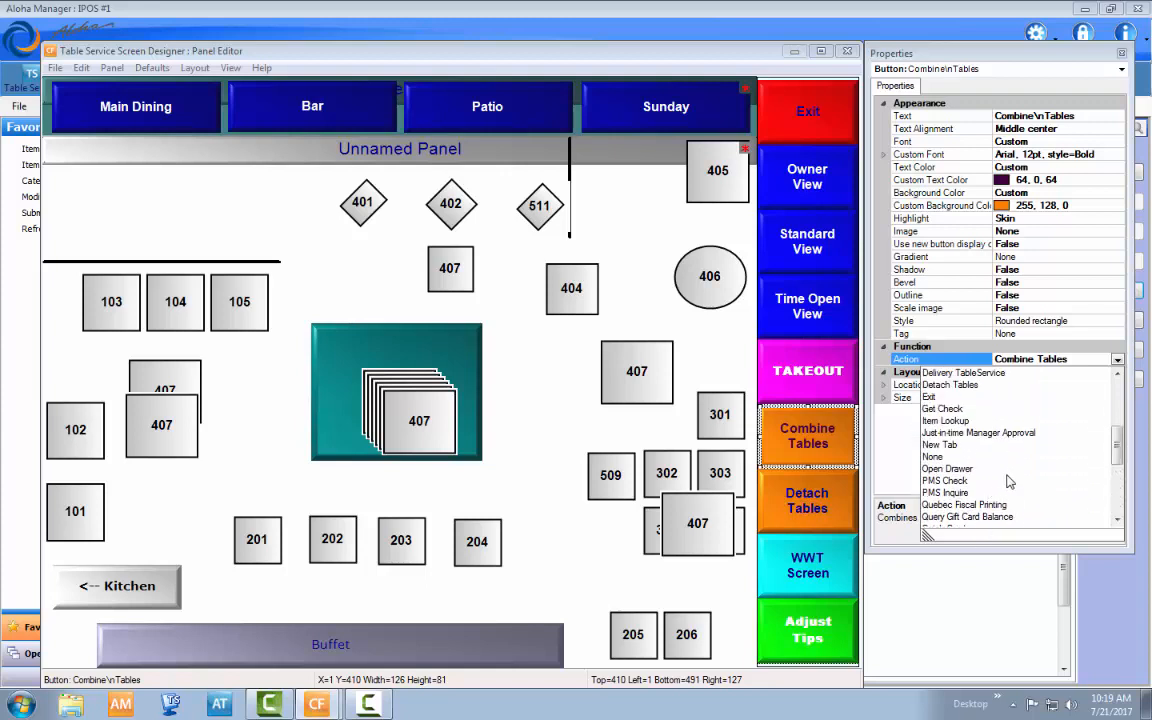
pyautogui.click(560, 369)
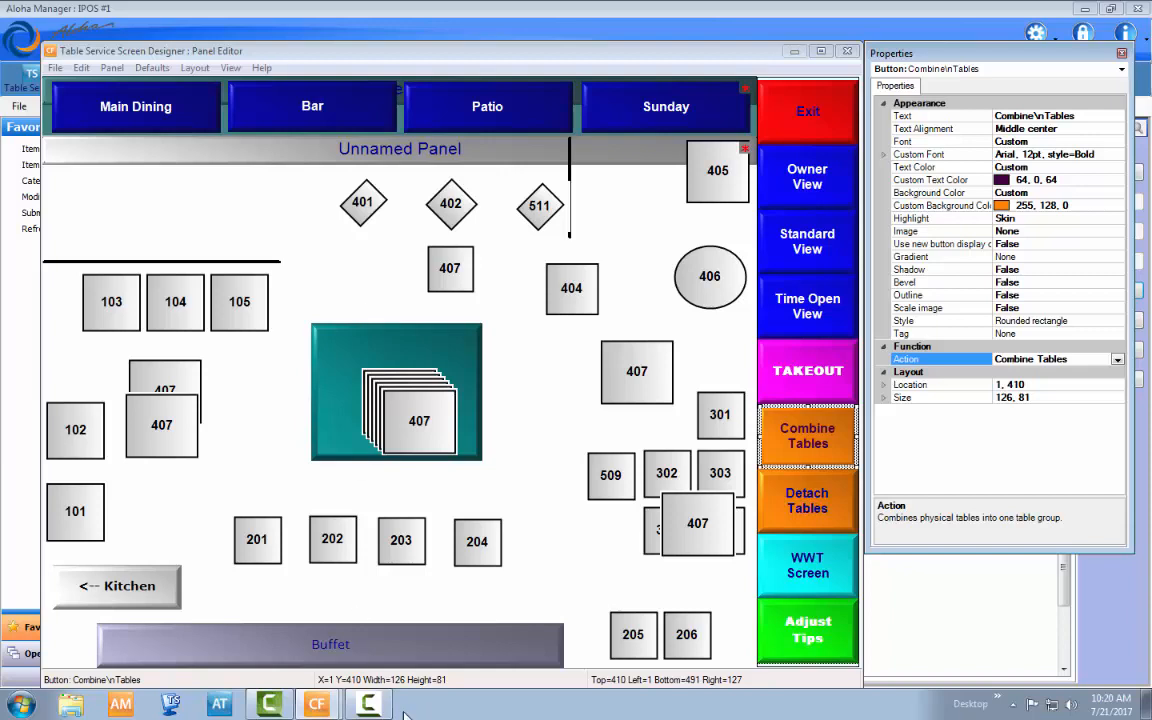
pyautogui.click(373, 709)
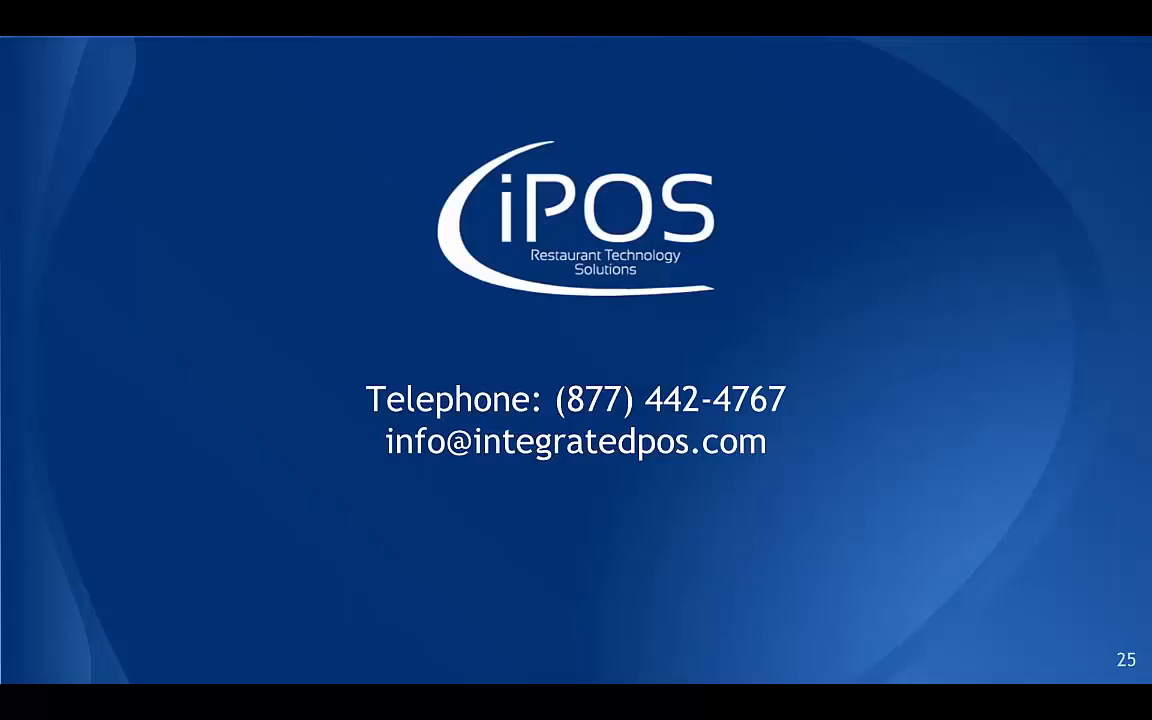